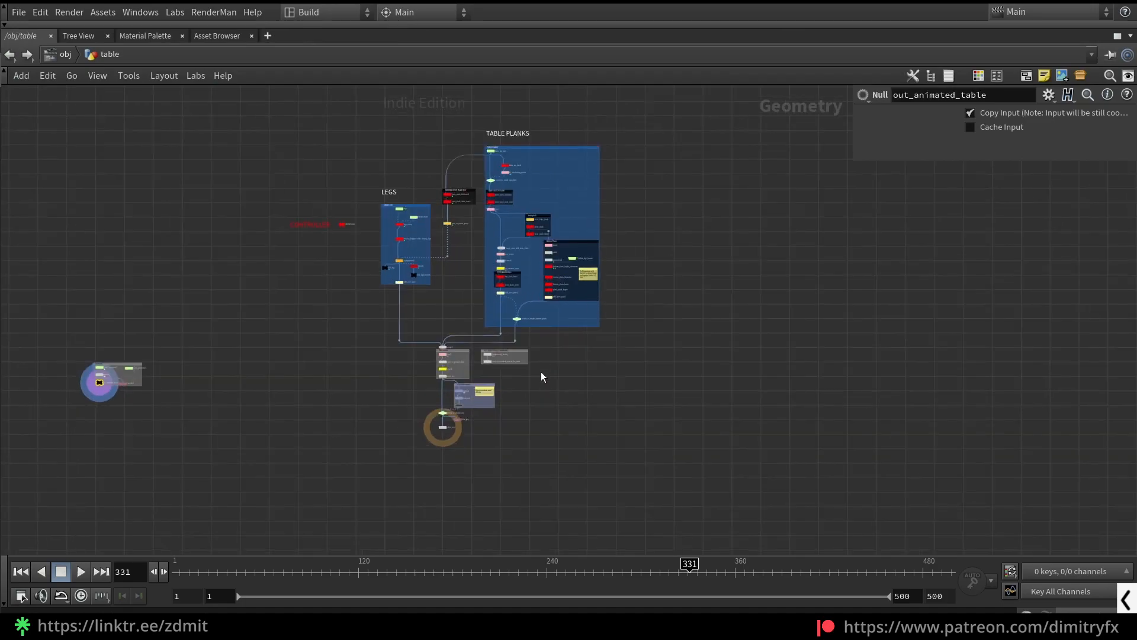
Step: Widen the animated network box to enclose the Table_Generator2 label, and select the Table_Generator1 node
middle_click_drag(307, 422, 414, 417)
scroll(379, 427, "up", 3)
left_click_drag(119, 186, 462, 469)
scroll(318, 422, "up", 2)
scroll(308, 411, "down", 1)
middle_click_drag(307, 410, 336, 415)
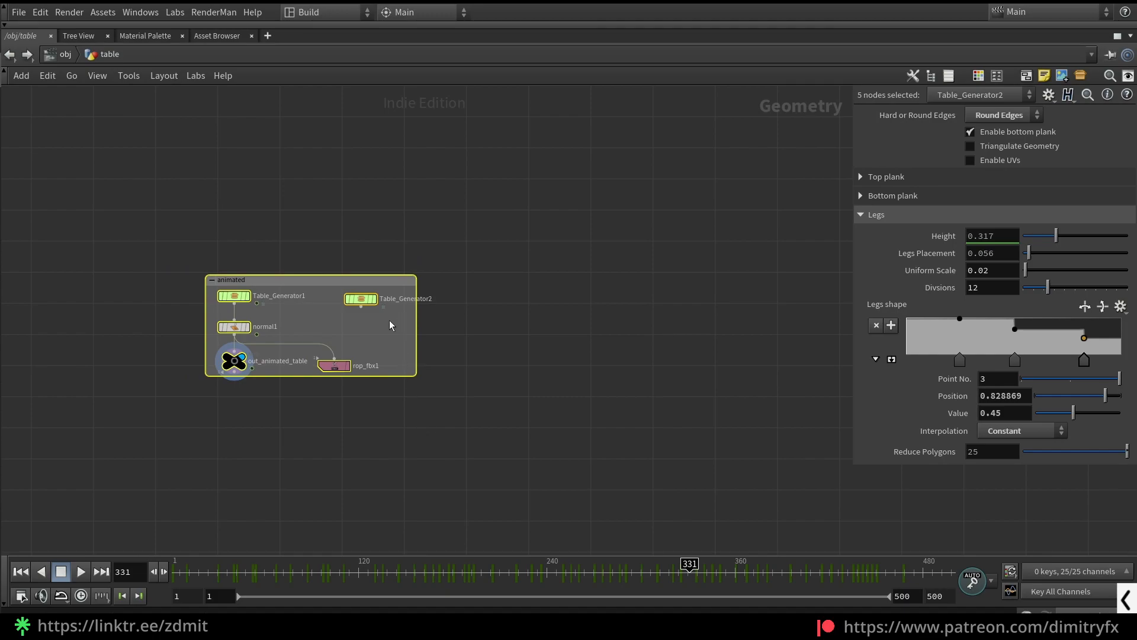
left_click(345, 300)
left_click_drag(416, 342, 439, 347)
left_click_drag(218, 301, 220, 303)
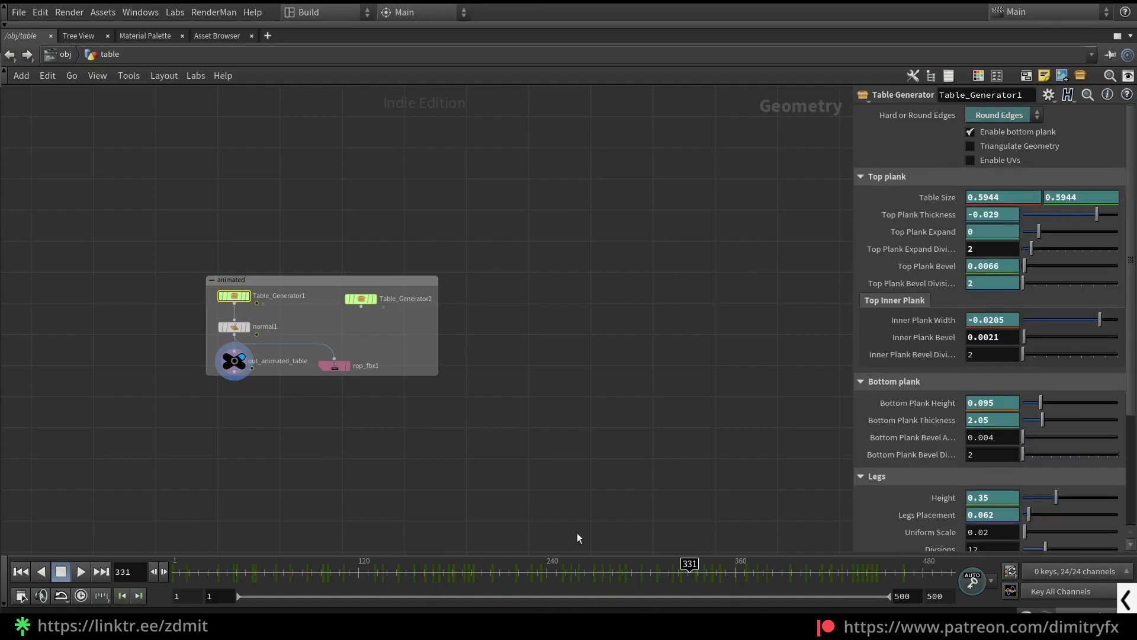
Step: Select the out_animated_table null in the animated group
scroll(453, 397, "down", 3)
scroll(484, 410, "down", 2)
middle_click_drag(483, 410, 310, 389)
scroll(189, 336, "up", 4)
left_click(247, 404)
Step: Select the CONTROLLER null beside the LEGS group to view its table parameters and dependency links
scroll(634, 438, "down", 3)
middle_click_drag(699, 429, 321, 383)
middle_click_drag(470, 368, 365, 432)
middle_click_drag(364, 377, 366, 390)
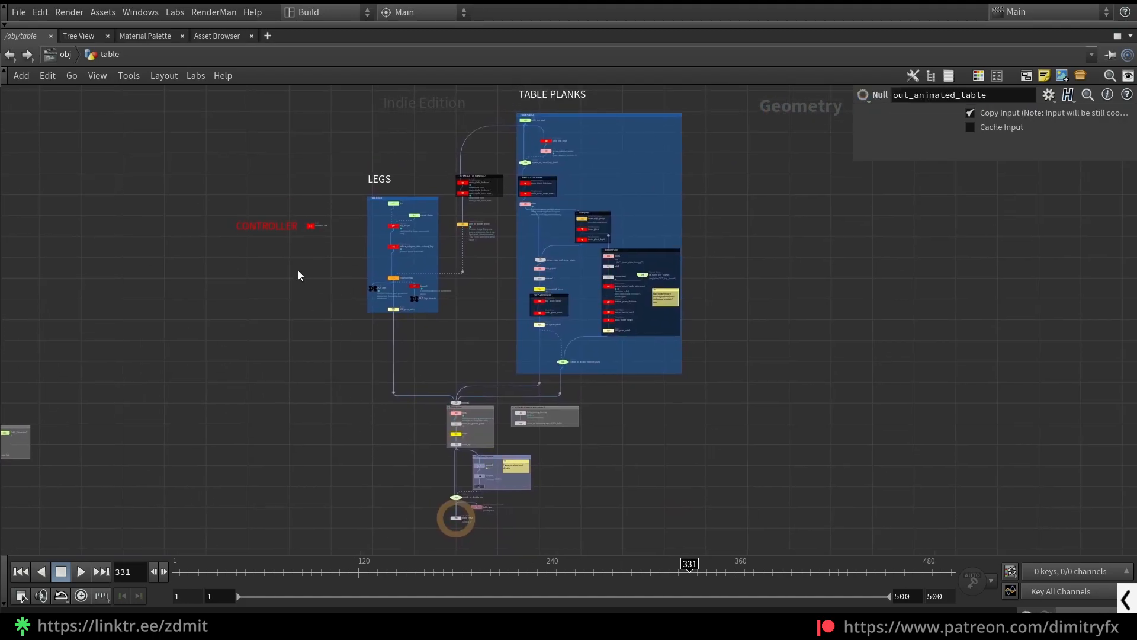
left_click(310, 225)
middle_click_drag(295, 317, 295, 334)
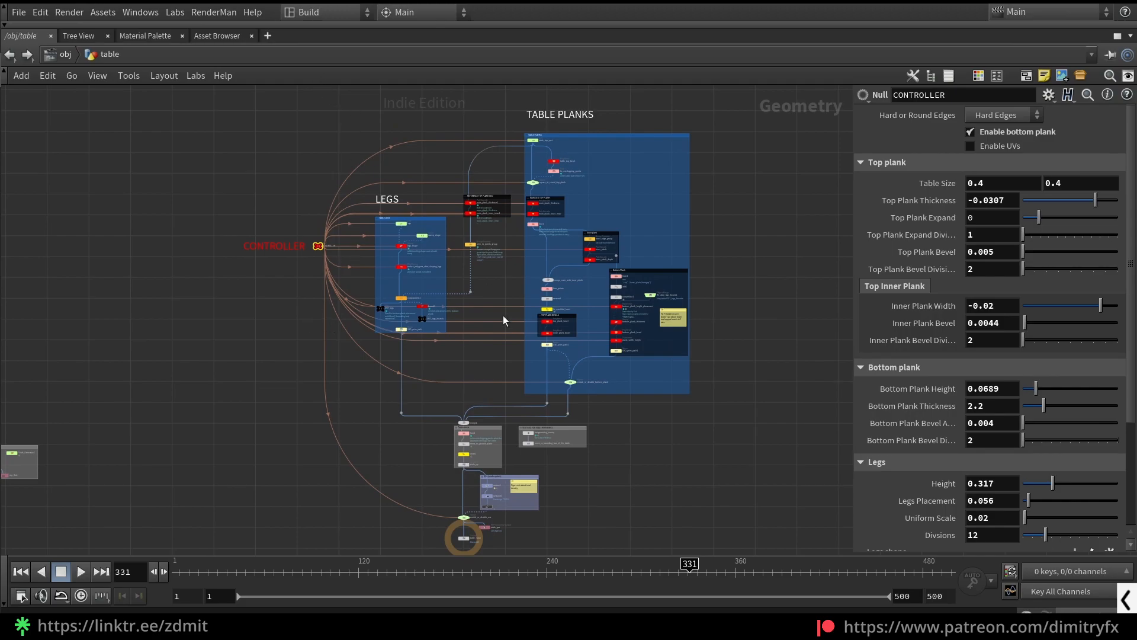
Step: Deselect the CONTROLLER null and widen the pane that shows its parameters
left_click(211, 13)
left_click(316, 140)
left_click_drag(318, 156, 276, 303)
left_click(341, 103)
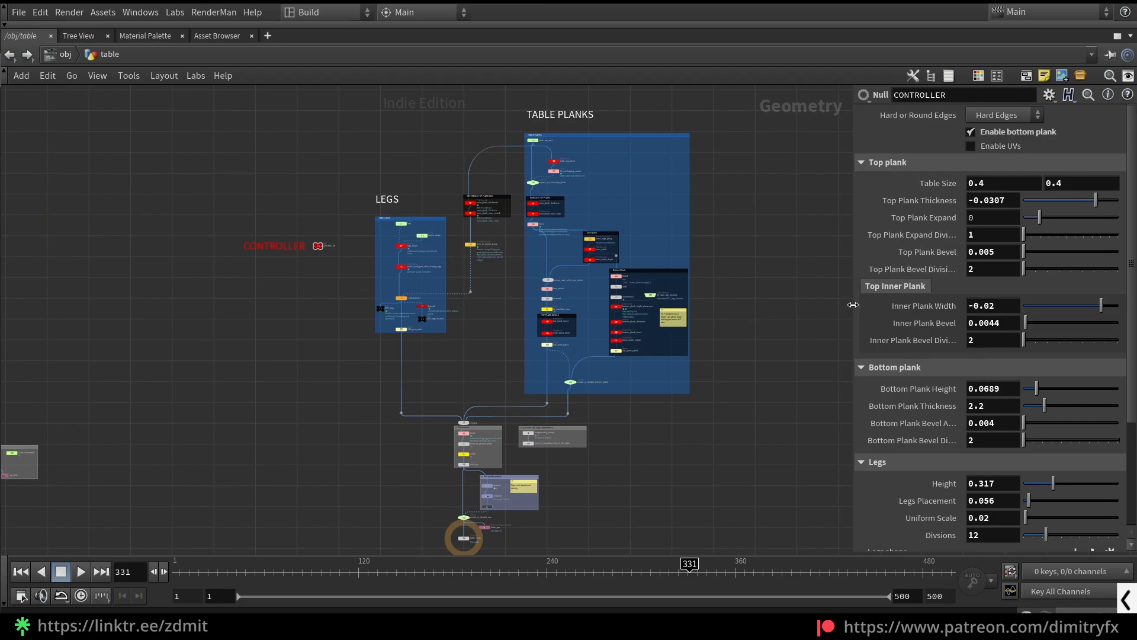
left_click_drag(852, 305, 790, 299)
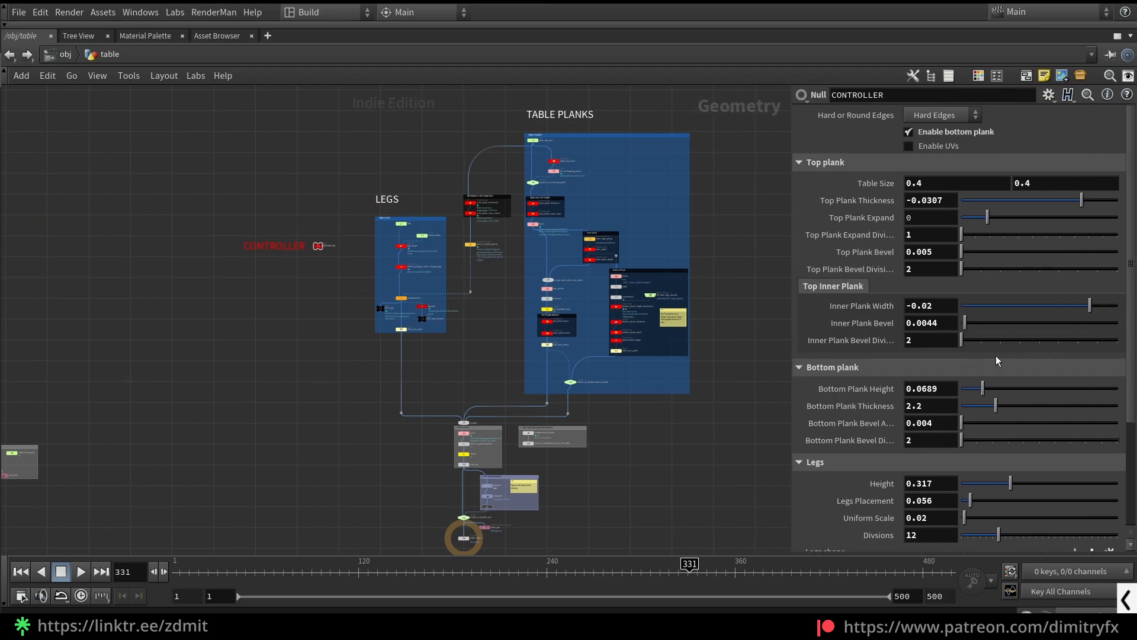
Step: Examine the LEGS and TABLE PLANKS sections of the table network
left_click_drag(328, 205, 323, 276)
left_click(307, 309)
scroll(356, 249, "up", 5)
scroll(367, 265, "down", 6)
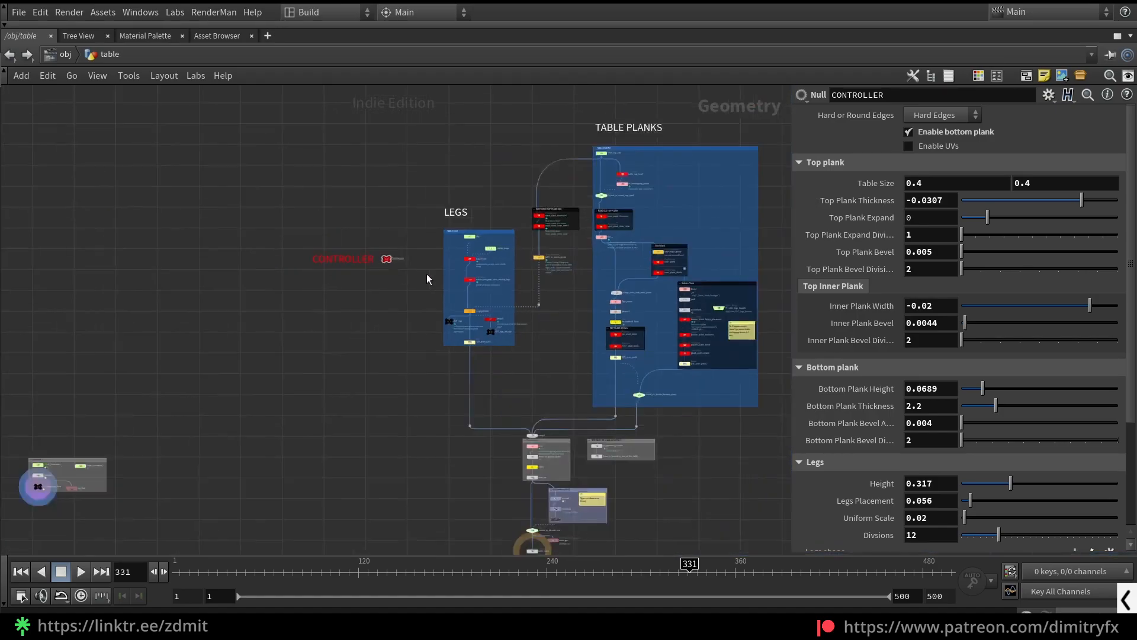
scroll(427, 198, "up", 3)
scroll(367, 177, "down", 2)
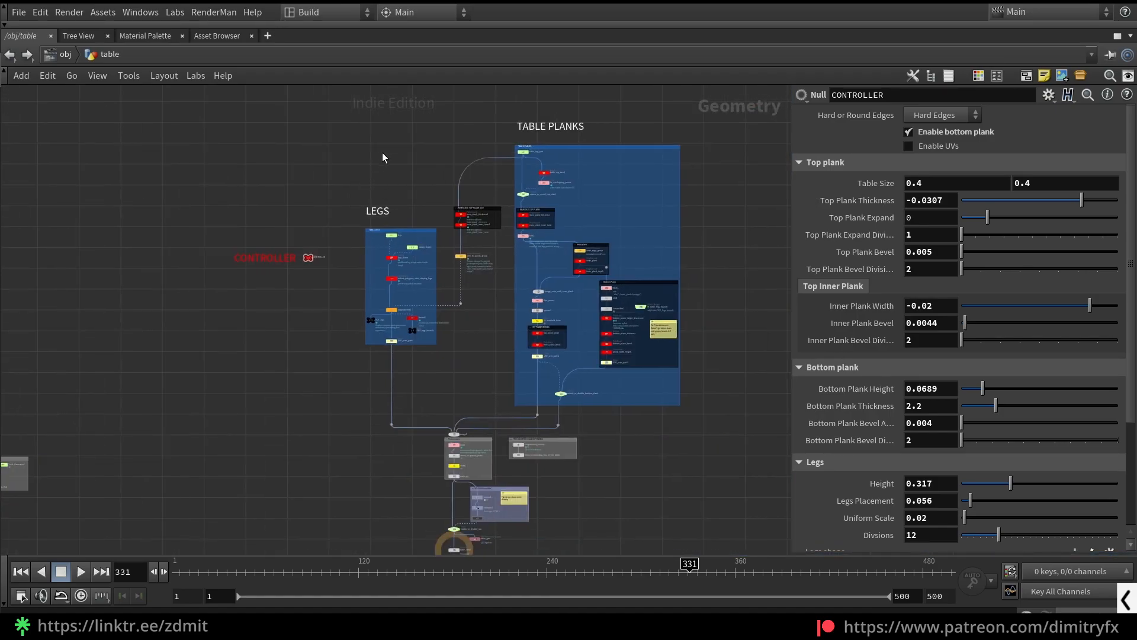
left_click_drag(359, 157, 440, 460)
left_click_drag(747, 423, 458, 102)
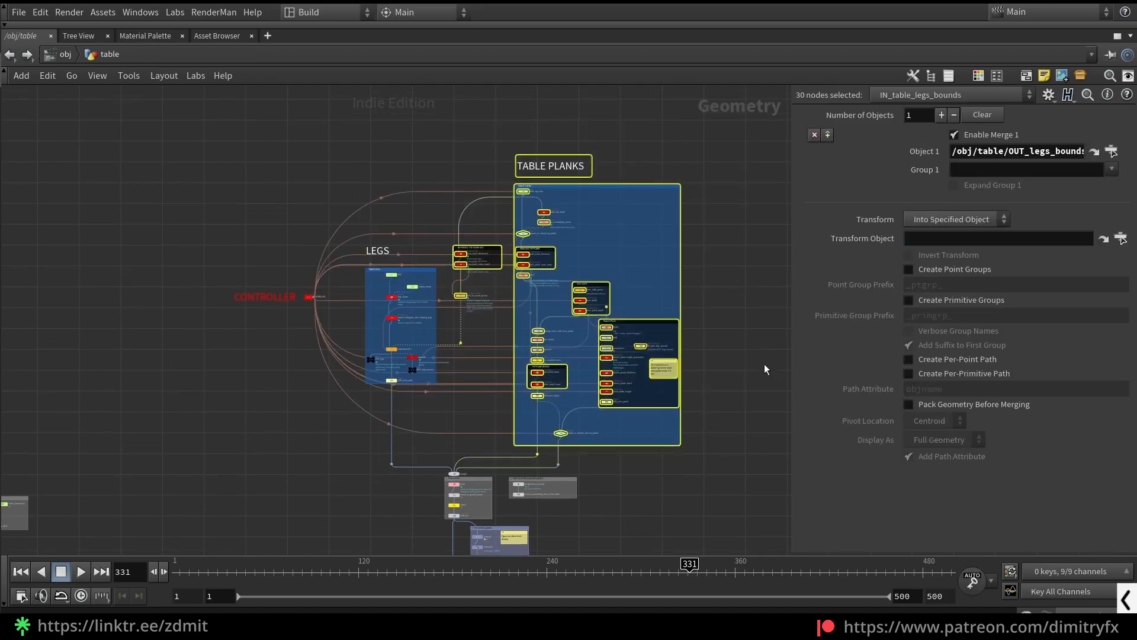
left_click(736, 398)
Step: Examine the Post process group below the merge and view the move_to_ground_plane node's Match Size settings
scroll(735, 415, "up", 2)
scroll(730, 462, "up", 1)
left_click_drag(729, 467, 554, 311)
scroll(681, 300, "down", 2)
middle_click_drag(533, 531, 616, 419)
scroll(593, 475, "up", 3)
left_click_drag(393, 362, 528, 453)
left_click(542, 438)
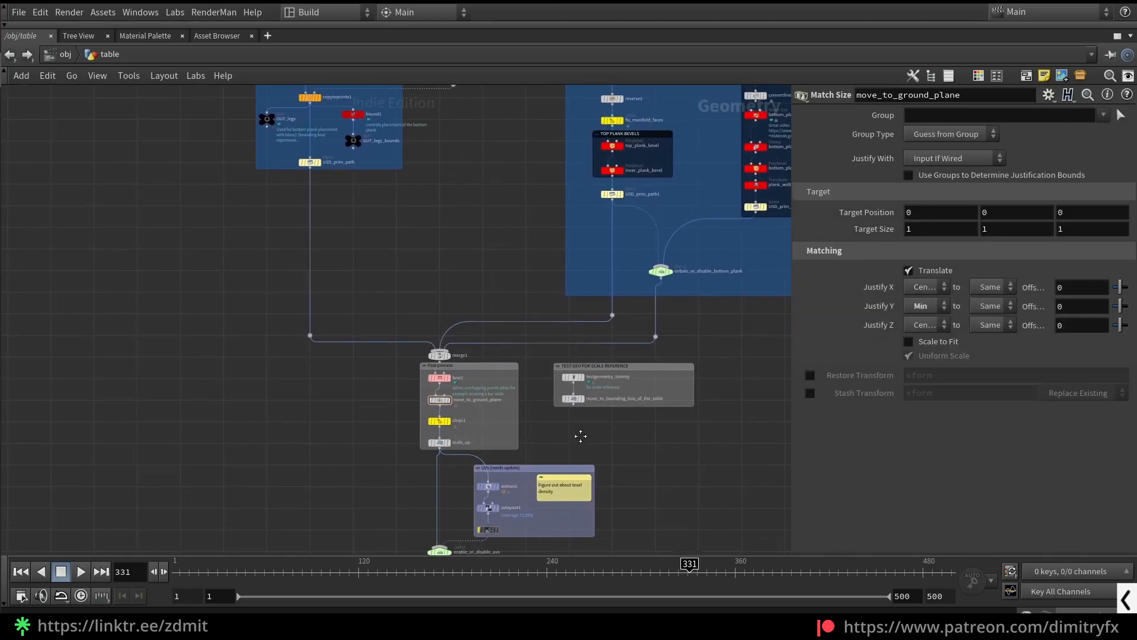
Step: Inspect the texel_density1 node in the UVs group and the table_geo geometry output node
middle_click_drag(459, 459, 475, 397)
left_click_drag(667, 485, 488, 400)
left_click(659, 439)
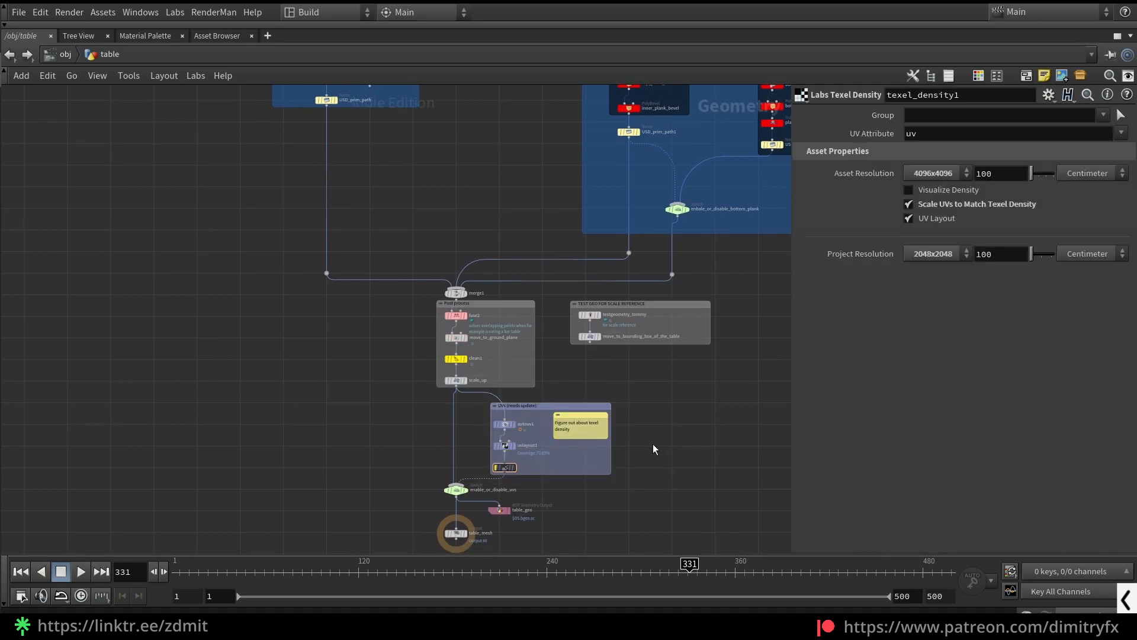
scroll(646, 443, "down", 3)
scroll(560, 497, "up", 5)
left_click(537, 471)
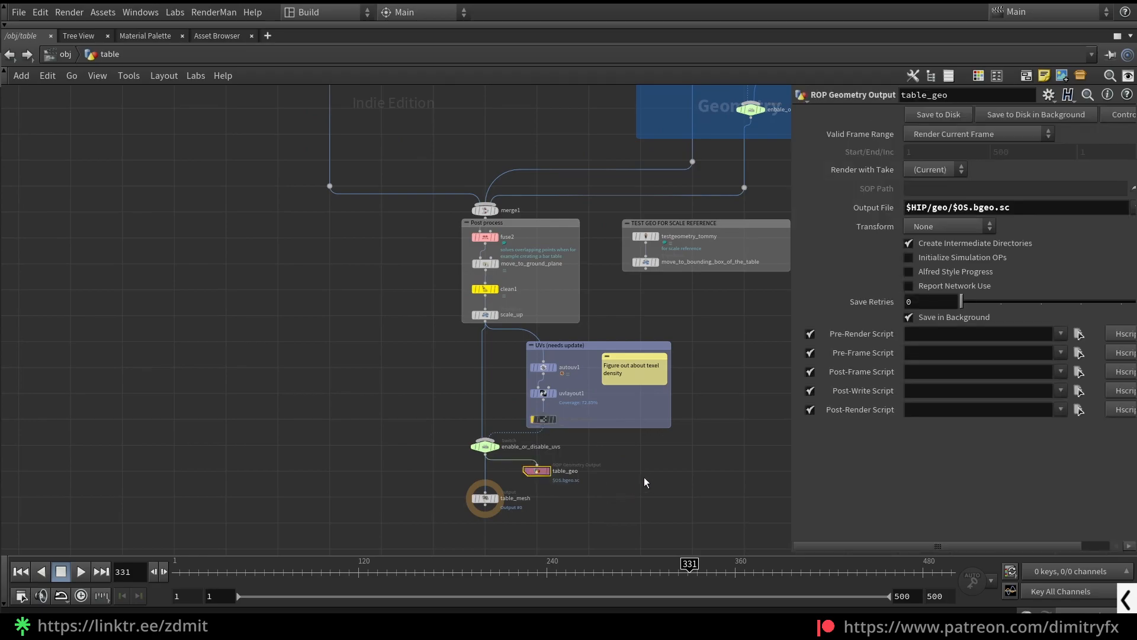
Step: Restore the split pane layout with the 3D viewport beside the parameters and the network
scroll(657, 477, "down", 5)
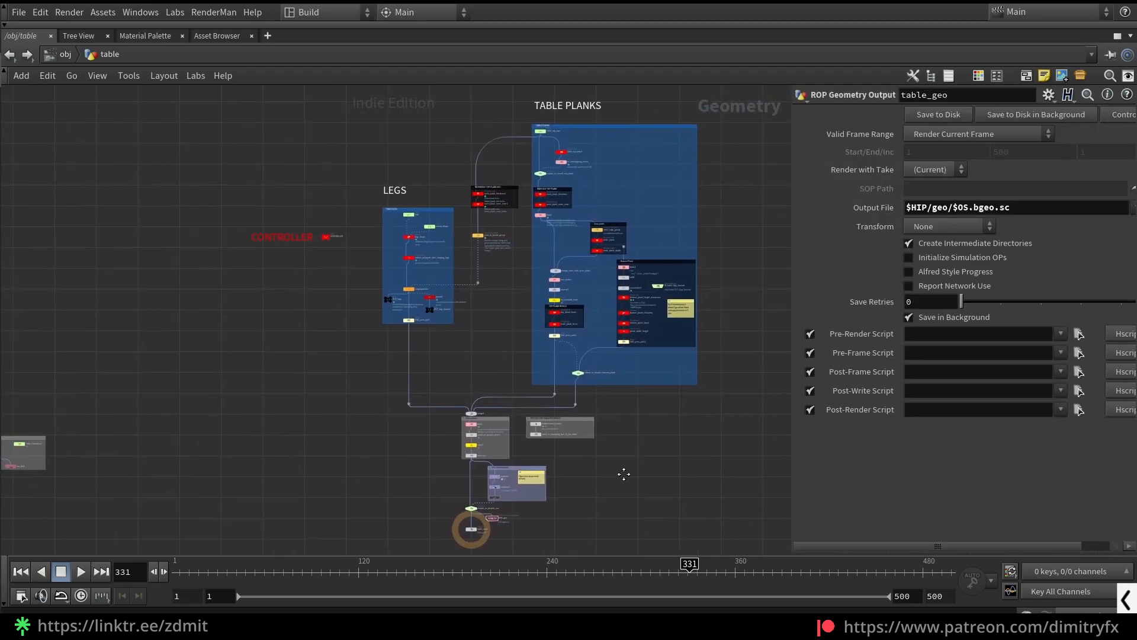
middle_click_drag(638, 471, 615, 475)
scroll(655, 442, "down", 2)
middle_click_drag(655, 442, 644, 468)
scroll(546, 220, "up", 5)
key("ctrl+b")
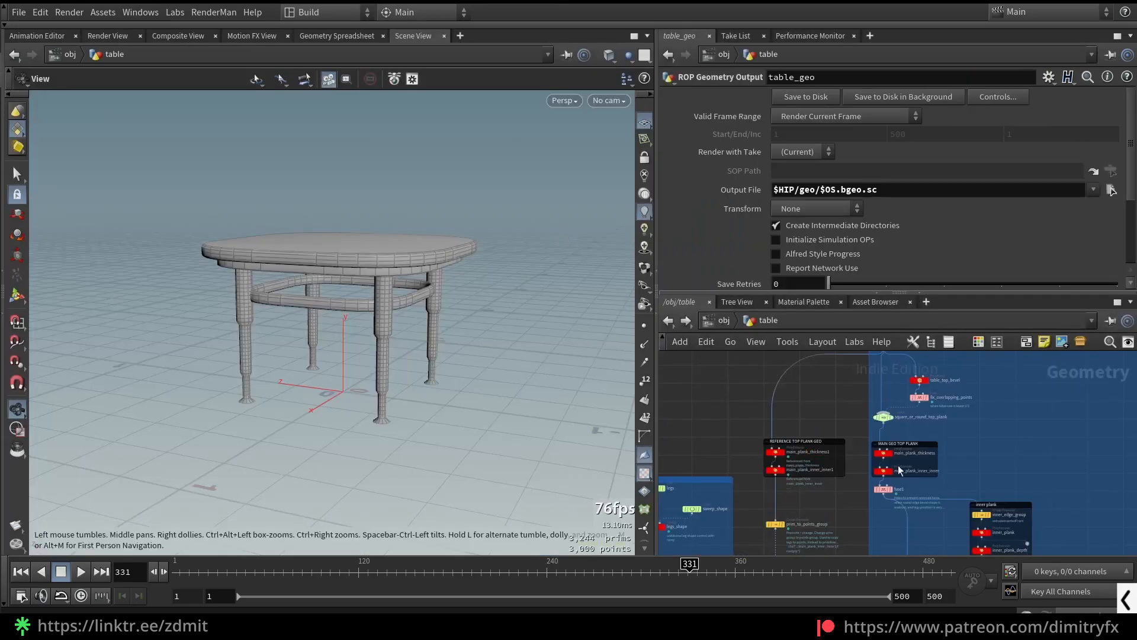
Step: Select the table_top_part grid node at the start of TABLE PLANKS and display it in the viewport
middle_click_drag(881, 406, 789, 449)
scroll(787, 415, "up", 3)
left_click(793, 374)
left_click(804, 375)
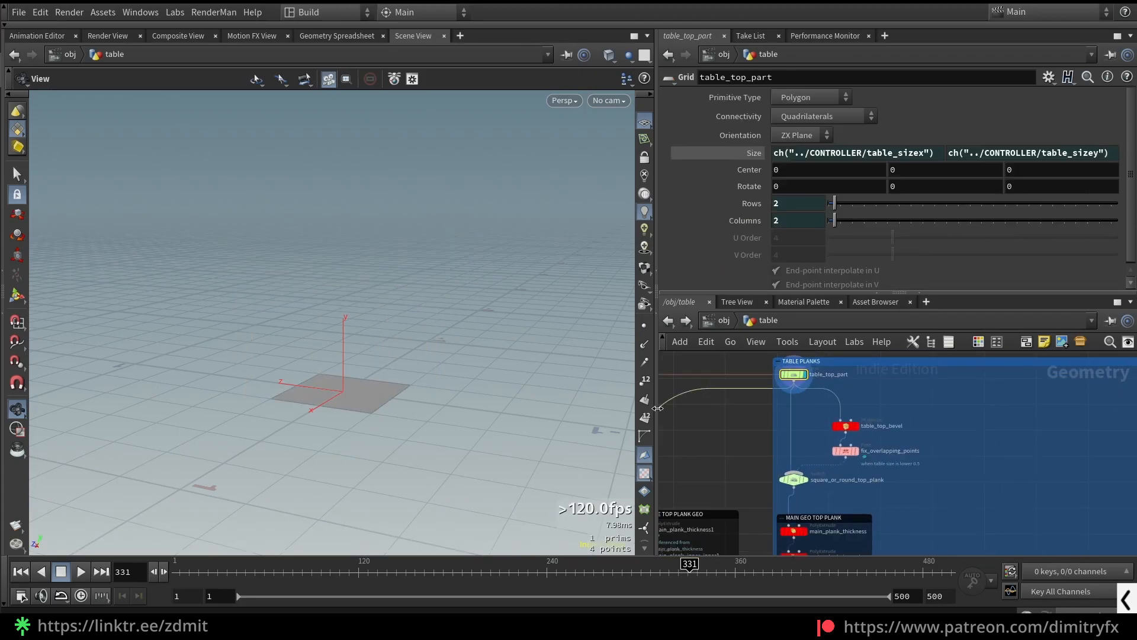
Step: Frame the table top grid in the viewport and turn on its points and point numbers
key("space+f")
left_click(648, 387)
left_click_drag(533, 349, 549, 350)
left_click(645, 328)
left_click_drag(438, 350, 483, 387)
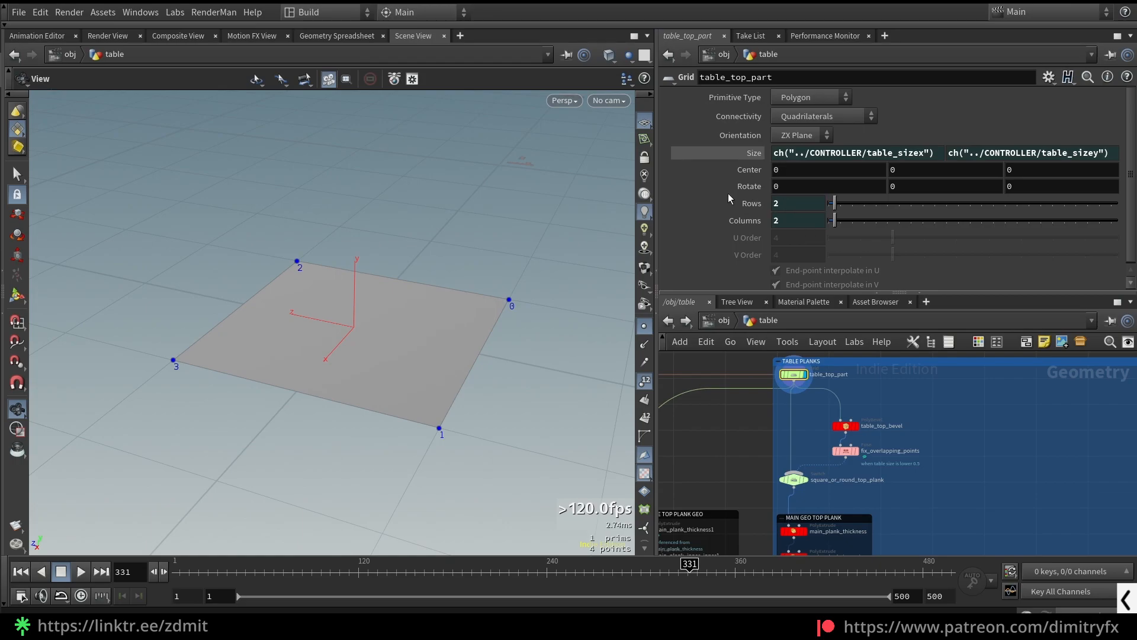
Step: Show dependency links for all nodes in the network, and limit them to the selected nodes again
scroll(745, 453, "down", 3)
middle_click_drag(745, 454, 798, 455)
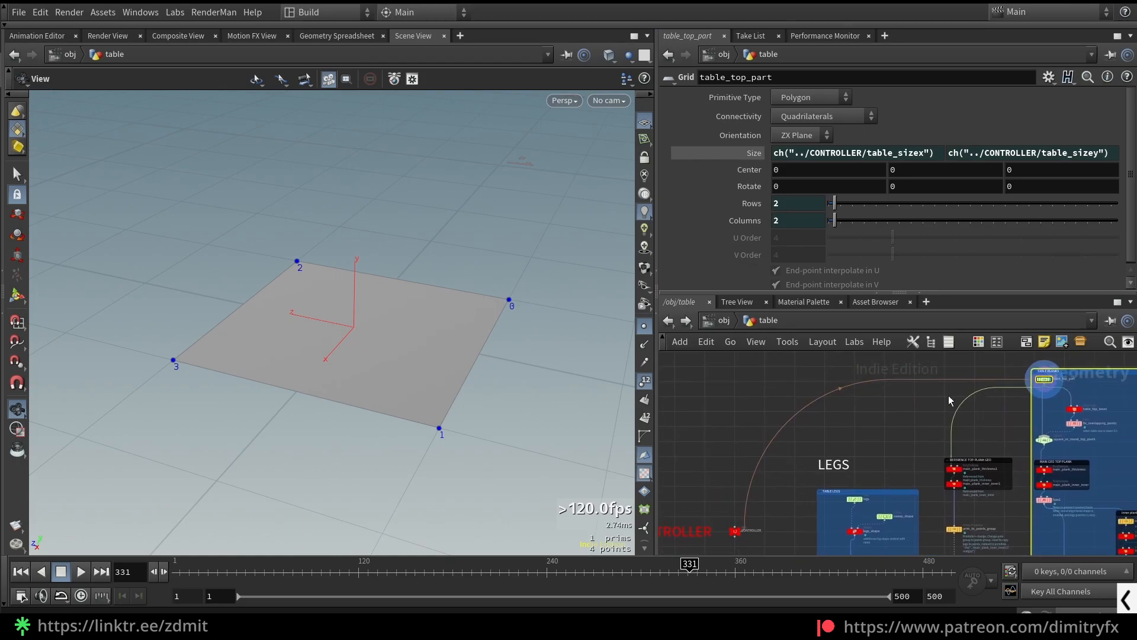
left_click(756, 343)
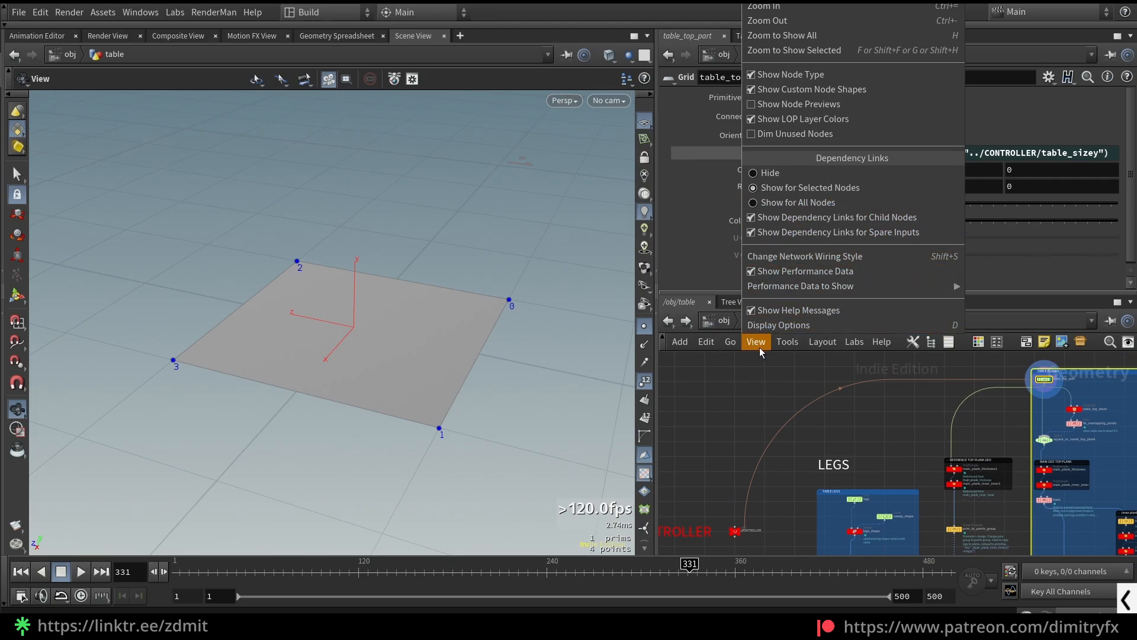
left_click(820, 204)
key("h")
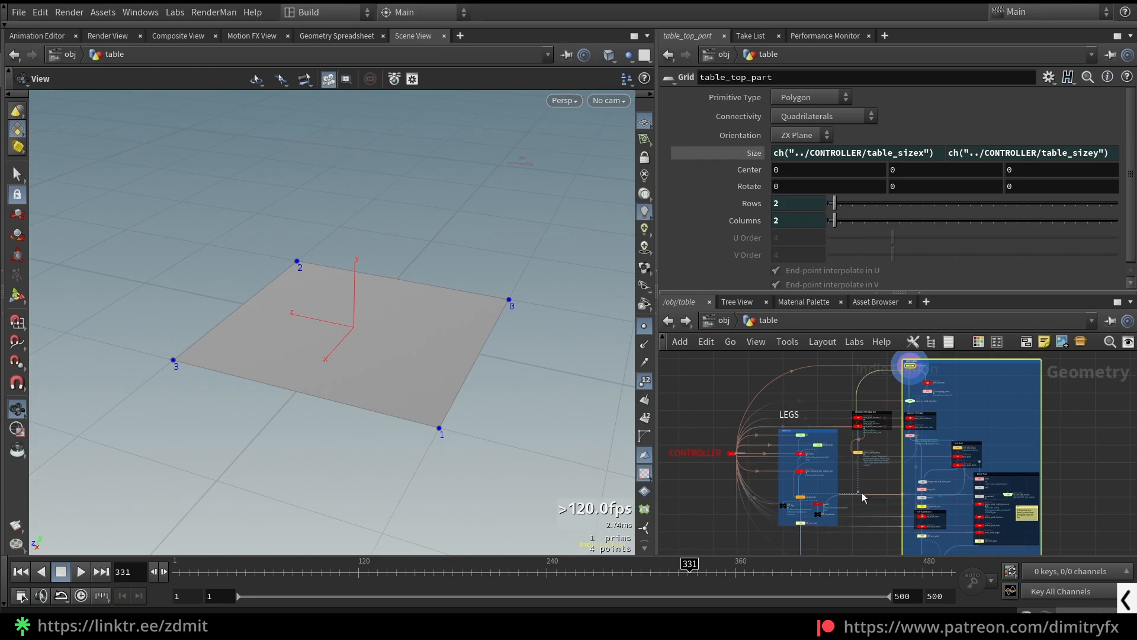
left_click(758, 342)
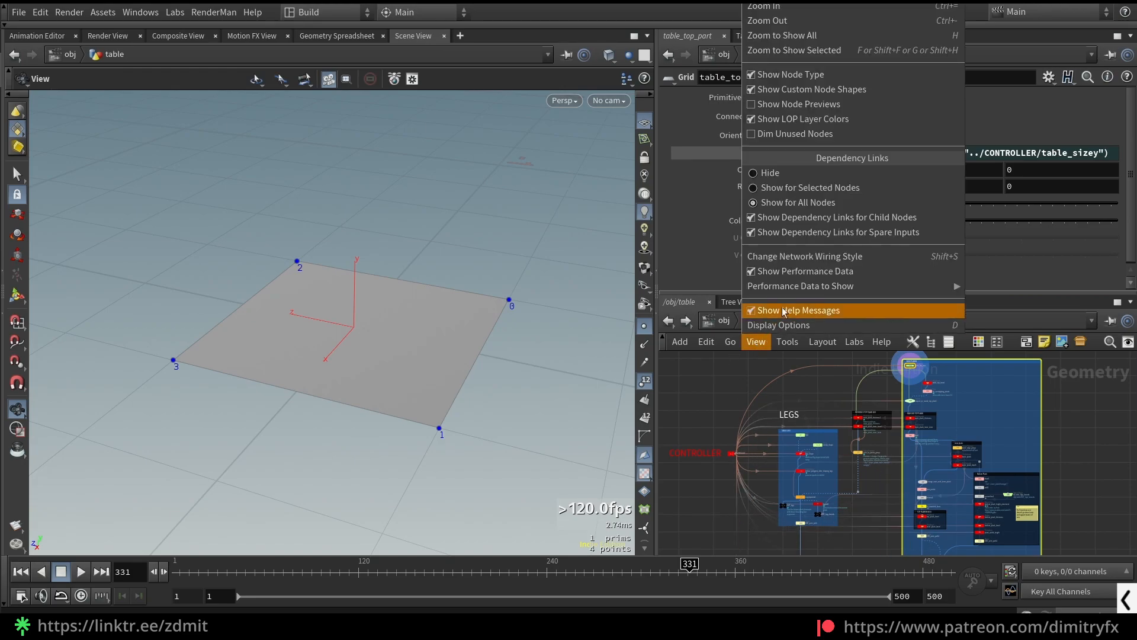
left_click(794, 189)
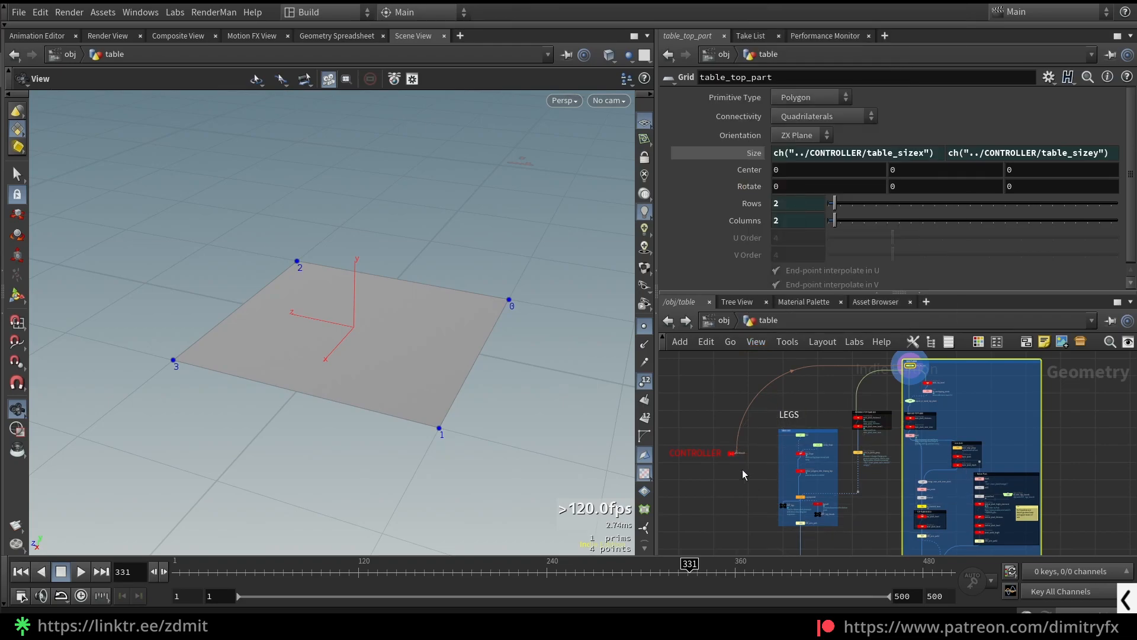
Step: Select the CONTROLLER null and view the copy options for its Top Plank Thickness parameter
left_click(732, 453)
middle_click_drag(761, 530, 739, 470)
scroll(740, 470, "up", 1)
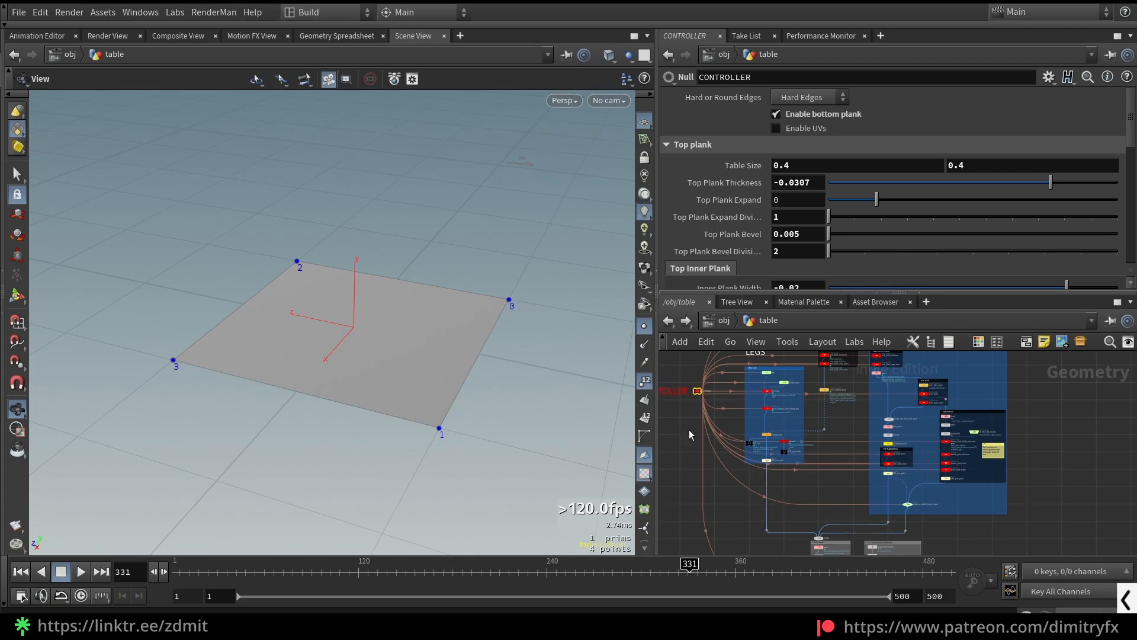
mouse_move(707, 416)
right_click(795, 181)
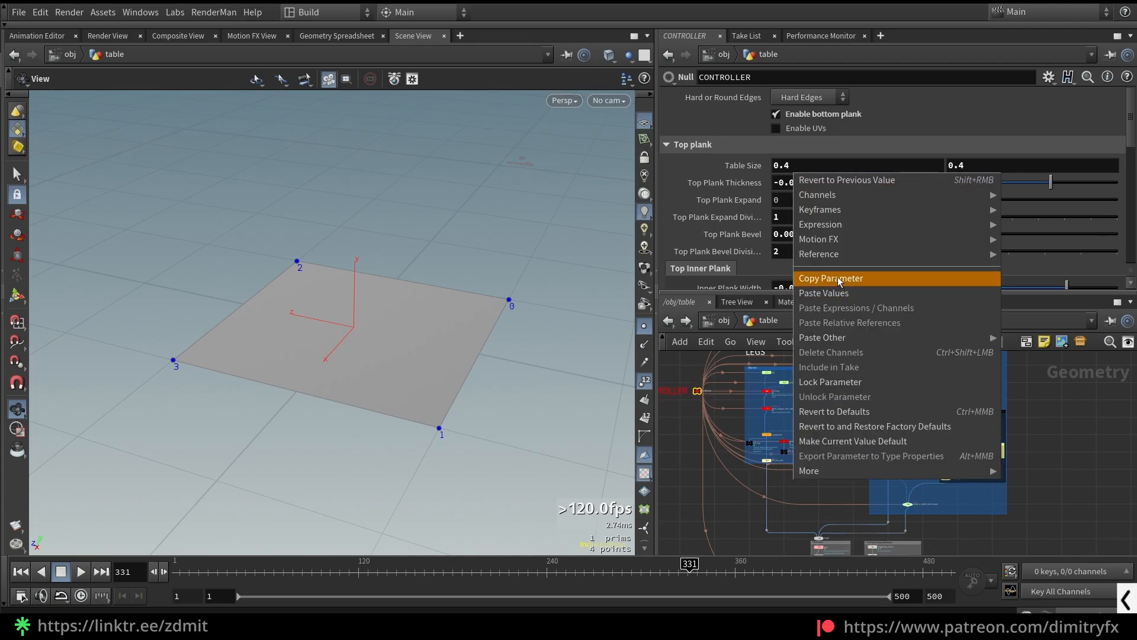
left_click(731, 463)
Step: Select the USD_prim_path node in the LEGS group and view the paste options for its Name parameter
scroll(791, 498, "up", 3)
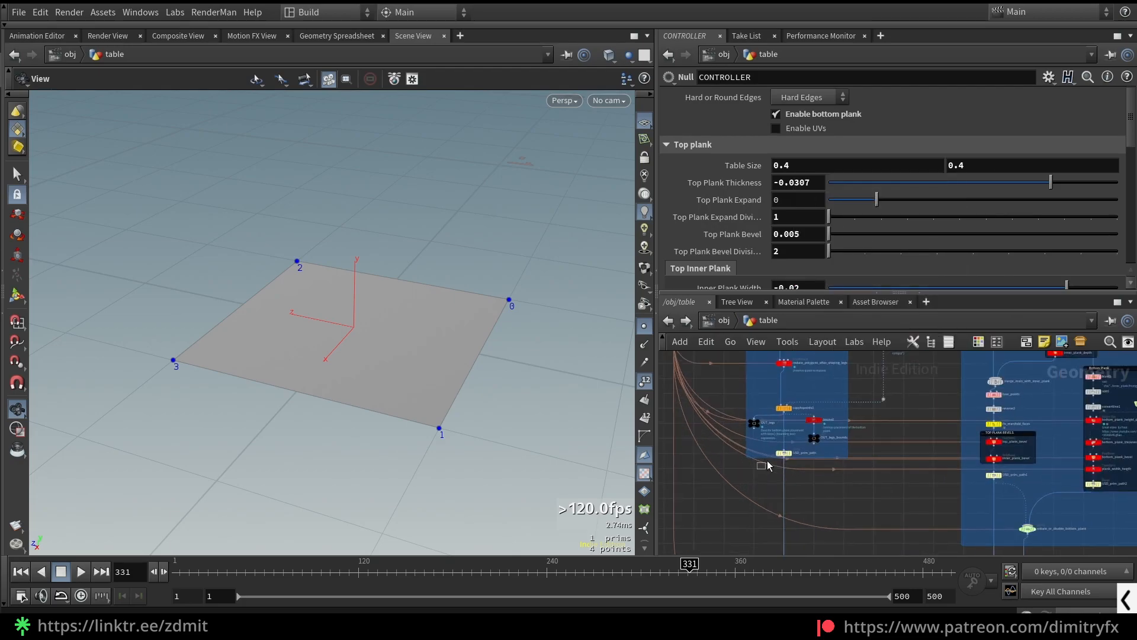
left_click(783, 454)
right_click(824, 203)
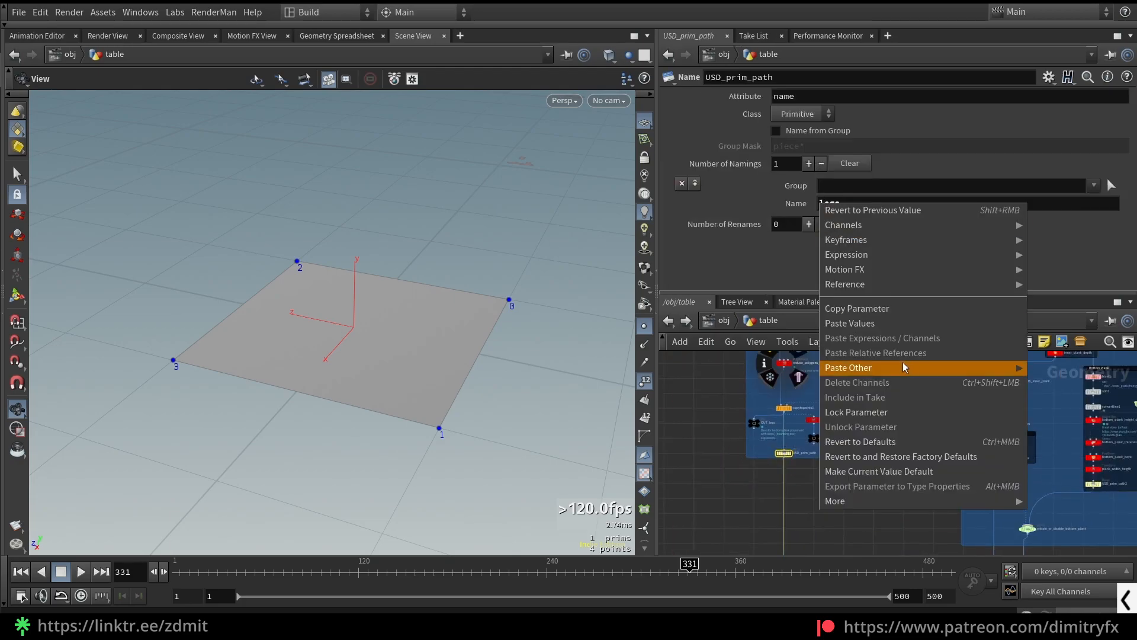
left_click(736, 471)
Step: Reselect the CONTROLLER null to view its links to the rest of the network
scroll(724, 468, "down", 3)
middle_click_drag(713, 421, 730, 462)
left_click(710, 436)
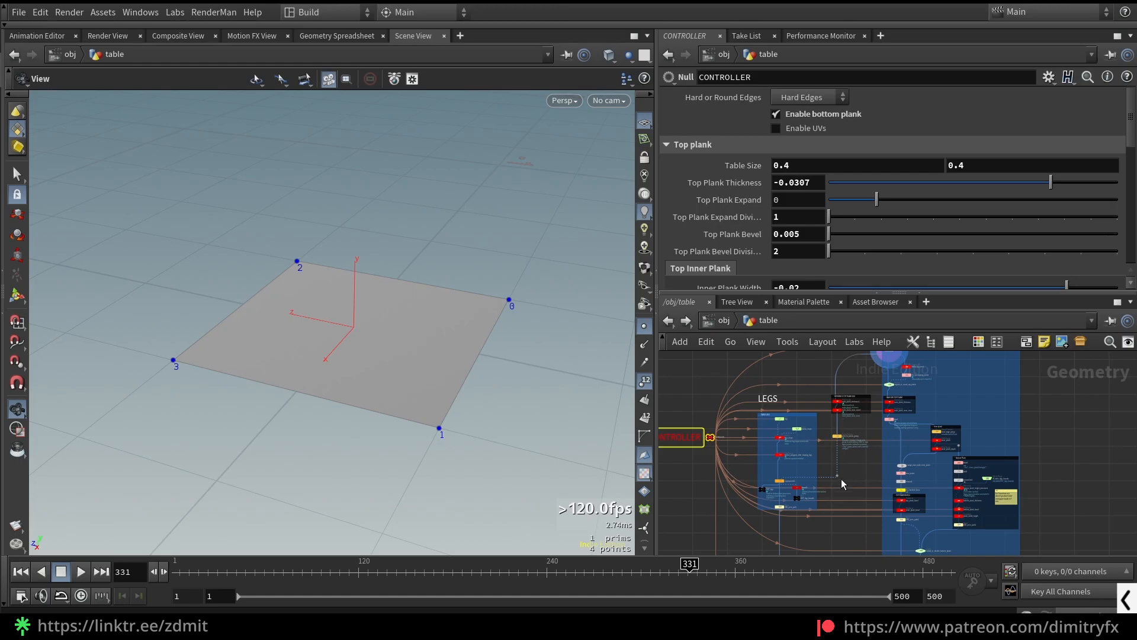
Step: Display the table_top_bevel PolyBevel node and review its Collisions and Limits settings, including the Stop Loops choices
left_click(890, 366)
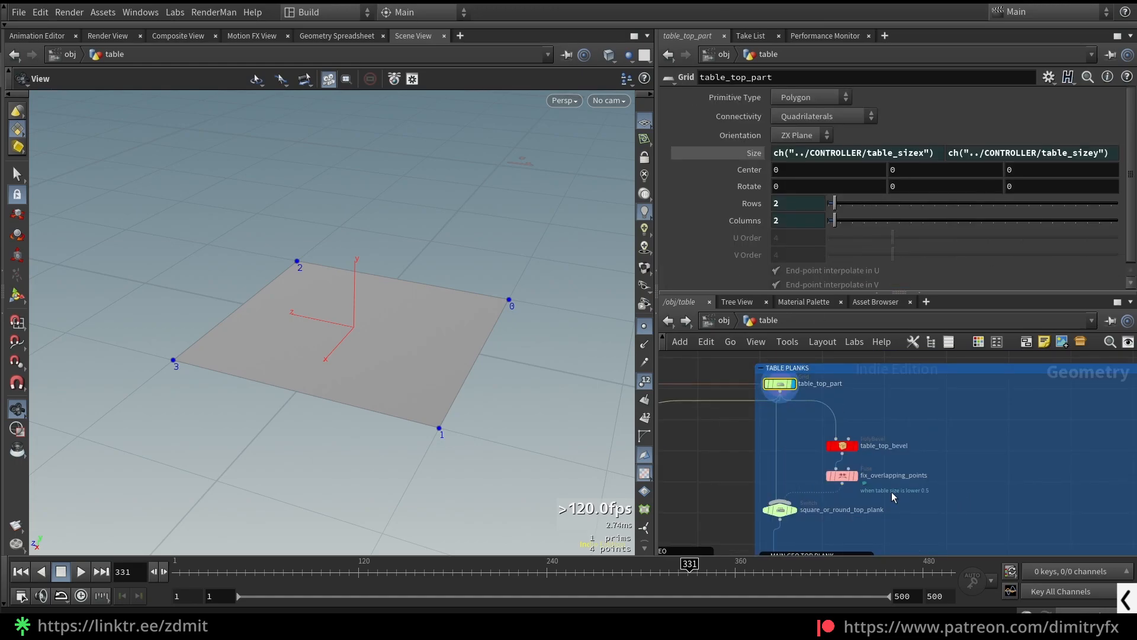
left_click(890, 435)
middle_click_drag(883, 421, 877, 390)
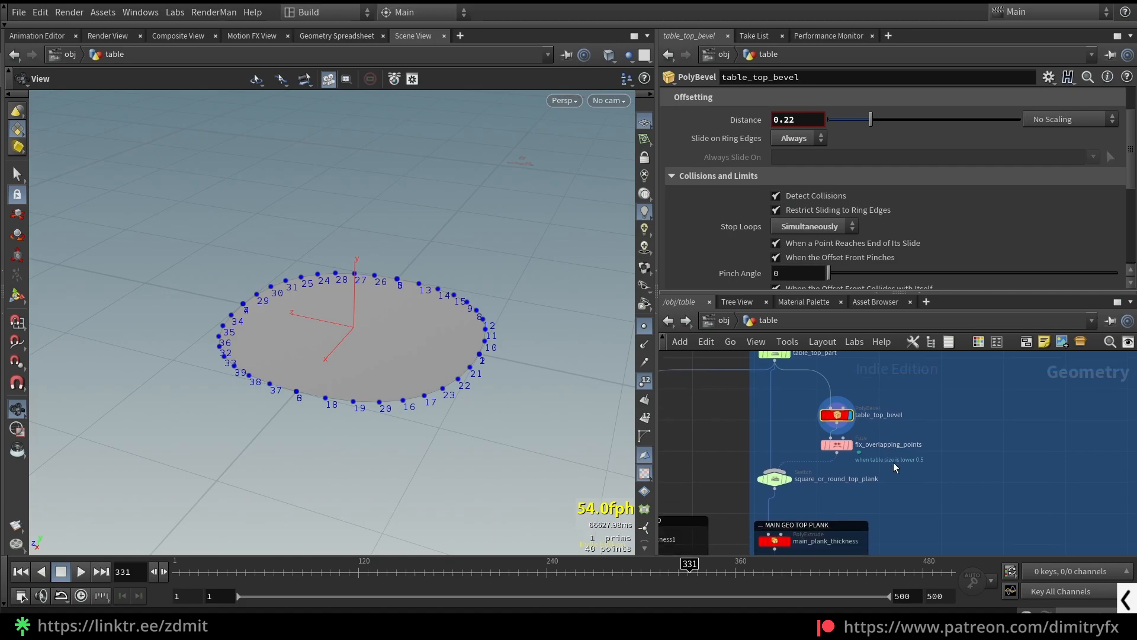
scroll(849, 188, "down", 2)
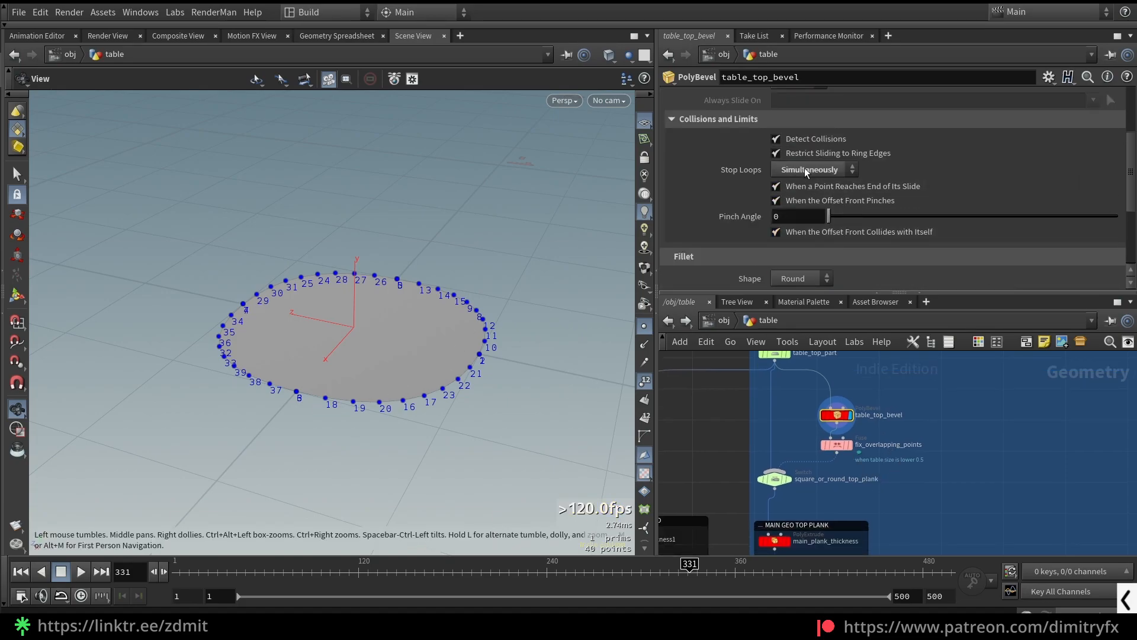
left_click(805, 170)
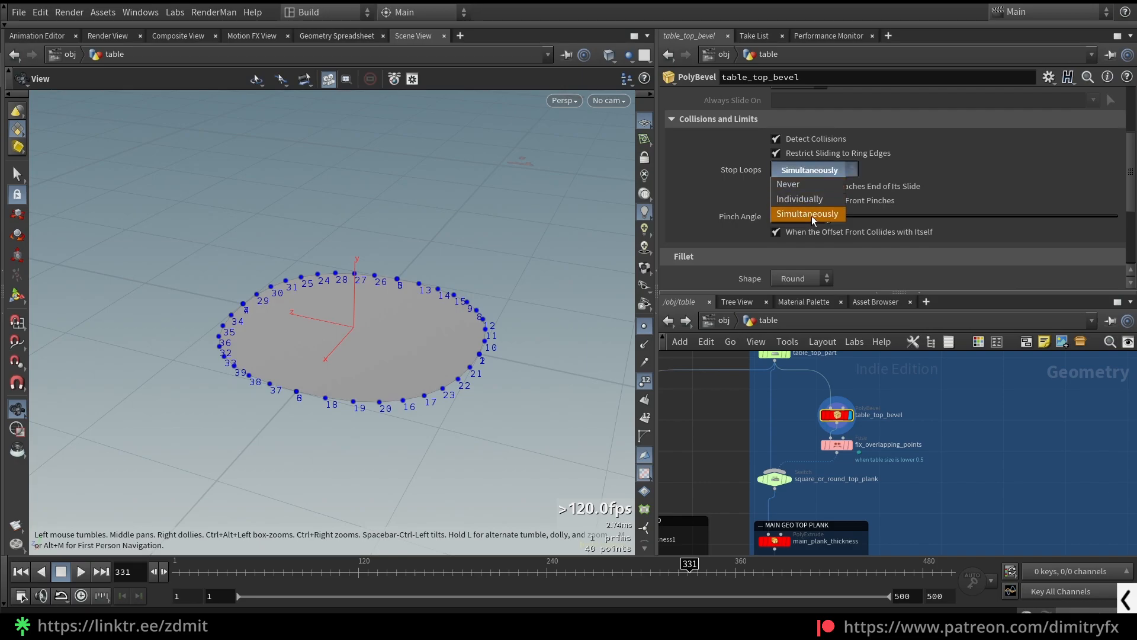
left_click(916, 168)
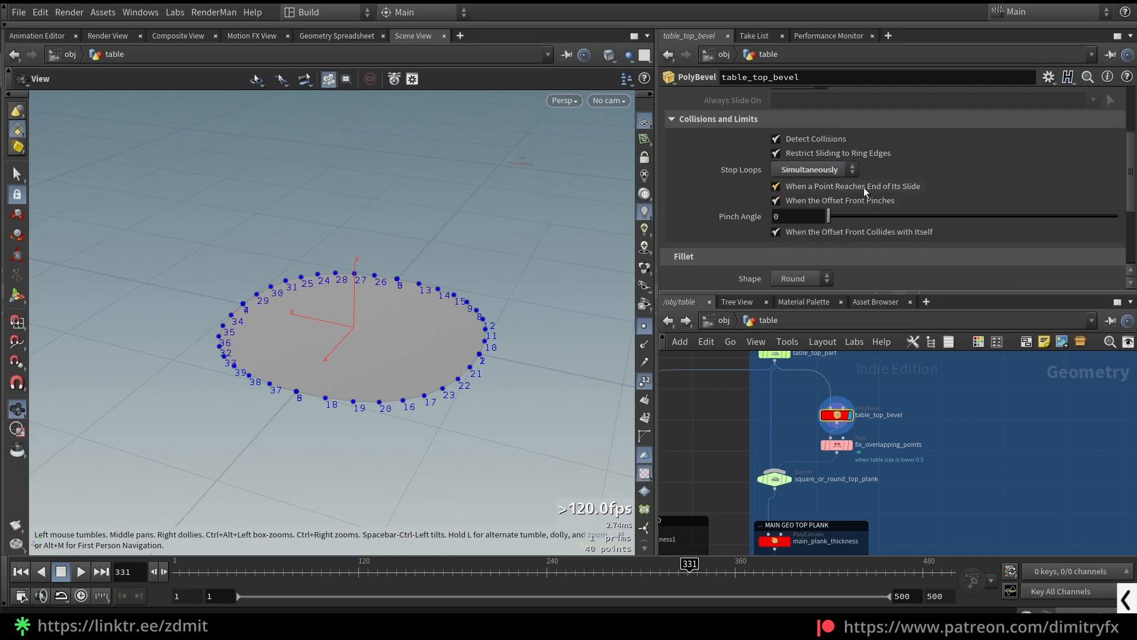
scroll(853, 205, "down", 2)
scroll(882, 201, "up", 1)
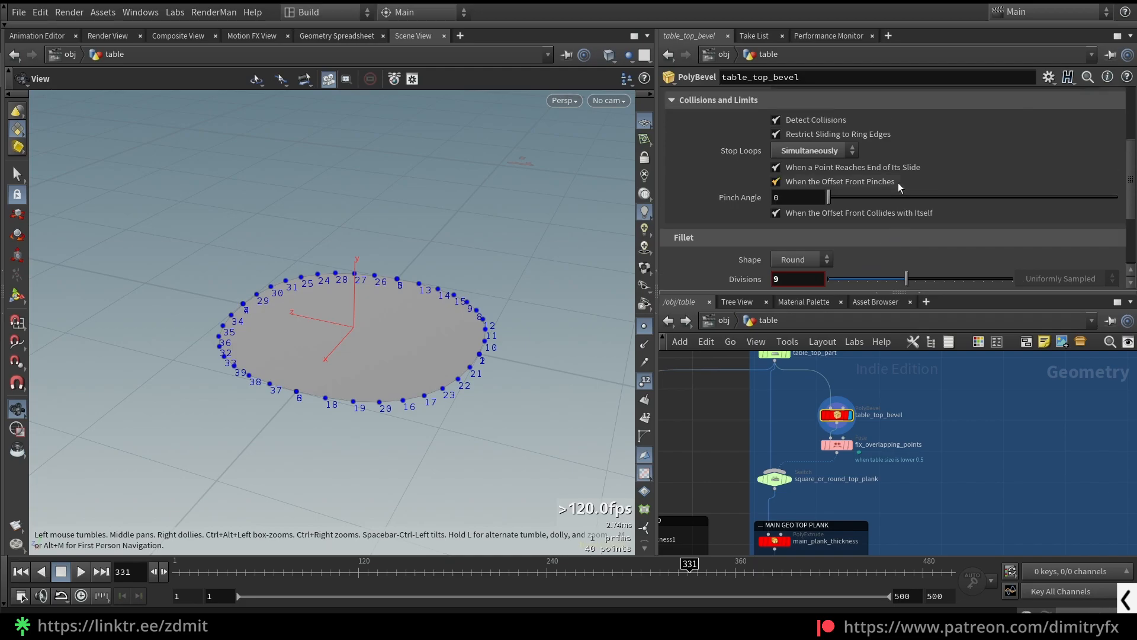
Step: Adjust the table top bevel's Distance and try the Individually and Never options for Stop Loops
scroll(864, 163, "up", 3)
left_click_drag(865, 159, 879, 123)
scroll(873, 201, "down", 2)
left_click(821, 170)
left_click(830, 199)
left_click(809, 169)
left_click(807, 183)
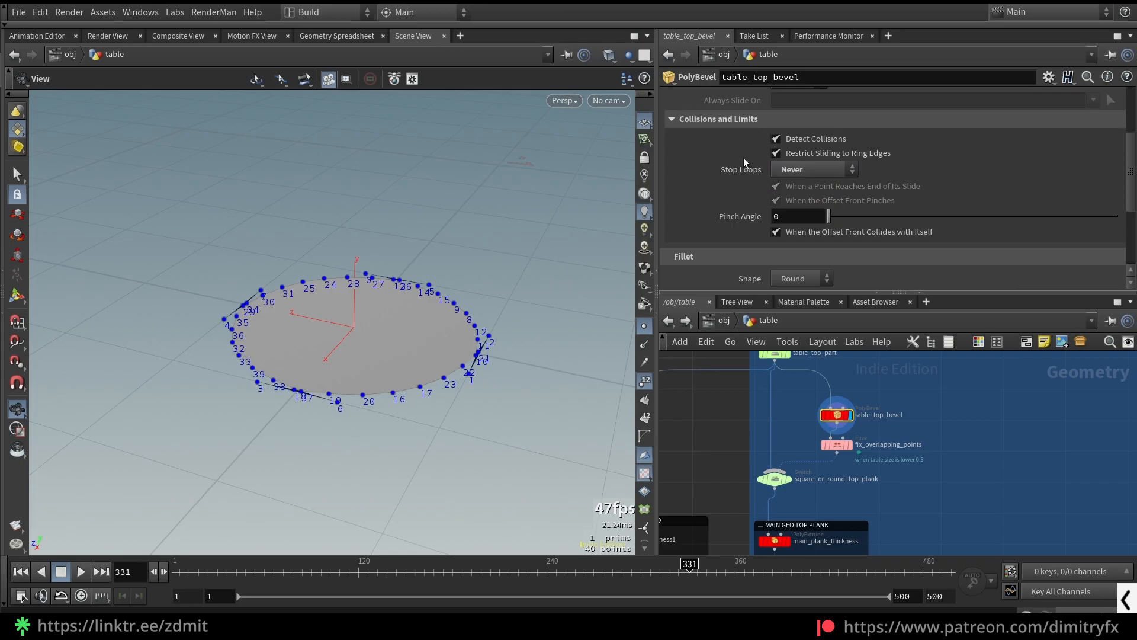
Step: Set the table top bevel's Distance to 0.207 and its Stop Loops to Simultaneously
scroll(930, 168, "up", 3)
mouse_move(891, 157)
left_mouse_down()
mouse_move(950, 157)
mouse_move(868, 155)
left_mouse_up()
scroll(859, 171, "down", 3)
left_click(814, 172)
left_click(817, 210)
scroll(924, 184, "up", 3)
Step: Display the fix_overlapping_points Fuse node and look closely at the points along the round table top
scroll(864, 483, "up", 4)
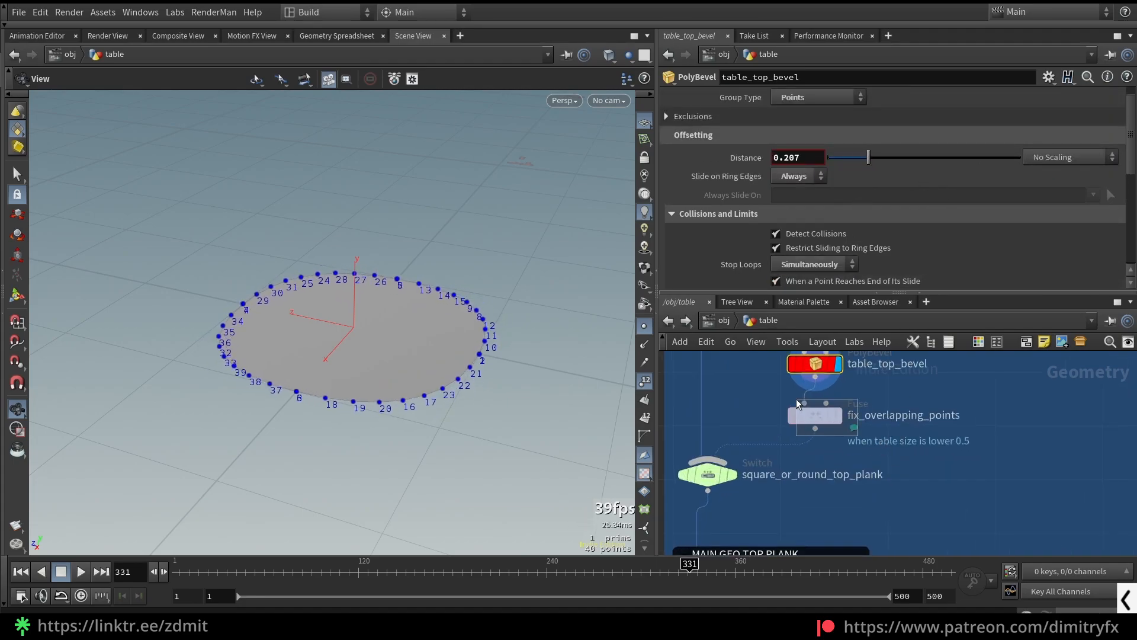
left_click(819, 413)
scroll(308, 415, "up", 5)
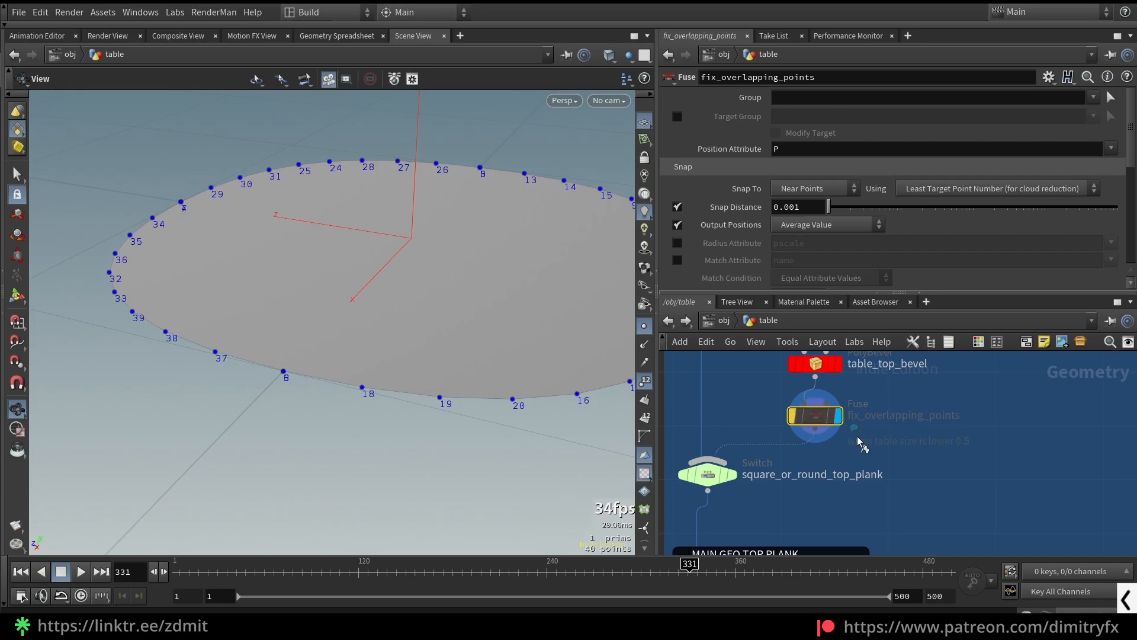
Step: Select the square_or_round_top_plank Switch node and review its Select Input expression and input operators
scroll(296, 380, "up", 1)
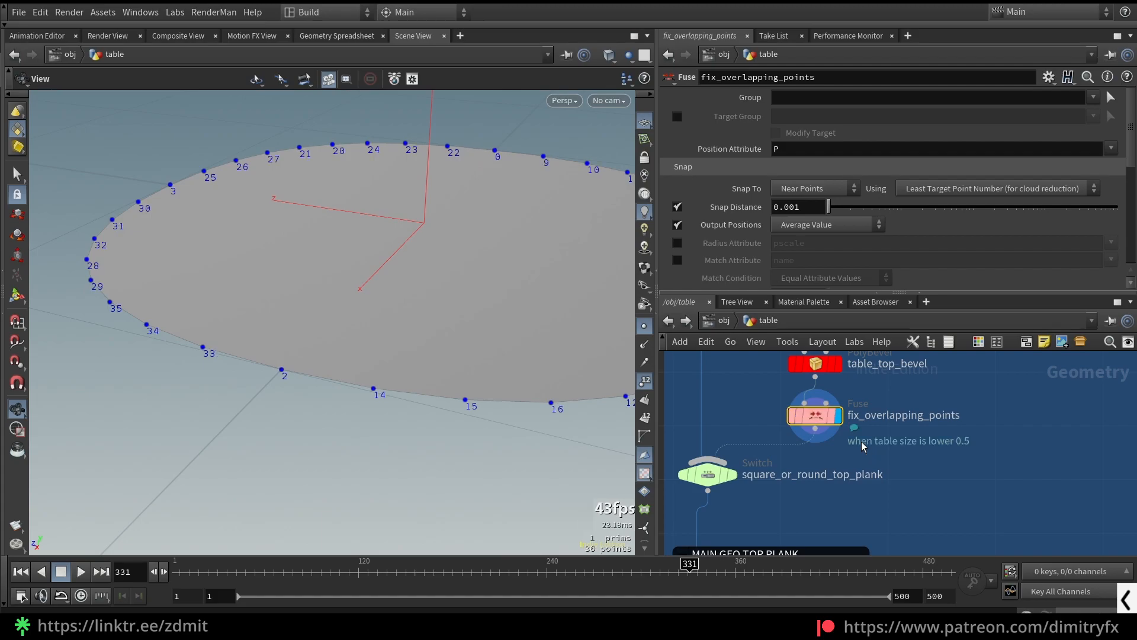
left_click(770, 456)
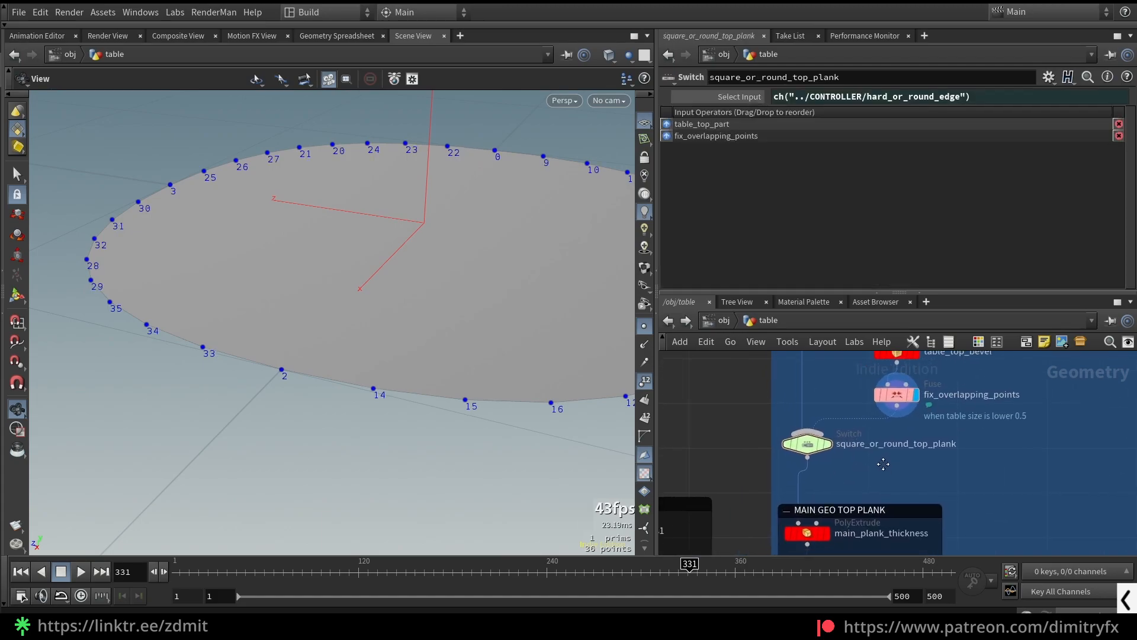
scroll(847, 464, "down", 2)
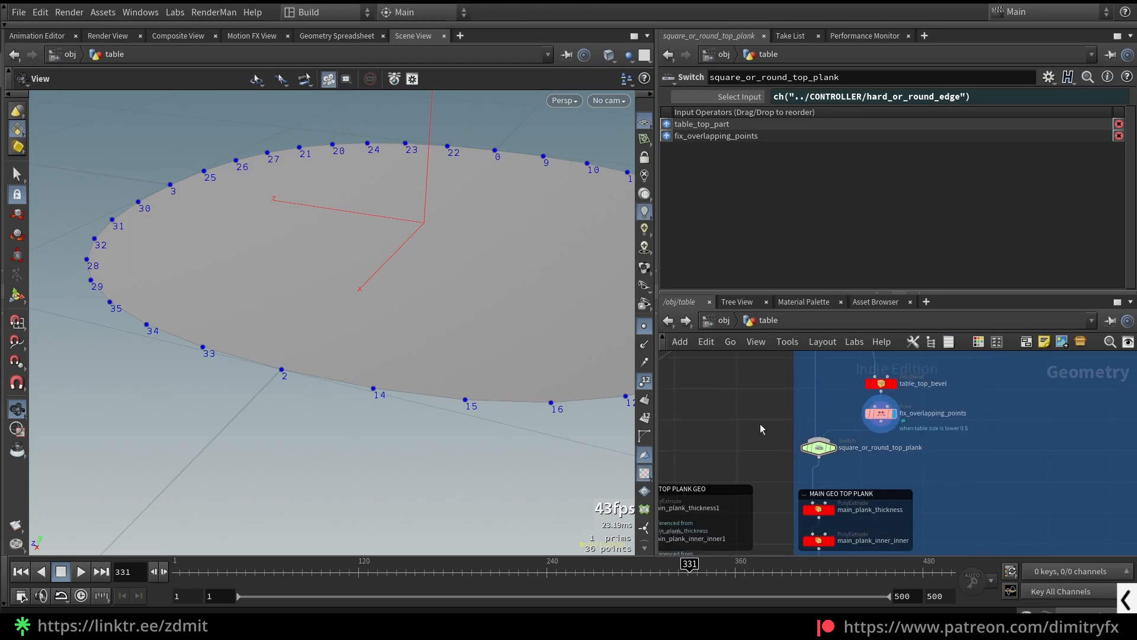
Step: Display the table_mesh output at the end of the network and frame the whole table in the viewport
scroll(781, 427, "down", 3)
left_click(710, 487)
scroll(730, 481, "down", 3)
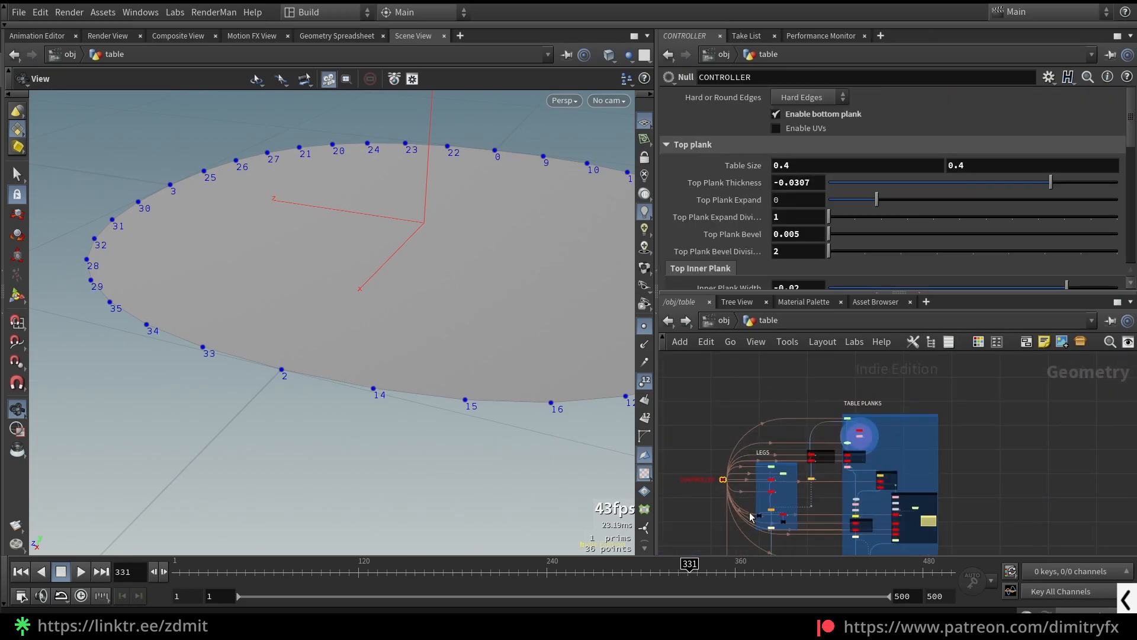
middle_click_drag(734, 419, 726, 376)
middle_click_drag(767, 546, 746, 429)
scroll(747, 453, "up", 4)
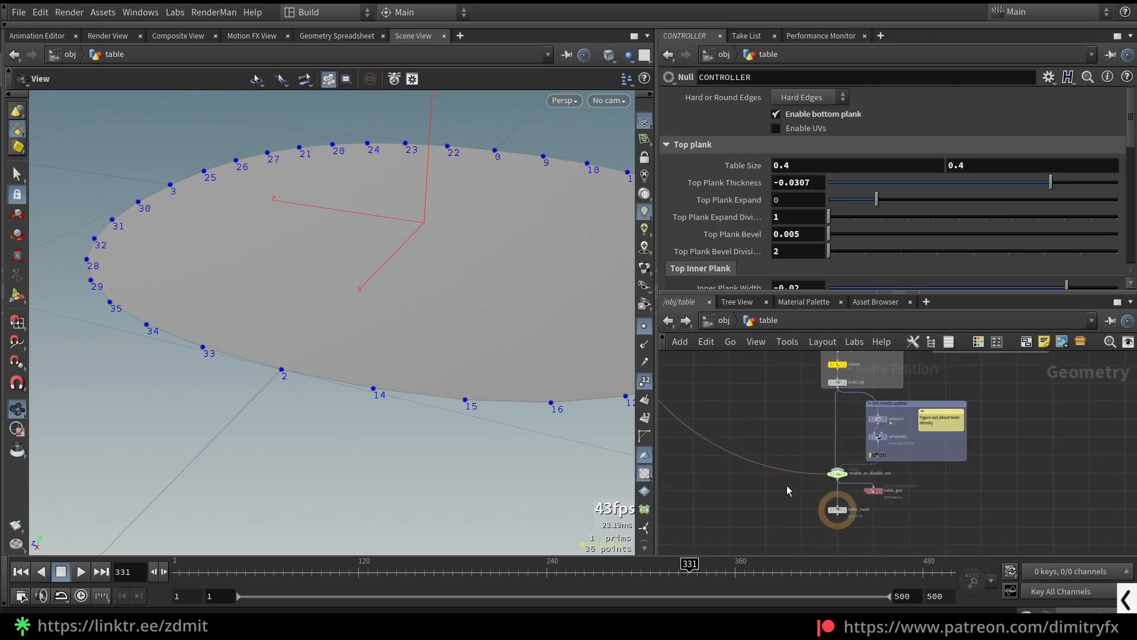
left_click(847, 524)
key("f")
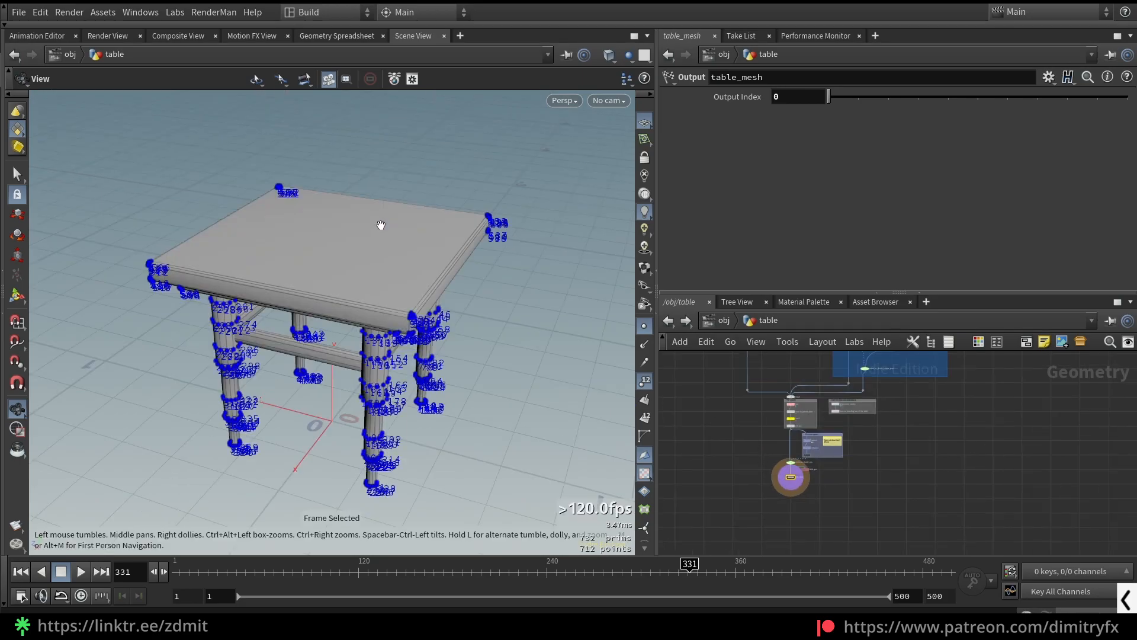
Step: Turn off the point numbers and point markers in the viewport
scroll(700, 407, "down", 3)
middle_click_drag(700, 407, 750, 499)
left_click(644, 380)
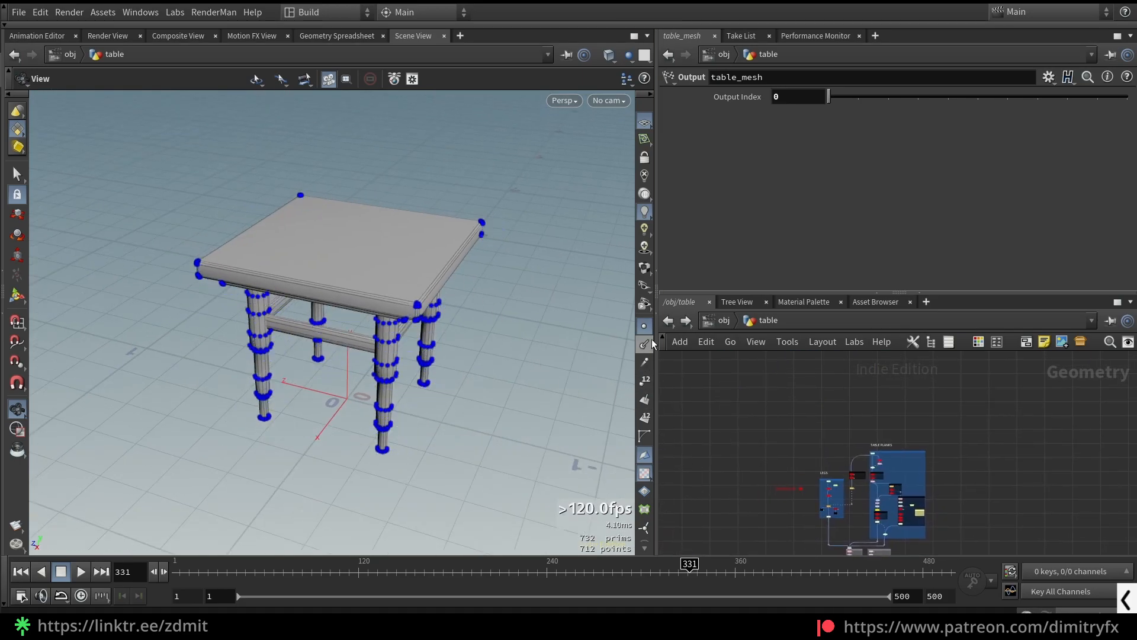
left_click(645, 326)
Step: Try the choices of the CONTROLLER's Hard or Round Edges parameter, finishing on Hard Edges
scroll(747, 489, "up", 5)
left_click(705, 461)
left_click(806, 97)
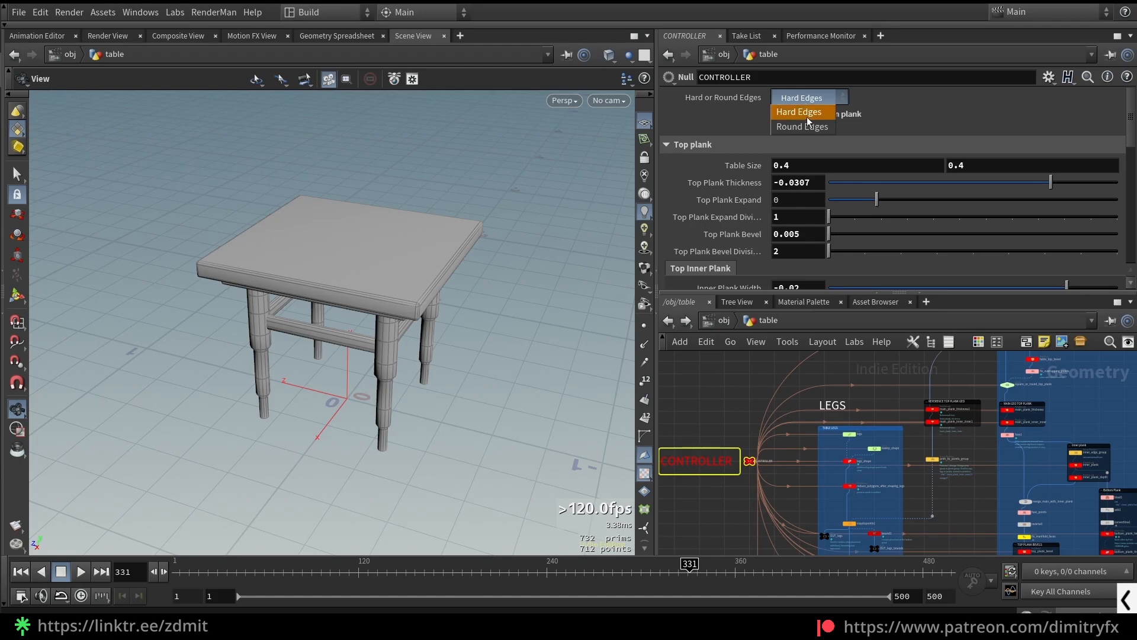
left_click(801, 109)
left_click_drag(561, 200, 533, 154)
left_click(811, 99)
left_click(817, 121)
left_click(812, 99)
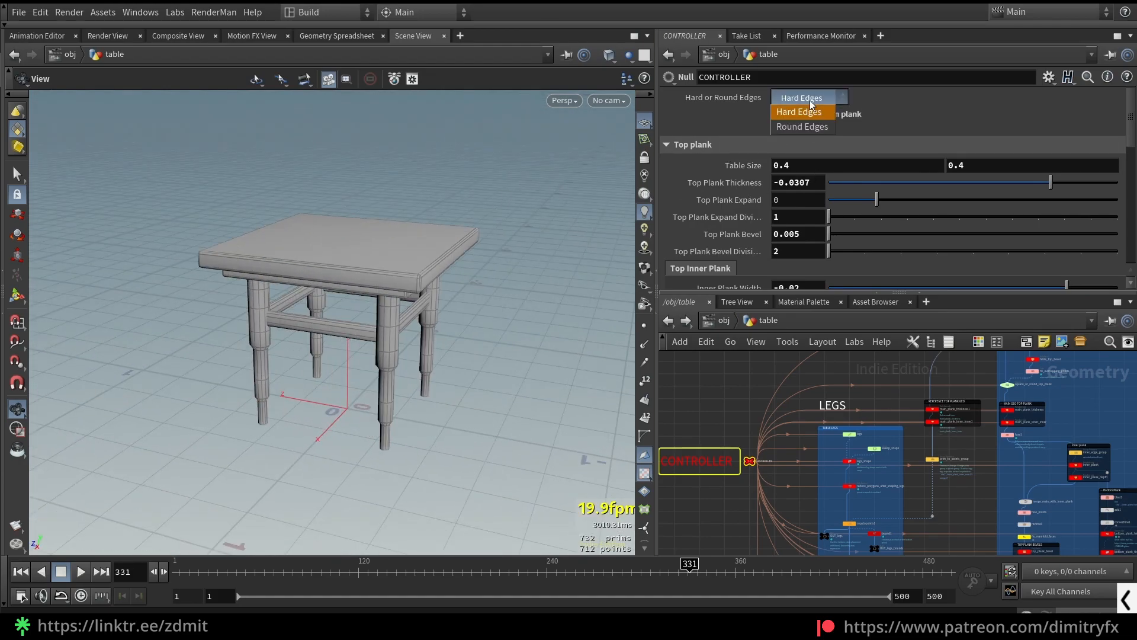
left_click(809, 101)
left_click(808, 99)
left_click(808, 111)
right_click(804, 101)
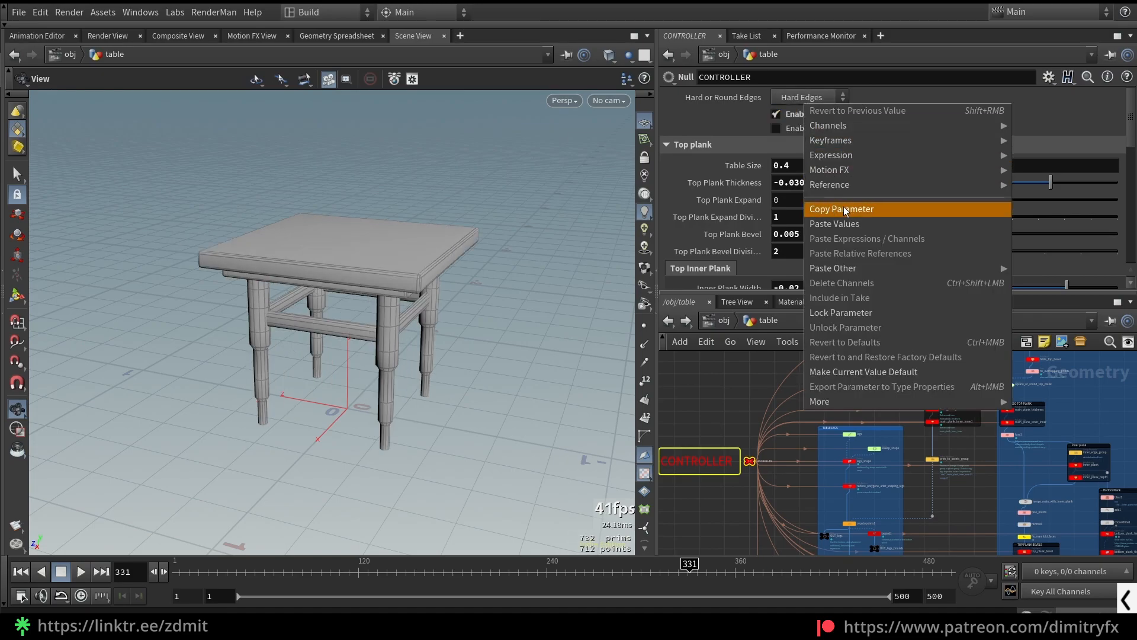
key("Escape")
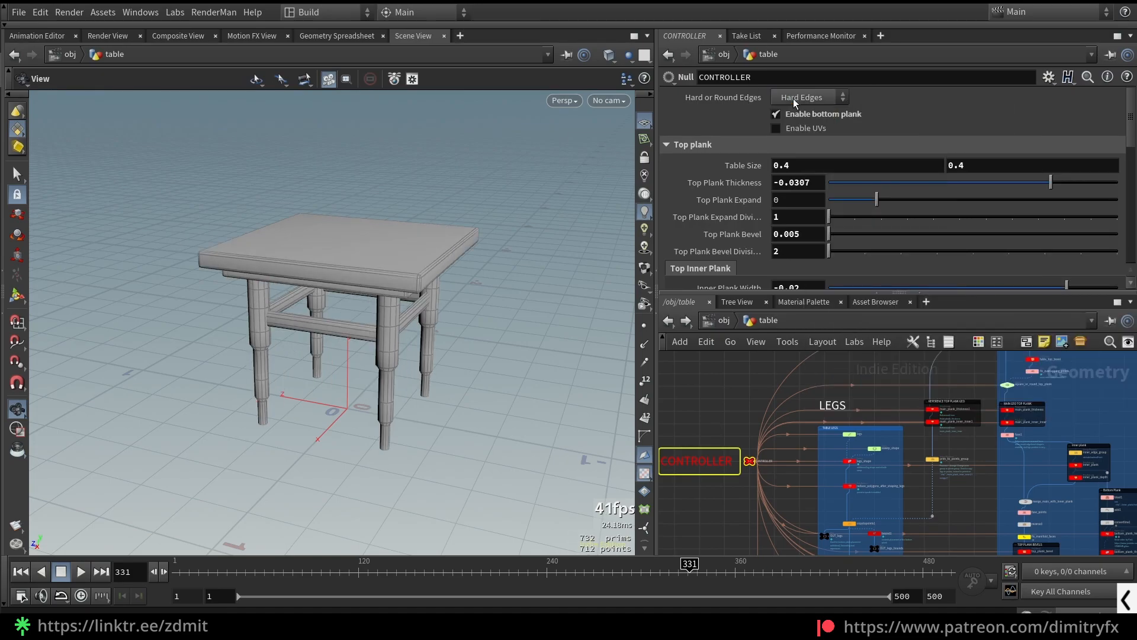
right_click(784, 96)
key("Escape")
Step: Check the dependencies of Select Input on the square_or_round_top_plank switch and show its value instead of the expression
scroll(1049, 430, "up", 5)
middle_click_drag(919, 437, 865, 505)
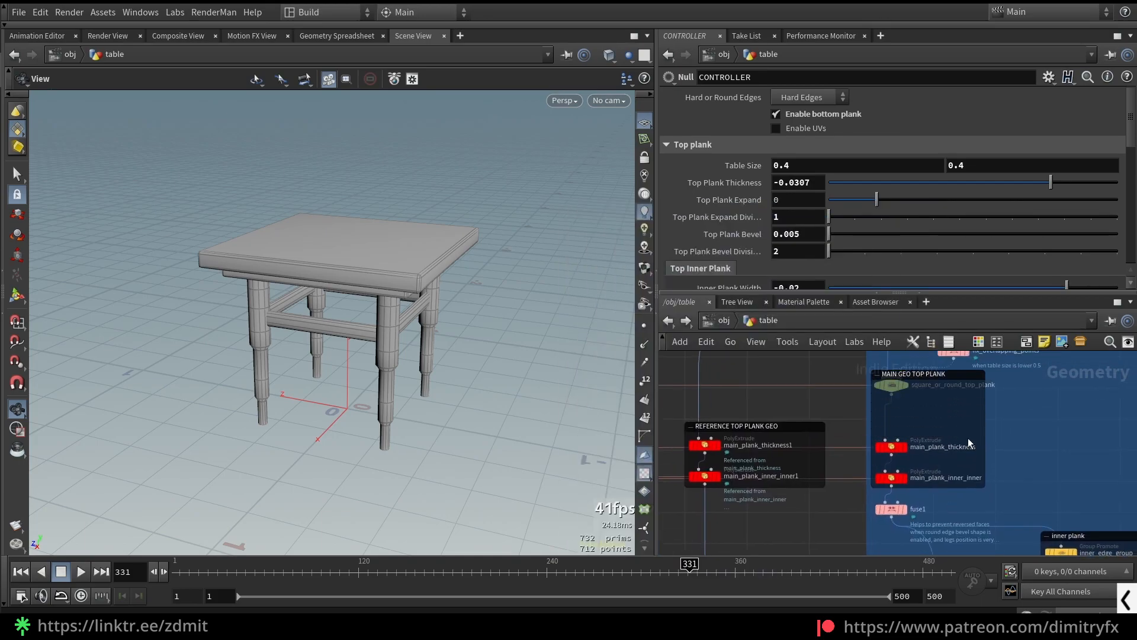
left_click(874, 371)
right_click(803, 100)
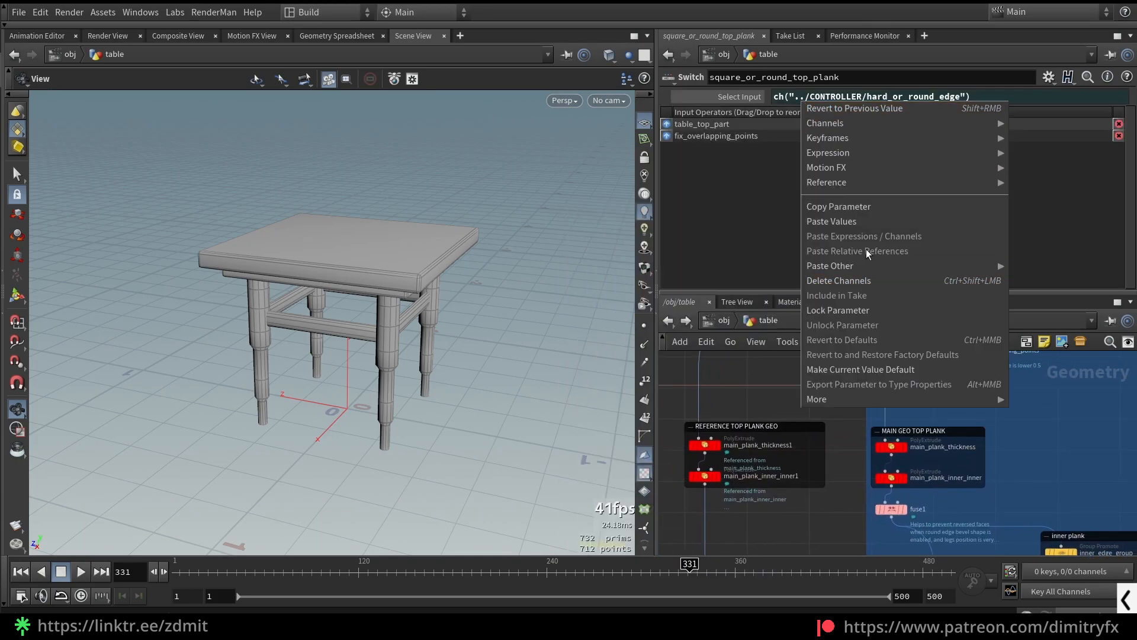
mouse_move(836, 392)
left_click(776, 394)
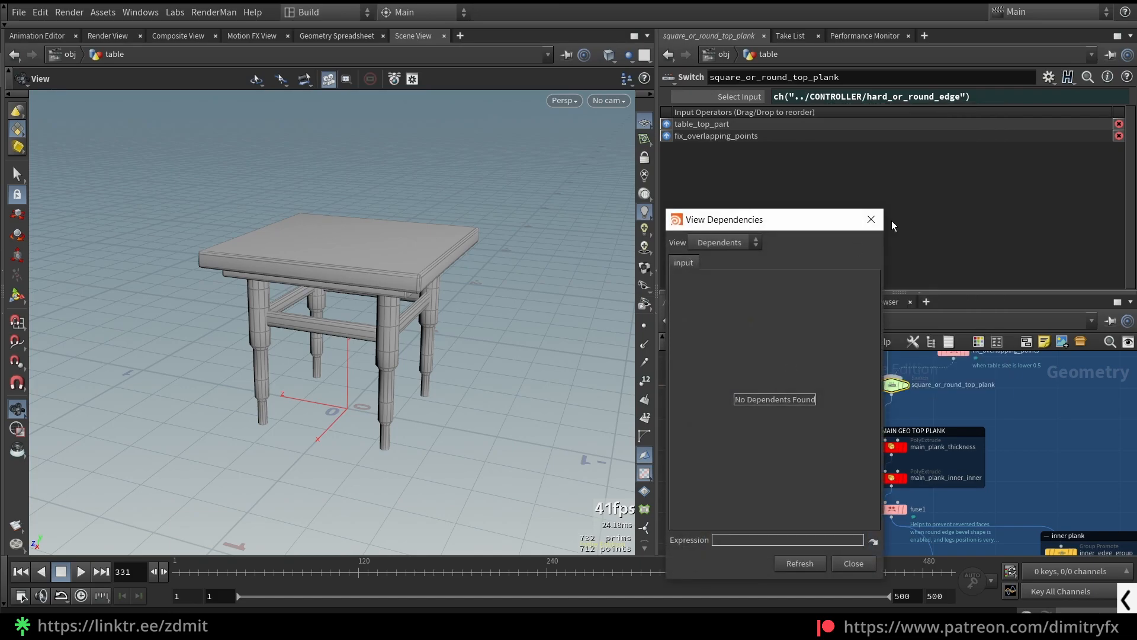
left_click(881, 221)
left_click(738, 96)
Step: Set the CONTROLLER's Hard or Round Edges parameter to Round Edges
scroll(781, 416, "down", 3)
middle_click_drag(781, 416, 1034, 401)
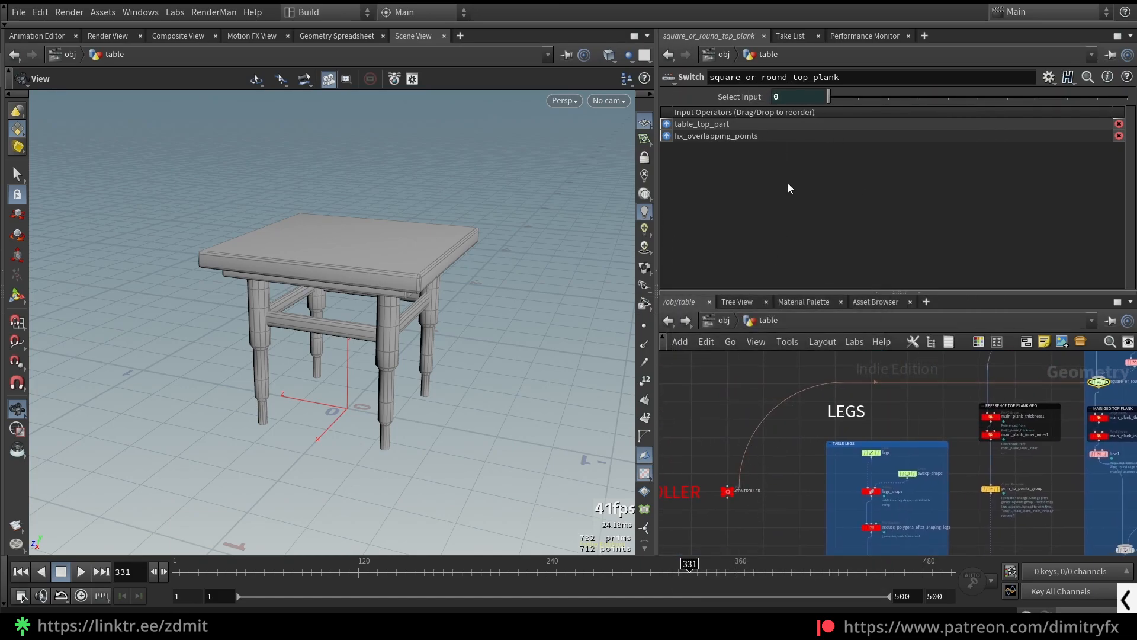
left_click(727, 491)
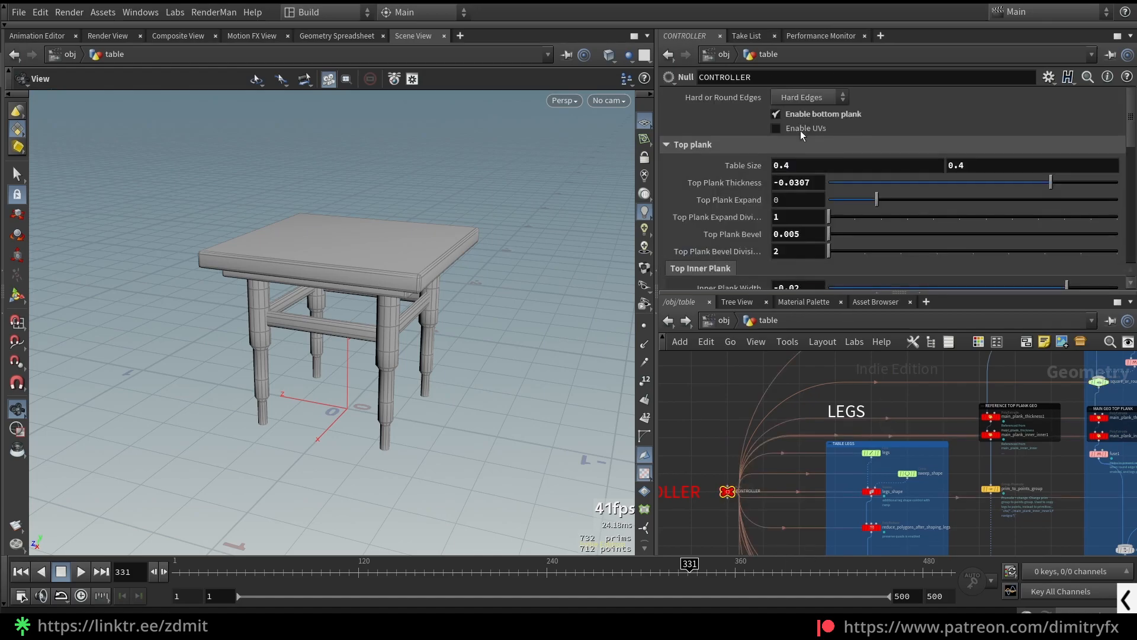
left_click(799, 99)
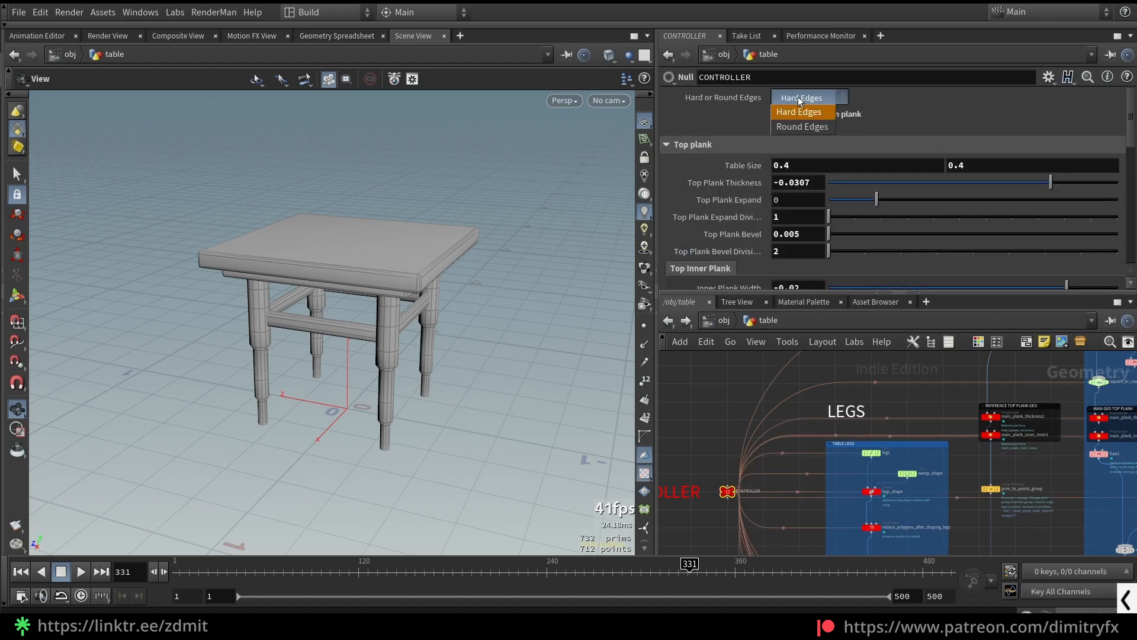
left_click(820, 126)
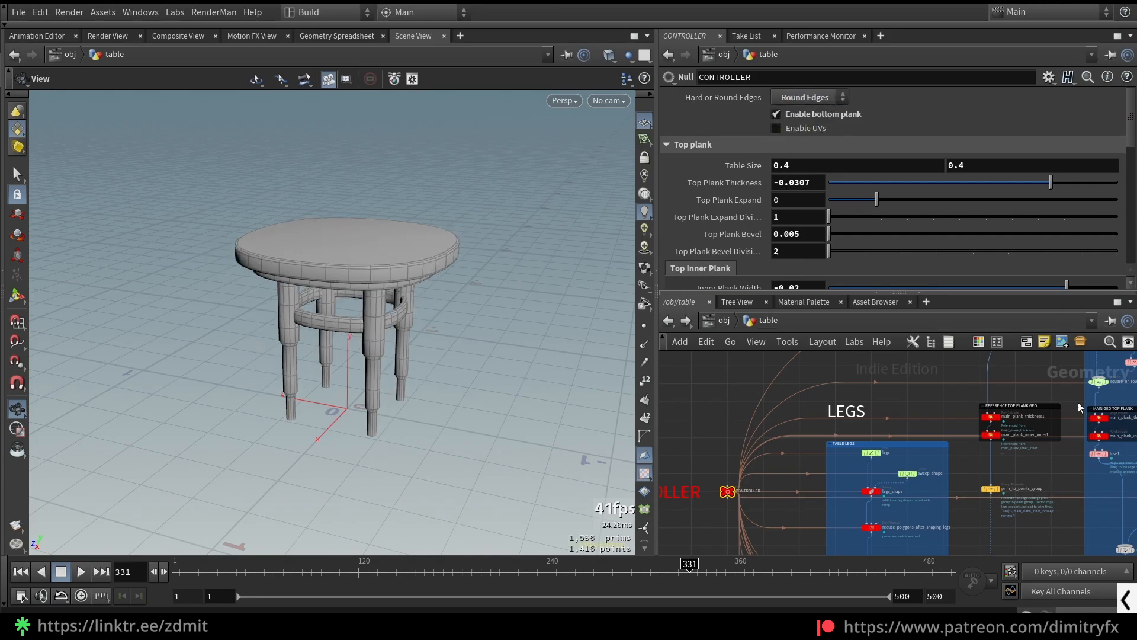
Step: Set Select Input on the square_or_round_top_plank switch to 0
scroll(1045, 411, "up", 2)
left_click(1034, 387)
mouse_move(859, 97)
left_mouse_down()
mouse_move(837, 98)
mouse_move(861, 107)
left_mouse_up()
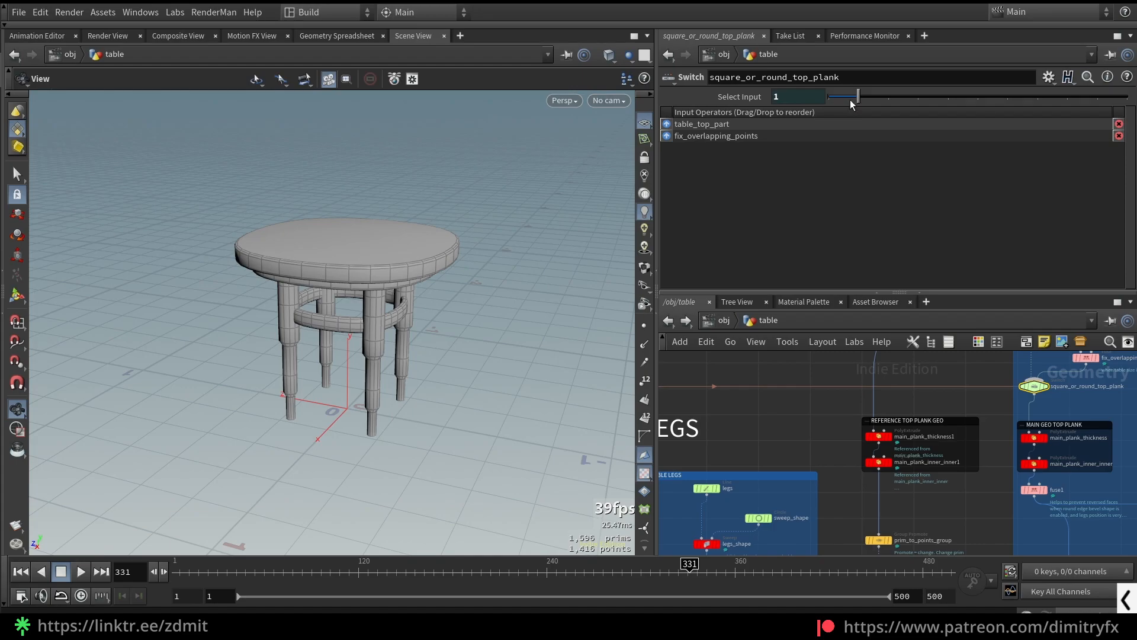
left_click_drag(851, 103, 829, 101)
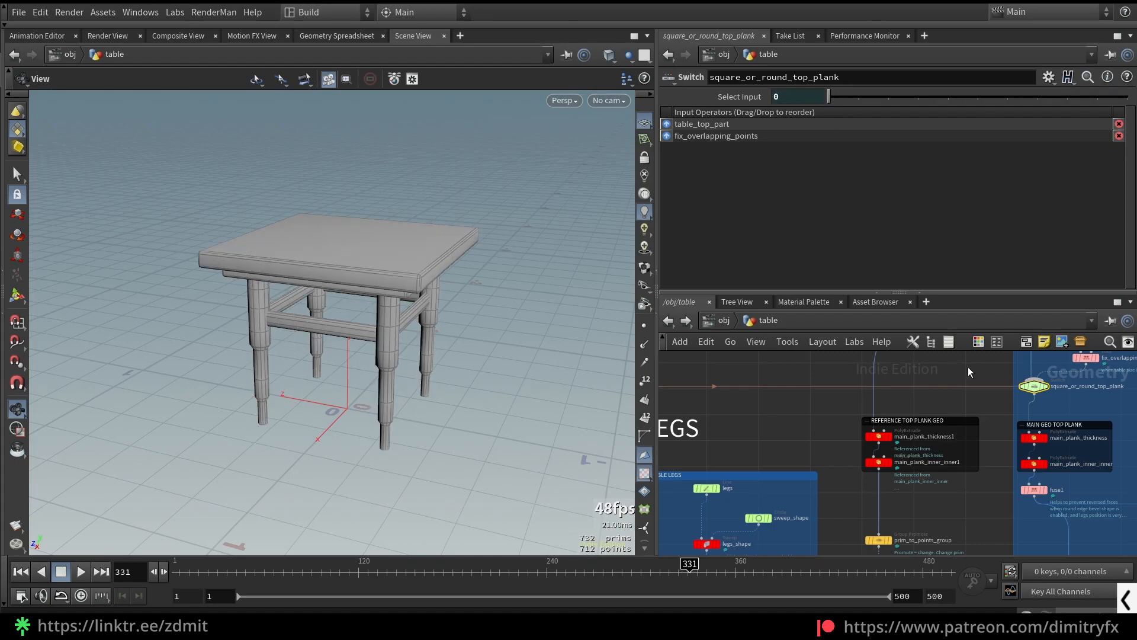
Step: Open the CONTROLLER's parameter interface editor and inspect the menu items defined for Hard or Round Edges
middle_click_drag(779, 415, 947, 367)
middle_click_drag(719, 520, 788, 487)
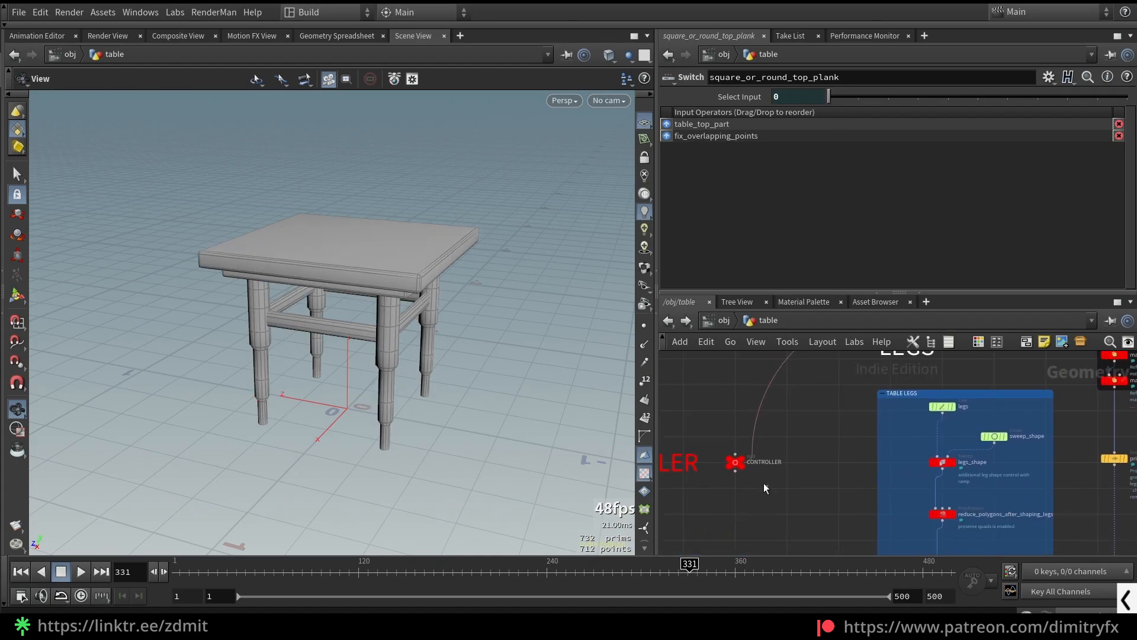
left_click(735, 461)
left_click(1048, 77)
left_click(986, 129)
left_click_drag(756, 5, 583, 17)
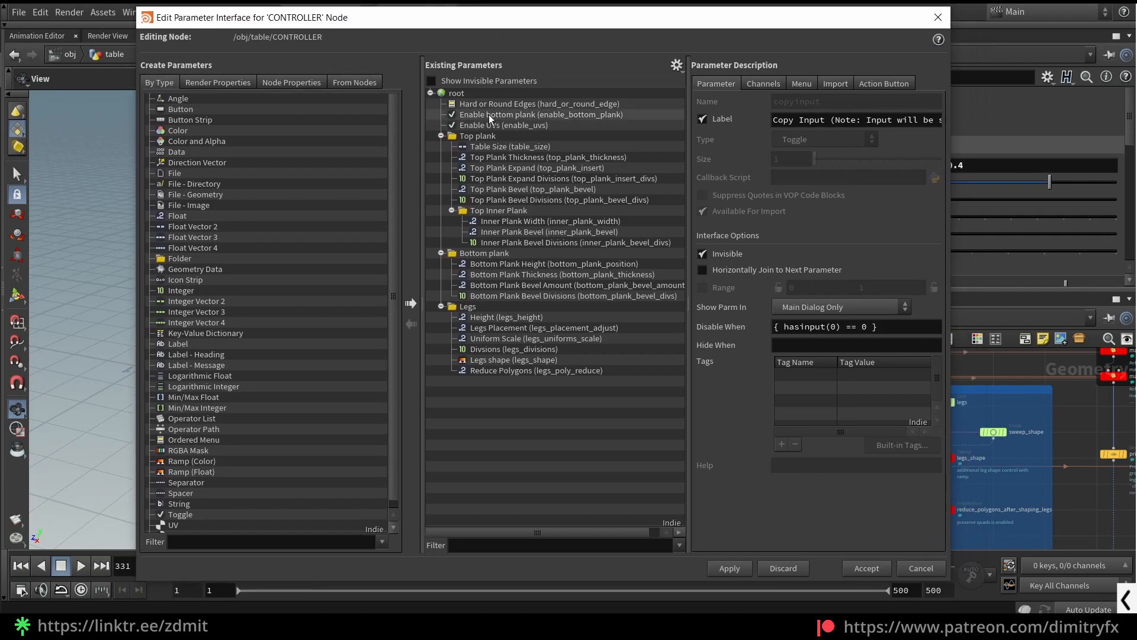
left_click(491, 104)
left_click_drag(754, 22, 668, 39)
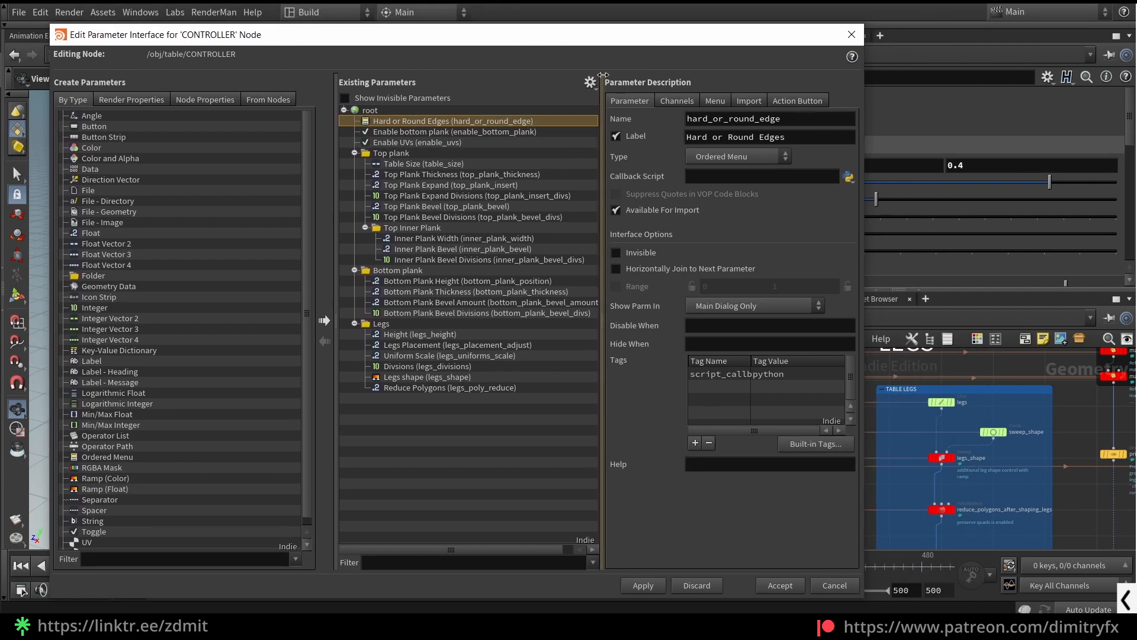
left_click(671, 103)
left_click(722, 104)
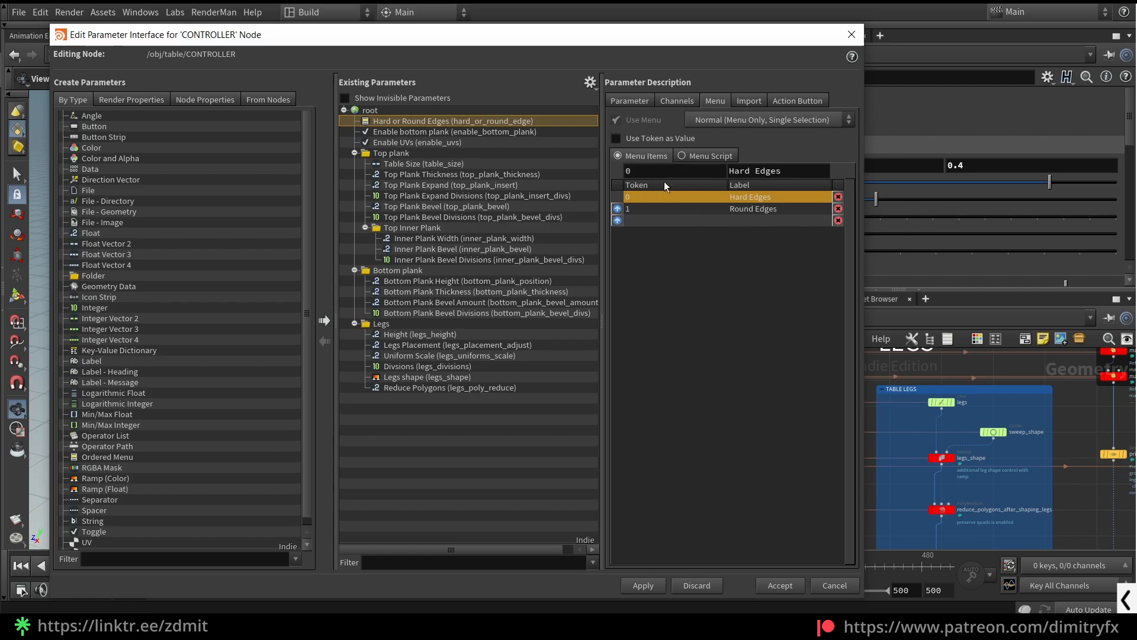
Step: Try replacing the first menu item with token 2 and label LAlala, and cancel the parameter interface edits
type("2")
key("Tab")
type("LAlala")
key("Return")
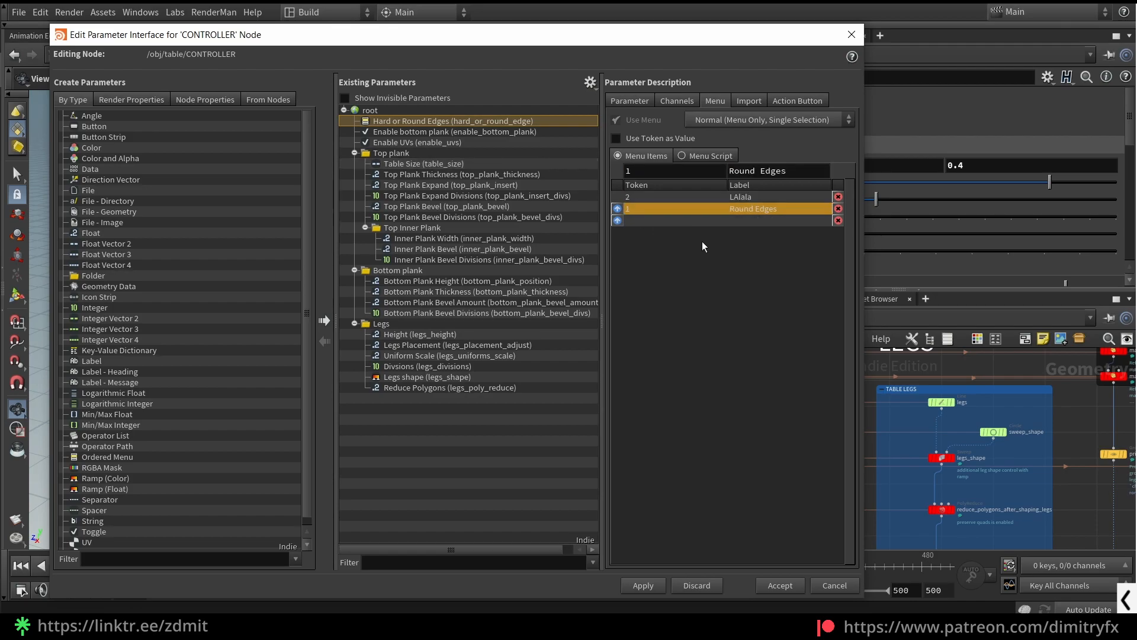
key("ctrl+z")
left_click(835, 586)
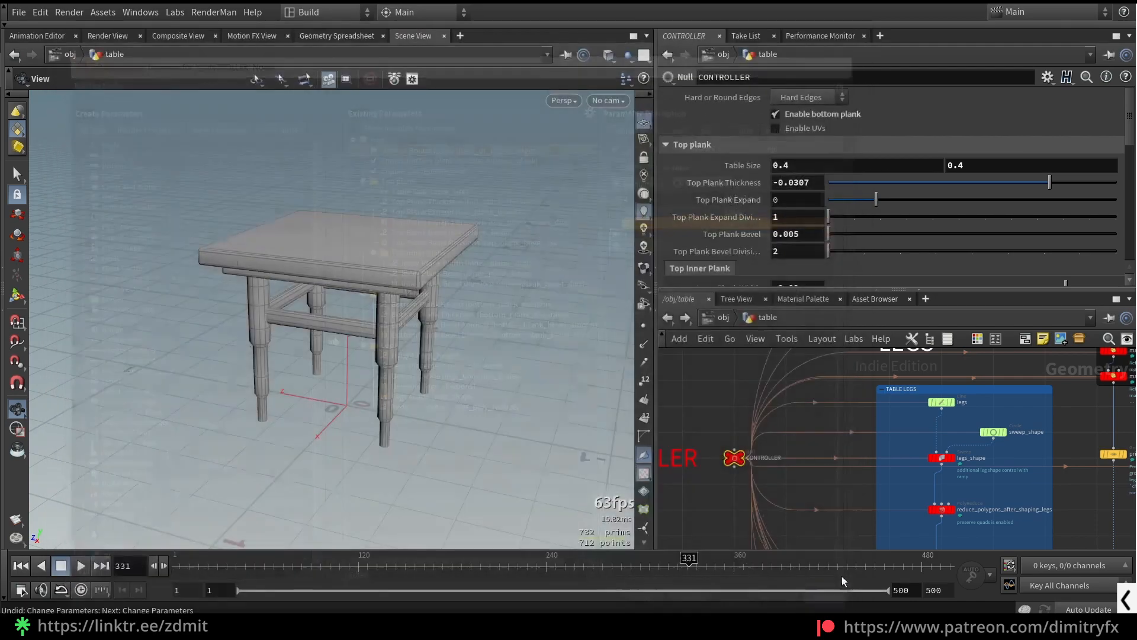
Step: Display the main_plank_thickness PolyExtrude in the MAIN GEO TOP PLANK box and frame the extruded plank
left_click(802, 488)
middle_click_drag(867, 519, 863, 431)
scroll(761, 457, "up", 3)
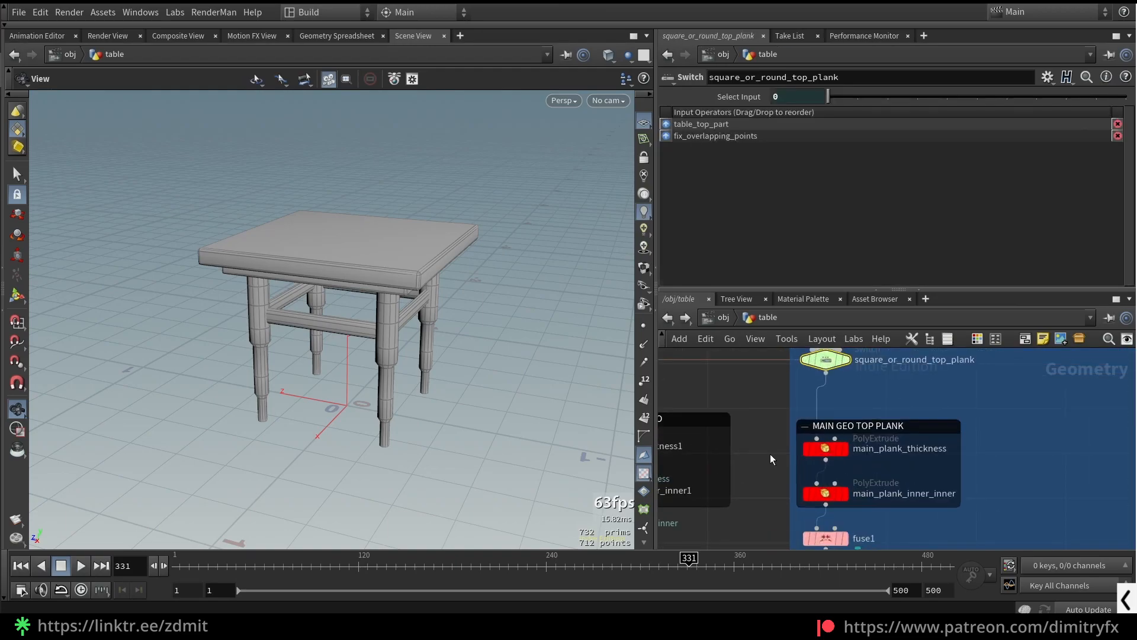
left_click(825, 451)
key("r")
key("space+g")
left_click_drag(421, 381, 442, 331)
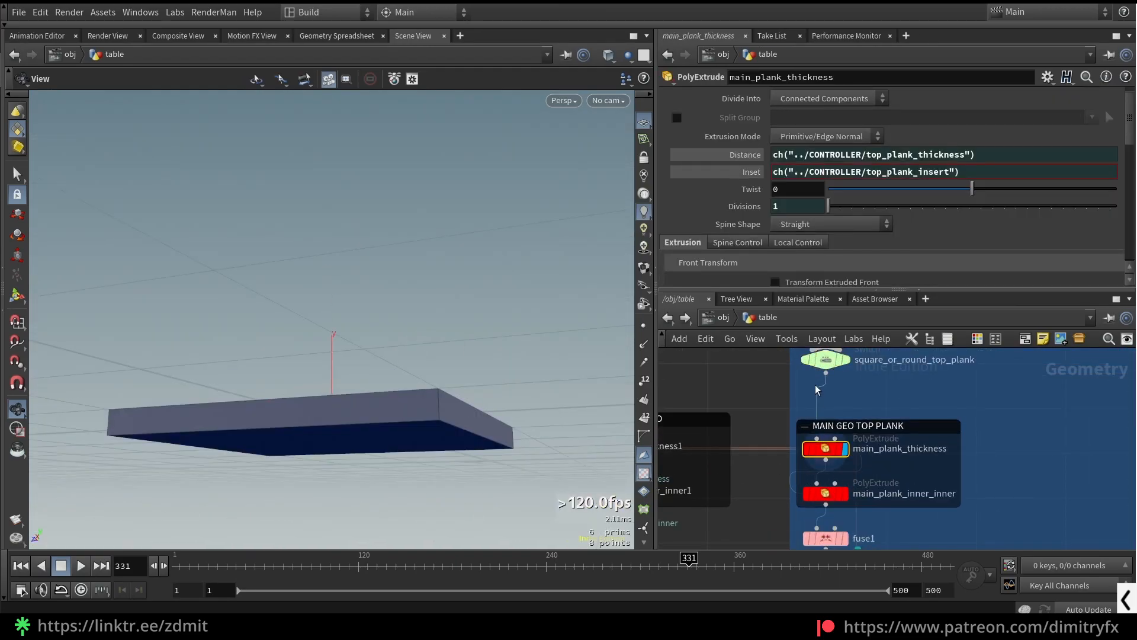
Step: Compare the square_or_round_top_plank switch output with the main_plank_thickness extrusion by displaying each in turn
left_click(821, 362)
key("r")
key("space+g")
left_click_drag(449, 417, 534, 455)
left_click(824, 449)
key("r")
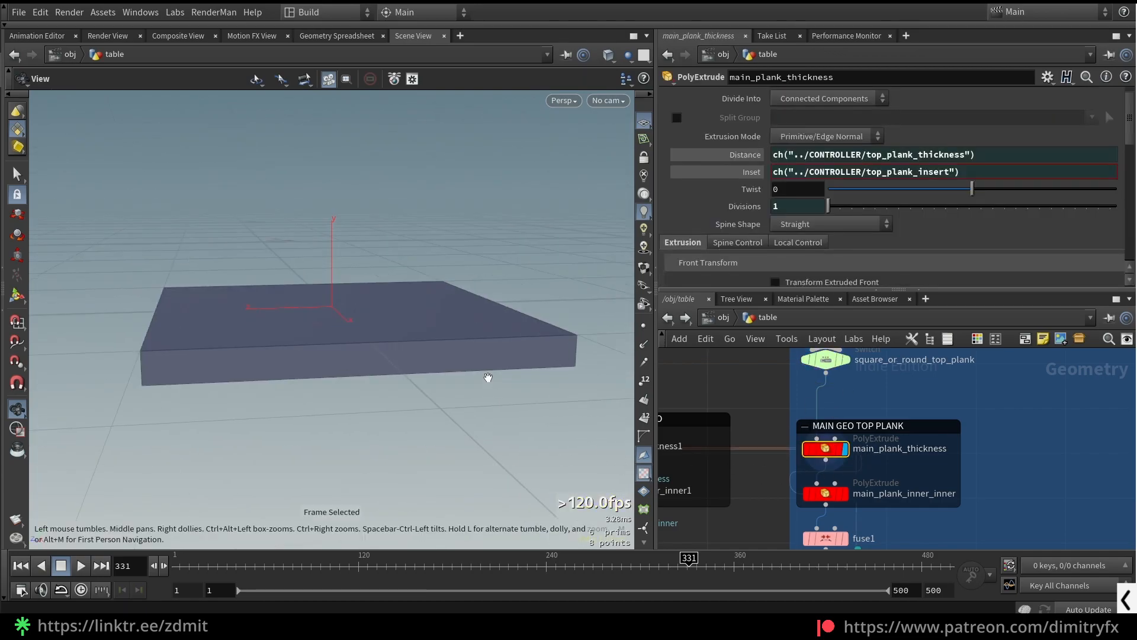
Step: Review the Output Geometry and Groups settings of main_plank_thickness and look at the plank's underside
left_click_drag(506, 327, 496, 290)
scroll(801, 215, "down", 3)
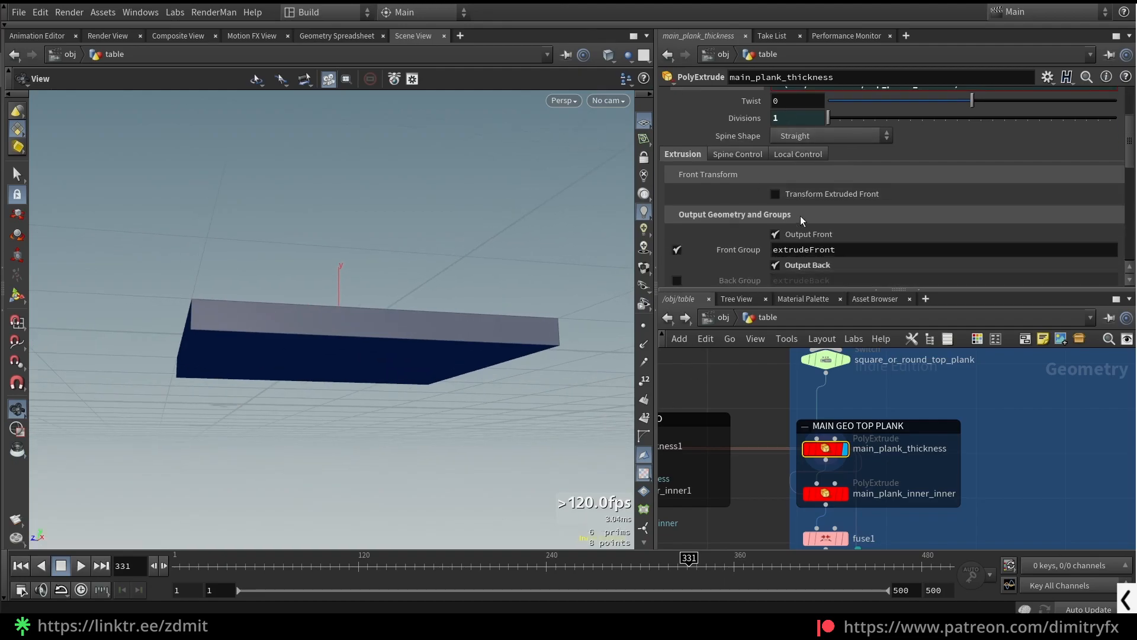
scroll(801, 215, "down", 3)
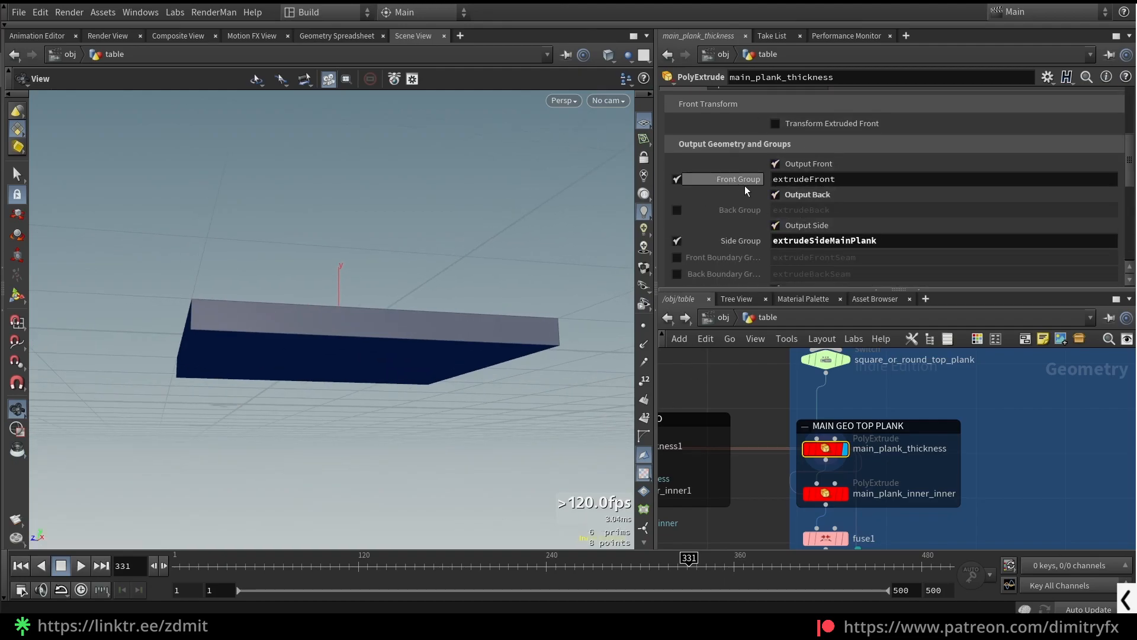
left_click_drag(474, 361, 498, 339)
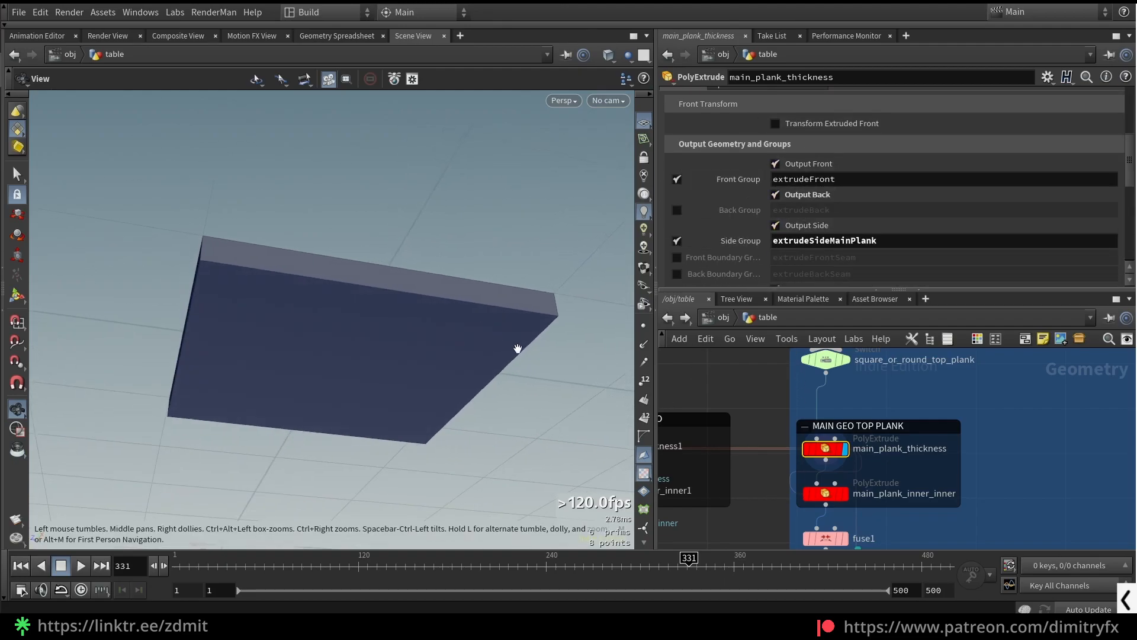
Step: Display the main_plank_inner_inner PolyExtrude and show its points and point numbers from below
left_click(846, 493)
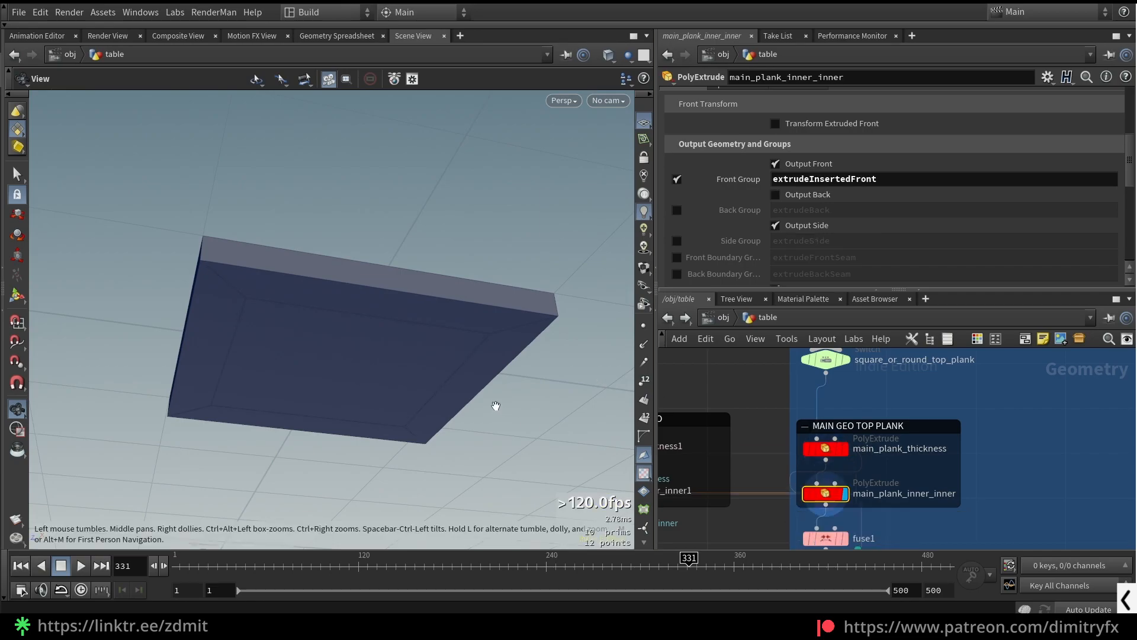
left_click_drag(498, 409, 518, 327)
left_click(644, 326)
left_click(644, 380)
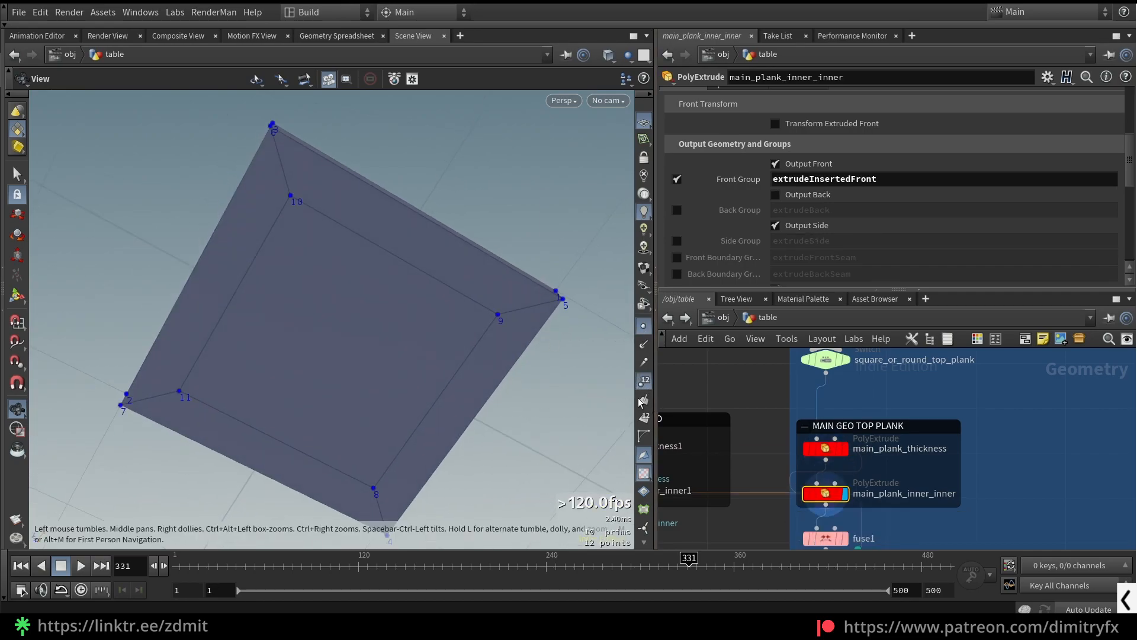
Step: Review the Group and Inset expressions of the main_plank_inner_inner PolyExtrude
middle_click_drag(944, 493, 926, 441)
scroll(870, 175, "up", 3)
scroll(876, 169, "up", 3)
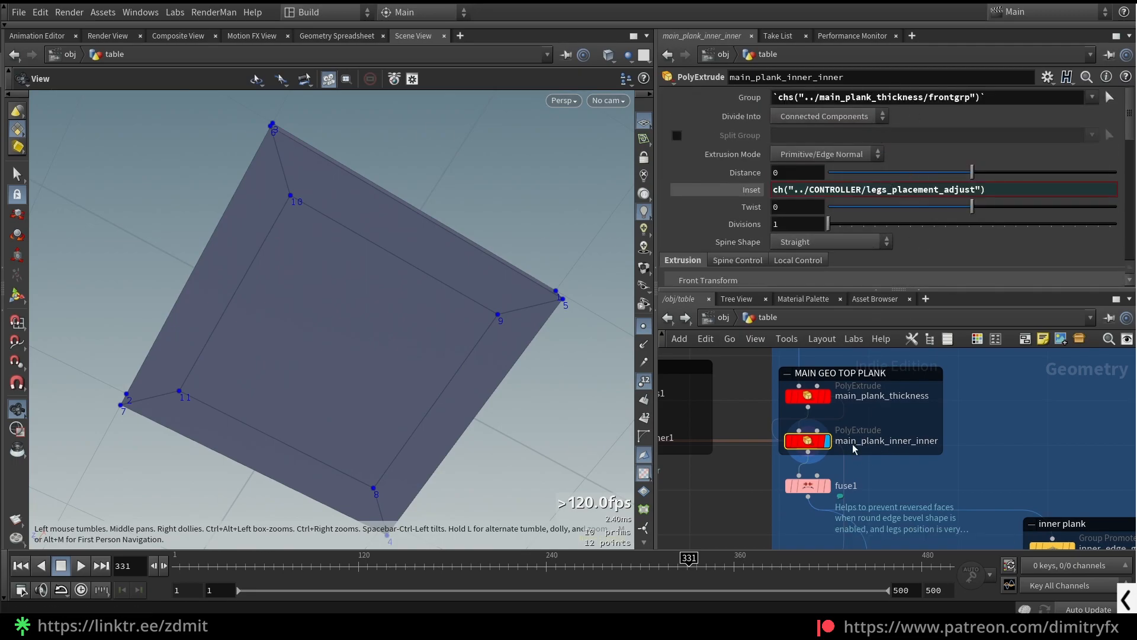
Step: Check the Front Group name of main_plank_thickness and the options for referencing that parameter
left_click(793, 395)
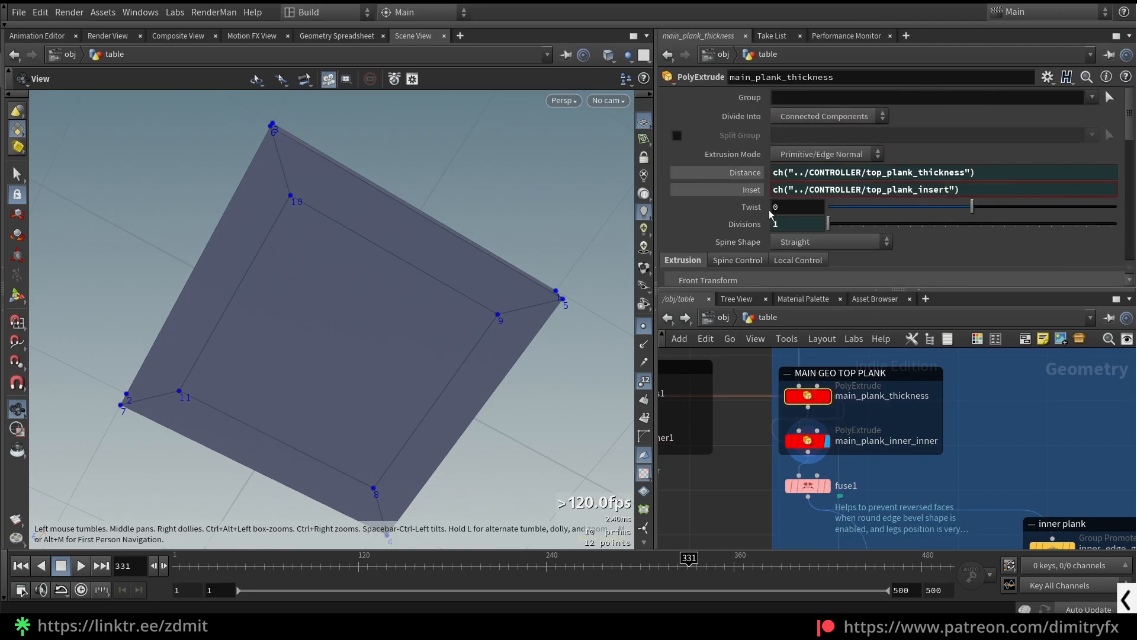
scroll(808, 382, "up", 2)
scroll(823, 240, "down", 3)
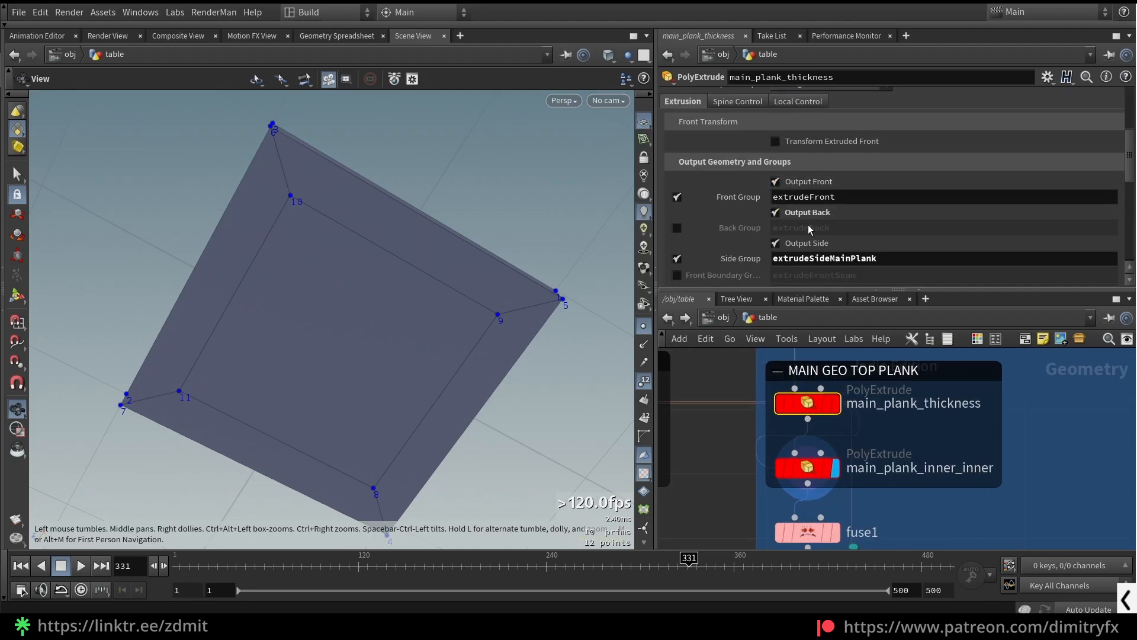
right_click(851, 197)
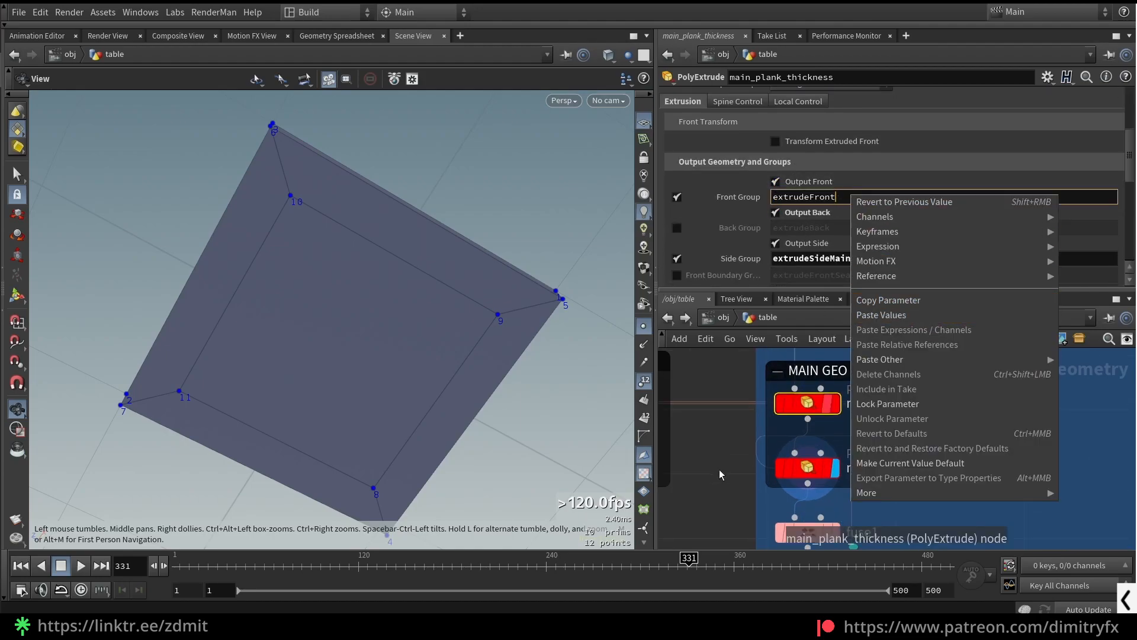
left_click(717, 474)
Step: Check the Group expression of main_plank_inner_inner and the paste options available for that parameter
left_click(791, 470)
scroll(859, 216, "up", 5)
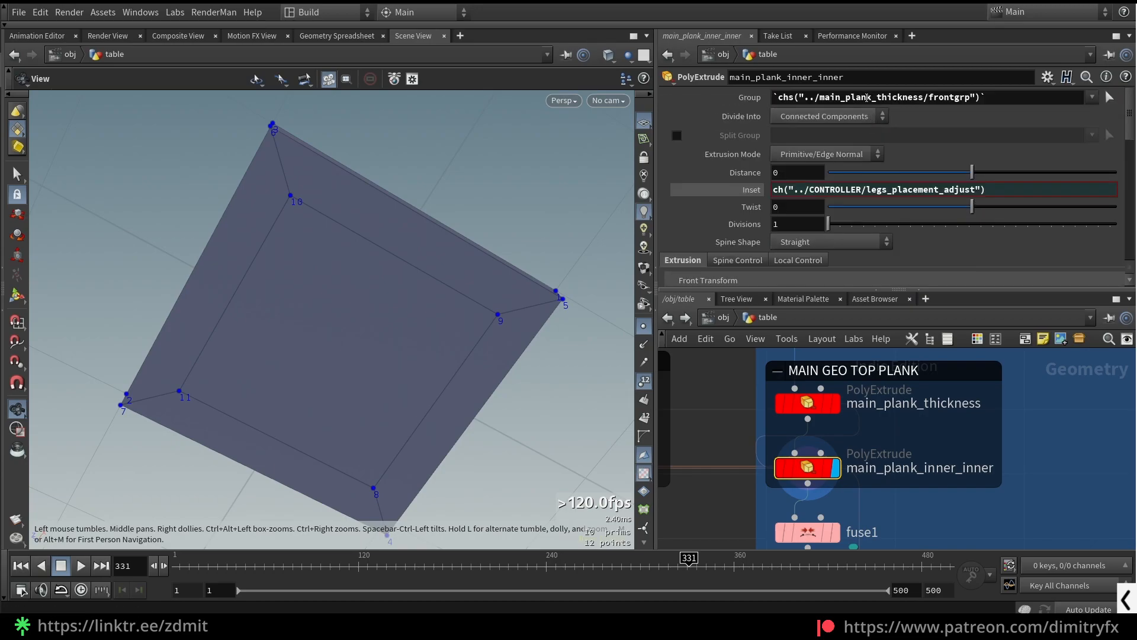
right_click(866, 97)
left_click(942, 250)
Step: Try renaming the Front Group of main_plank_thickness to extrudeFrontasdasasasasa, and undo the rename
left_click(807, 402)
scroll(853, 240, "down", 3)
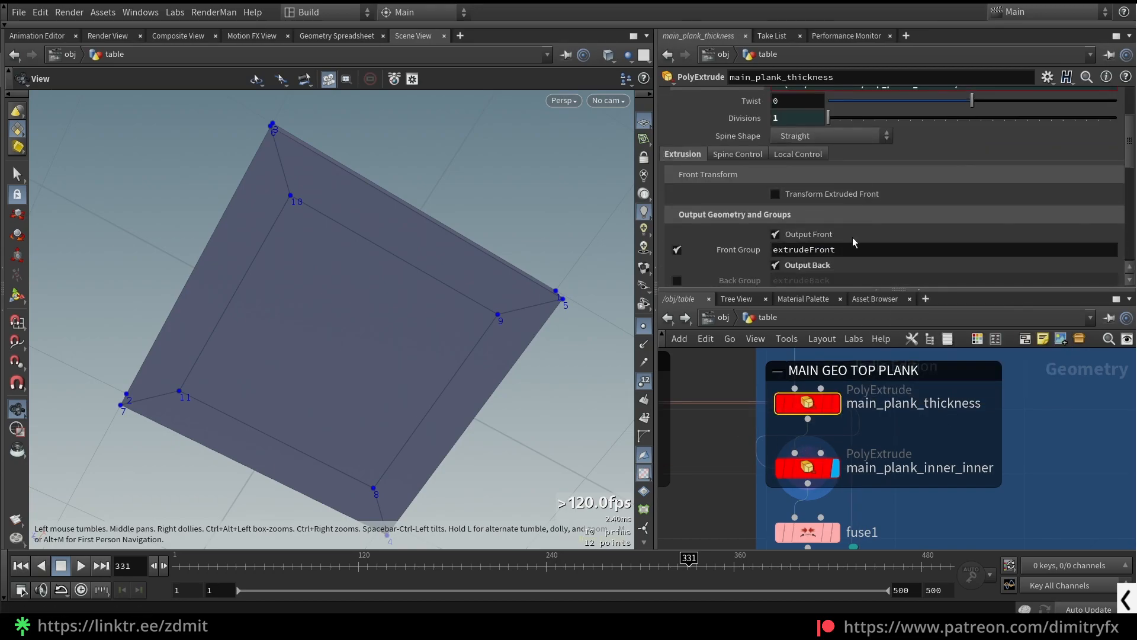
scroll(852, 237, "down", 3)
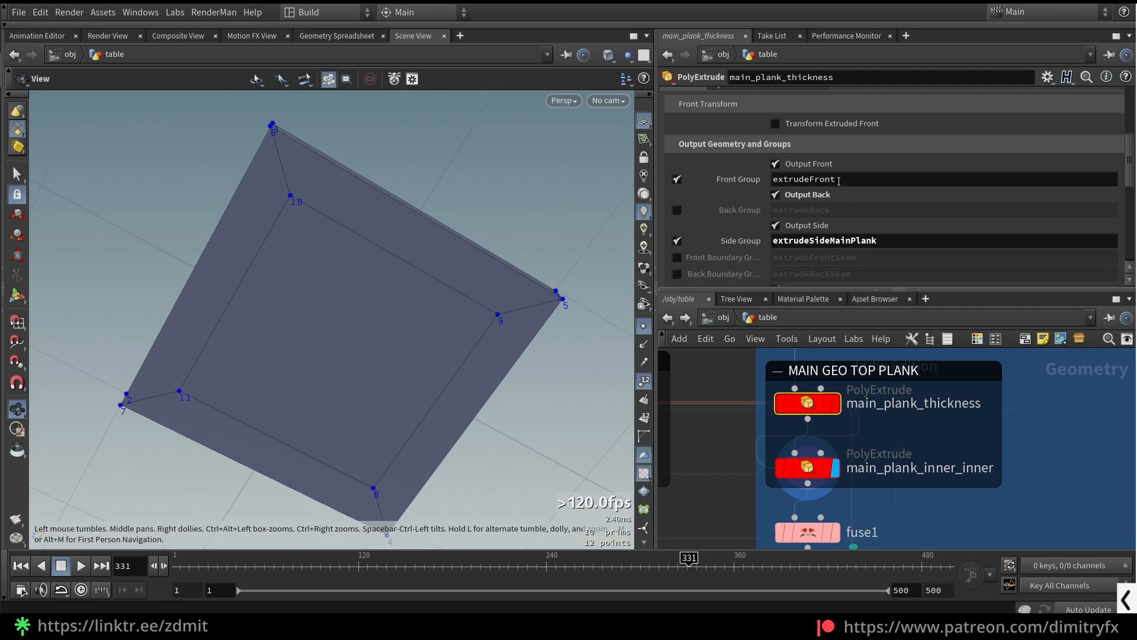
left_click(839, 180)
type("asdasasasasa")
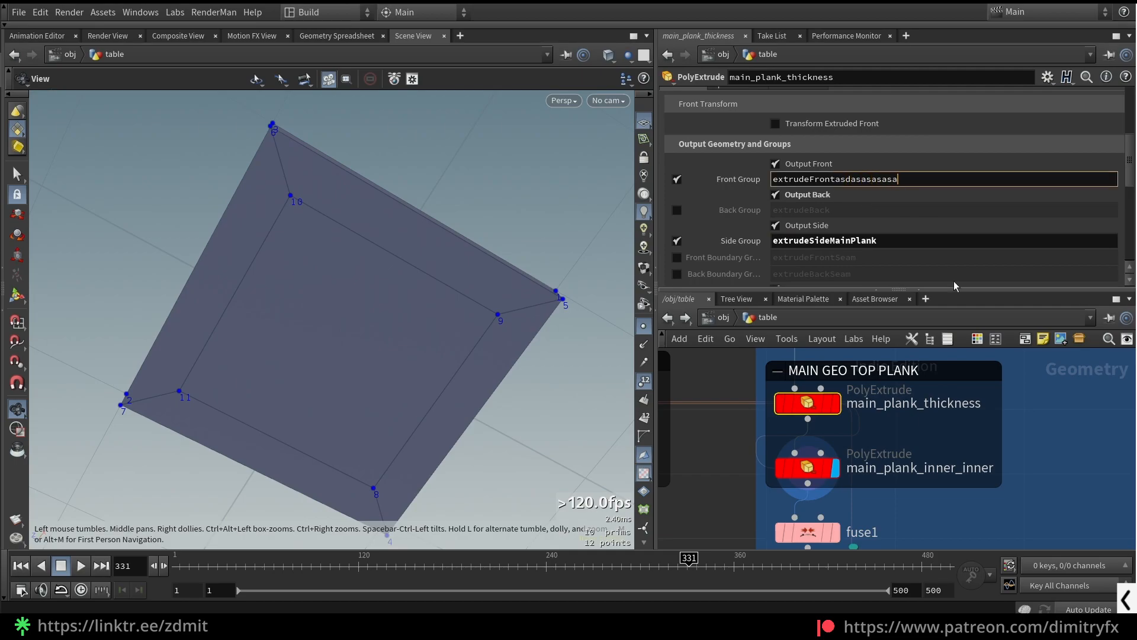
key("Return")
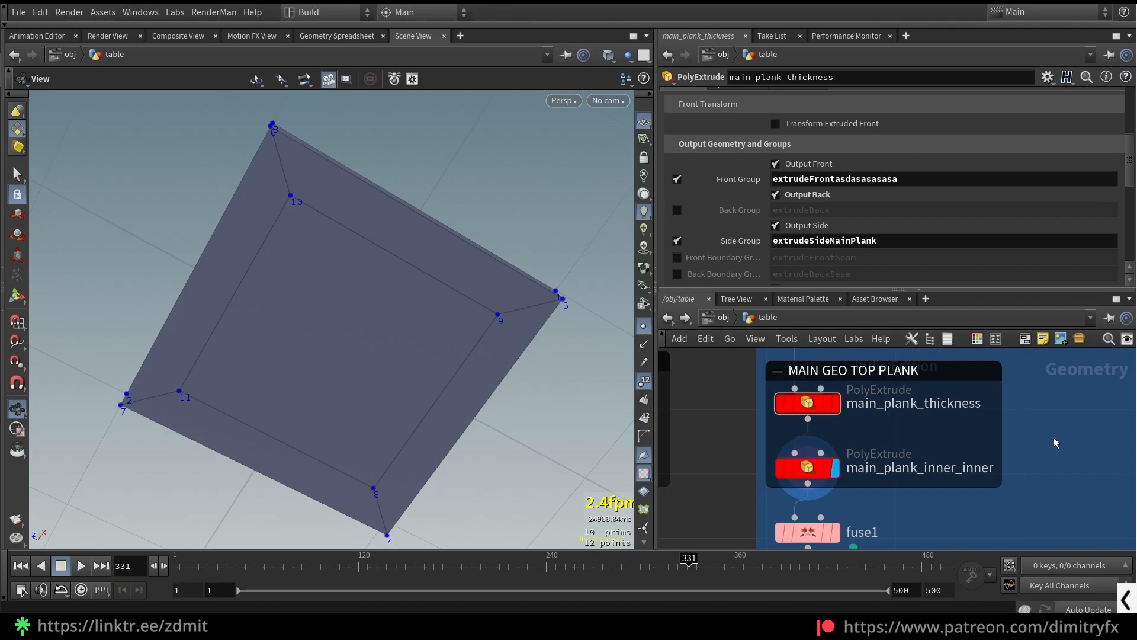
key("ctrl+z")
Step: Review the Output Geometry and Groups of main_plank_inner_inner, especially its Front Group, and look at the inset face from below
left_click(806, 467)
scroll(873, 161, "up", 3)
scroll(891, 161, "down", 4)
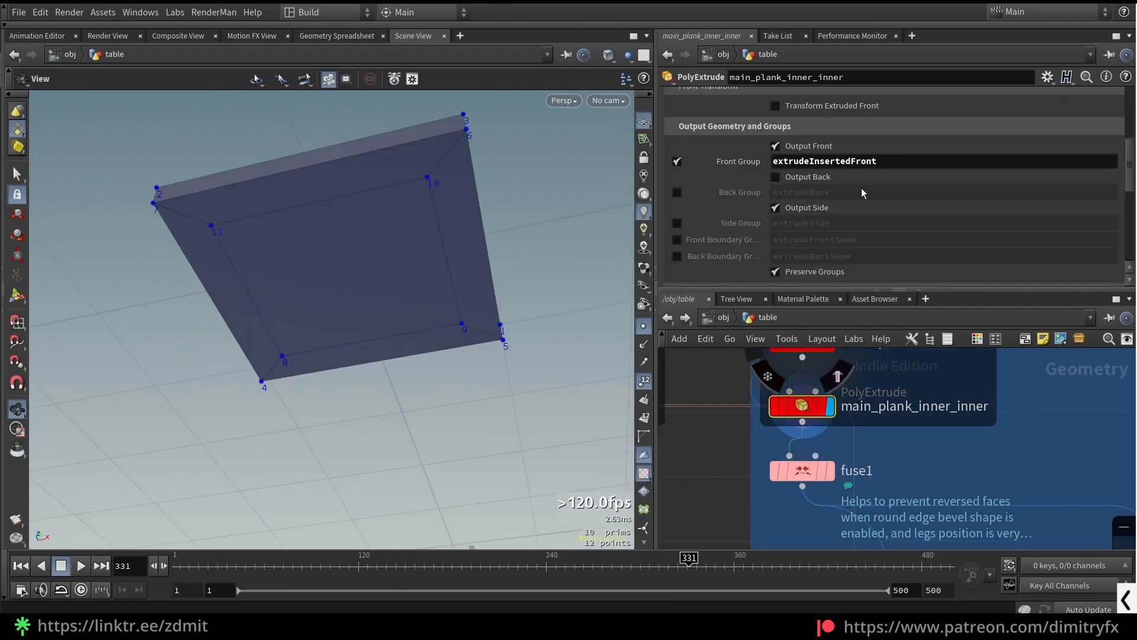
left_click_drag(417, 175, 443, 156)
scroll(932, 447, "down", 2)
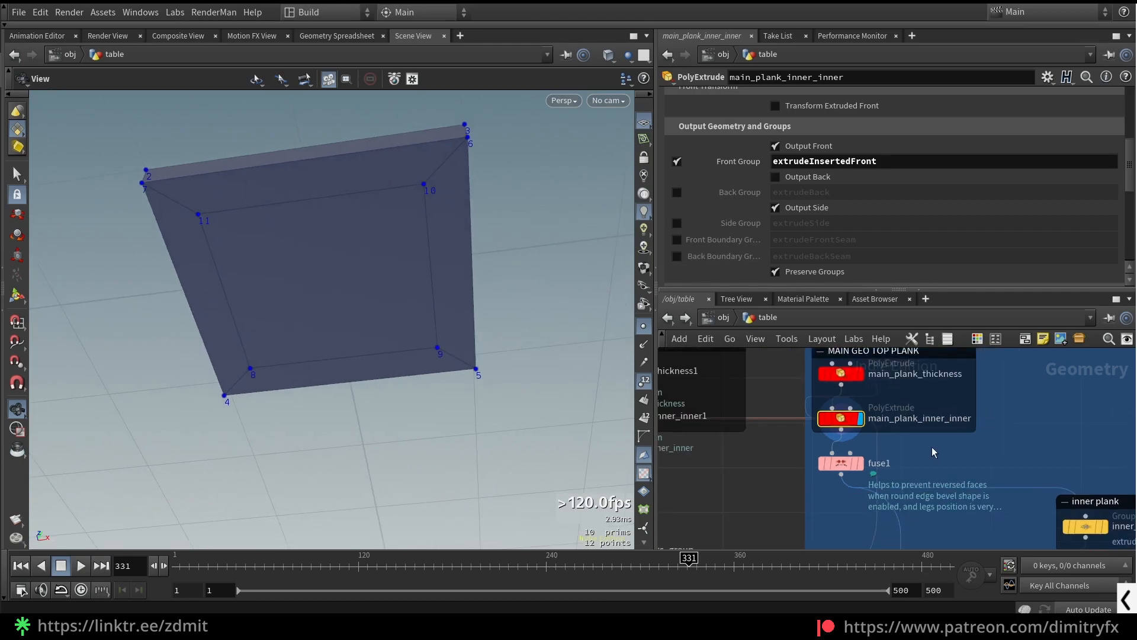
middle_click_drag(932, 448, 945, 471)
double_click(825, 166)
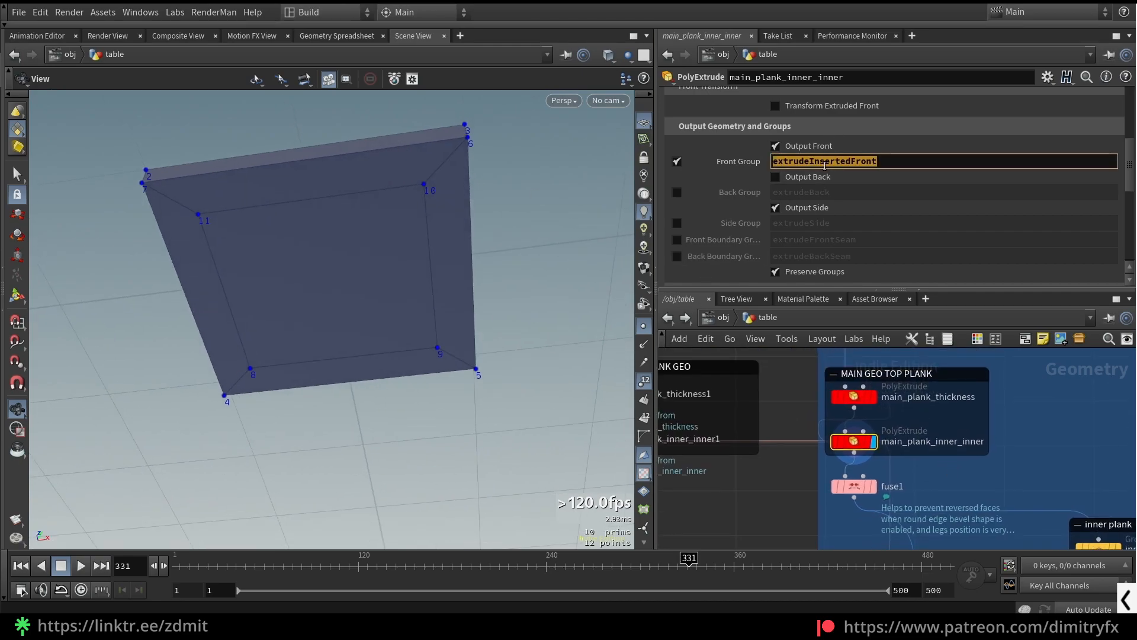
left_click(778, 466)
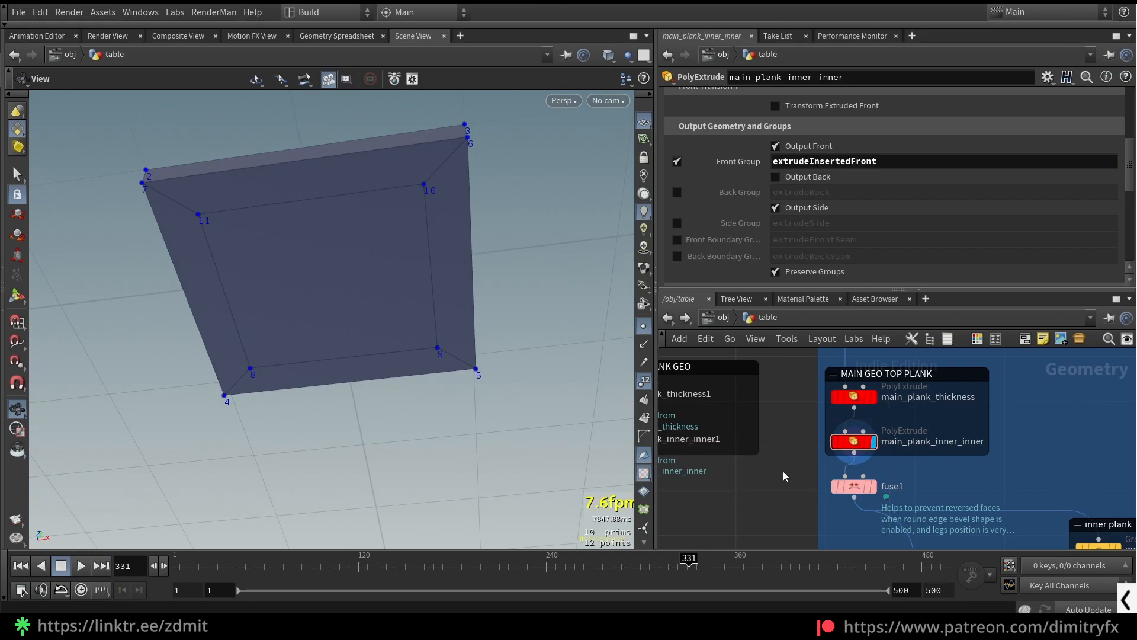
Step: Add a Group Create node after main_plank_inner_inner with extrudeInsertedFront as its base group, and view the grouped face
middle_click_drag(791, 488, 790, 477)
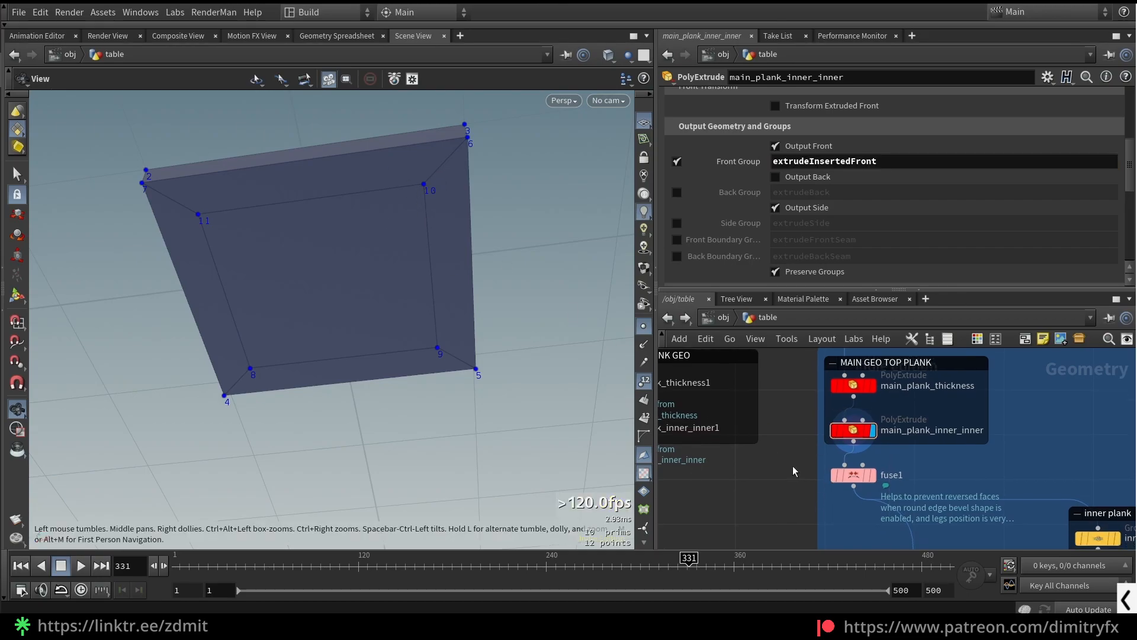
key("Tab")
mouse_move(800, 612)
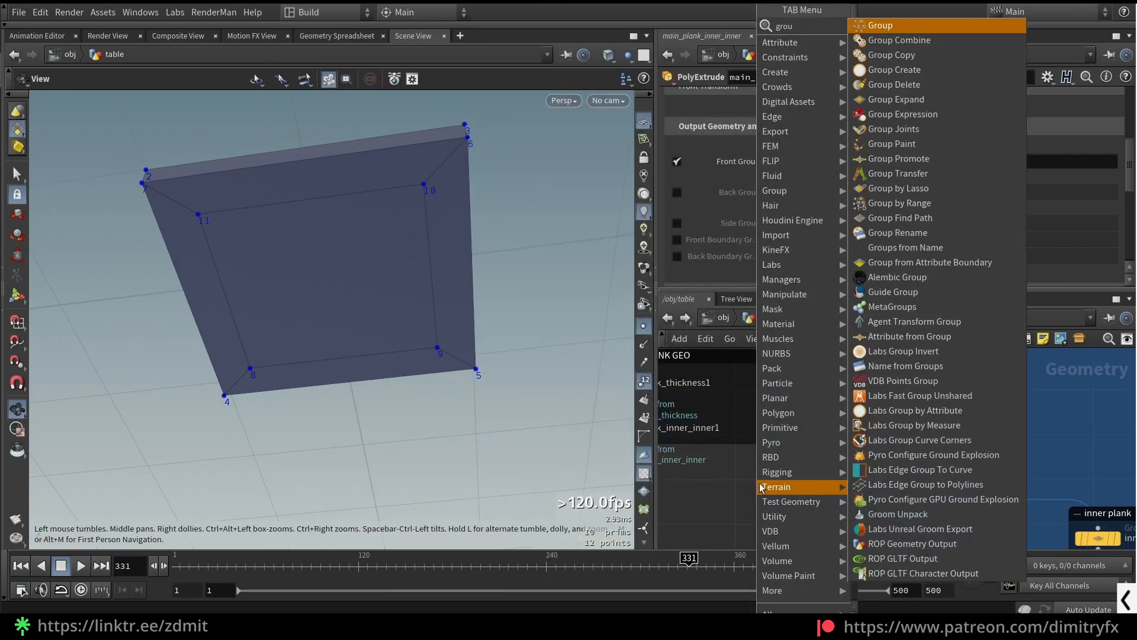
left_click(882, 26)
left_click(761, 487)
left_click(1091, 188)
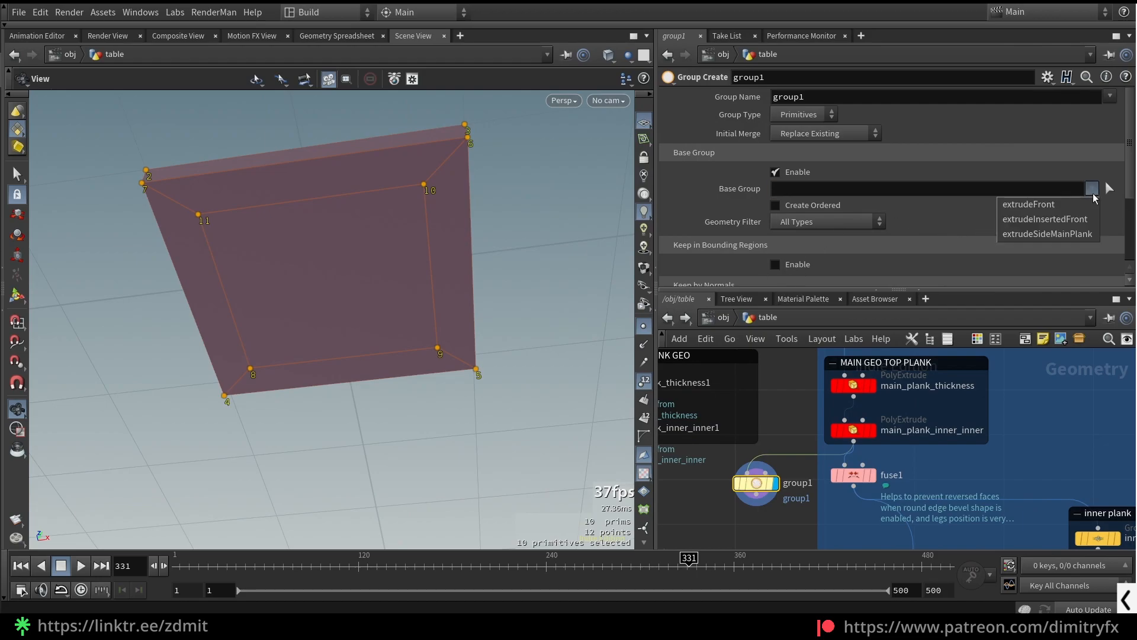
left_click(1089, 220)
left_click_drag(434, 221, 335, 255)
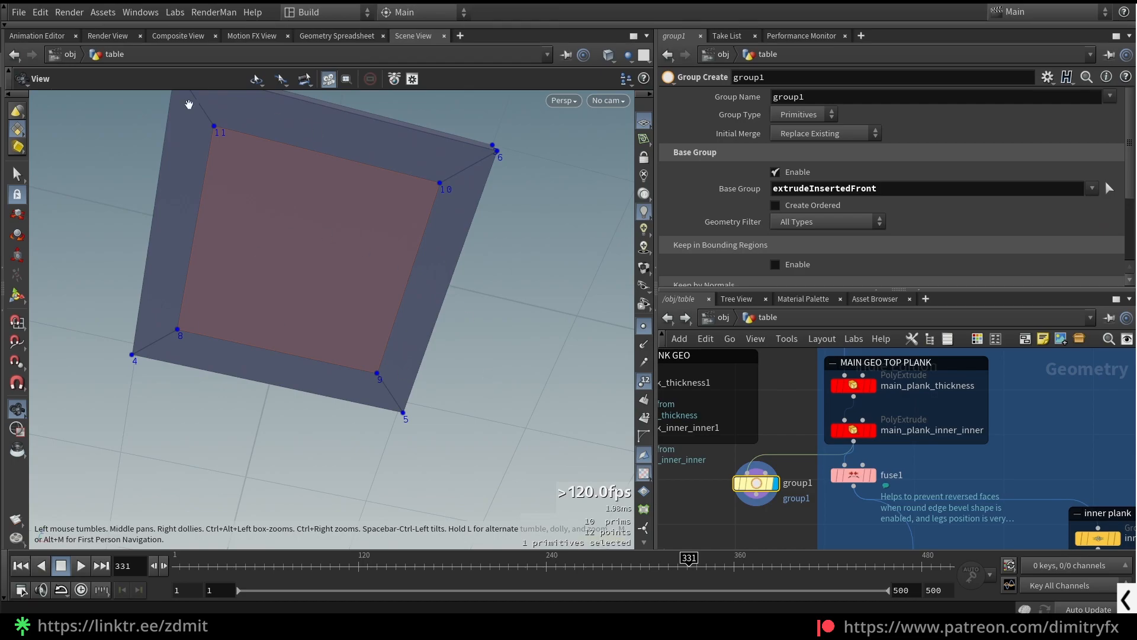
Step: Cut the wire feeding the group1 node and move the node aside
middle_click_drag(784, 511, 777, 485)
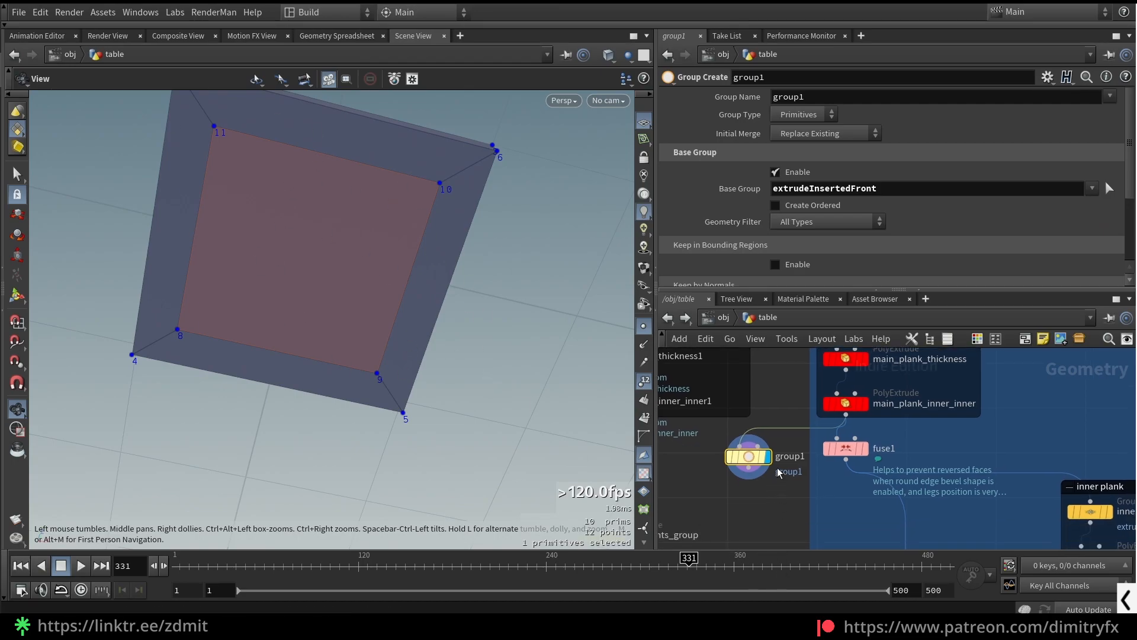
key("y")
left_click_drag(784, 445, 787, 414)
left_click_drag(751, 458, 730, 504)
Step: Display the fuse1 node and examine the fused plank's inset corners from below
left_click(854, 455)
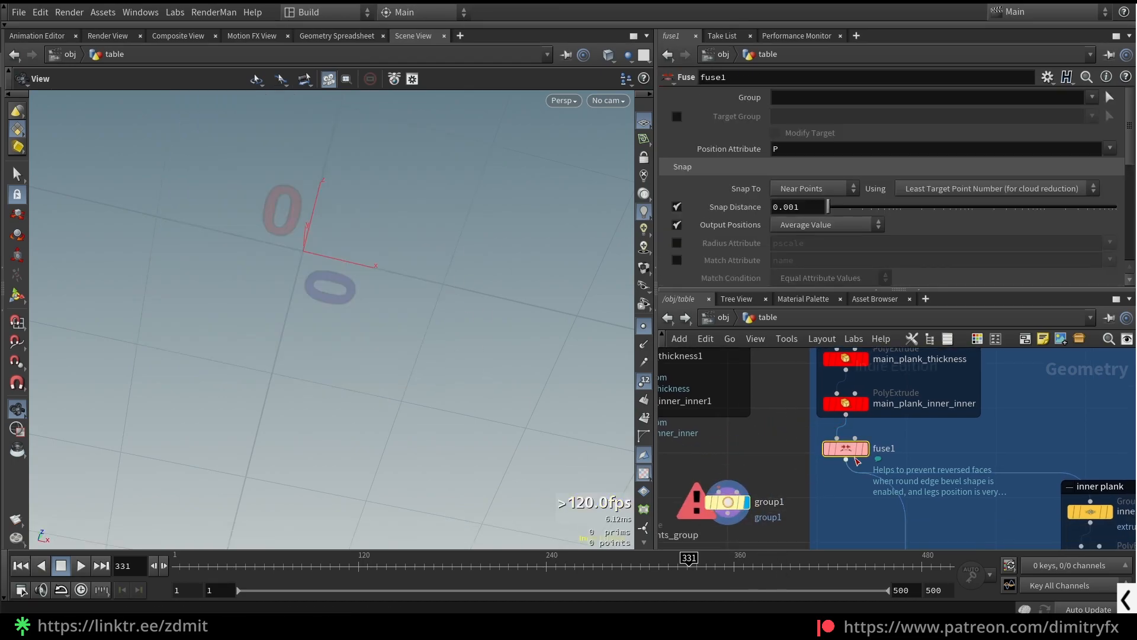
left_click(865, 449)
left_click_drag(447, 171, 471, 272)
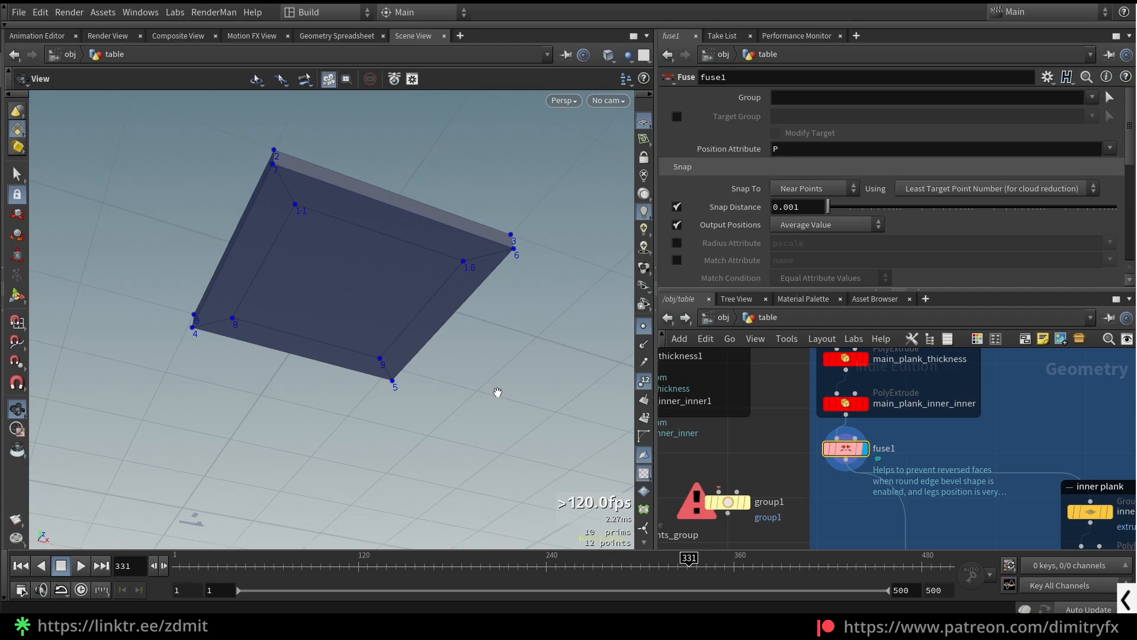
left_click_drag(474, 237, 444, 241)
left_click_drag(408, 154, 478, 256)
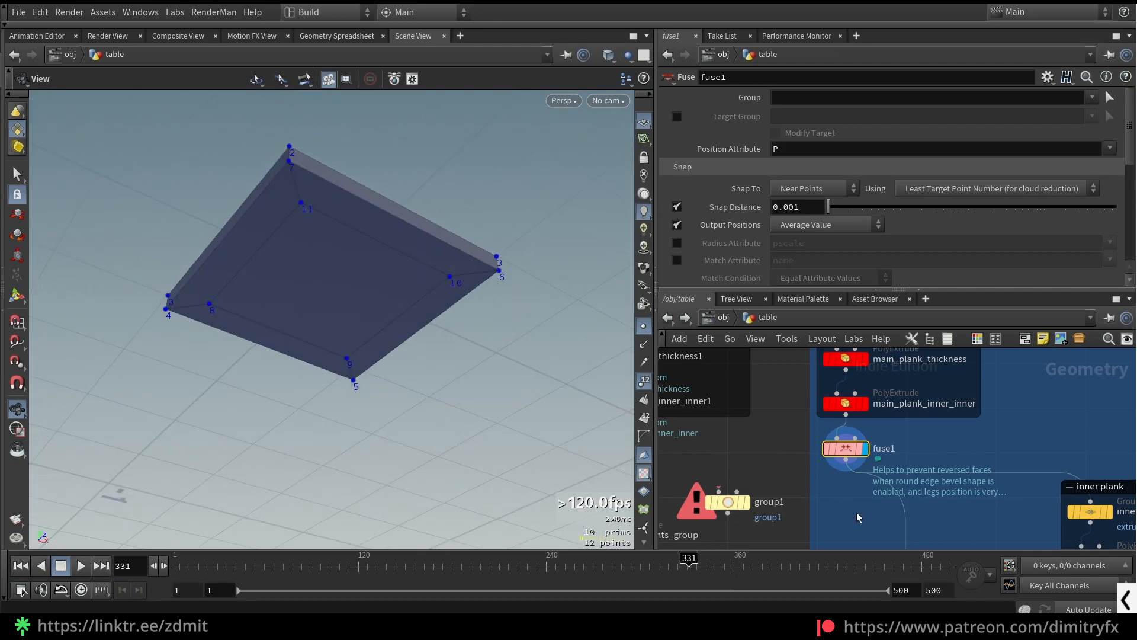
Step: Display the inner_edge_group Group Promote node and examine the inset's edges in the viewport
scroll(859, 517, "down", 4)
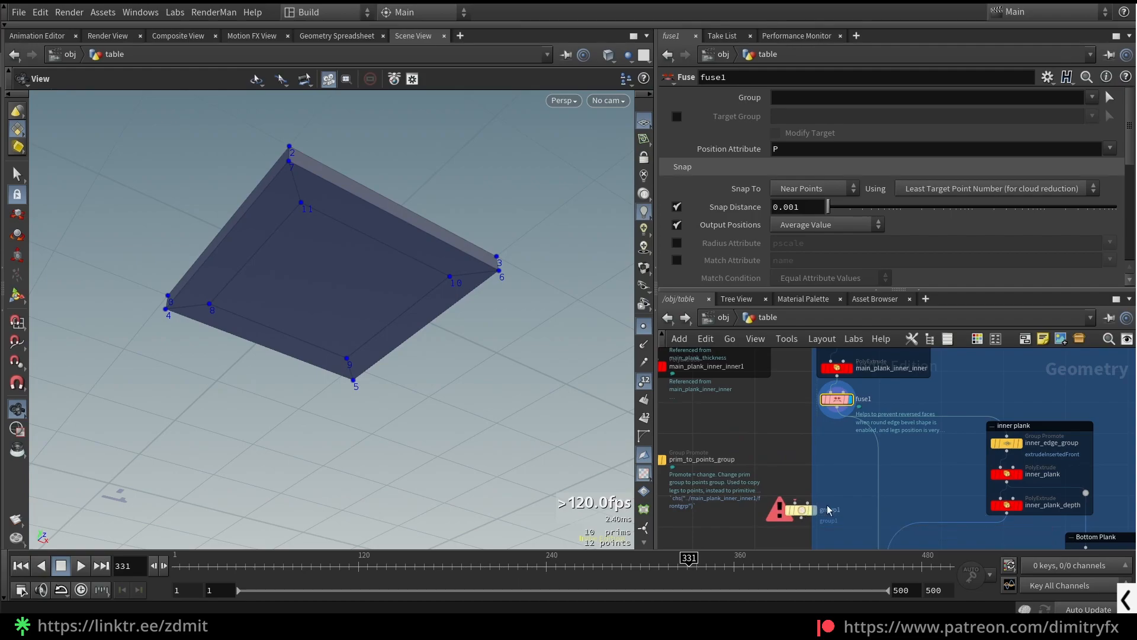
middle_click_drag(955, 463, 881, 452)
scroll(881, 452, "up", 1)
left_click(949, 435)
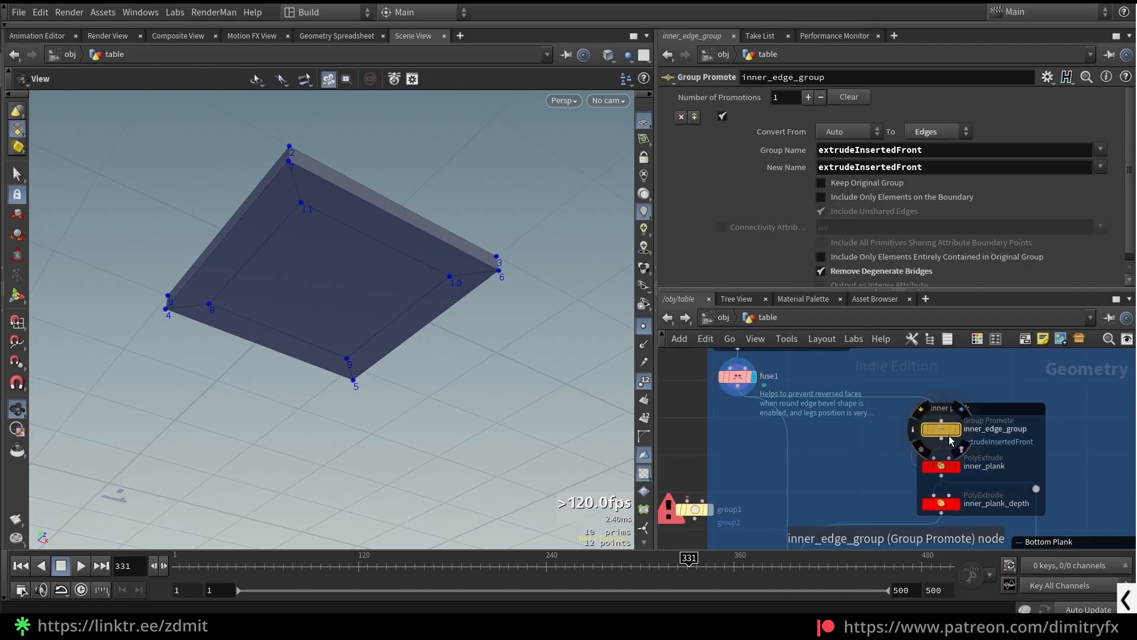
left_click(955, 430)
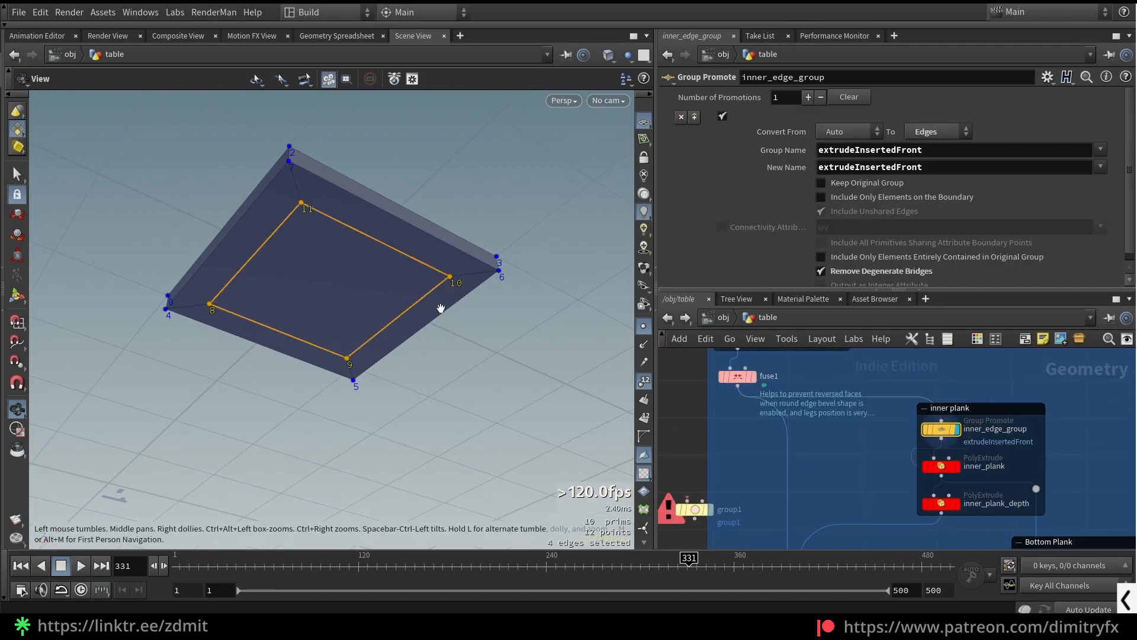
left_click_drag(445, 306, 396, 325)
Step: Display the final table_mesh output and examine the planks beneath the table top
scroll(699, 498, "down", 5)
middle_click_drag(681, 528, 836, 320)
scroll(860, 503, "down", 3)
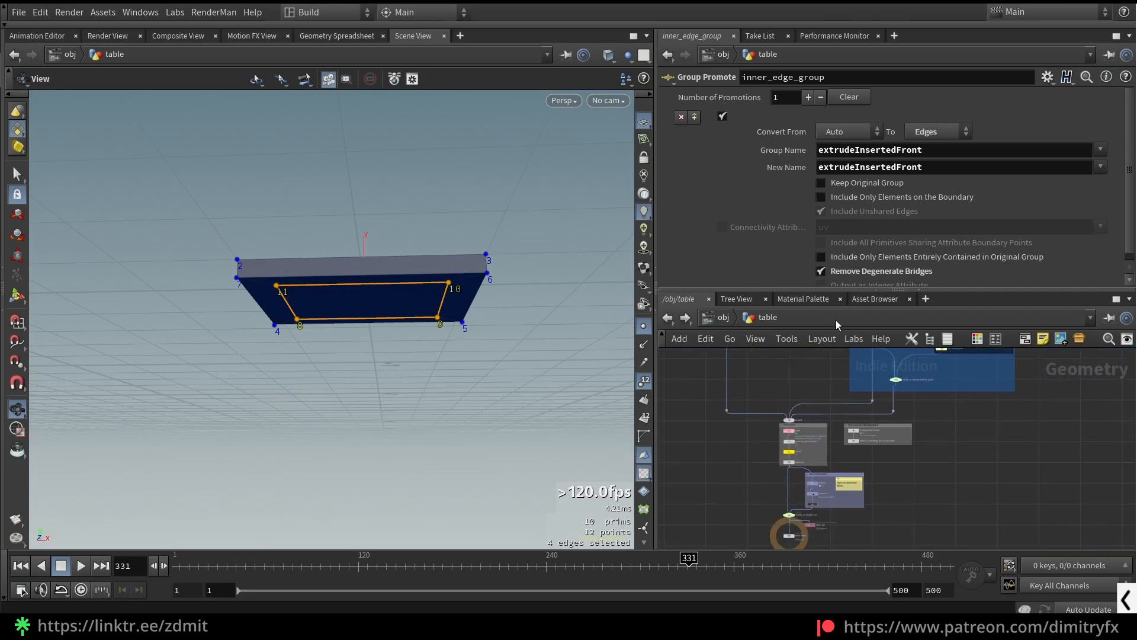
left_click(777, 537)
left_click_drag(386, 296, 497, 330)
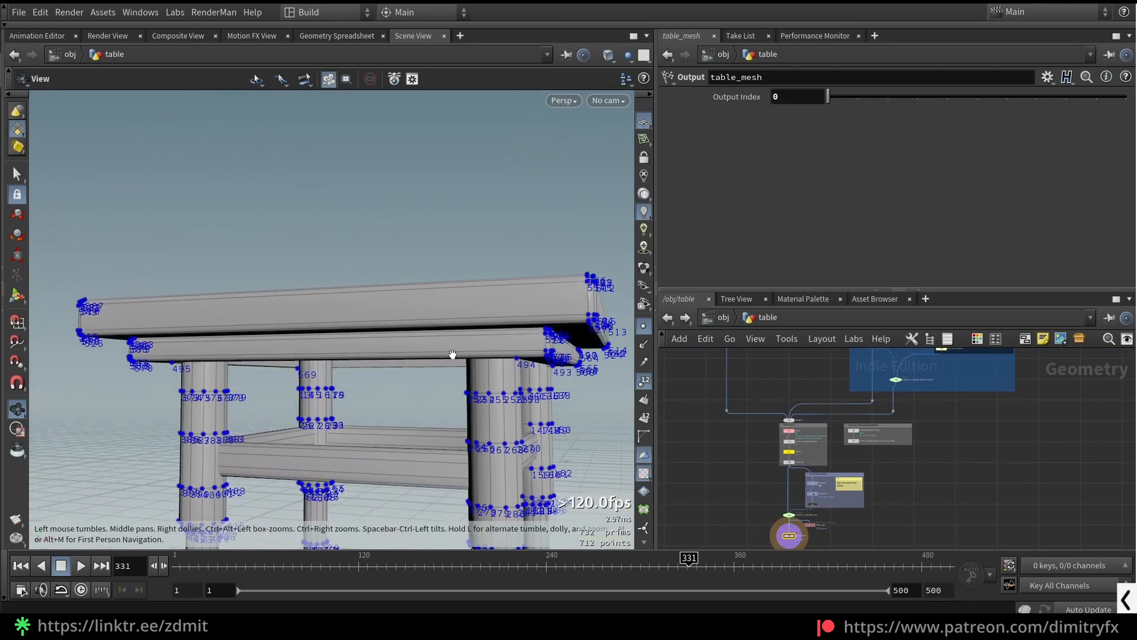
mouse_move(130, 359)
left_mouse_down()
mouse_move(355, 381)
mouse_move(536, 366)
mouse_move(522, 323)
mouse_move(274, 315)
mouse_move(152, 330)
mouse_move(133, 357)
left_mouse_up()
mouse_move(542, 360)
left_mouse_down()
mouse_move(582, 369)
mouse_move(539, 326)
mouse_move(554, 362)
left_mouse_up()
mouse_move(264, 331)
left_mouse_down()
mouse_move(248, 343)
mouse_move(452, 347)
mouse_move(262, 329)
mouse_move(279, 350)
left_mouse_up()
key("ctrl+z")
key("ctrl+z")
key("ctrl+z")
key("Escape")
middle_click_drag(557, 403, 541, 382)
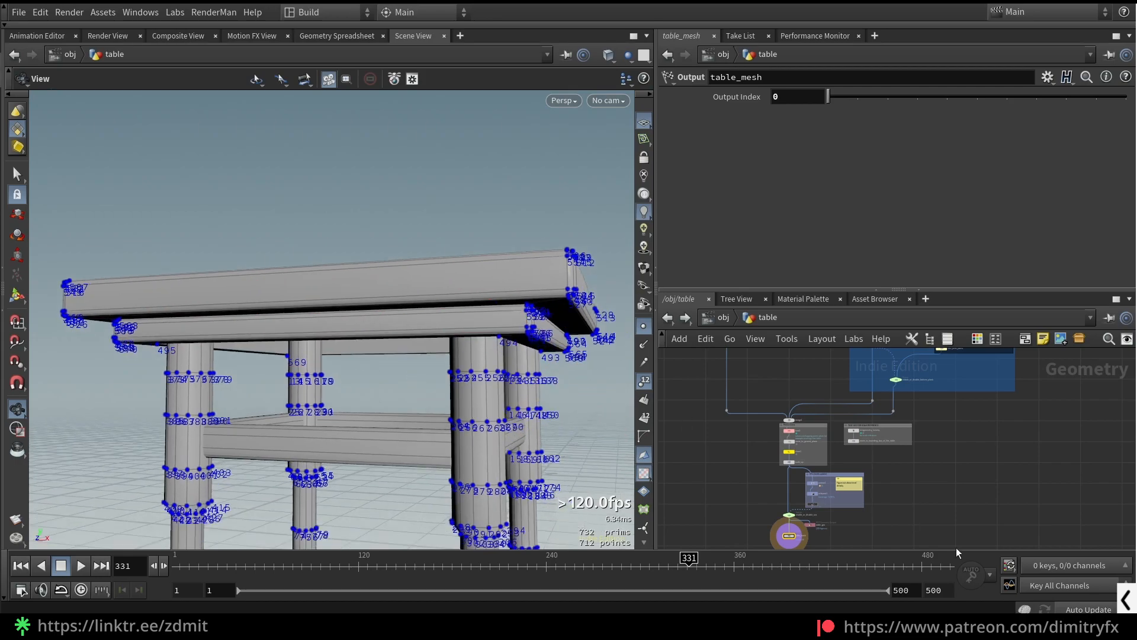
Step: Return to inner_edge_group, display it, and review how the extrudeInsertedFront group is promoted to edges
scroll(909, 517, "down", 5)
middle_click_drag(897, 451, 937, 538)
scroll(925, 471, "up", 5)
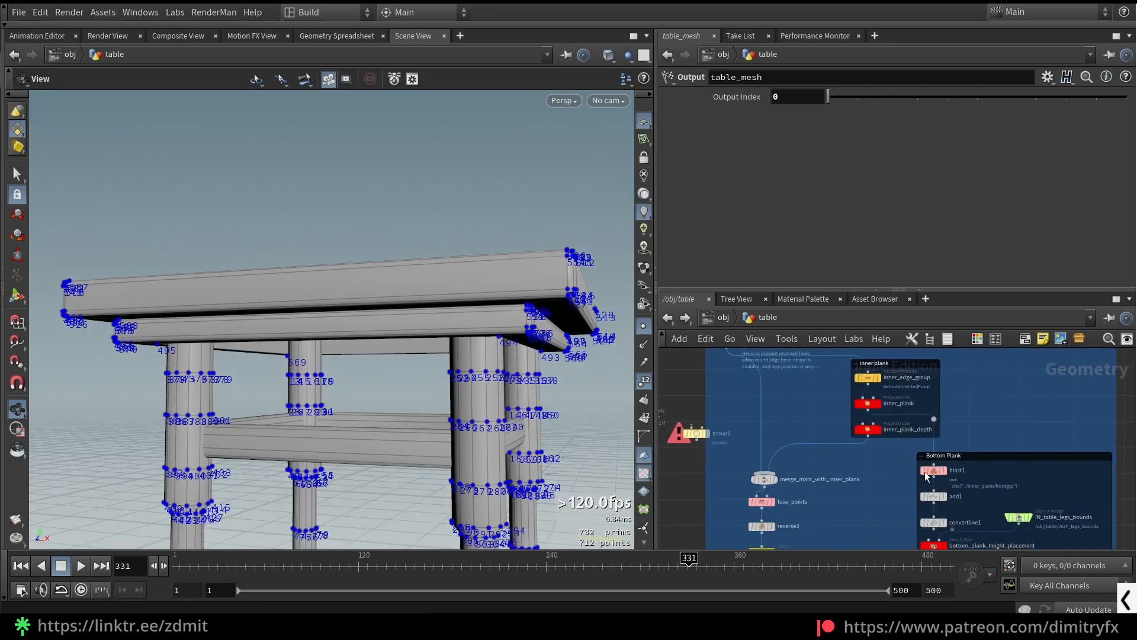
left_click(876, 377)
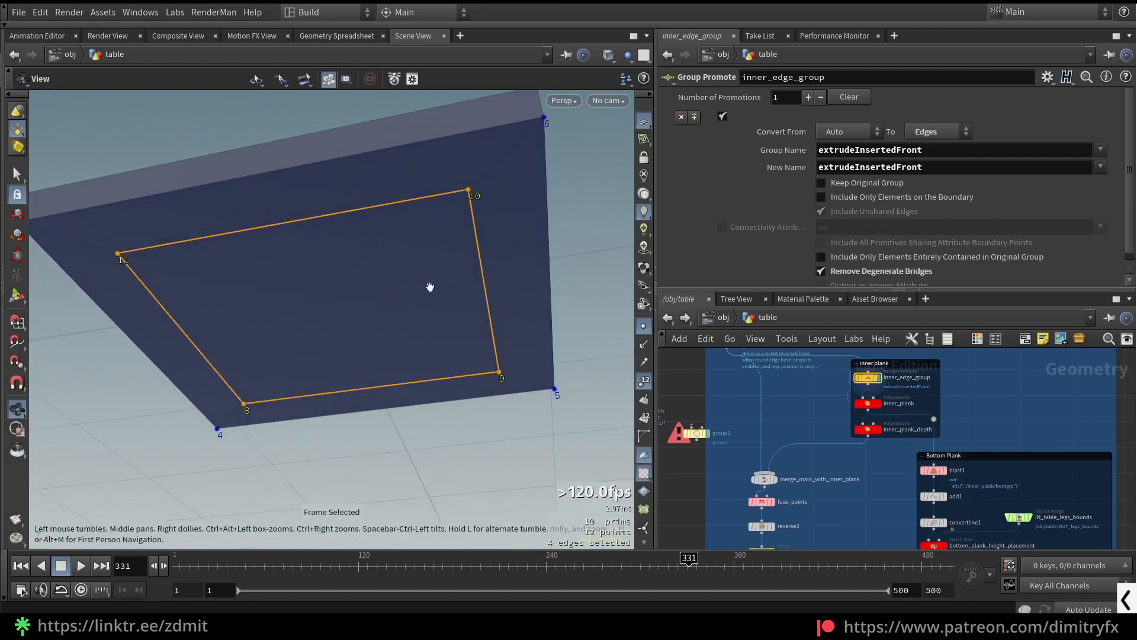
mouse_move(782, 169)
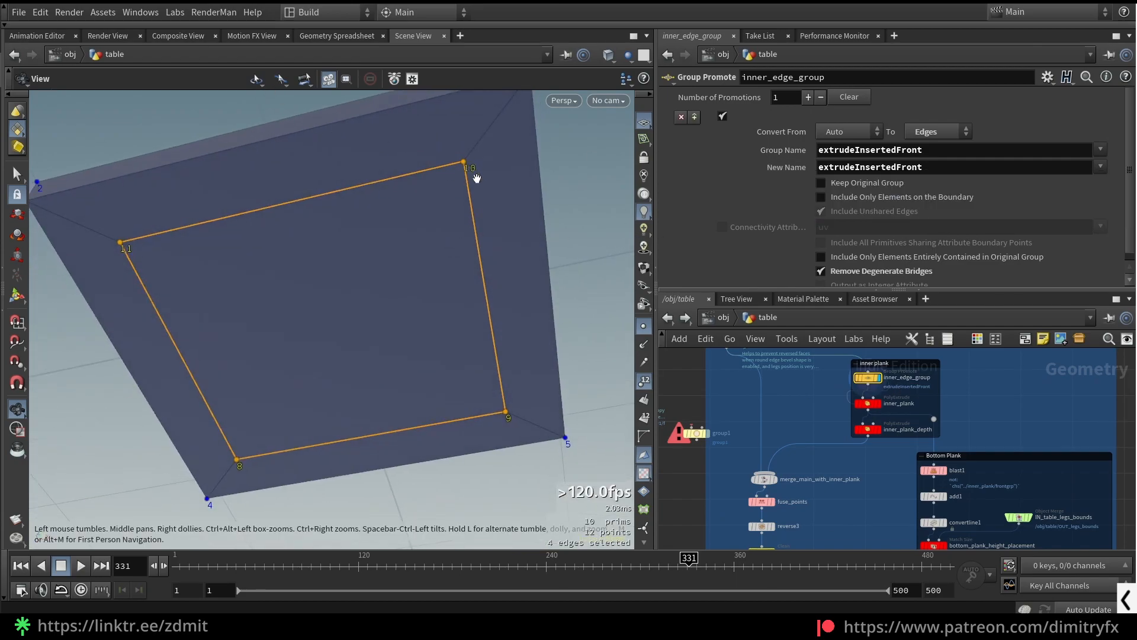
left_click_drag(487, 202, 456, 149)
left_click_drag(516, 425, 500, 398)
left_click_drag(257, 472, 228, 442)
left_click_drag(135, 253, 122, 234)
mouse_move(487, 421)
right_mouse_down()
mouse_move(461, 264)
mouse_move(239, 466)
mouse_move(134, 275)
right_mouse_up()
left_click(1103, 167)
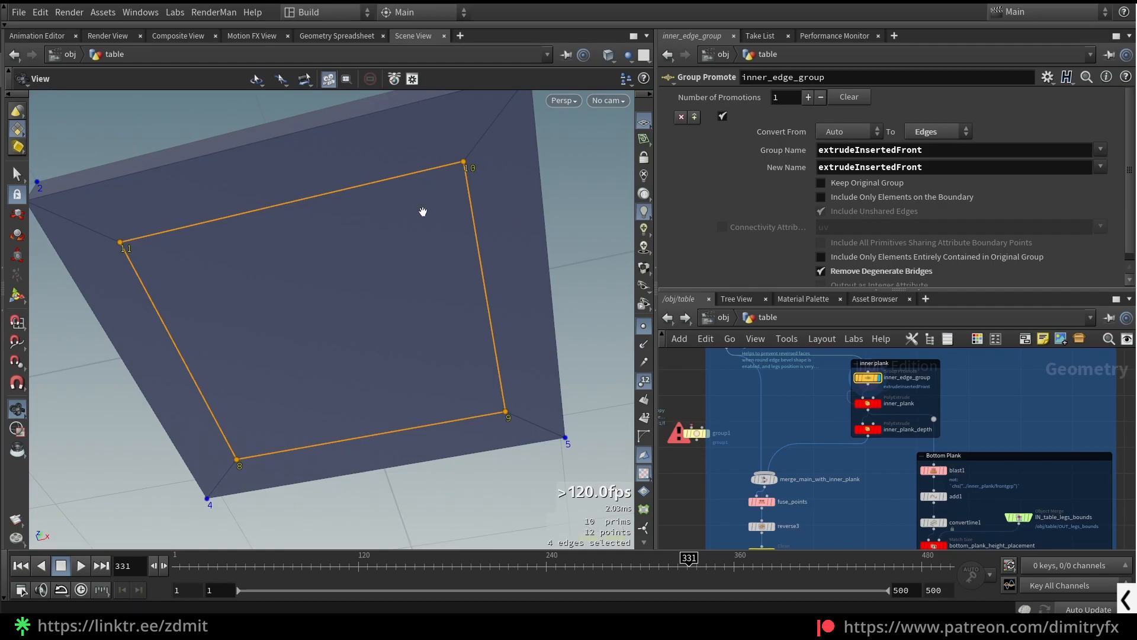
Step: Display the inner_plank PolyExtrude and look at the strips extruded from the inset's edges
scroll(844, 426, "up", 3)
left_click(882, 417)
key("r")
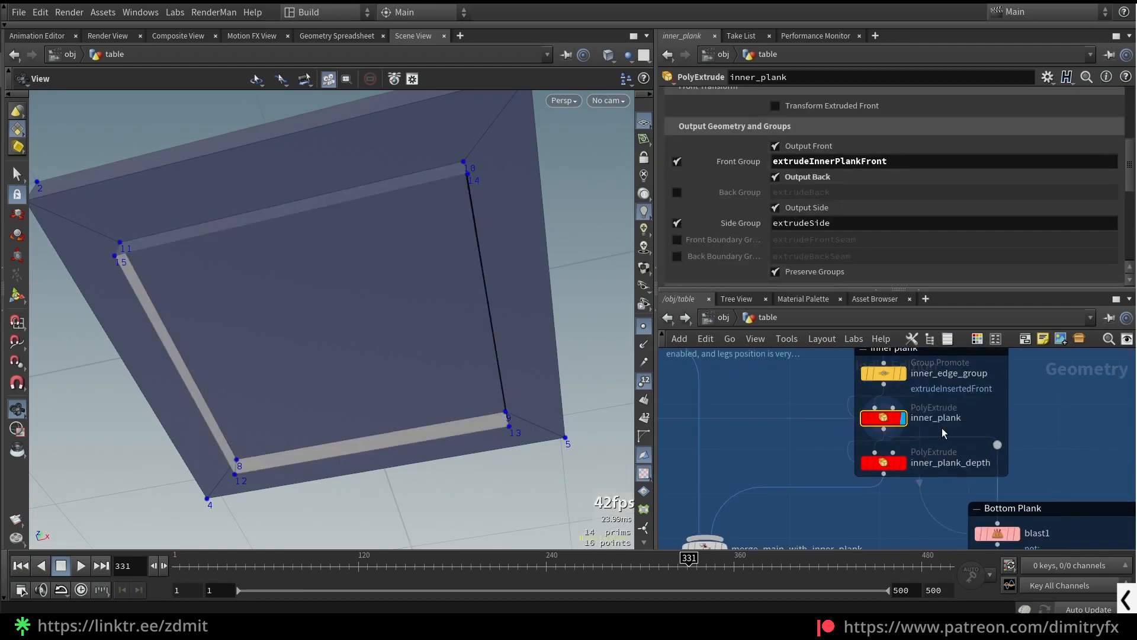
left_click_drag(533, 296, 217, 438)
Step: Review the Distance expression and the Front and Side Group names of inner_plank, and view the strips from below
scroll(891, 170, "up", 5)
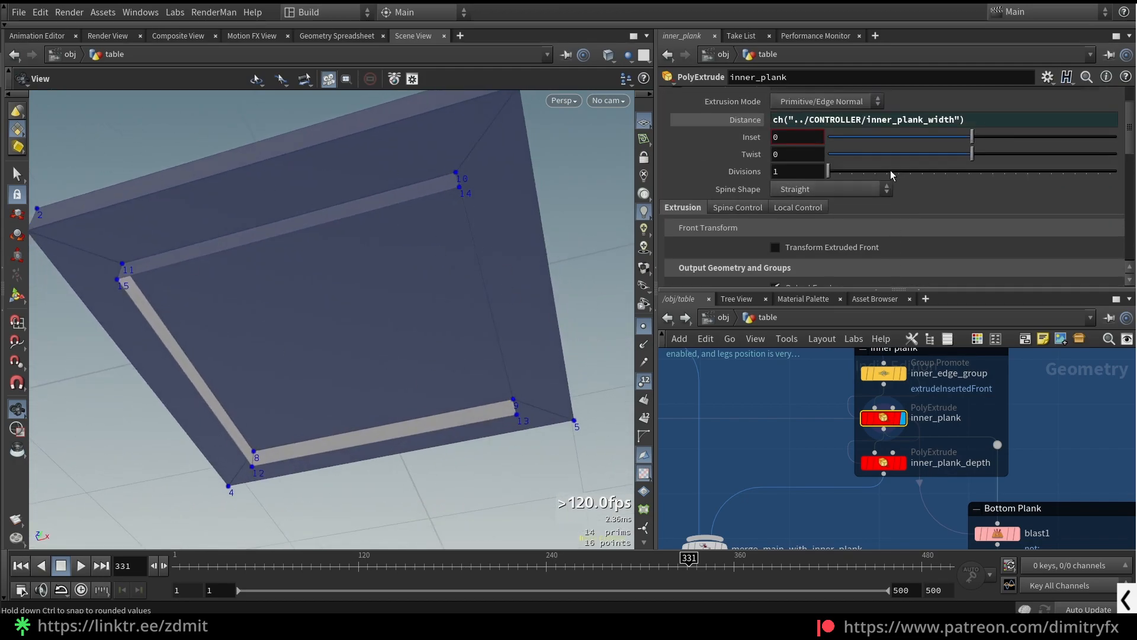
scroll(878, 196, "down", 5)
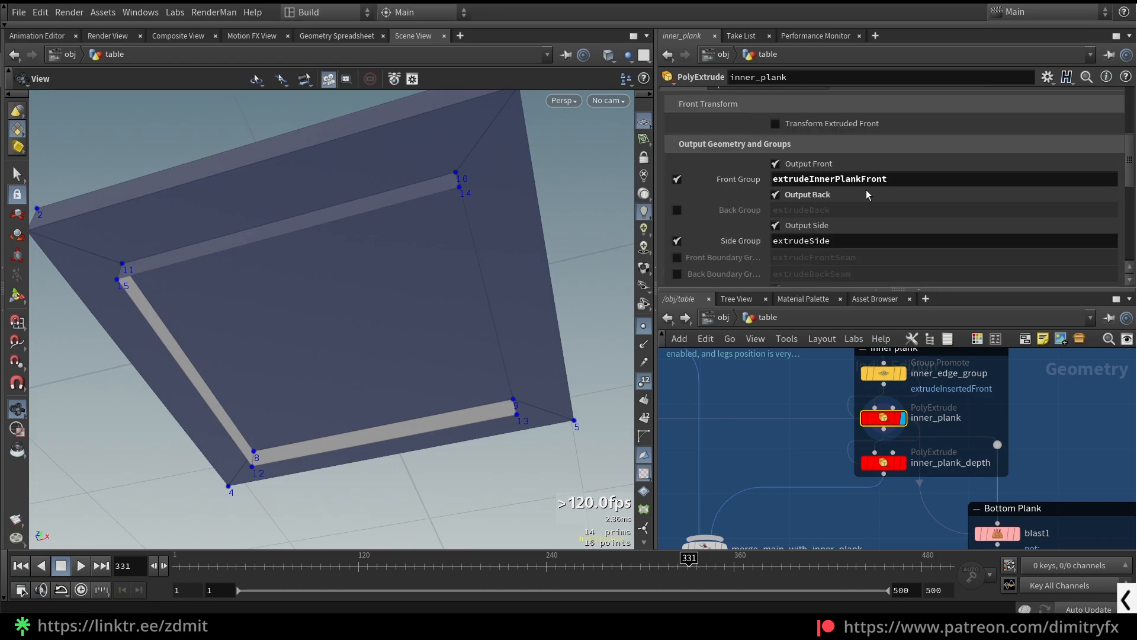
left_click(845, 178)
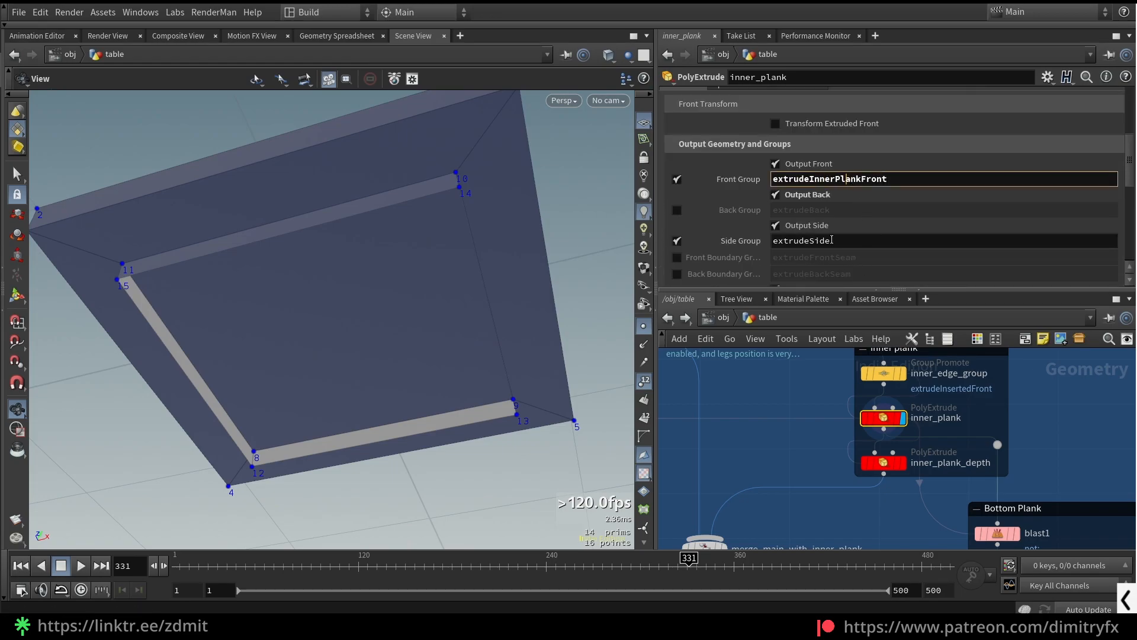
left_click_drag(541, 353, 531, 377)
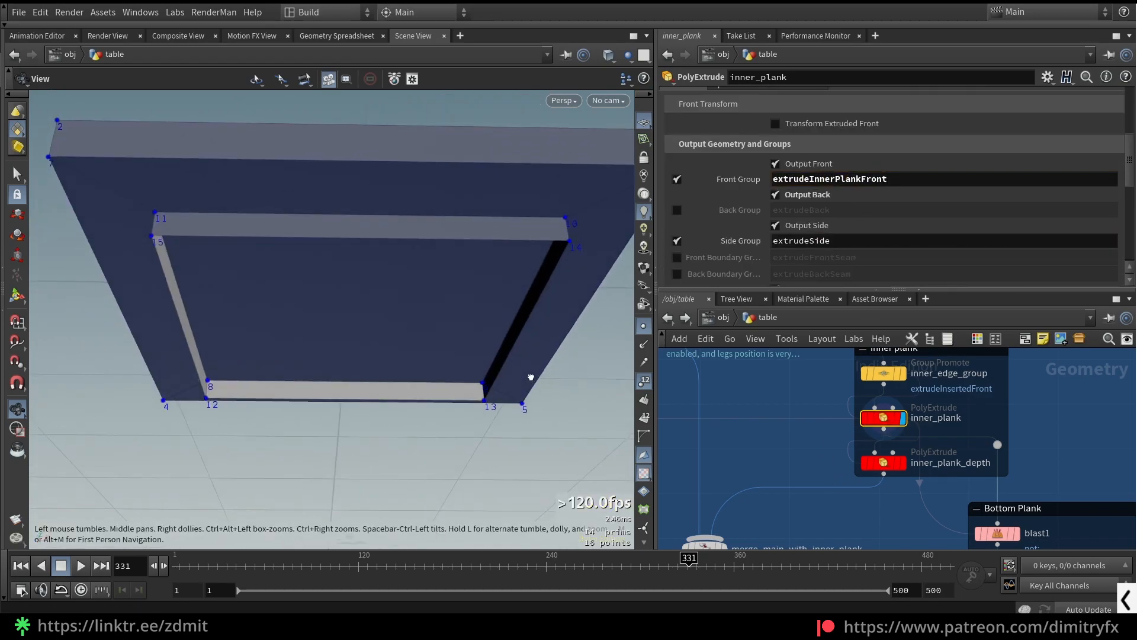
Step: Display inner_plank_depth, compare it with the thin strips of inner_plank, and view both from below the table top
left_click_drag(503, 213, 510, 317)
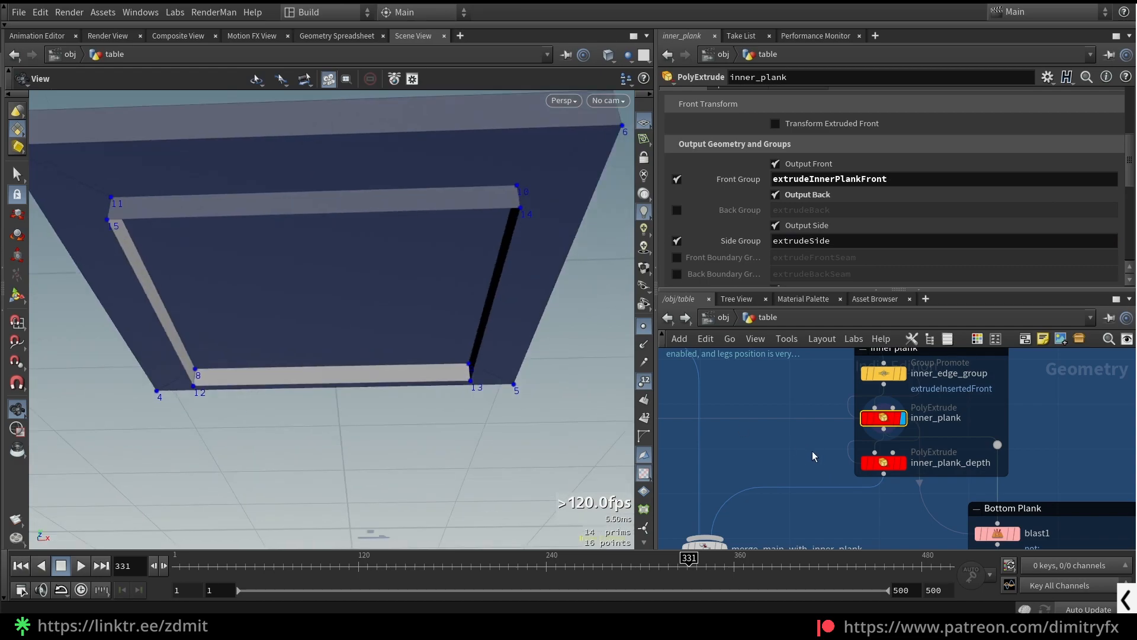
left_click(883, 462)
left_click(903, 462)
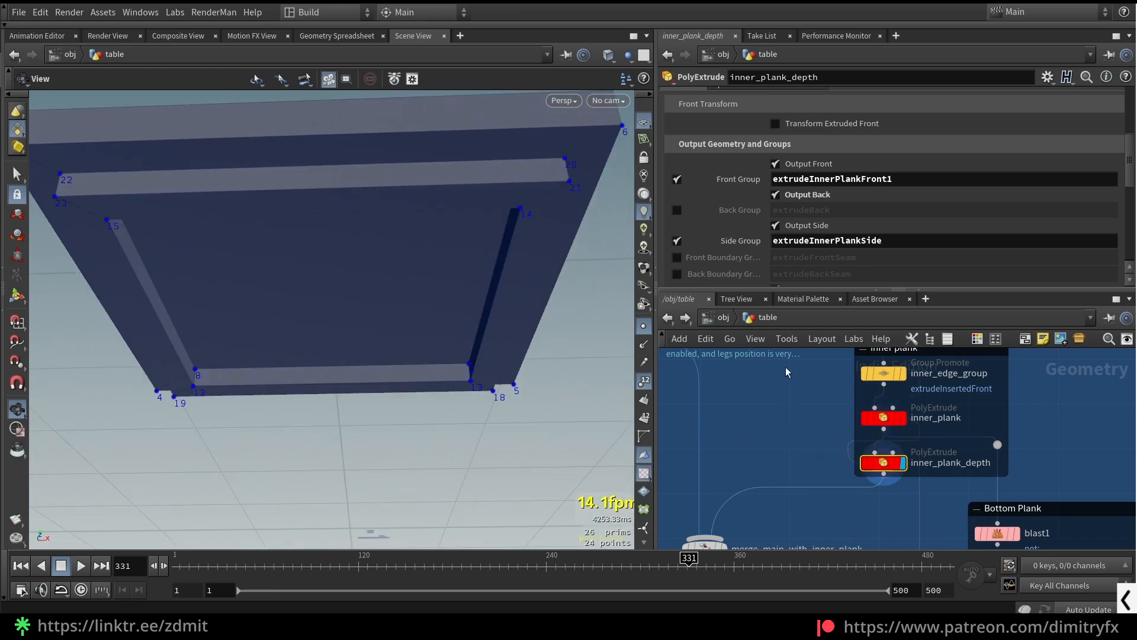
left_click_drag(477, 221, 468, 249)
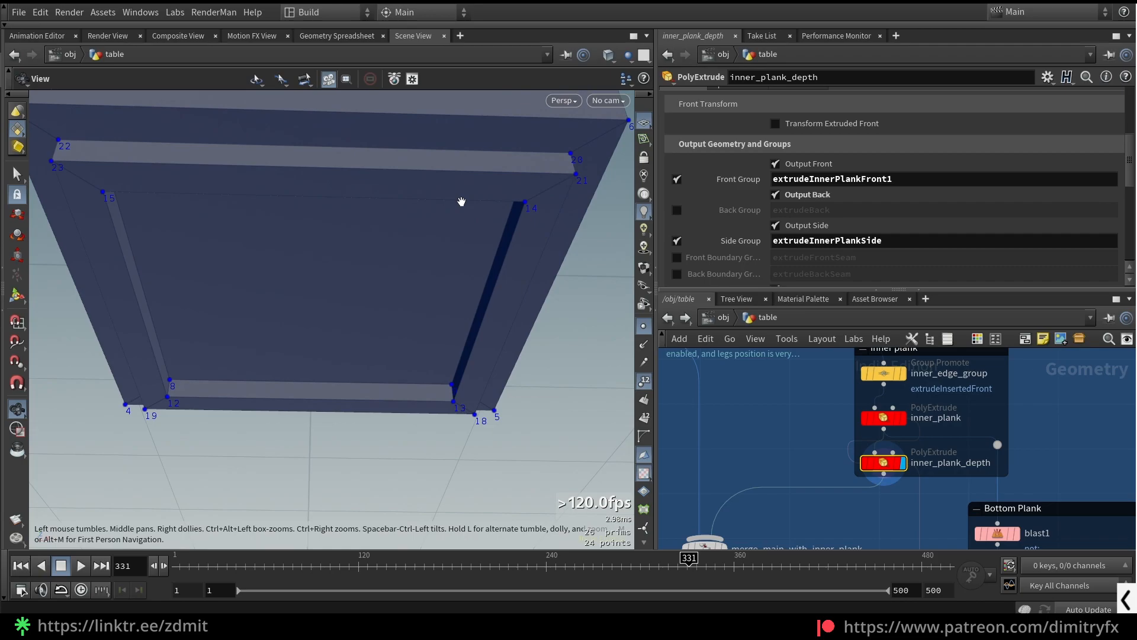
left_click(903, 418)
left_click_drag(377, 252, 426, 303)
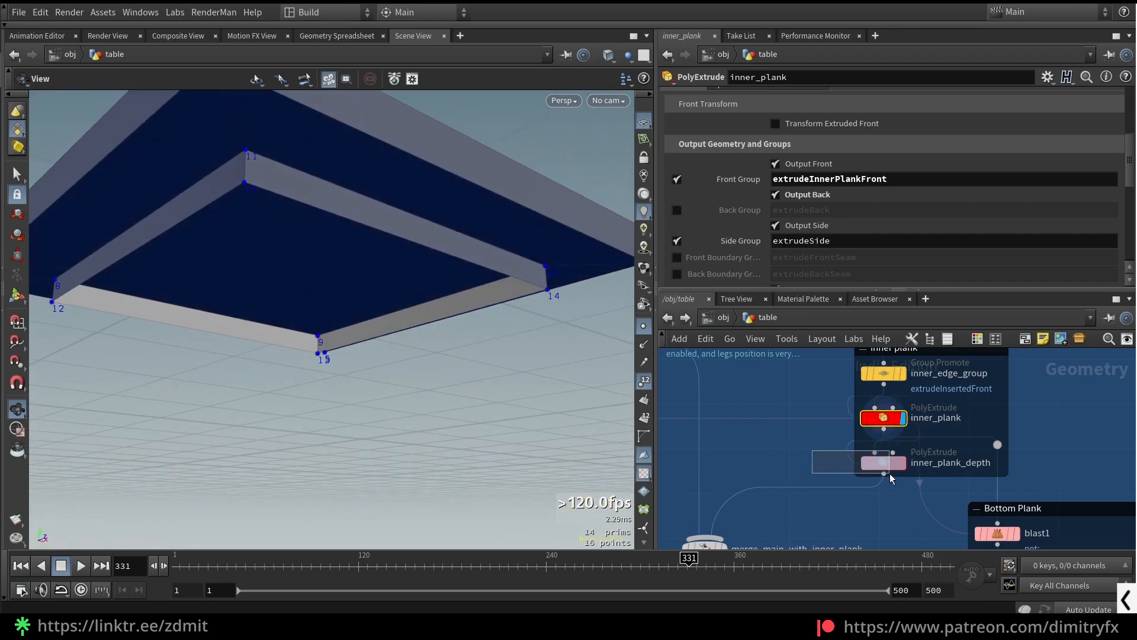
Step: Display inner_plank_depth again and check its Group reference against the Side Group name defined in inner_plank
left_click(904, 462)
scroll(879, 271, "up", 5)
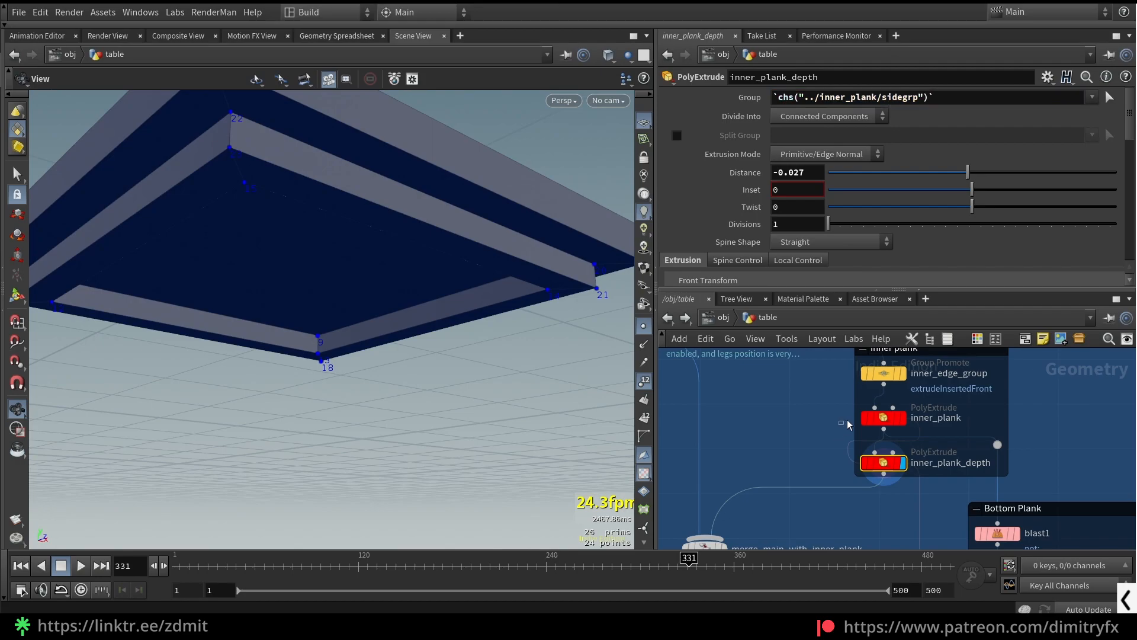
left_click(875, 418)
scroll(883, 216, "down", 1)
scroll(883, 215, "down", 3)
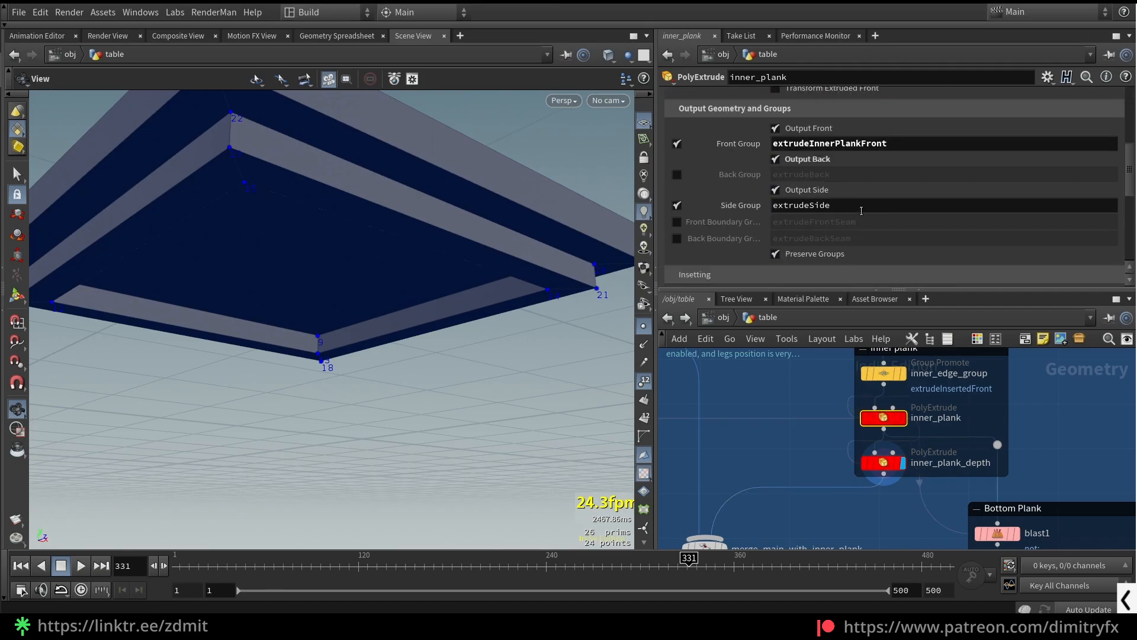
scroll(872, 495, "down", 2)
Step: Display merge_main_with_inner_plank and view the combined main and inner planks in full from below
middle_click_drag(877, 503, 888, 426)
left_click(767, 428)
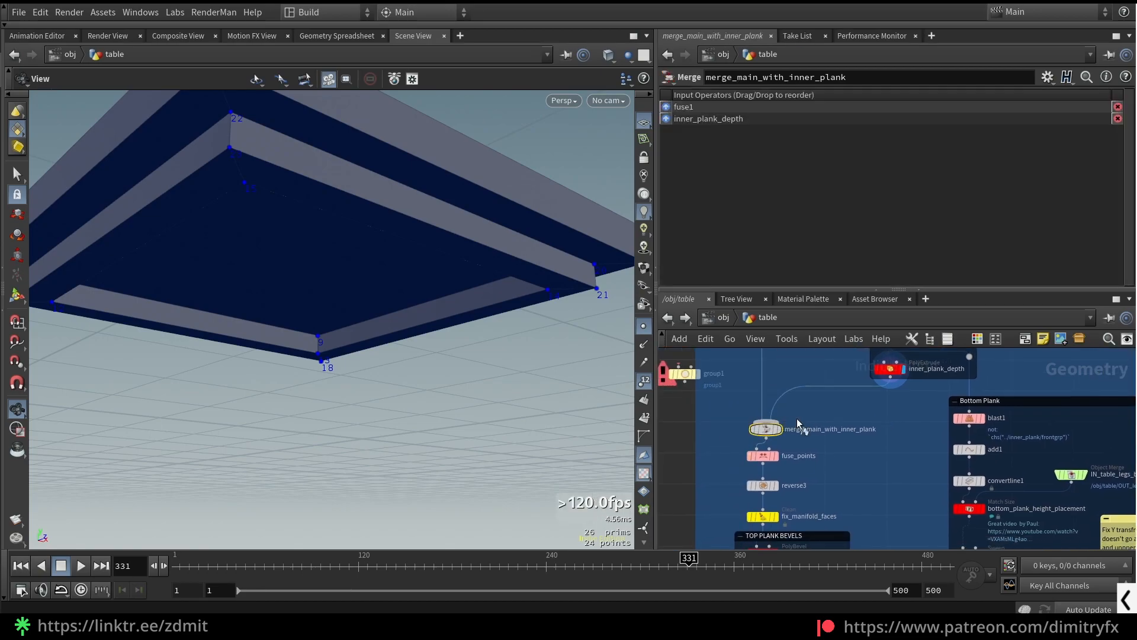
key("r")
key("f")
left_click_drag(498, 273, 526, 301)
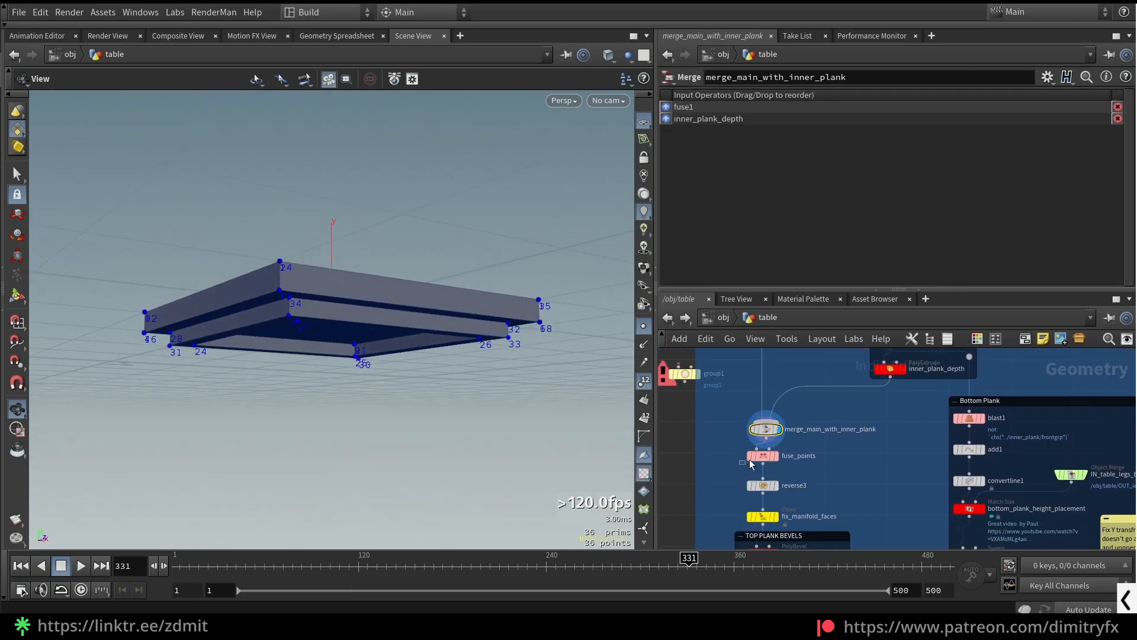
Step: Display the fuse_points result and the reverse3 result, and inspect the merged planks after each node
left_click(762, 455)
key("r")
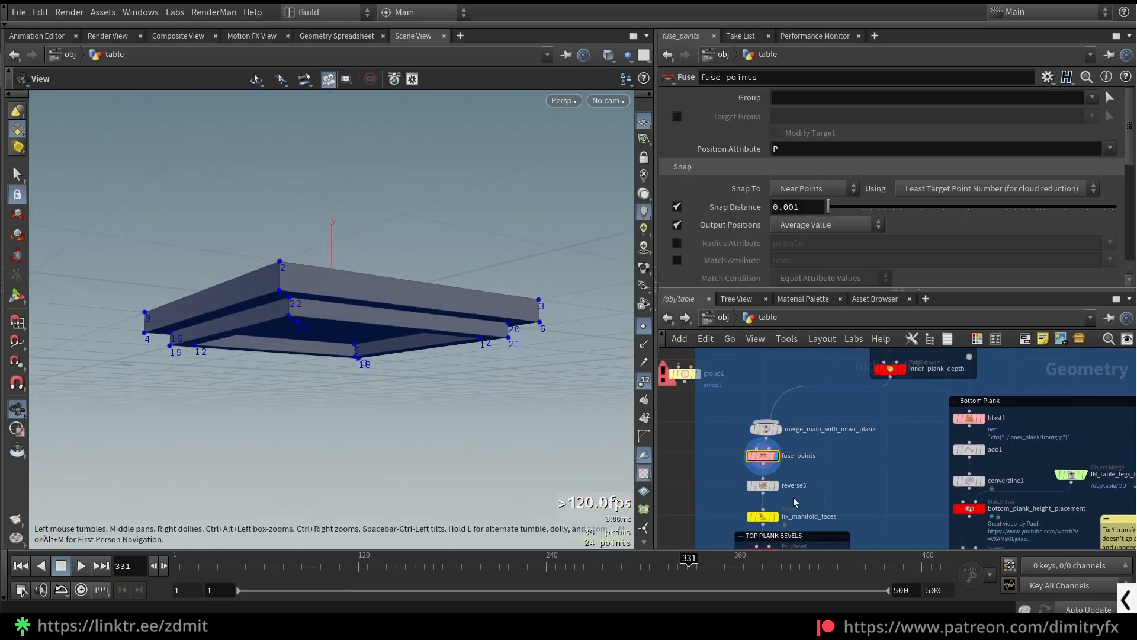
scroll(727, 493, "up", 3)
left_click(777, 464)
key("r")
key("f")
left_click_drag(490, 356, 519, 337)
Step: Review the fix_manifold_faces Clean settings, especially Manifold-Only Topology
middle_click_drag(717, 497, 718, 458)
left_click(779, 469)
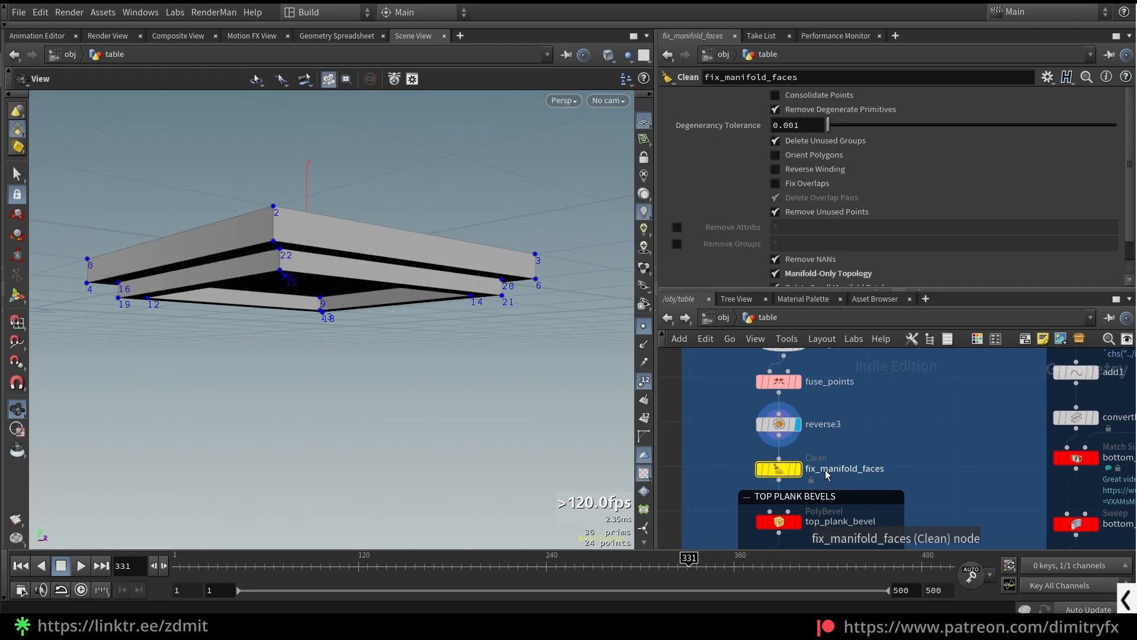
scroll(831, 224, "down", 1)
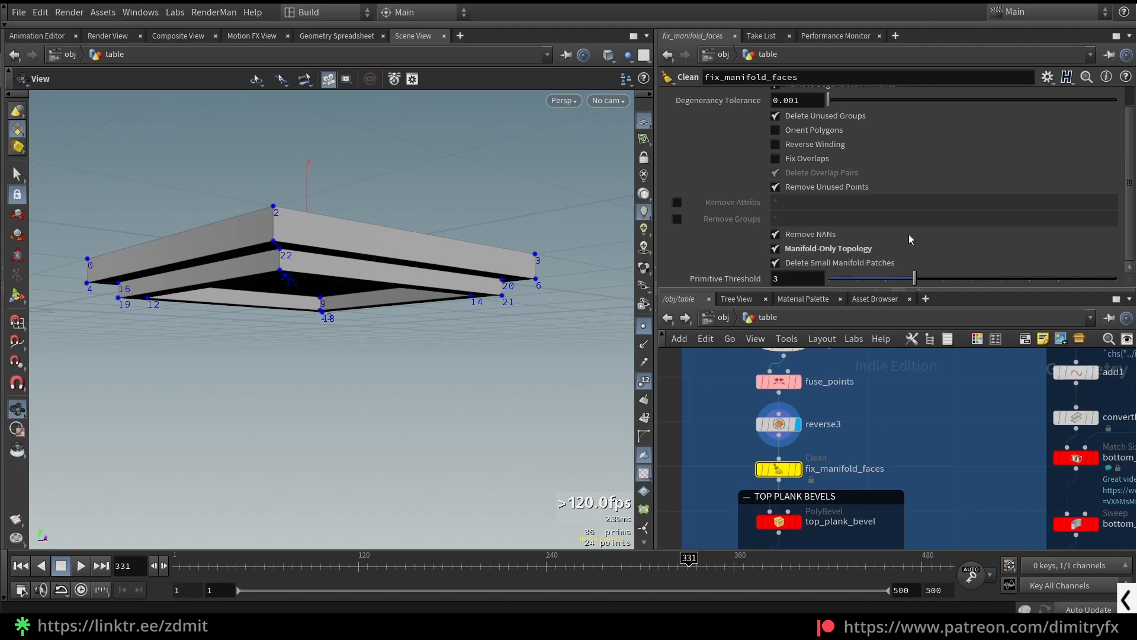
scroll(901, 195, "up", 1)
Step: Display fix_manifold_faces and compare the planks from several angles with the Clean node bypassed and active
left_click(798, 469)
left_click_drag(379, 299, 359, 237)
key("q")
key("q")
key("q")
key("q")
key("q")
key("q")
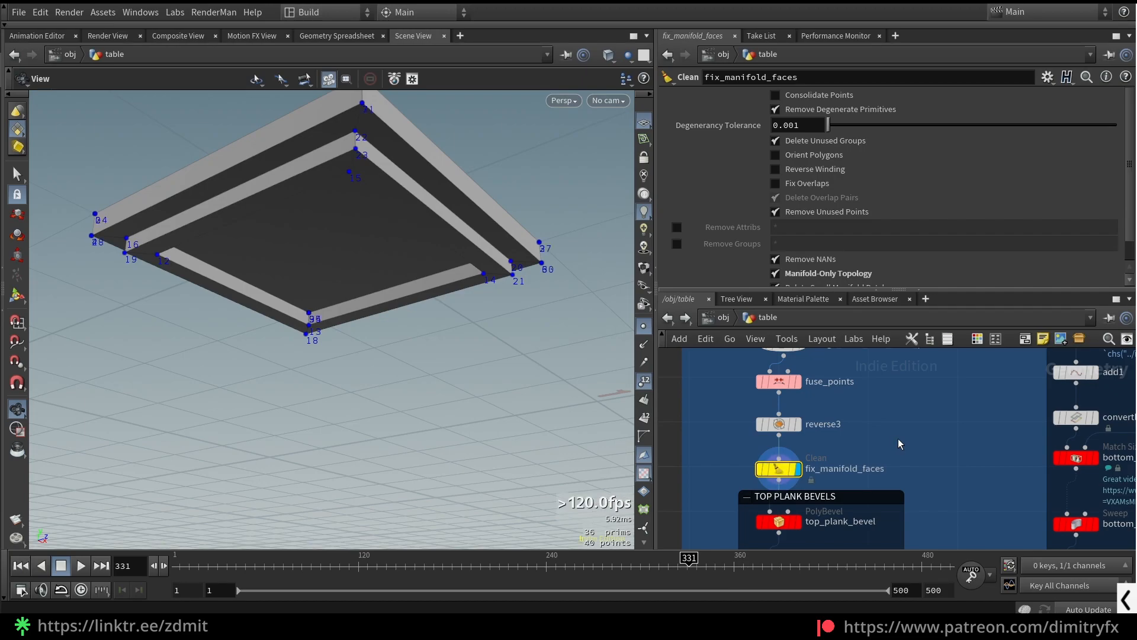
left_click_drag(496, 280, 508, 325)
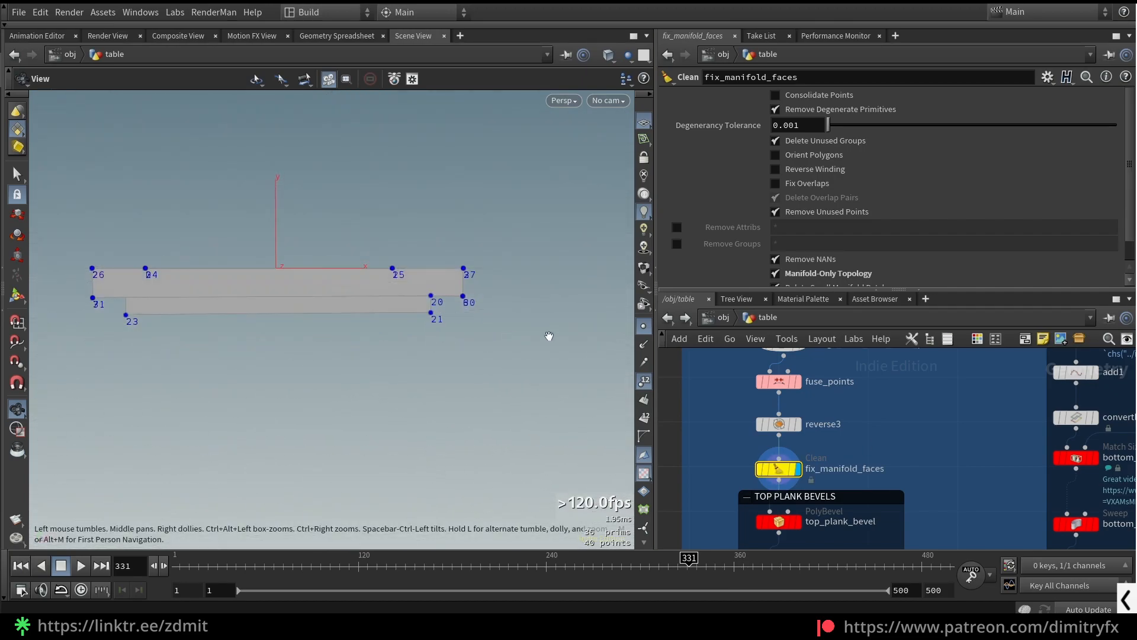
left_click_drag(389, 296, 482, 269)
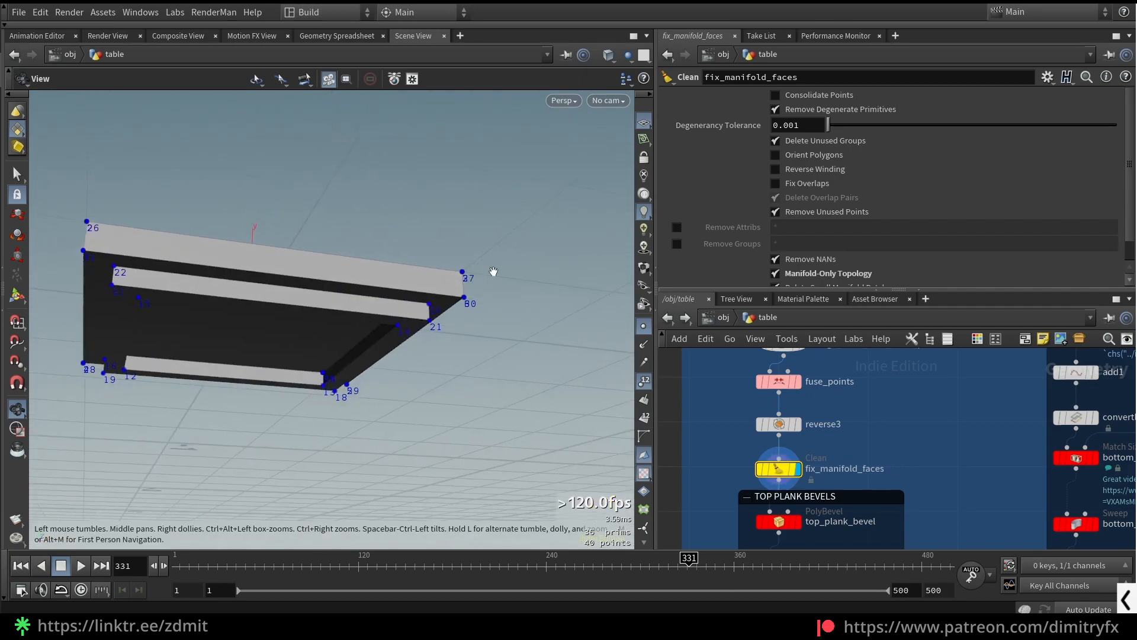
key("q")
key("q")
key("q")
key("q")
Step: Move the USD_prim_path1 node slightly further below the TOP PLANK BEVELS box
scroll(876, 442, "down", 2)
left_click_drag(881, 481, 881, 490)
scroll(889, 474, "down", 2)
middle_click_drag(904, 451, 866, 337)
scroll(854, 413, "up", 2)
middle_click_drag(726, 478, 741, 448)
scroll(740, 448, "up", 2)
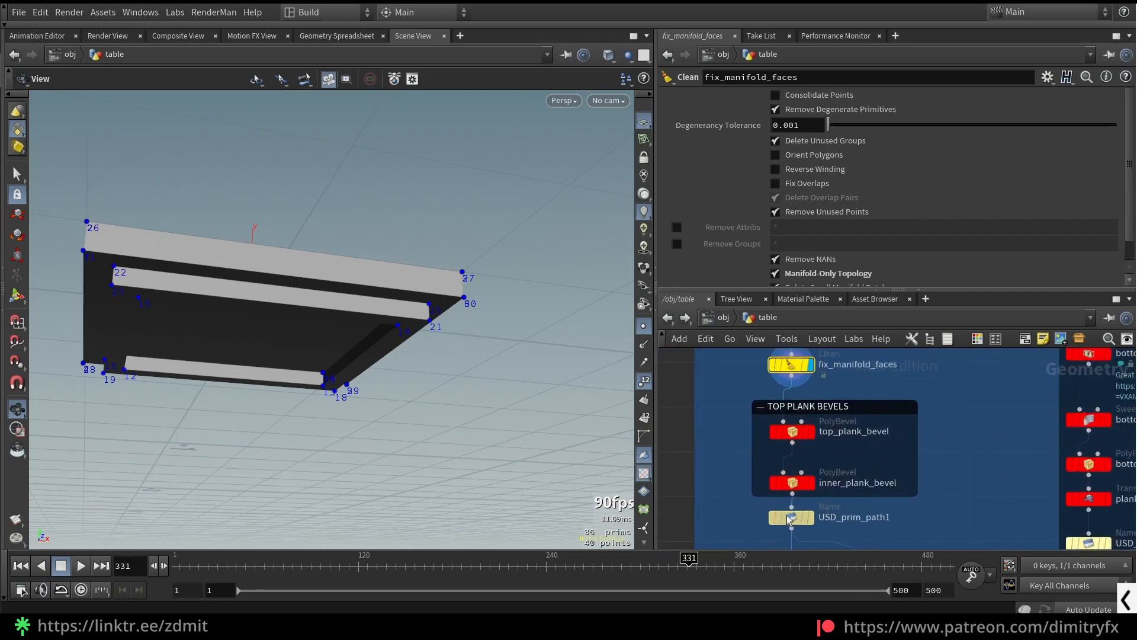
left_click_drag(789, 519, 789, 531)
Step: Display top_plank_bevel and hide the point markers and point numbers on the bevelled plank
left_click(813, 433)
left_click_drag(497, 302, 426, 375)
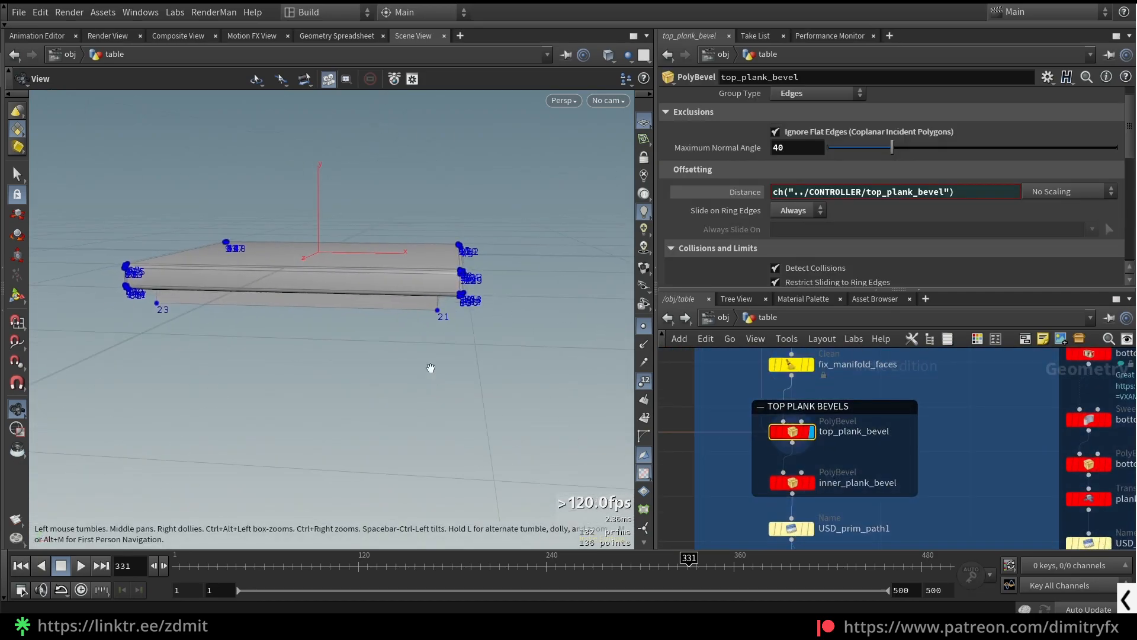
left_click(643, 325)
left_click(644, 380)
left_click_drag(509, 308, 468, 272)
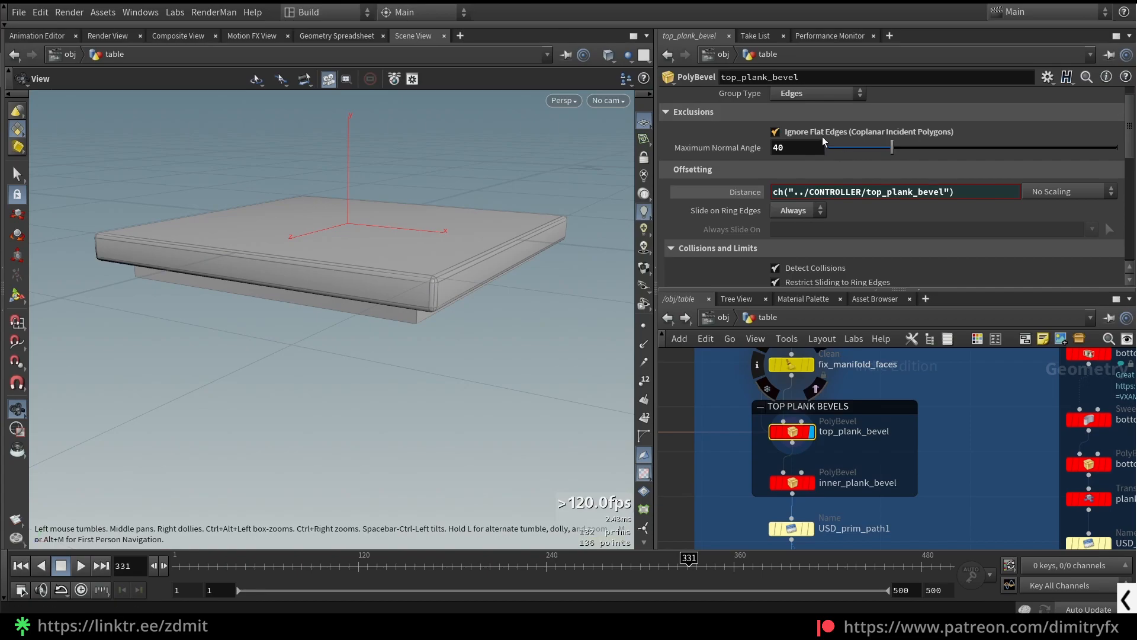
Step: Try a higher Maximum Normal Angle on top_plank_bevel, undo it, and hide the wireframe overlay
left_click_drag(892, 148, 946, 154)
key("ctrl+z")
key("shift+w")
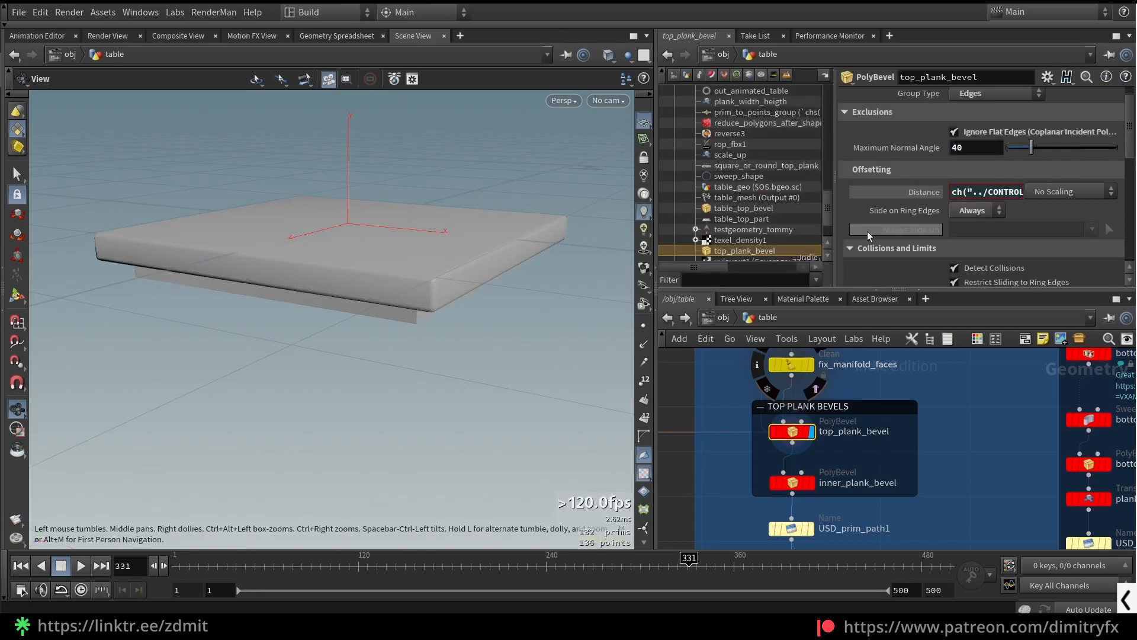
key("shift+w")
Step: Review the Stop Loops options and the Fillet settings of top_plank_bevel
scroll(950, 220, "down", 5)
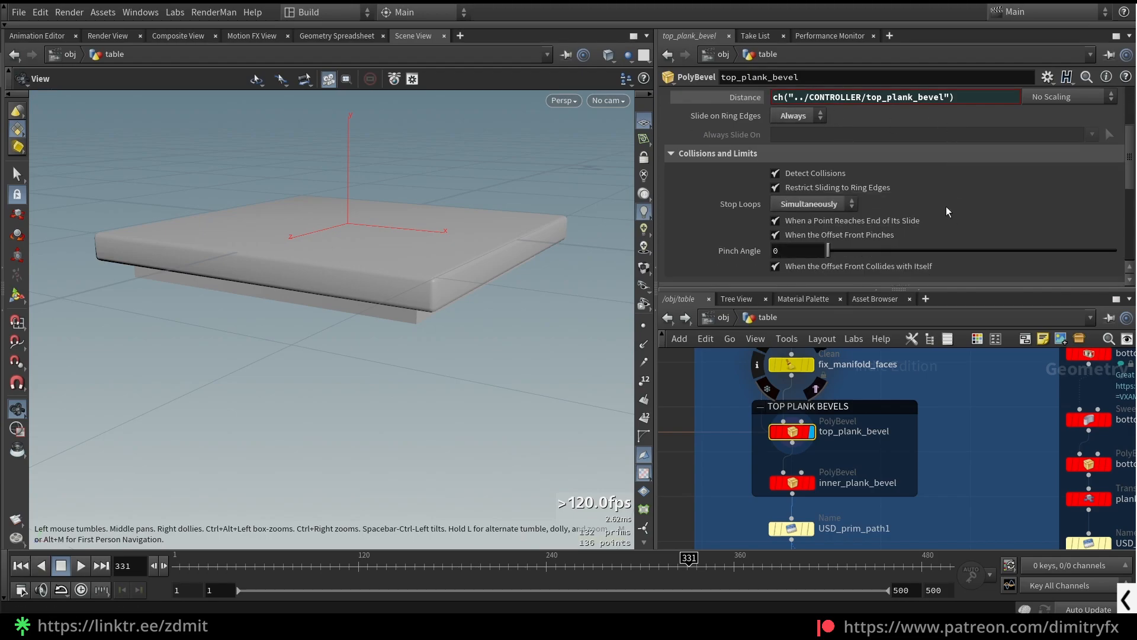
left_click(793, 128)
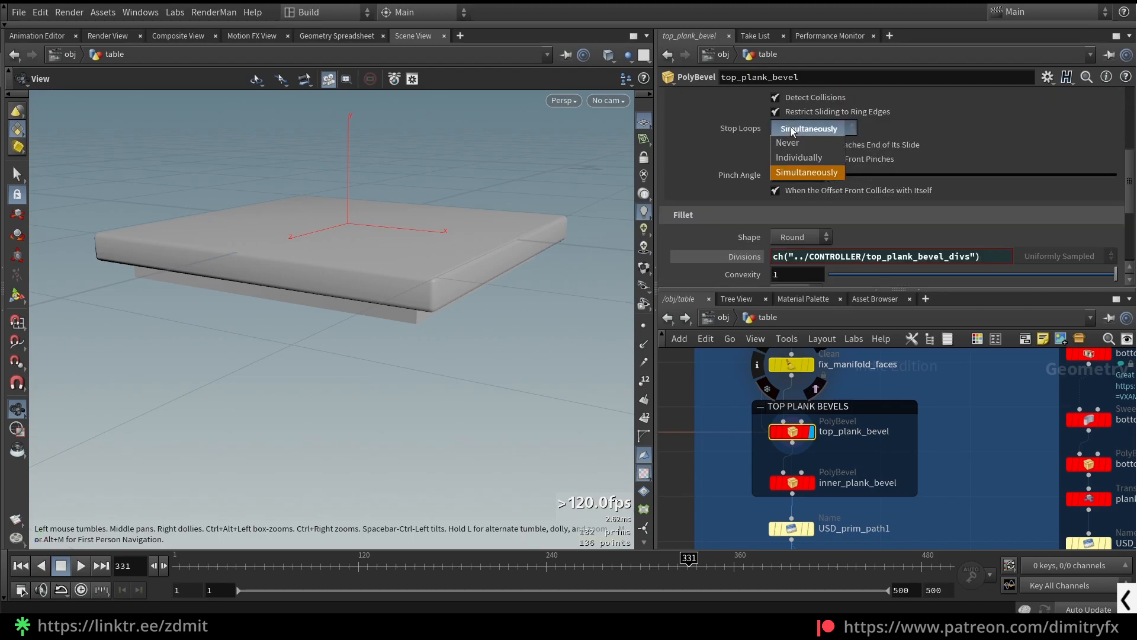
left_click(975, 169)
left_click(789, 128)
left_click(988, 170)
scroll(867, 247, "down", 2)
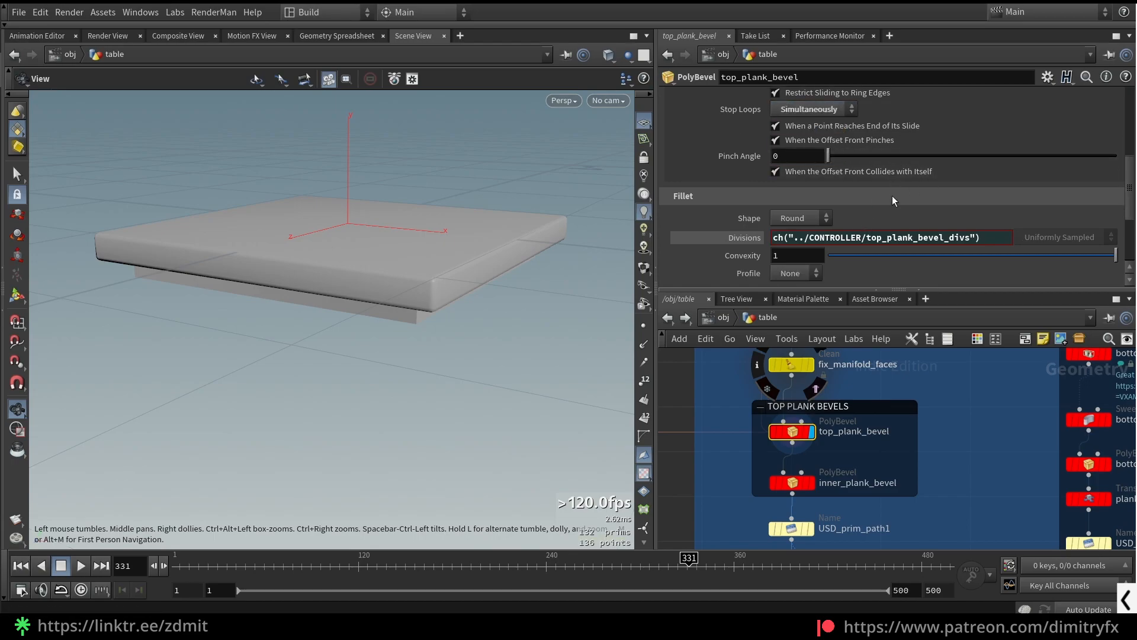
scroll(762, 213, "down", 1)
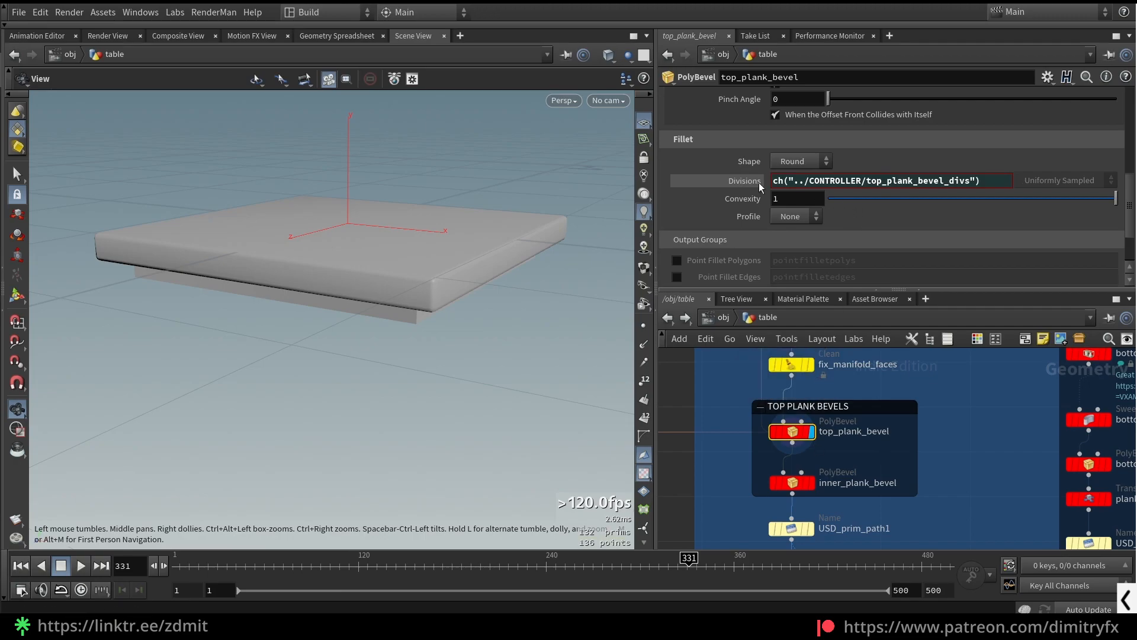
Step: Show the wireframe overlay and try multiplying the Divisions expression of top_plank_bevel by 10
key("shift+w")
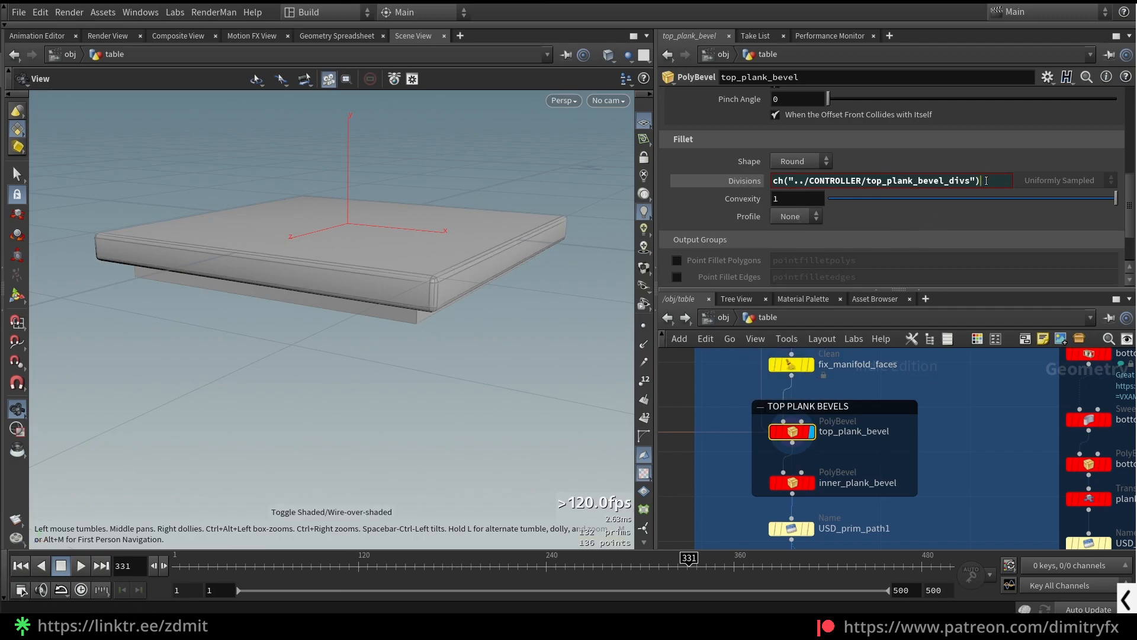
type("*10")
key("Return")
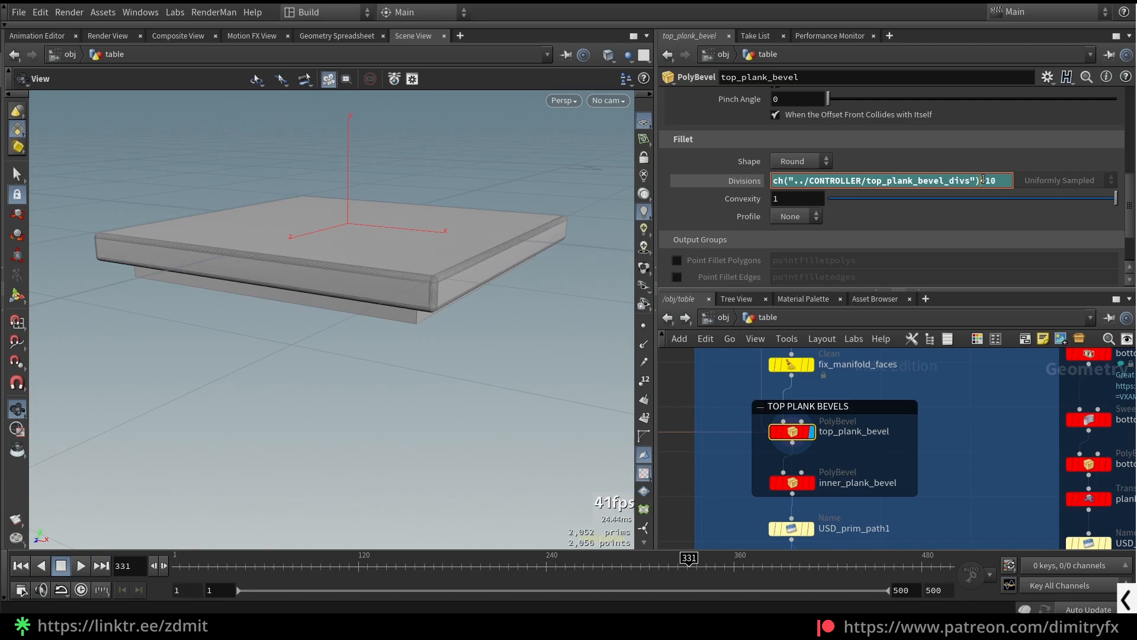
Step: Look through the top_plank_bevel parameters again, from the offset distance to the fillet and output groups
scroll(989, 176, "down", 1)
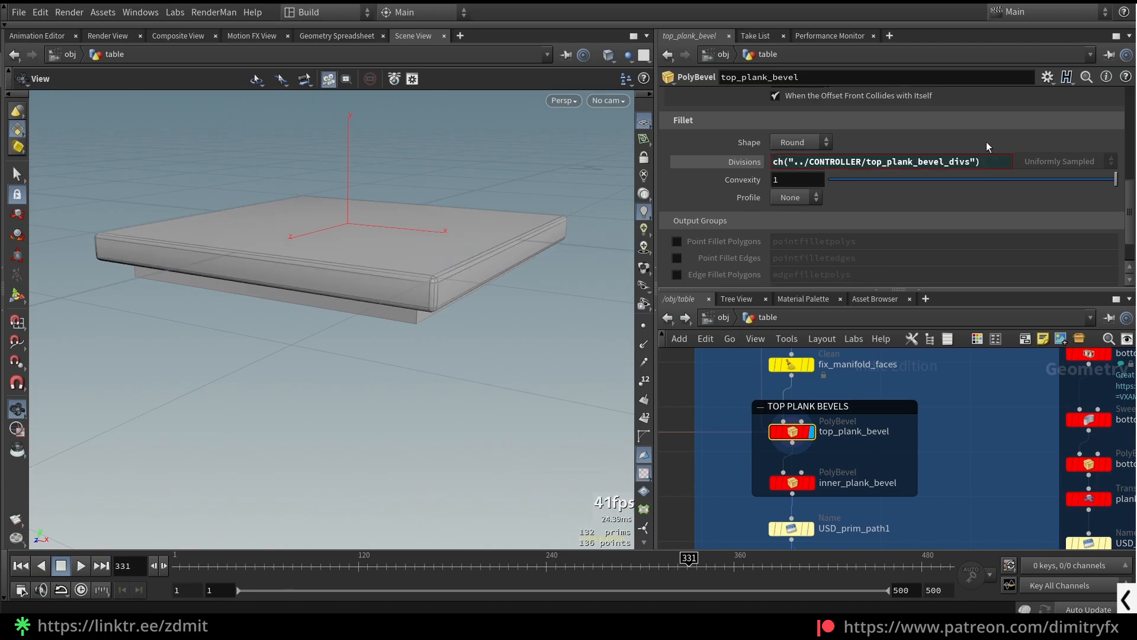
scroll(818, 249, "up", 8)
scroll(894, 189, "up", 4)
scroll(895, 230, "down", 4)
scroll(922, 221, "down", 7)
scroll(928, 217, "up", 11)
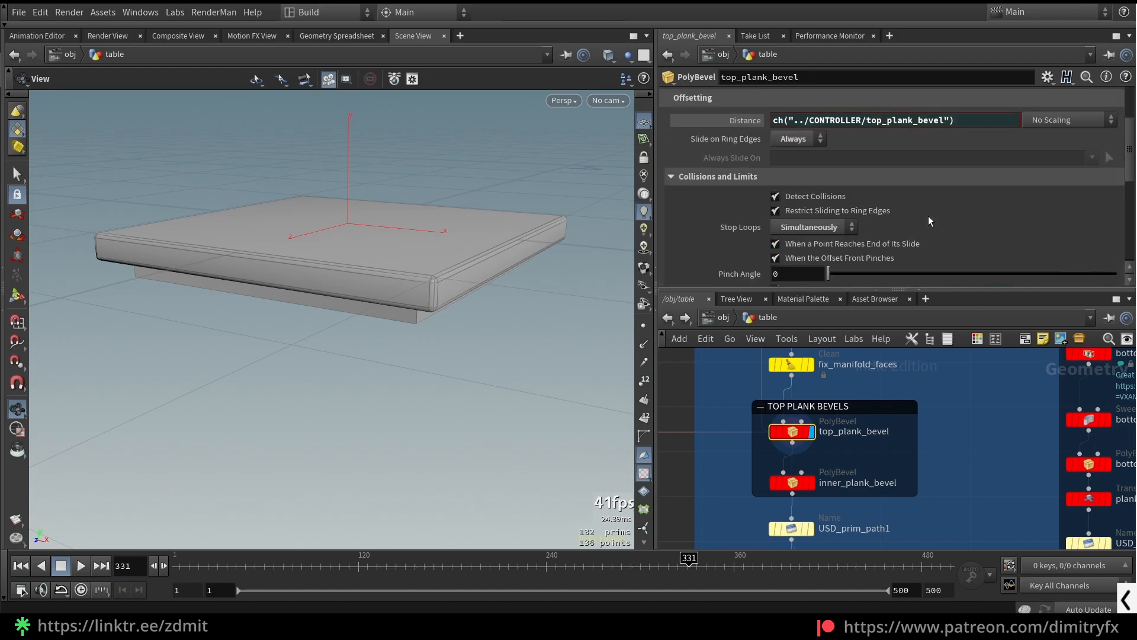
Step: Display inner_plank_bevel and inspect the bevelled edges of the inner plank up close from below
left_click(790, 483)
left_click(811, 483)
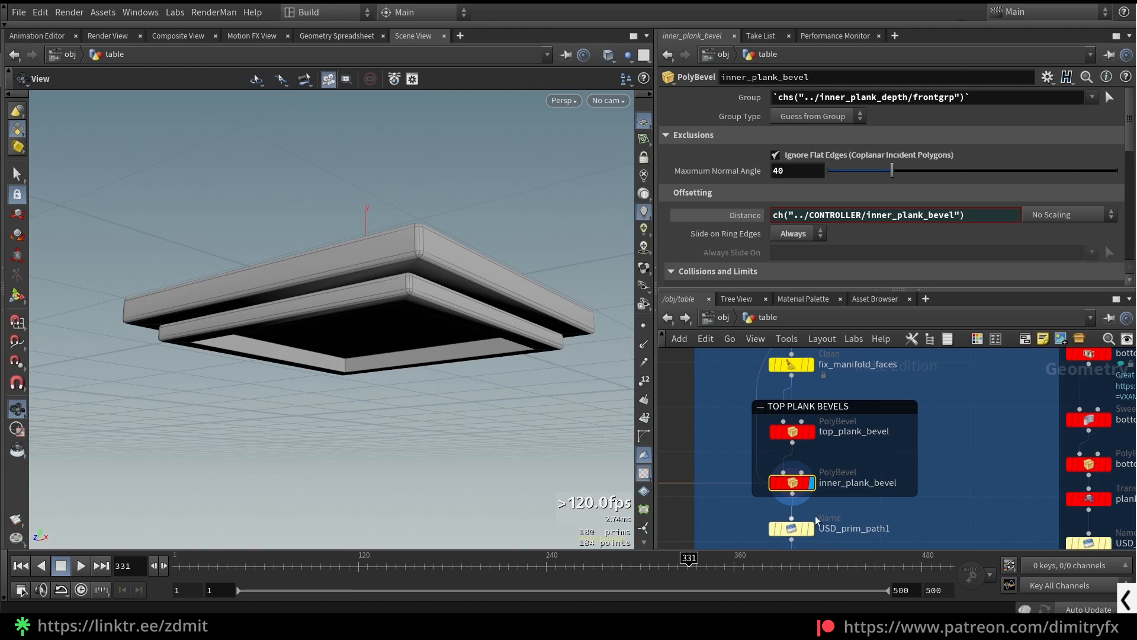
mouse_move(401, 270)
left_mouse_down()
mouse_move(421, 276)
mouse_move(389, 255)
mouse_move(403, 276)
left_mouse_up()
scroll(421, 276, "up", 4)
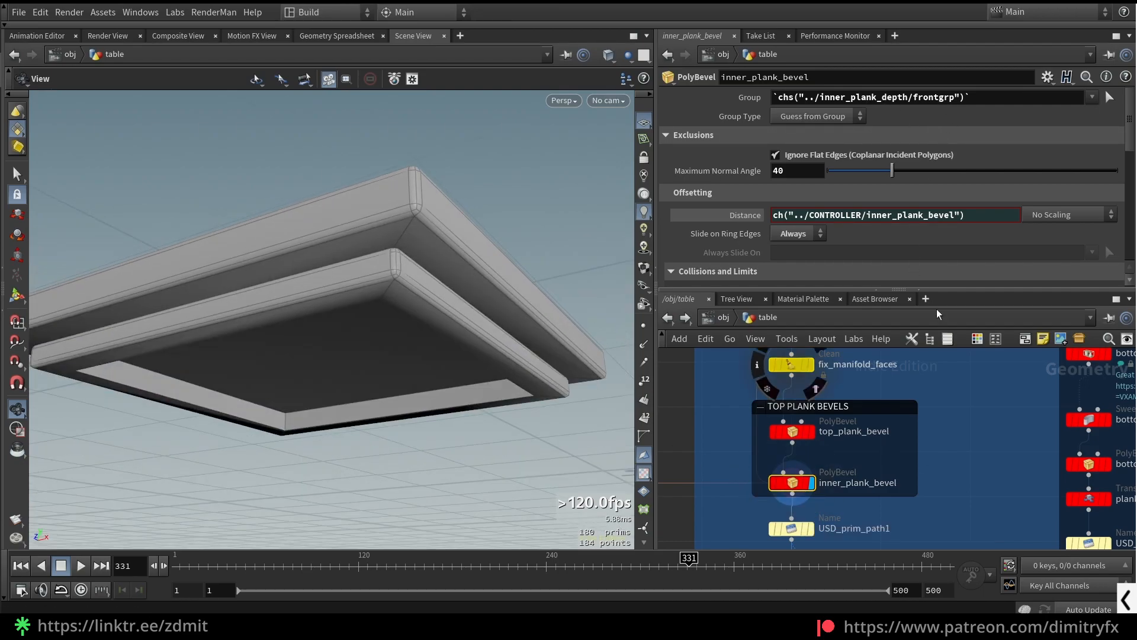
Step: Return to inner_plank_depth and check the Front Group name that inner_plank_bevel references
scroll(986, 377, "down", 3)
middle_click_drag(986, 376, 953, 523)
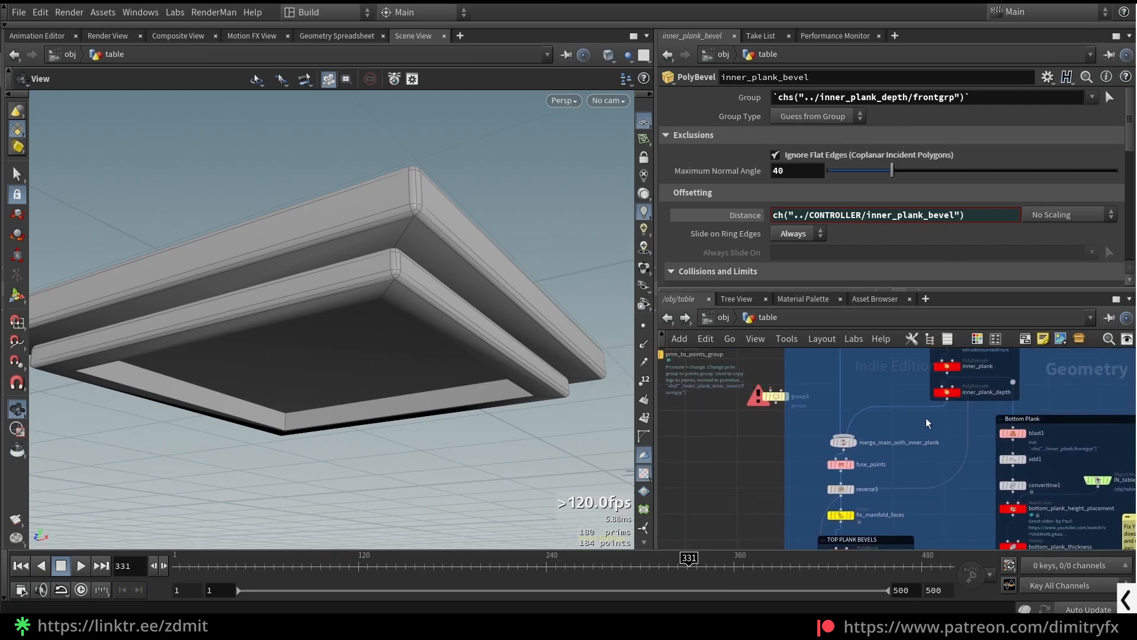
middle_click_drag(945, 384, 930, 434)
scroll(930, 434, "up", 5)
left_click(933, 460)
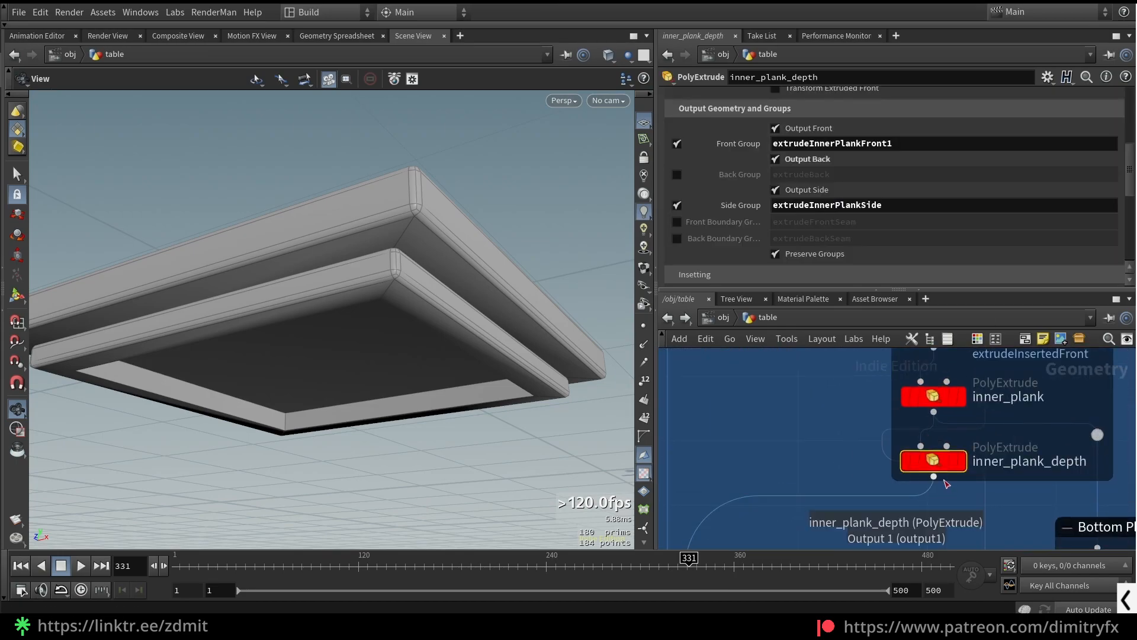
scroll(841, 521, "down", 5)
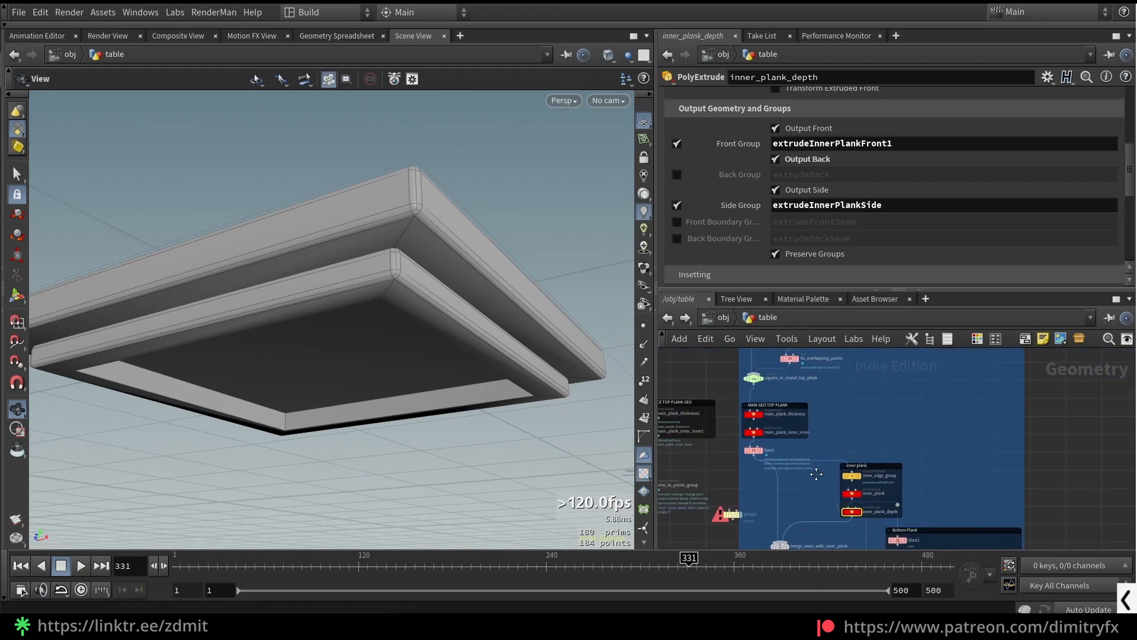
Step: Display USD_prim_path1 below the bevels and review the primitive name it assigns
middle_click_drag(816, 478, 808, 362)
middle_click_drag(839, 480, 868, 357)
scroll(806, 410, "up", 3)
left_click(781, 373)
left_click(796, 373)
scroll(745, 398, "down", 1)
middle_click_drag(754, 404, 784, 452)
scroll(837, 443, "up", 2)
scroll(836, 442, "up", 1)
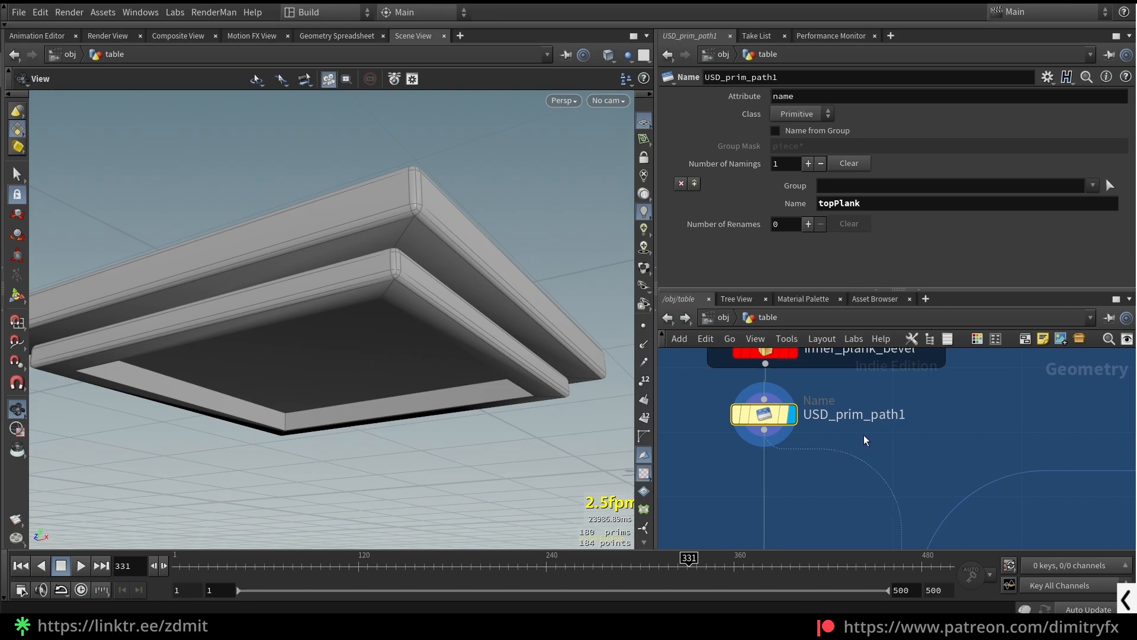
Step: Examine how USD_prim_path1 and the Bottom Plank branch connect to the switch that enables or disables the bottom plank
scroll(855, 435, "down", 3)
scroll(751, 457, "up", 1)
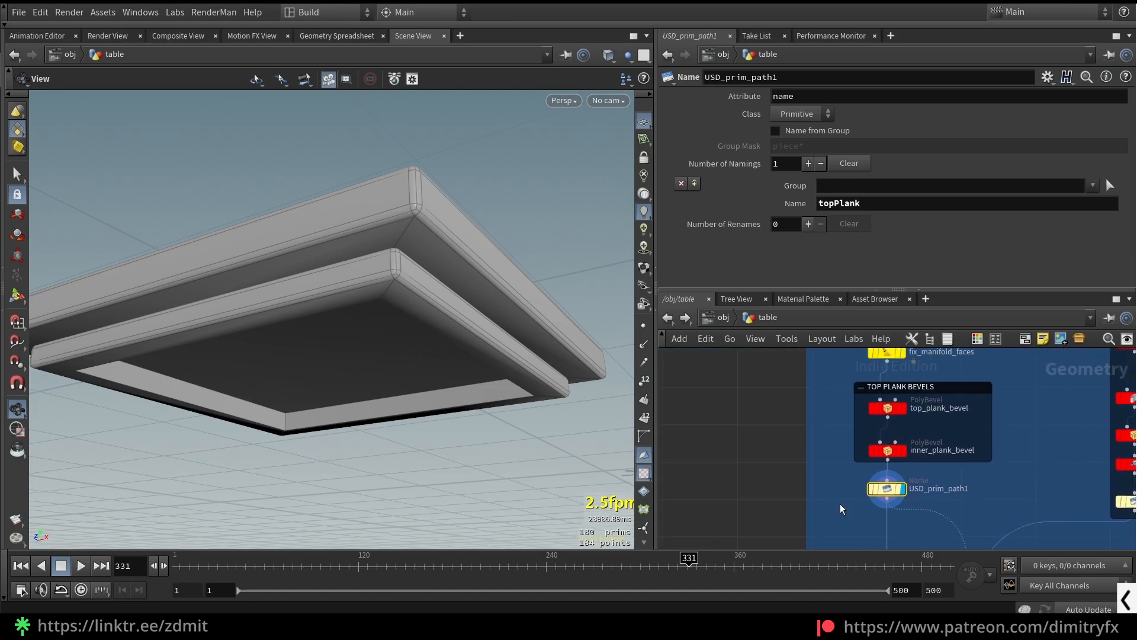
scroll(768, 443, "down", 2)
middle_click_drag(760, 412, 790, 456)
scroll(778, 440, "down", 3)
left_click_drag(793, 376, 770, 488)
scroll(836, 493, "up", 2)
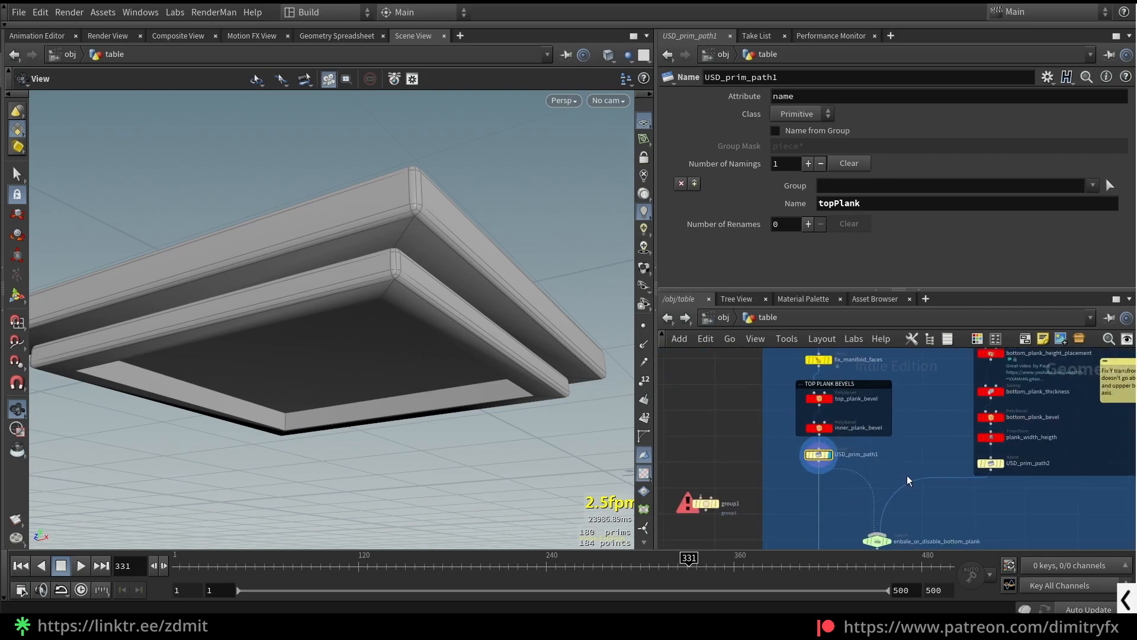
scroll(900, 468, "down", 3)
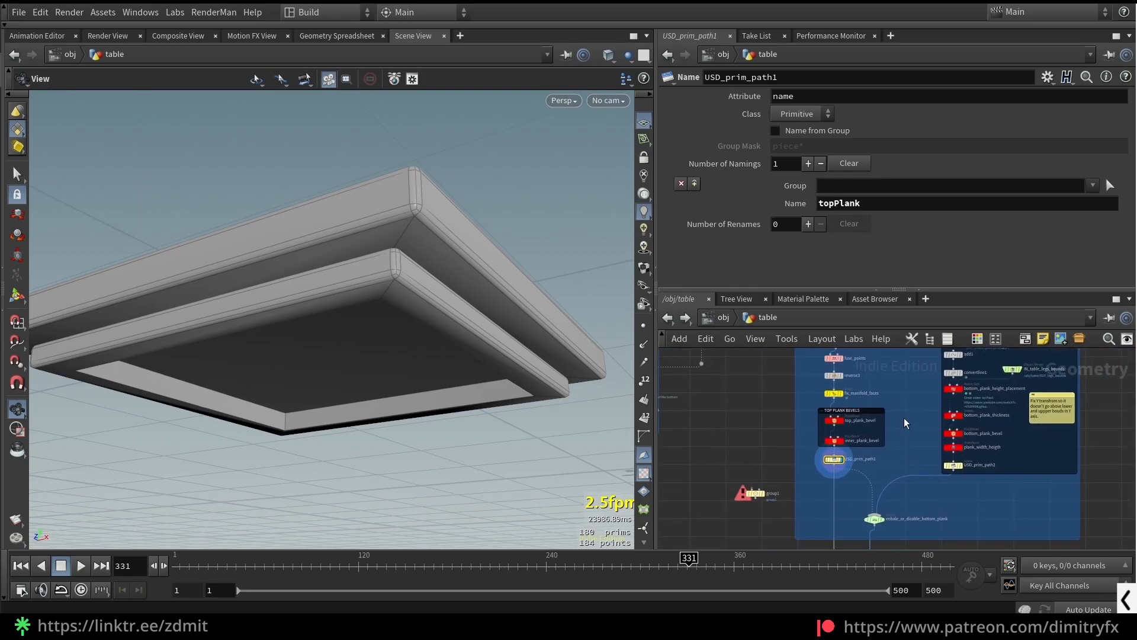
Step: Display the legs line node in the TABLE LEGS branch, frame it in the viewport and review its settings
scroll(915, 411, "up", 3)
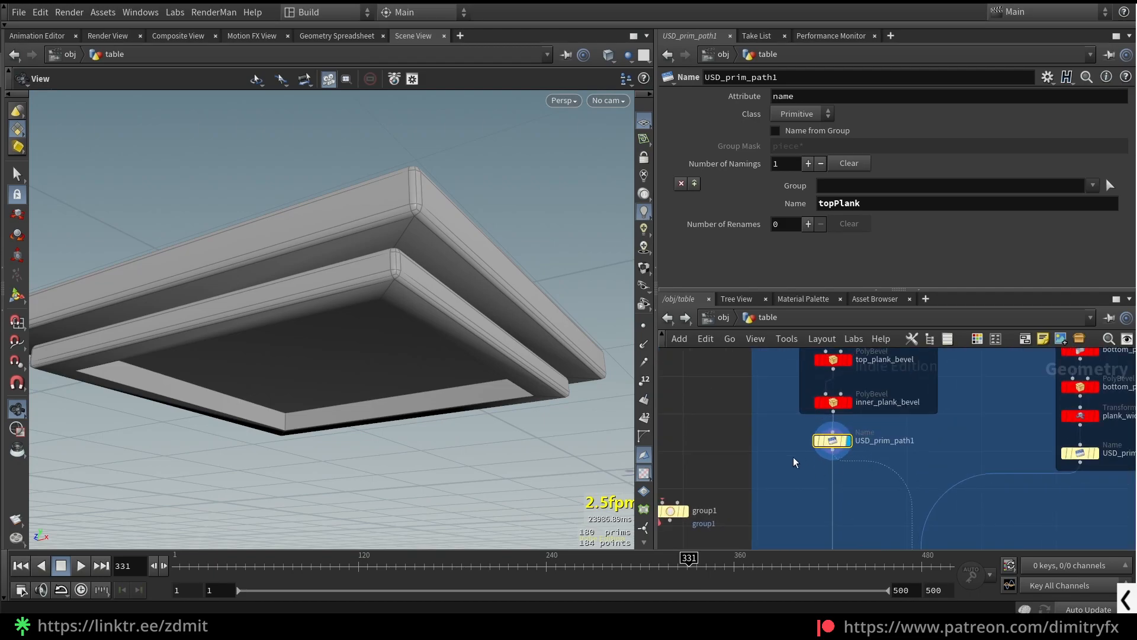
scroll(979, 439, "down", 3)
middle_click_drag(979, 434, 913, 487)
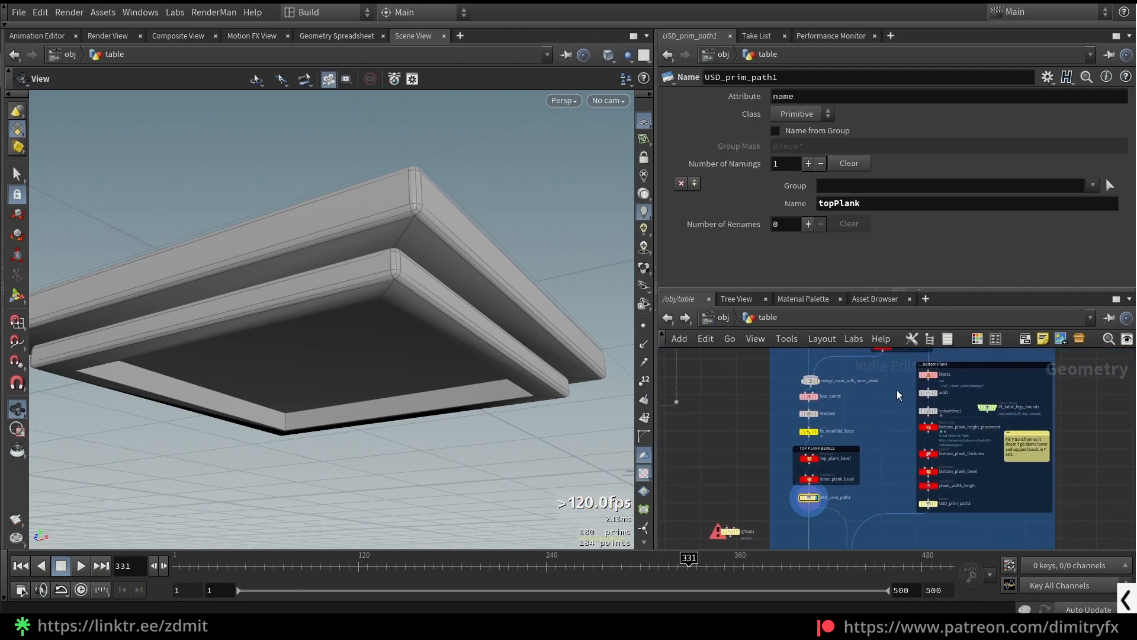
scroll(898, 397, "up", 3)
scroll(896, 398, "down", 3)
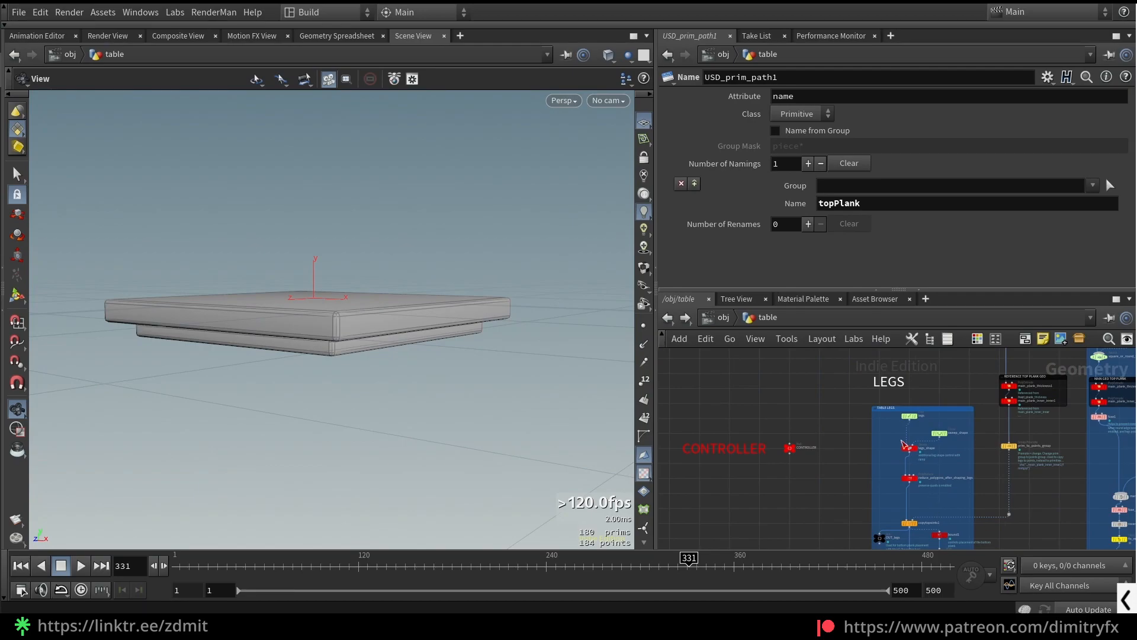
left_click_drag(889, 441, 940, 411)
scroll(910, 417, "up", 4)
left_click(910, 417)
left_click(923, 417)
key("space+f")
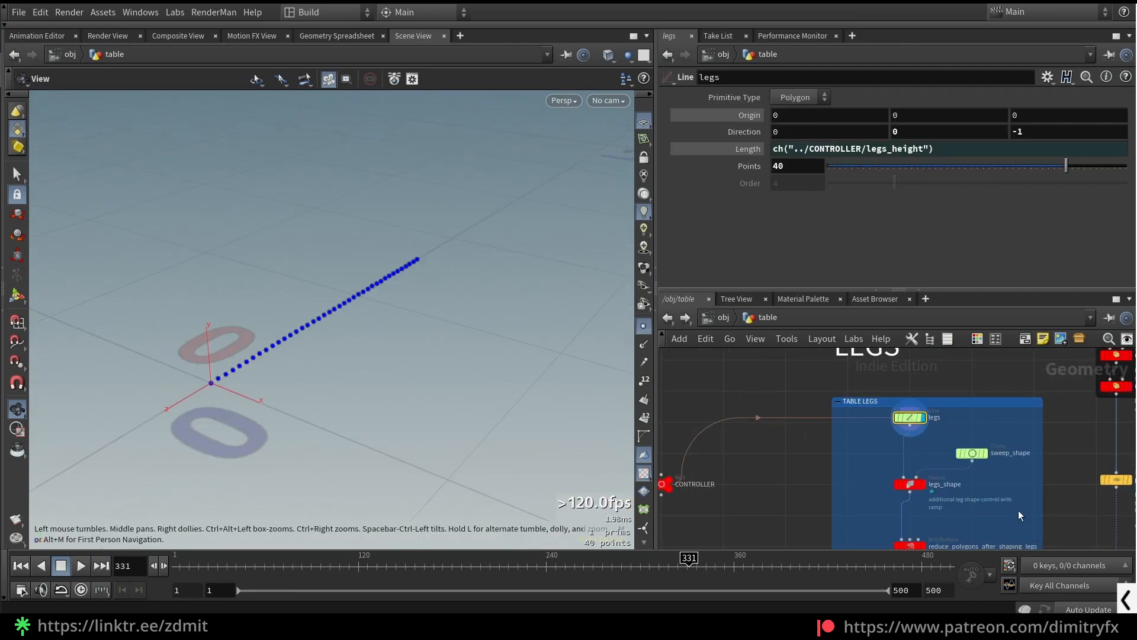
Step: Display the legs_shape sweep, check the sweep_shape circle feeding it, and hide the point markers in the viewport
left_click(923, 484)
scroll(947, 499, "up", 3)
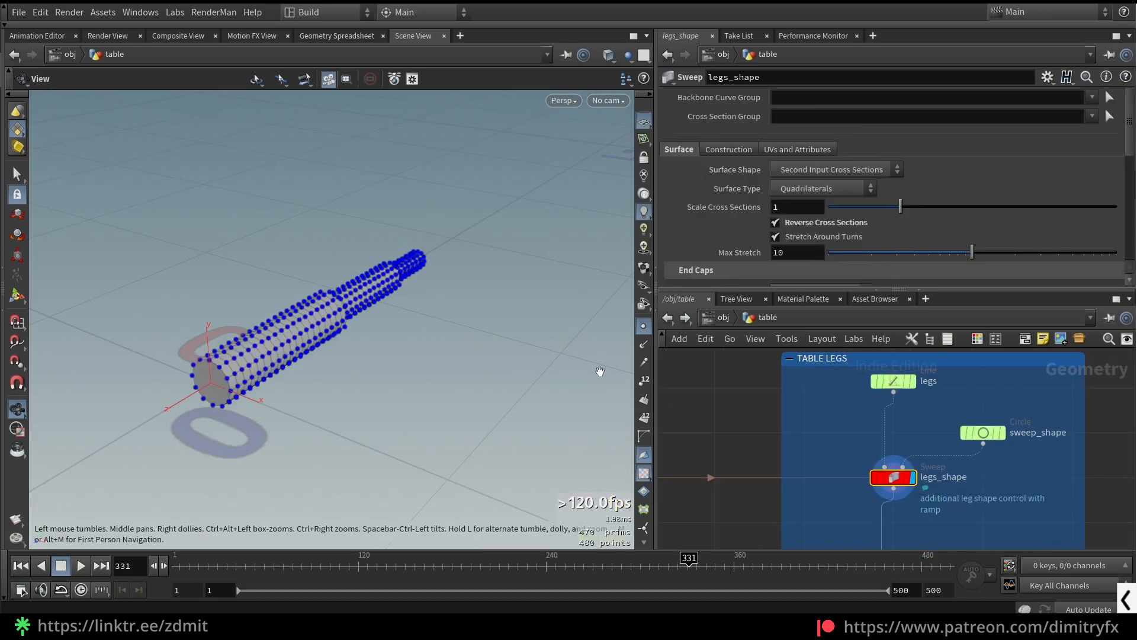
left_click(980, 432)
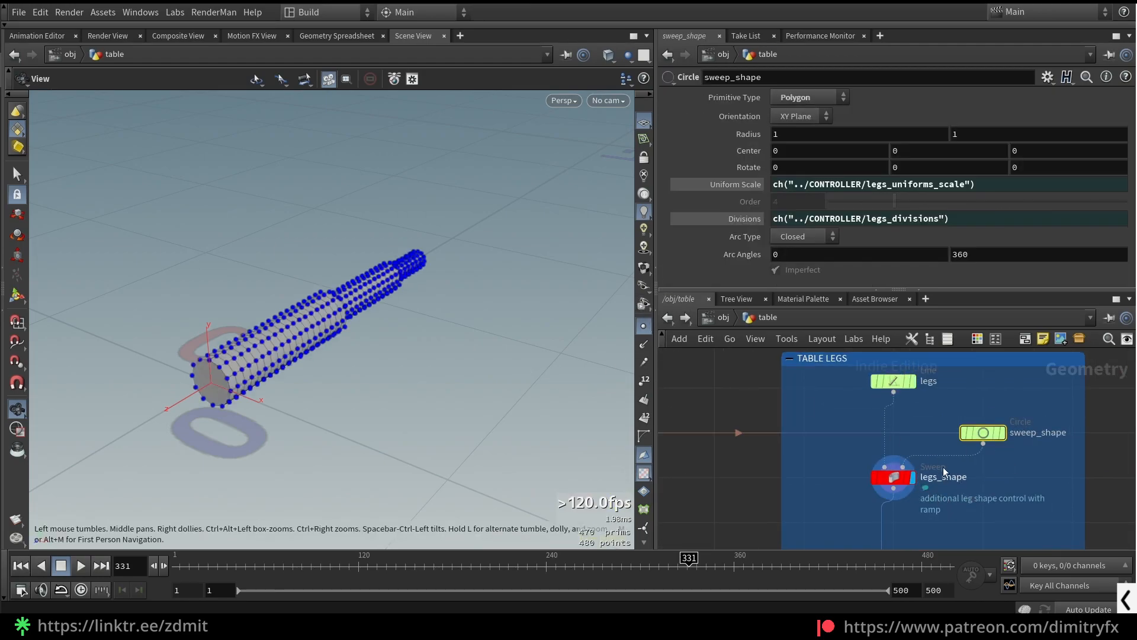
scroll(901, 471, "up", 2)
left_click(879, 486)
left_click(1008, 422)
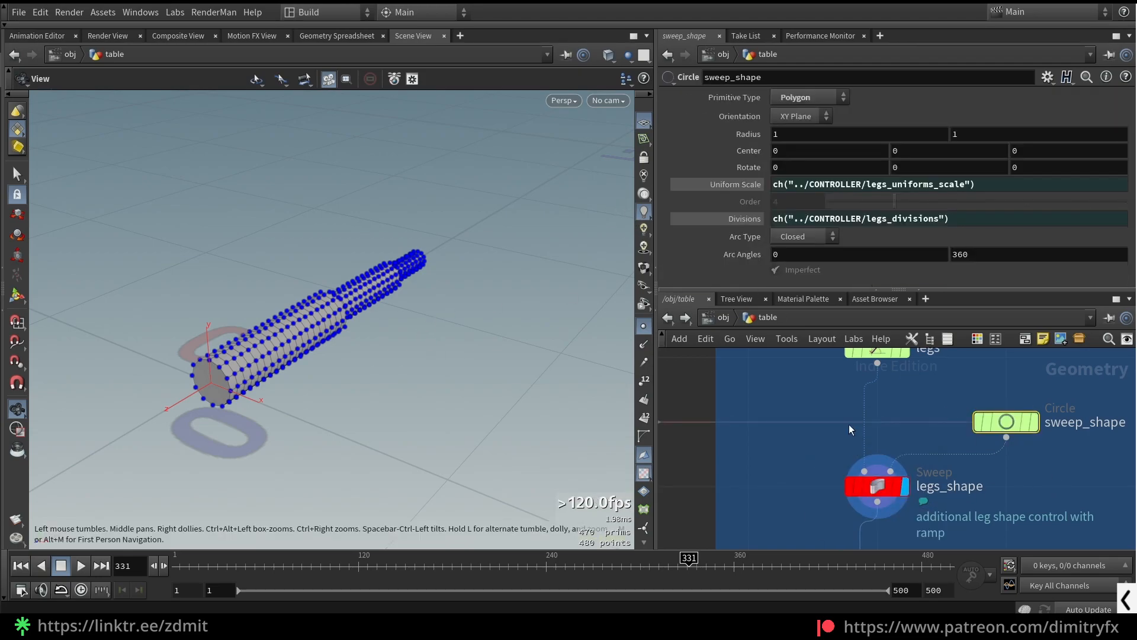
left_click(643, 325)
left_click_drag(292, 274, 231, 282)
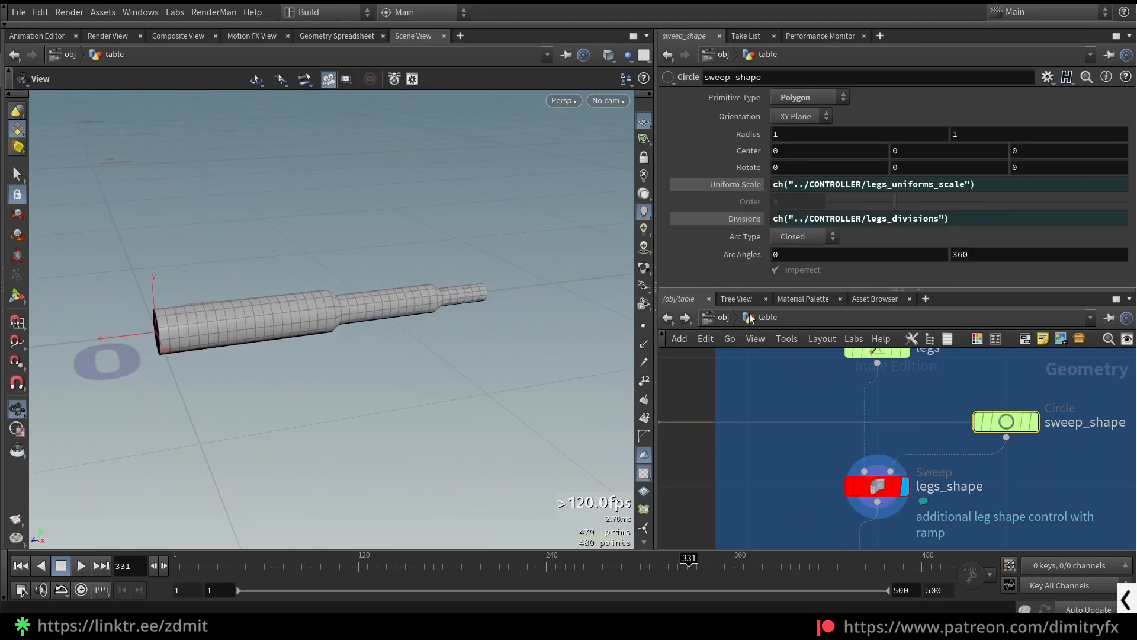
Step: Try a different radius for the sweep_shape circle and undo the parameter change
left_click(1007, 437)
left_click_drag(1059, 461, 965, 388)
left_click_drag(802, 453, 879, 502)
left_click_drag(1054, 455, 990, 400)
middle_click_drag(789, 130, 859, 159)
key("ctrl+z")
key("ctrl+z")
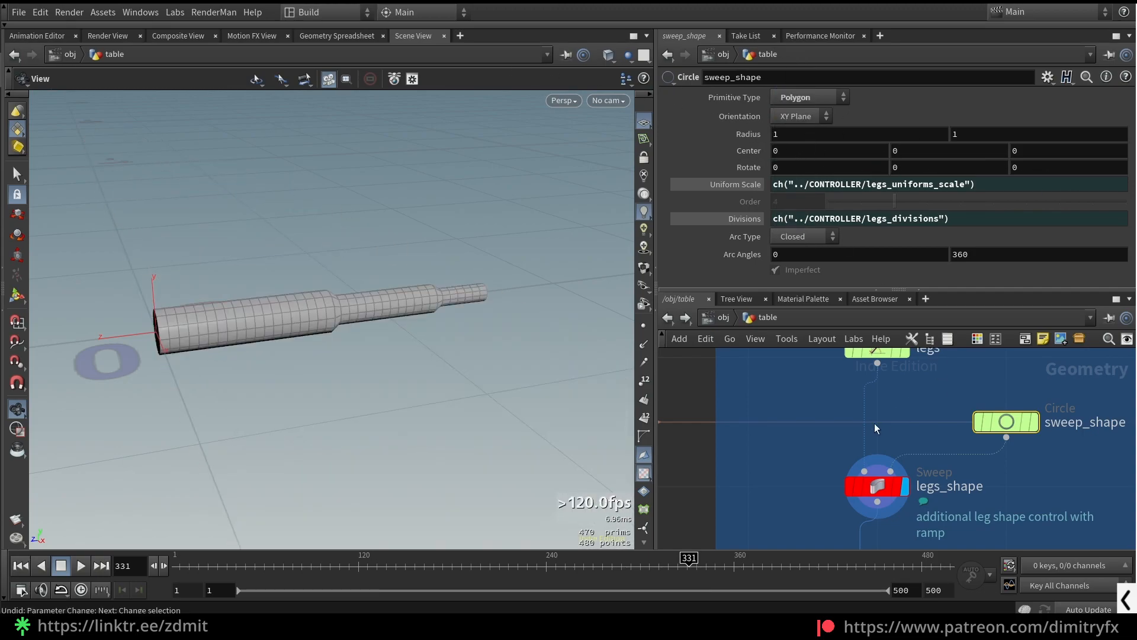
Step: Review the End Cap Type options of the legs_shape sweep
left_click(893, 472)
scroll(734, 222, "down", 8)
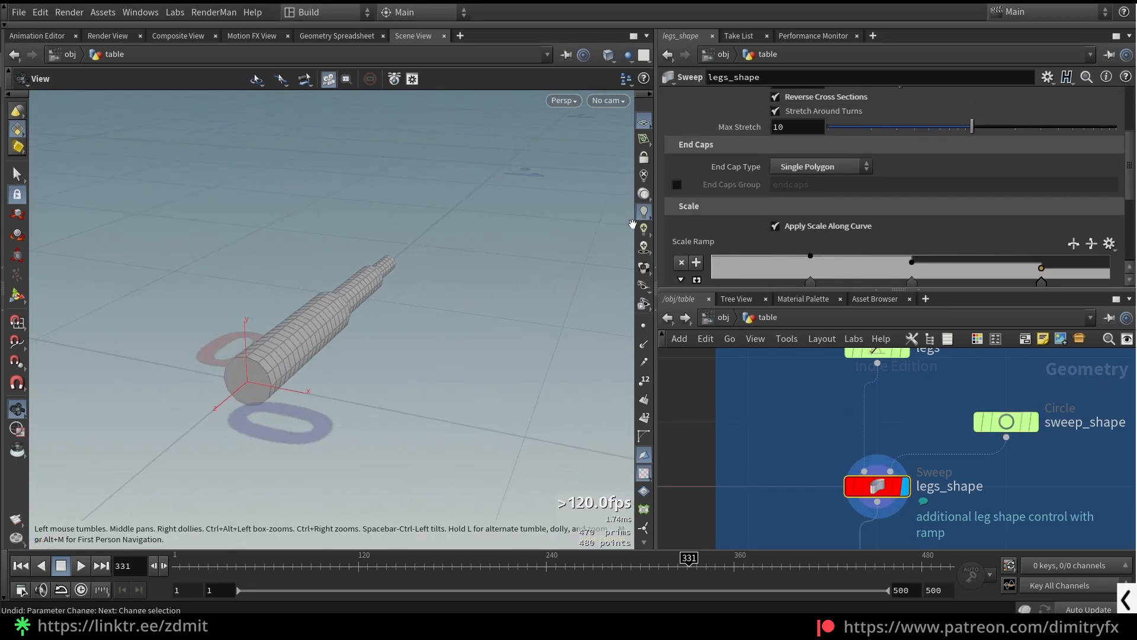
left_click(803, 167)
left_click(756, 169)
left_click(826, 169)
left_click(921, 174)
Step: Examine the Scale Ramp presets and middle point of legs_shape, along with its Rotation settings
scroll(933, 169, "down", 3)
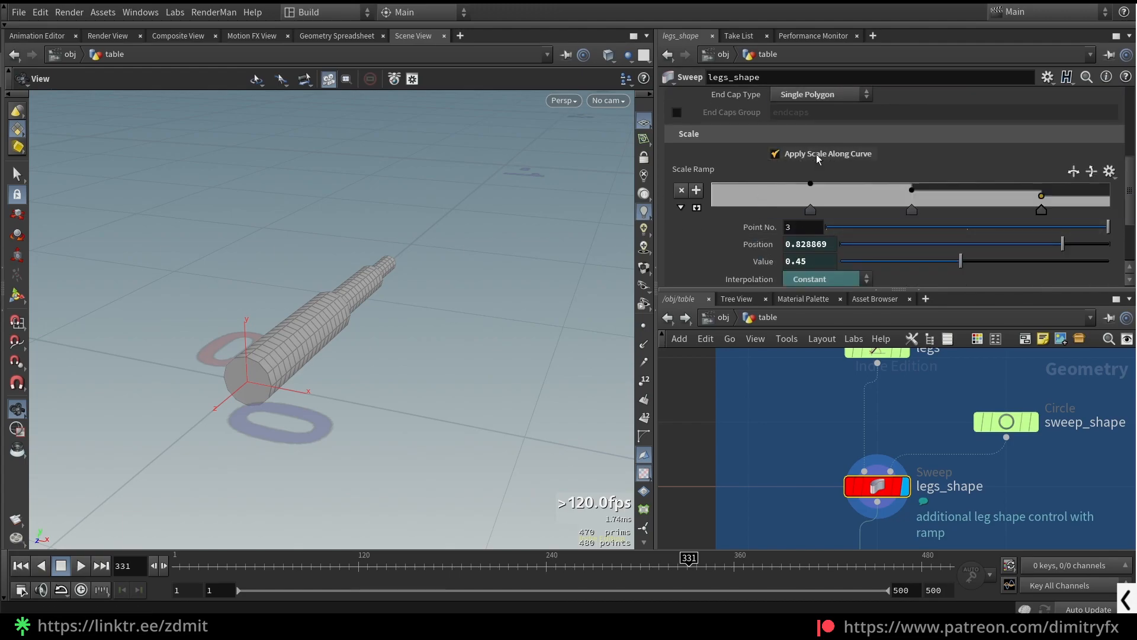
left_click(1109, 172)
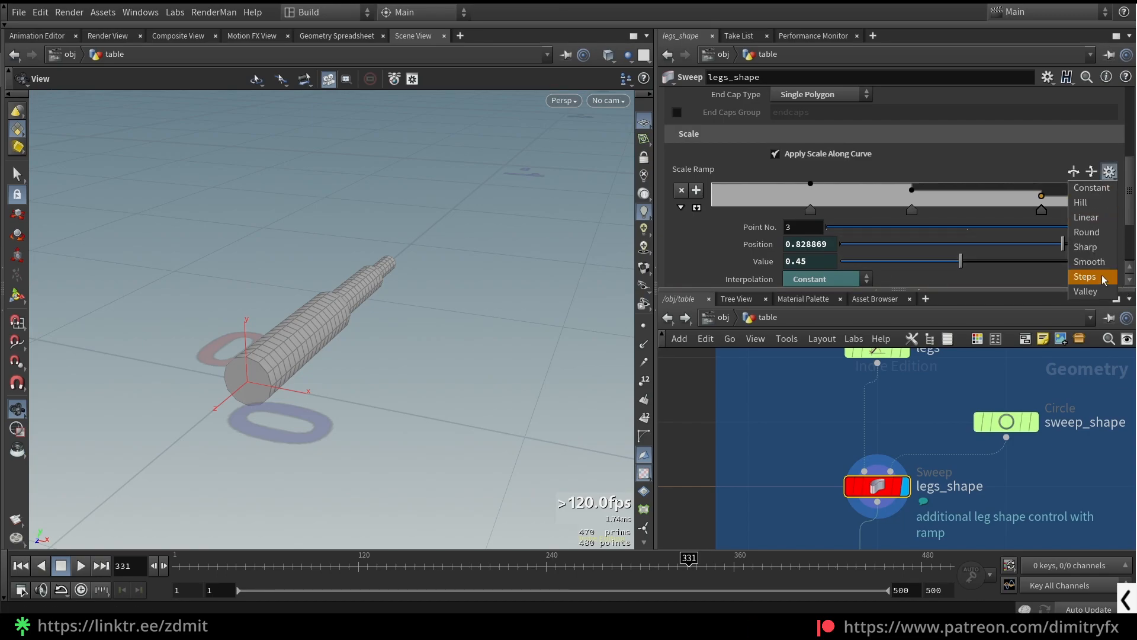
left_click(912, 190)
scroll(941, 178, "down", 2)
scroll(826, 428, "down", 2)
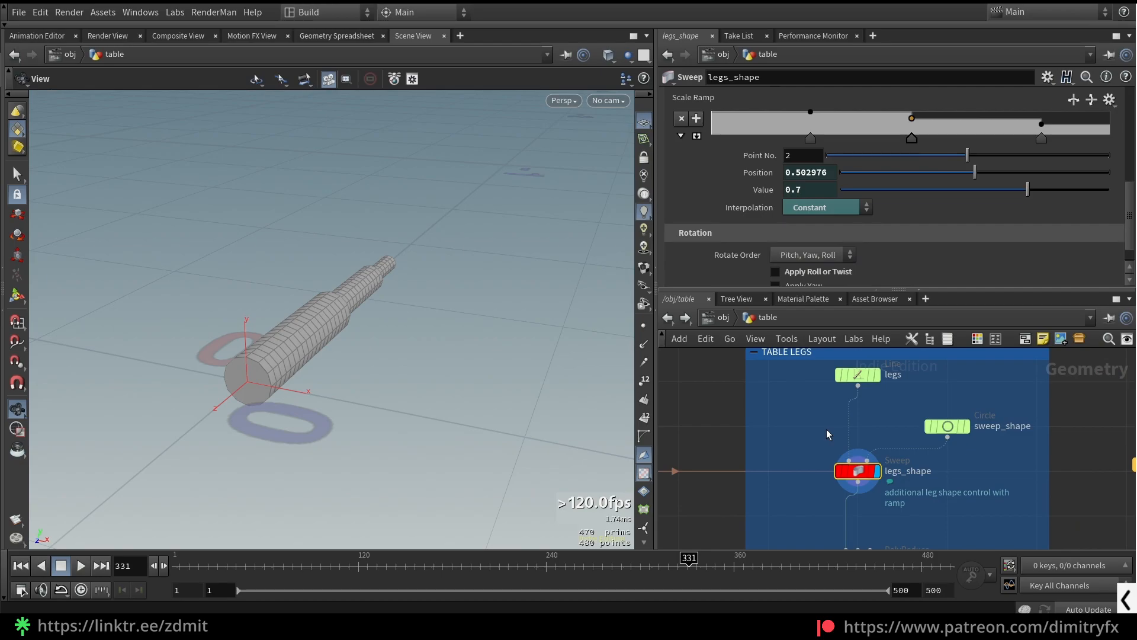
scroll(746, 219, "down", 1)
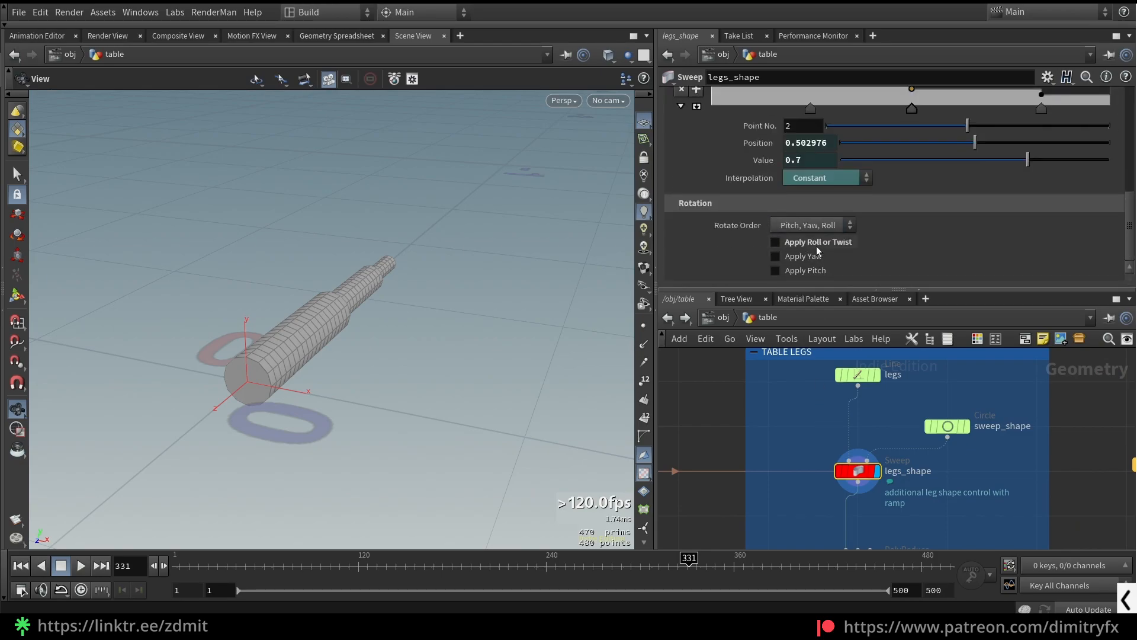
Step: Toggle Reverse Cross Sections on legs_shape off and on to compare its effect on the leg
scroll(763, 223, "up", 3)
scroll(761, 224, "up", 5)
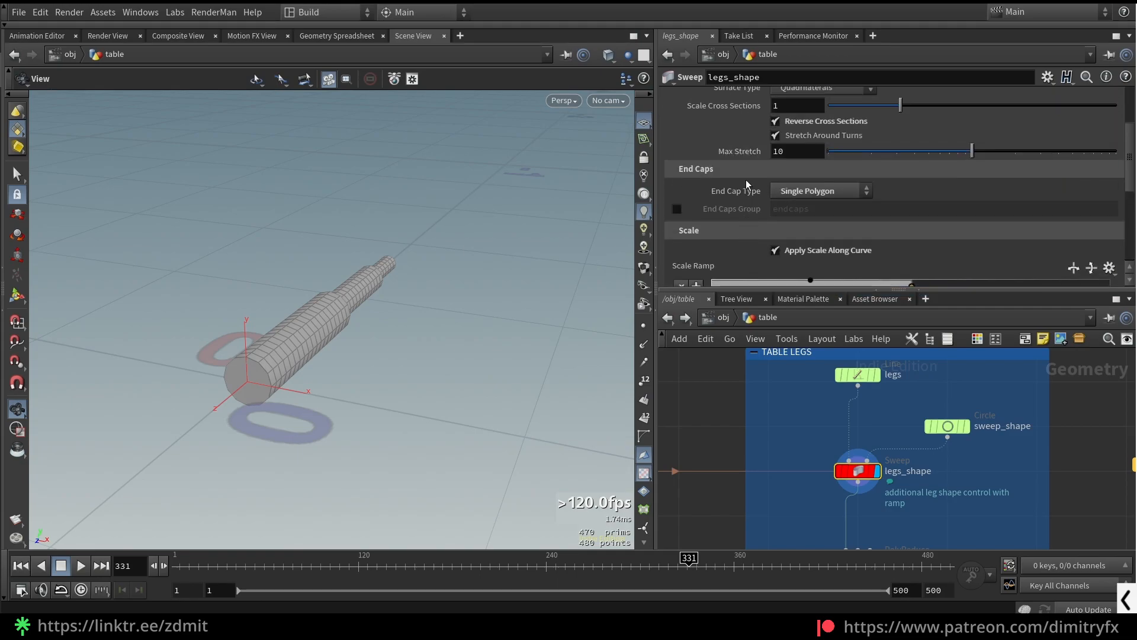
left_click(805, 214)
left_click(804, 214)
left_click(804, 215)
left_click(805, 215)
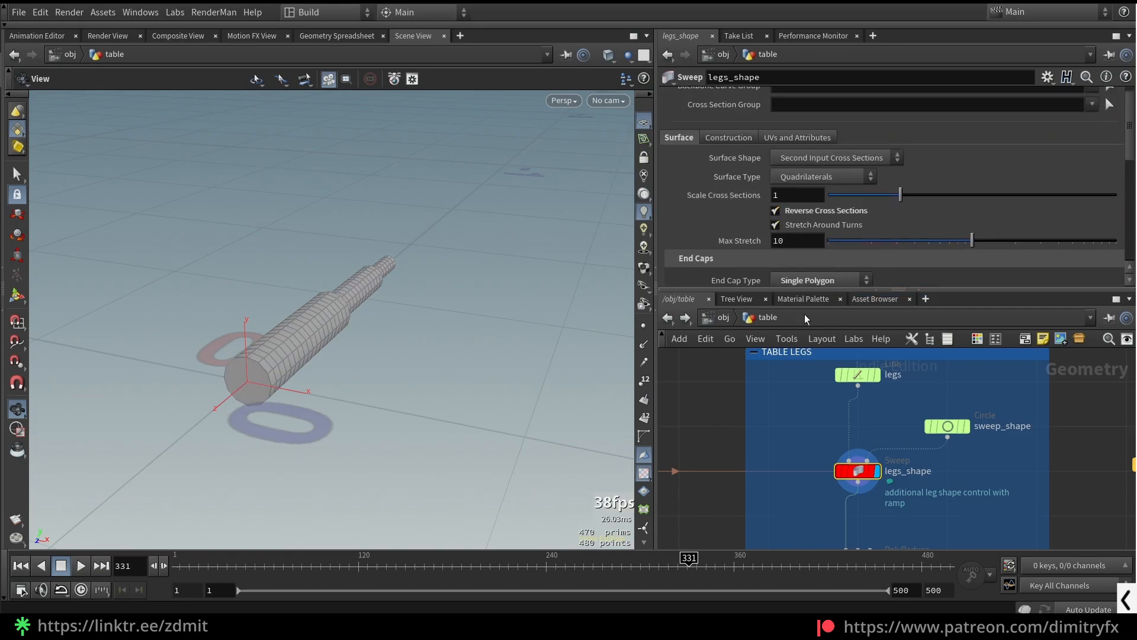
left_click(792, 214)
left_click(791, 214)
Step: Compare the sweep_shape circle's parameters with the Surface settings of legs_shape
left_click(925, 425)
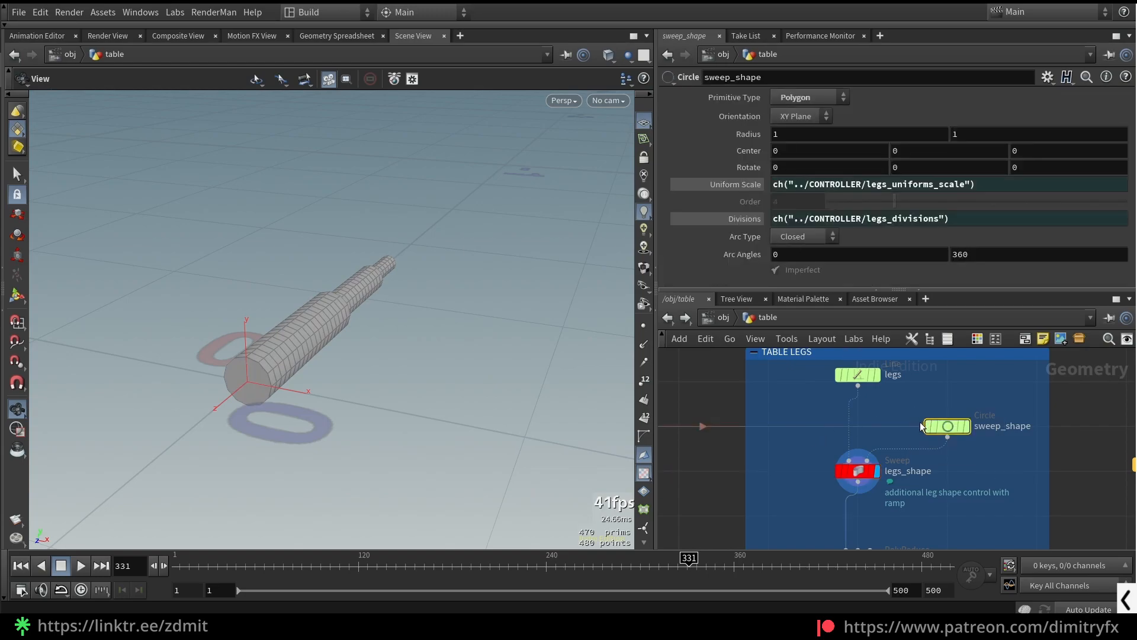
left_click(857, 471)
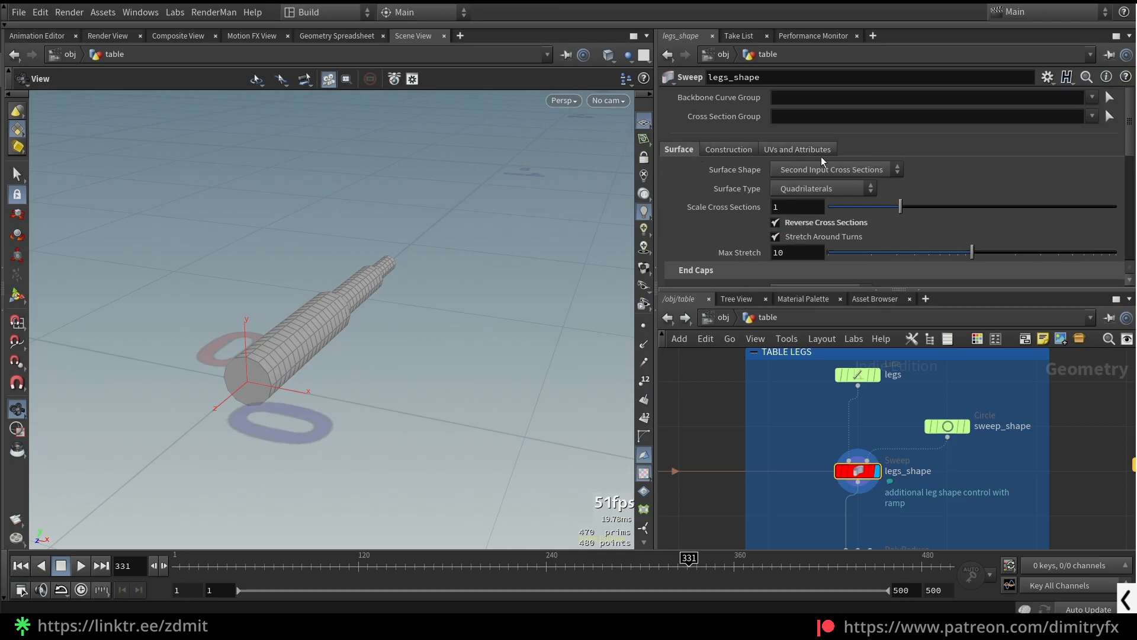
scroll(728, 216, "down", 5)
scroll(728, 215, "up", 5)
middle_click_drag(839, 497, 802, 423)
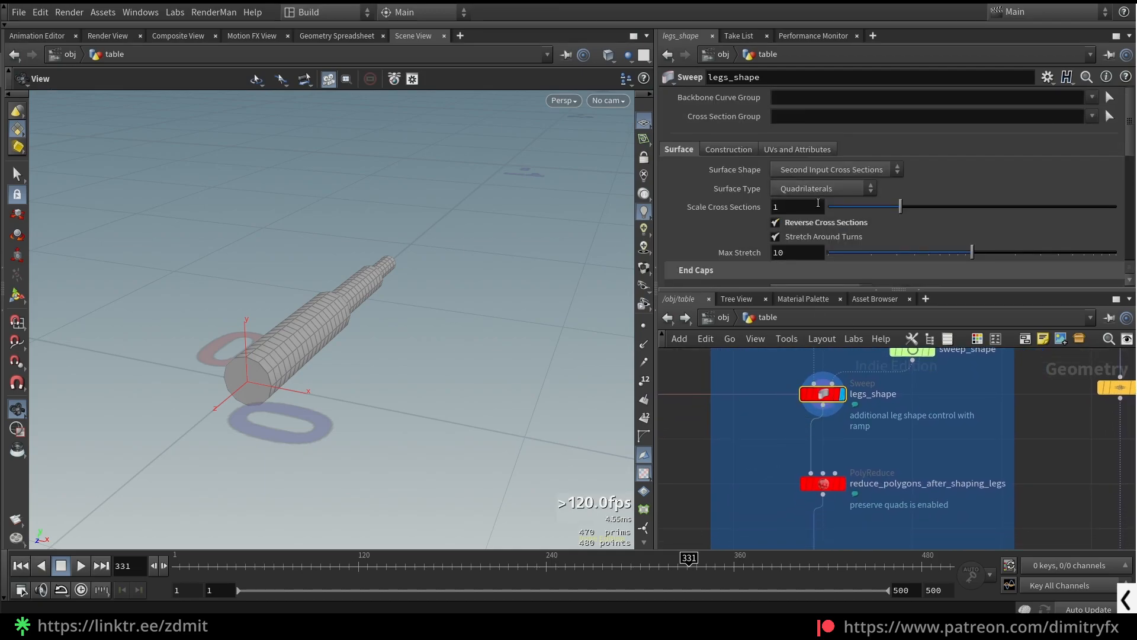
Step: Try to reshape the Scale Ramp directly on legs_shape and undo the ramp change
scroll(861, 257, "down", 3)
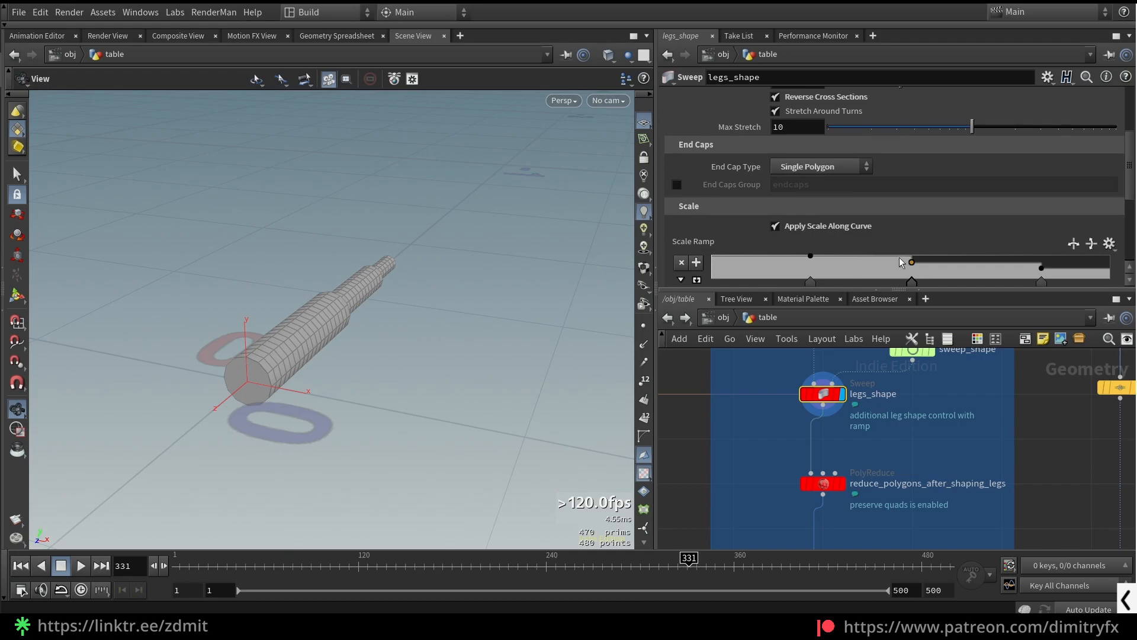
left_click_drag(820, 260, 876, 273)
key("ctrl+z")
Step: Add two points to the Legs shape ramp on CONTROLLER, one at position 0.0819672 with value 0.684211
scroll(805, 405, "down", 4)
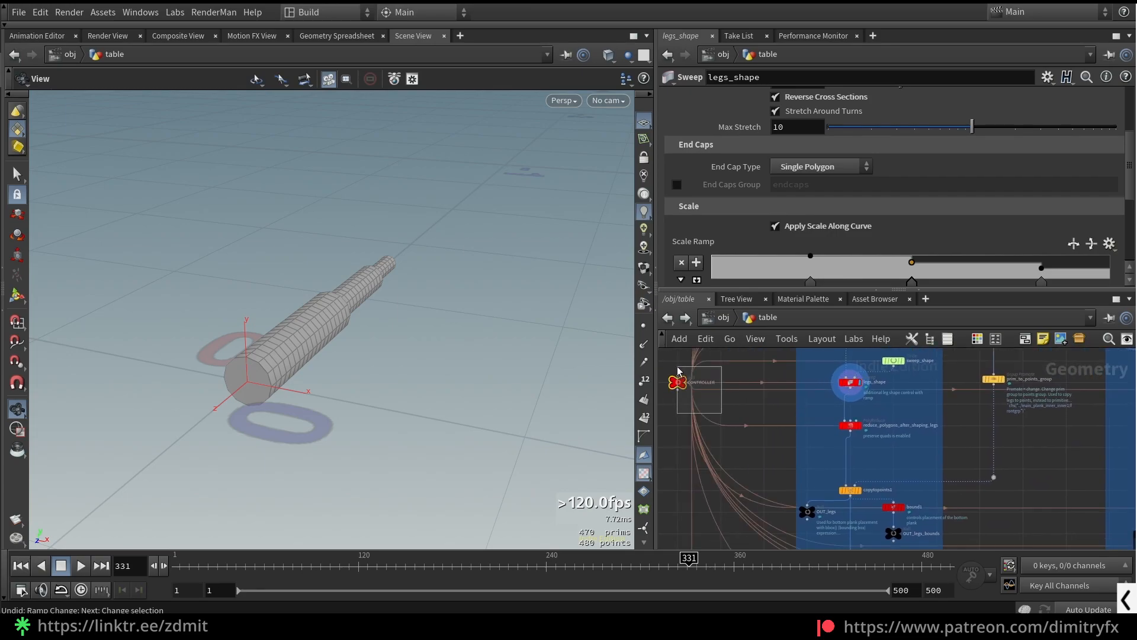
left_click_drag(678, 372, 678, 370)
scroll(888, 178, "down", 5)
left_click_drag(844, 163, 846, 167)
left_click_drag(716, 166, 745, 164)
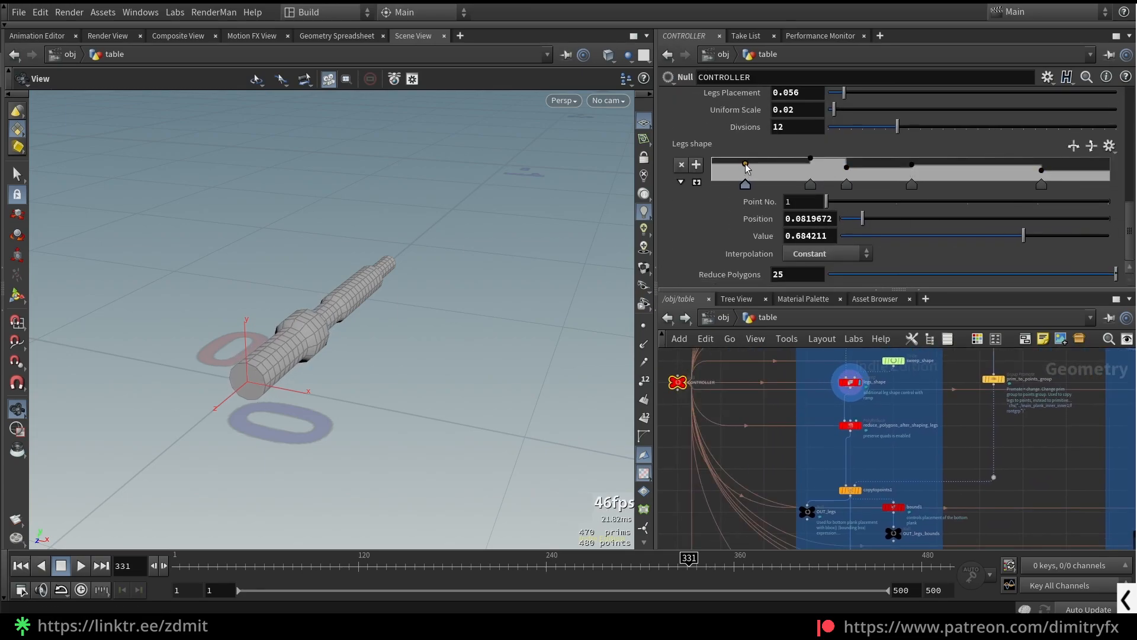
Step: Add points to the middle and end of the Legs shape ramp, and set point 7 to position 0.806259 and value 0.447368
left_click_drag(966, 167, 942, 158)
left_click_drag(340, 252, 292, 269)
left_click_drag(1061, 172, 1078, 177)
left_click_drag(1105, 177, 1101, 164)
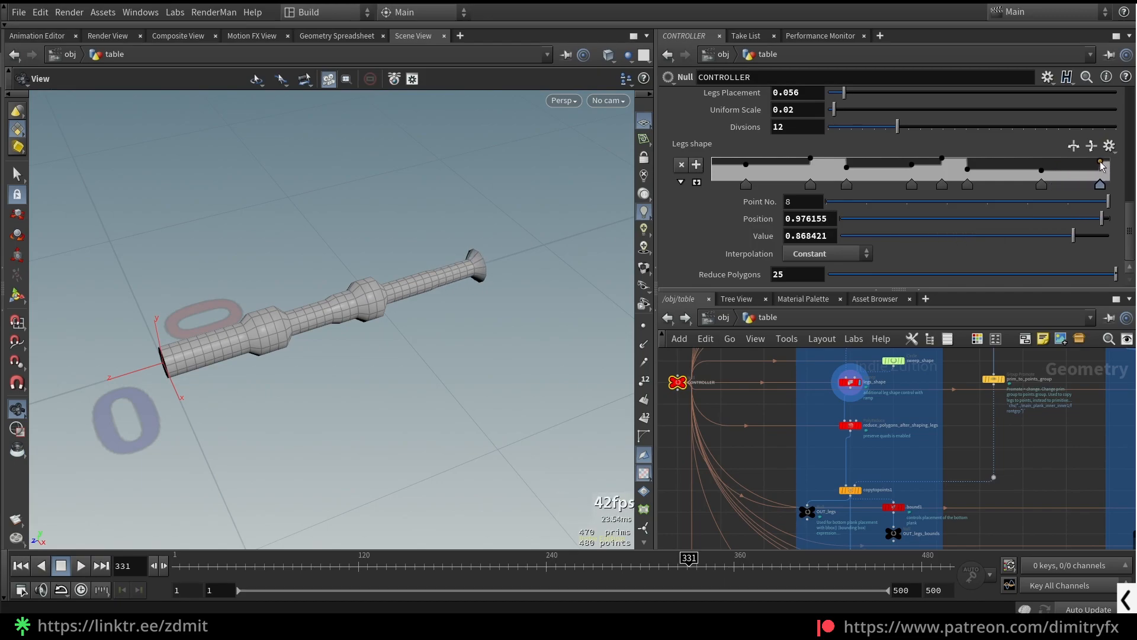
mouse_move(1041, 185)
left_mouse_down()
mouse_move(1101, 187)
mouse_move(1074, 165)
mouse_move(1032, 170)
left_mouse_up()
left_click_drag(326, 252, 353, 272)
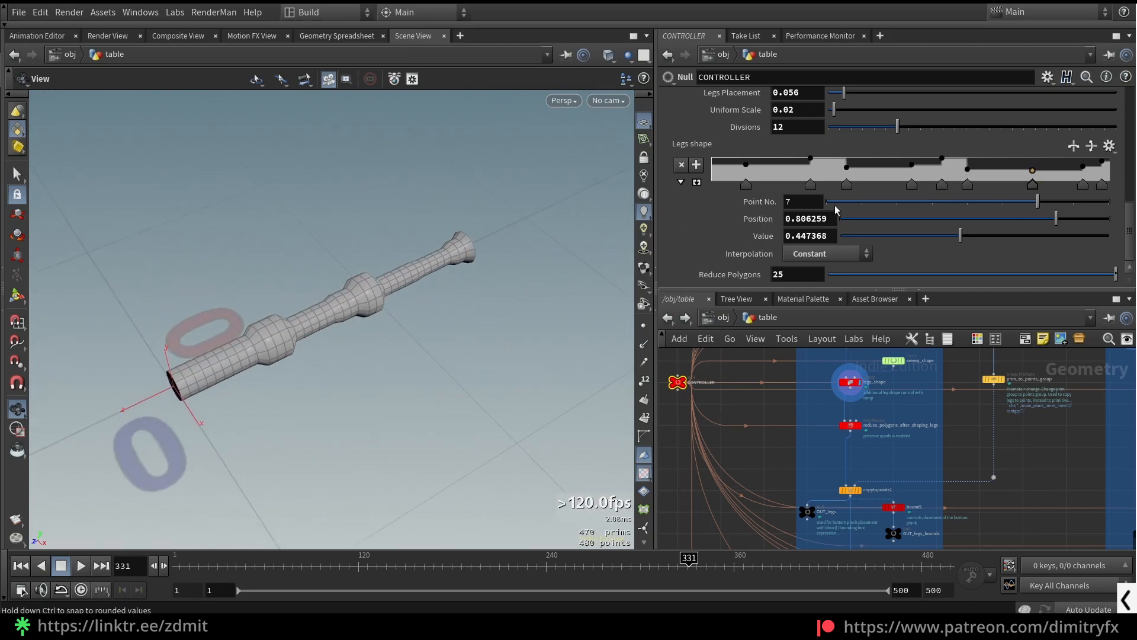
Step: Set Legs shape ramp point 2 to position 0.0536513, value 0.578947, and point 8 to position 0.815201, value 0.394737
left_click(729, 172)
mouse_move(729, 186)
left_mouse_down()
mouse_move(716, 186)
mouse_move(742, 176)
left_mouse_up()
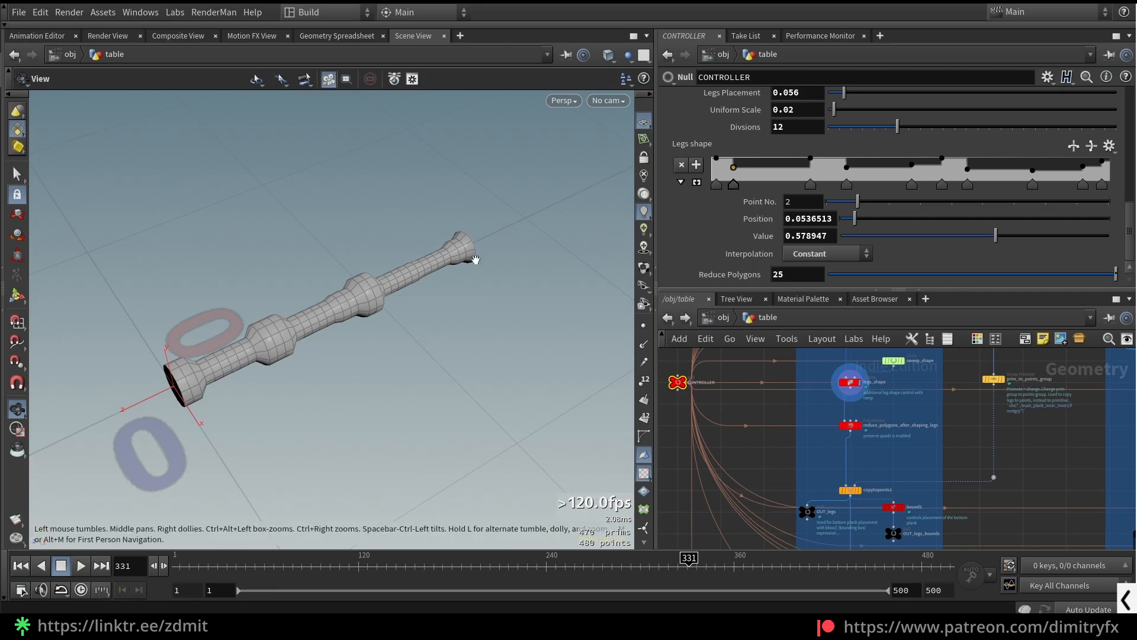
left_click_drag(532, 241, 256, 249)
left_click_drag(1036, 176, 1037, 176)
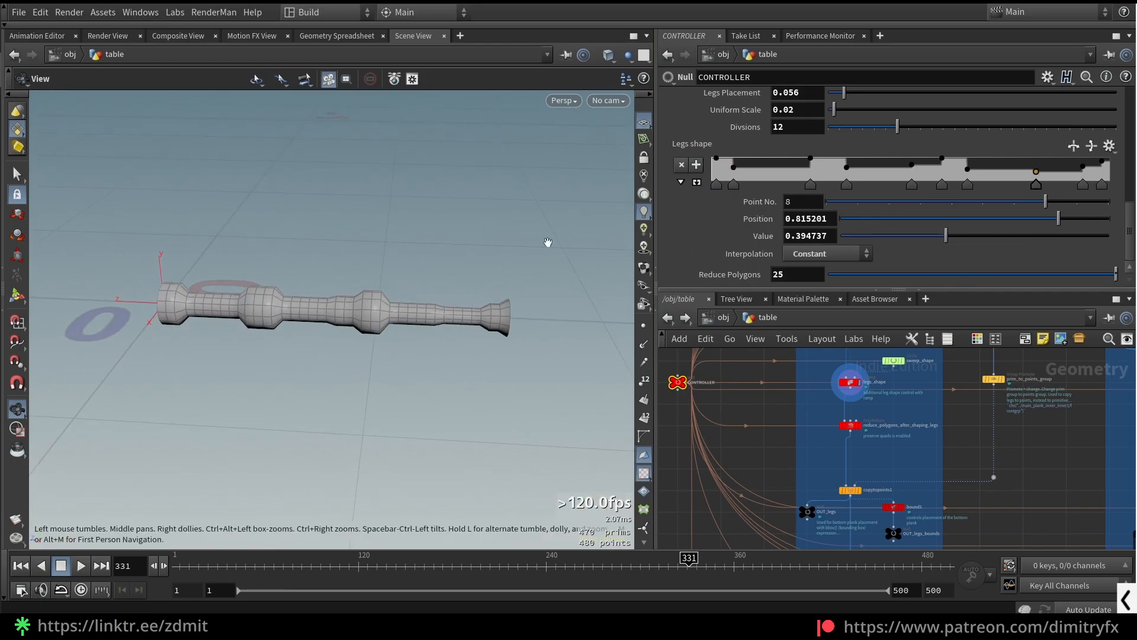
Step: Display merge1 and view the whole table with the reshaped legs from slightly below
scroll(869, 453, "up", 2)
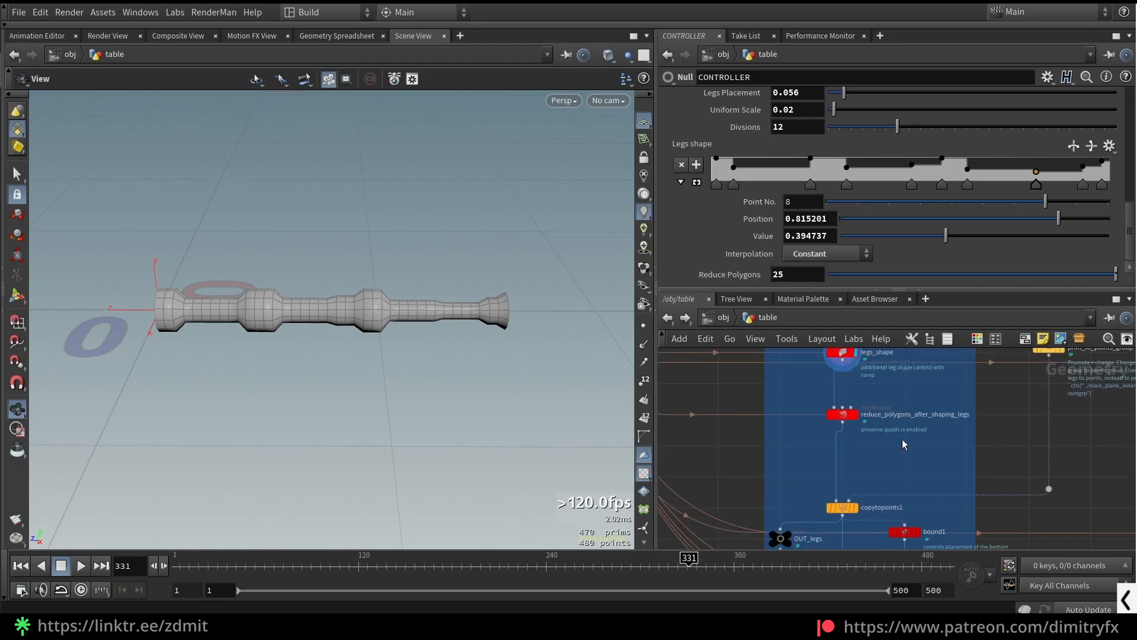
scroll(898, 439, "down", 5)
left_click(819, 401)
key("space+g")
left_click_drag(373, 368, 358, 290)
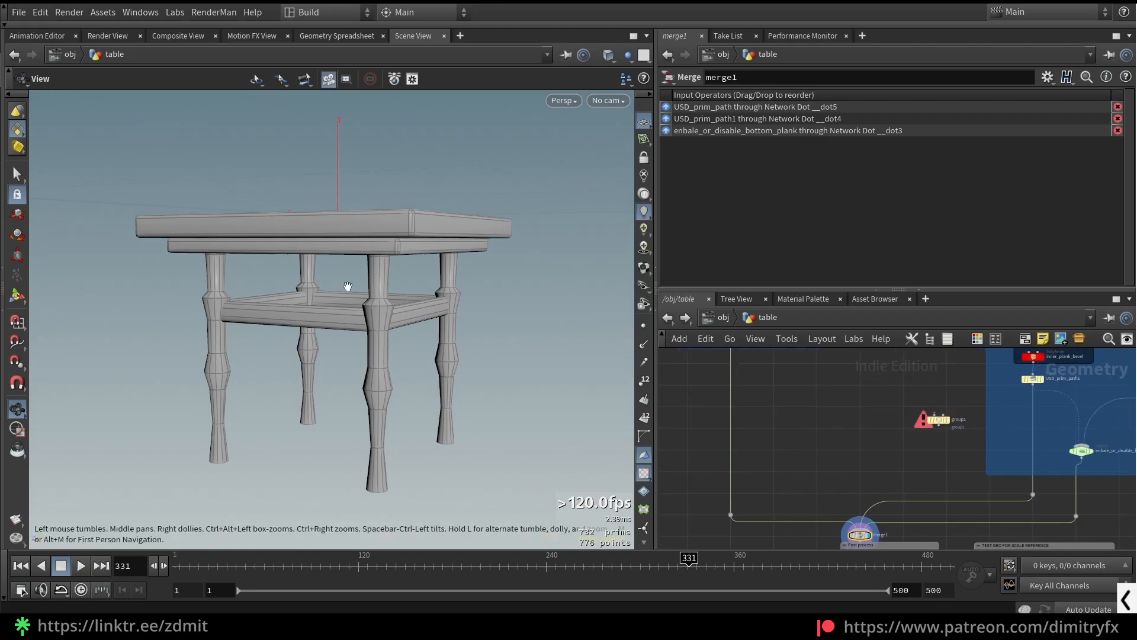
Step: Bypass and re-enable reduce_polygons_after_shaping_legs to compare the legs with and without polygon reduction
middle_click_drag(789, 421, 878, 531)
scroll(860, 455, "up", 4)
middle_click_drag(861, 455, 940, 572)
left_click(858, 469)
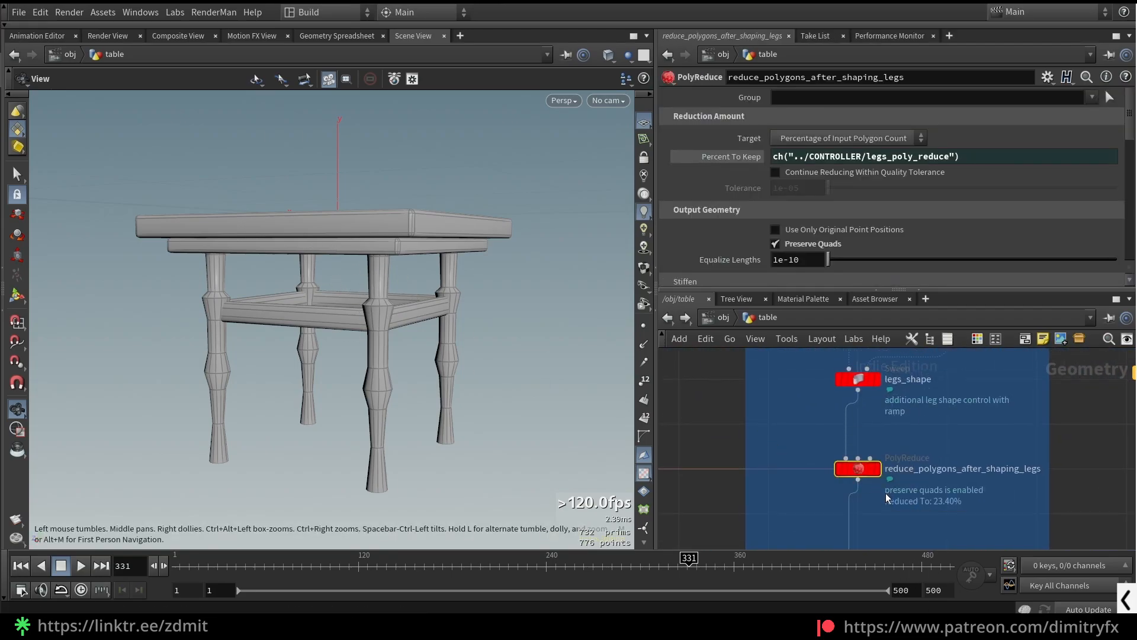
key("q")
key("q")
key("q")
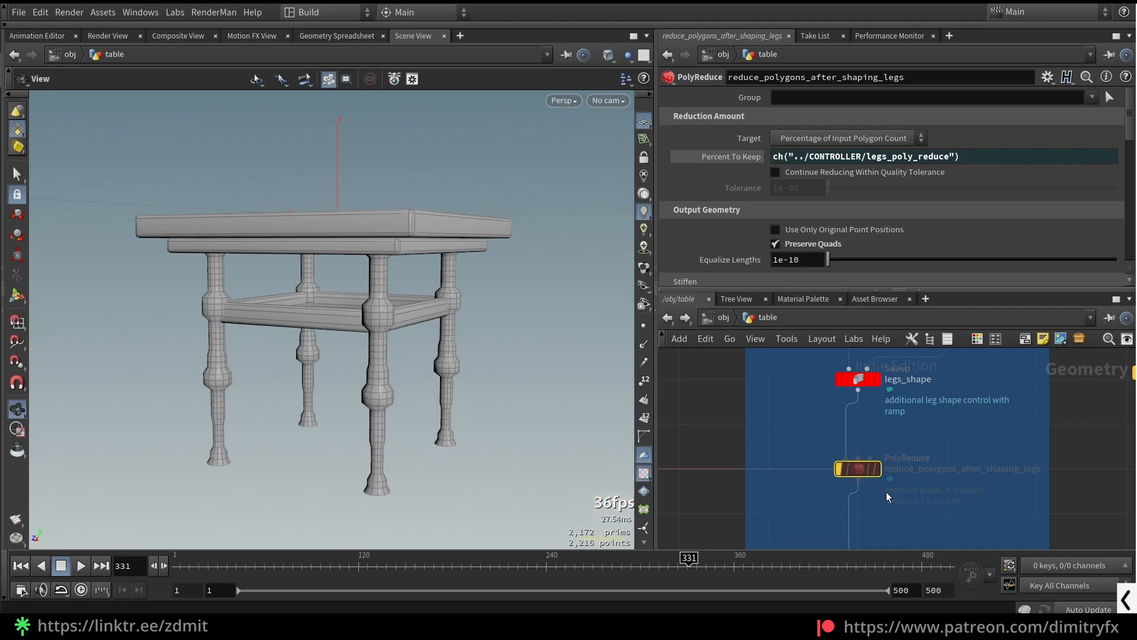
key("q")
key("q")
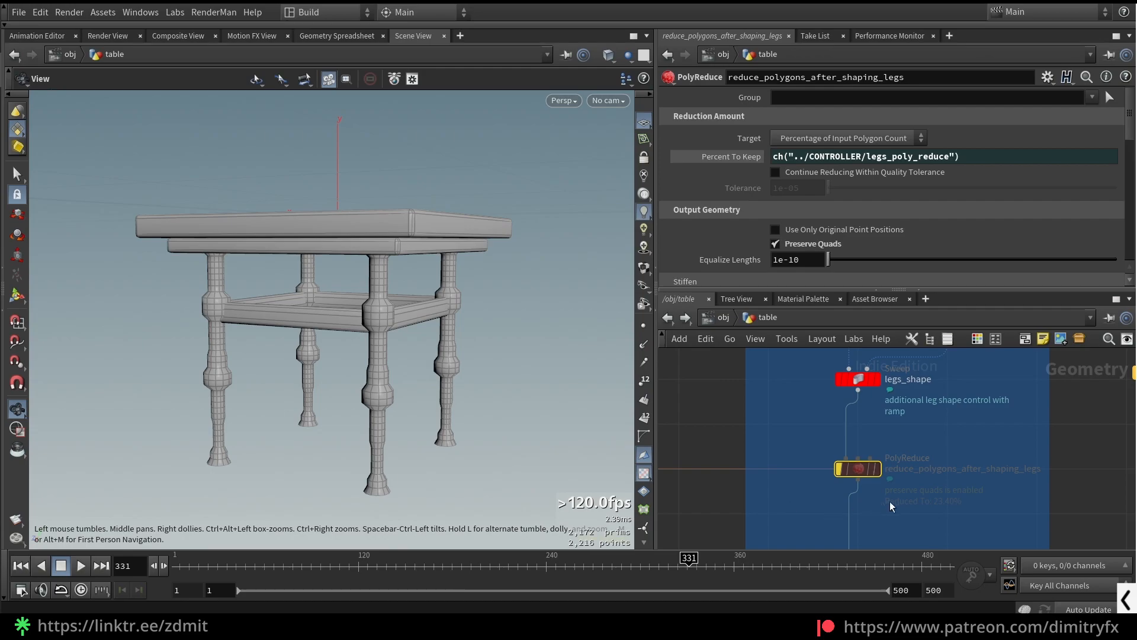
key("q")
Step: Set Reduce Polygons to 100 on the CONTROLLER node
scroll(769, 460, "down", 3)
scroll(971, 499, "up", 4)
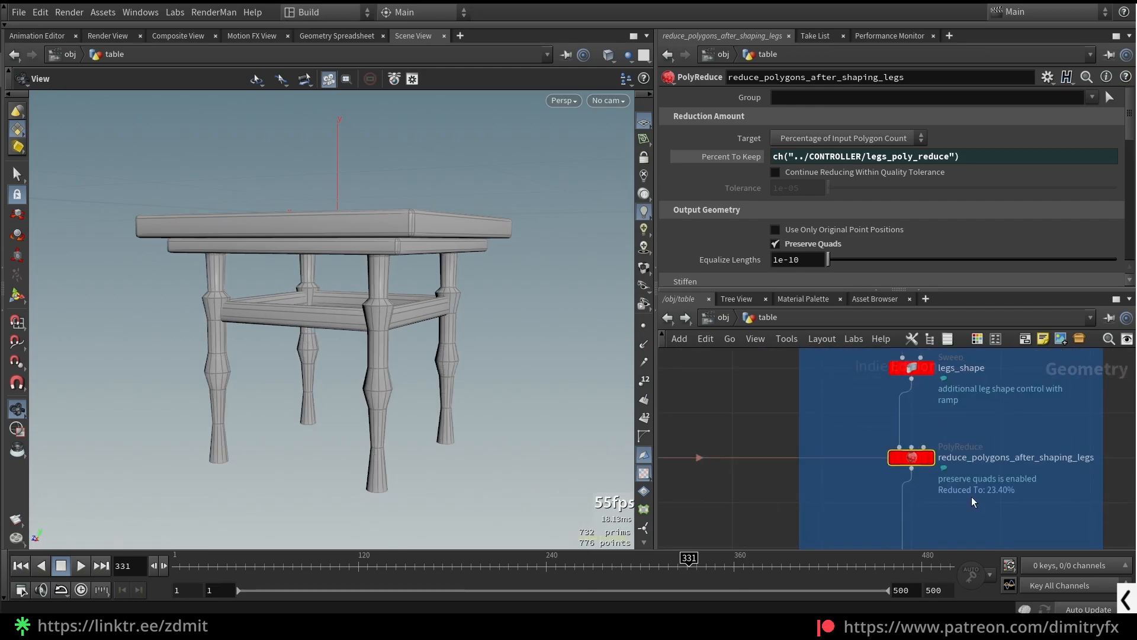
middle_click_drag(776, 488, 872, 473)
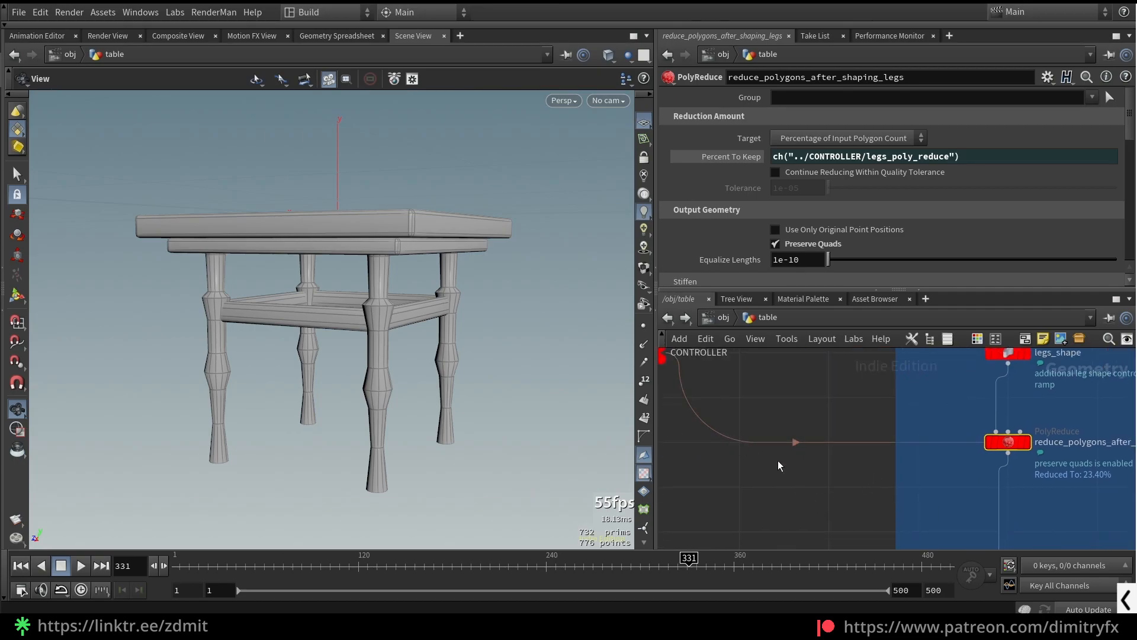
middle_click_drag(766, 458, 853, 518)
left_click(774, 398)
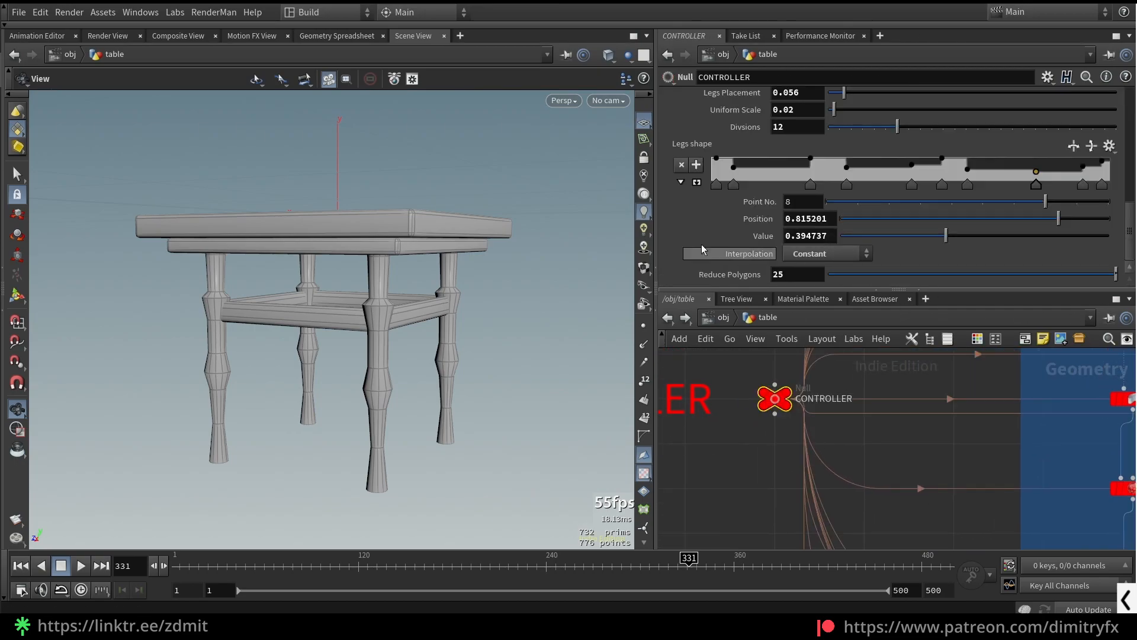
middle_click_drag(783, 275, 785, 253)
left_click_drag(789, 277, 754, 271)
type("100")
key("Return")
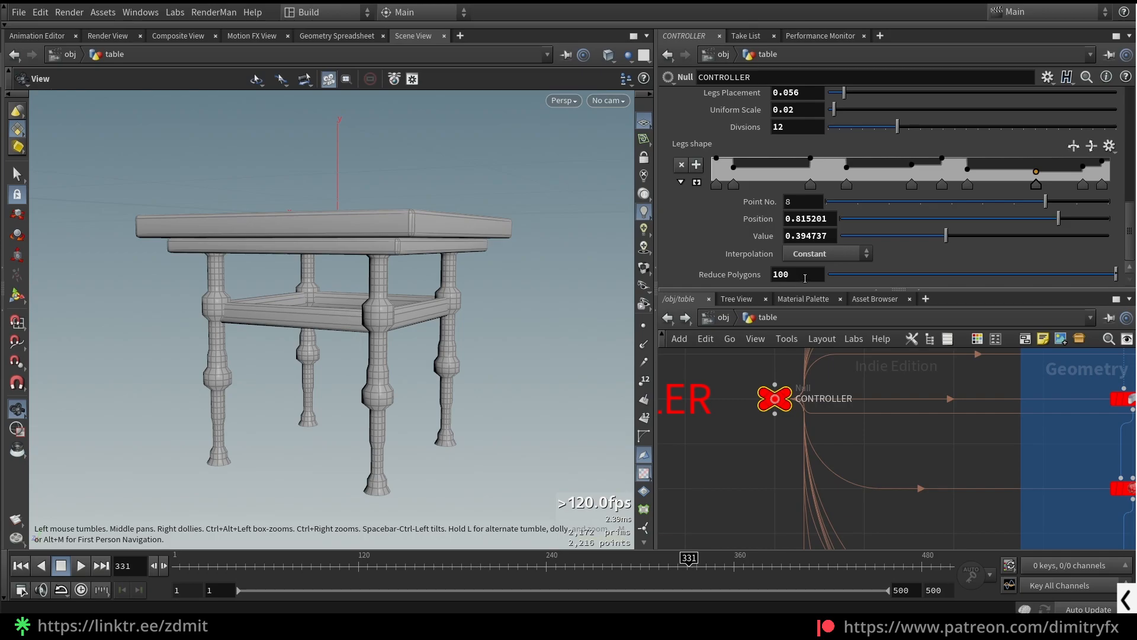
Step: Set Reduce Polygons to 52 on the CONTROLLER node and check the table with wireframe shading toggled off and on
middle_click_drag(804, 277, 492, 185)
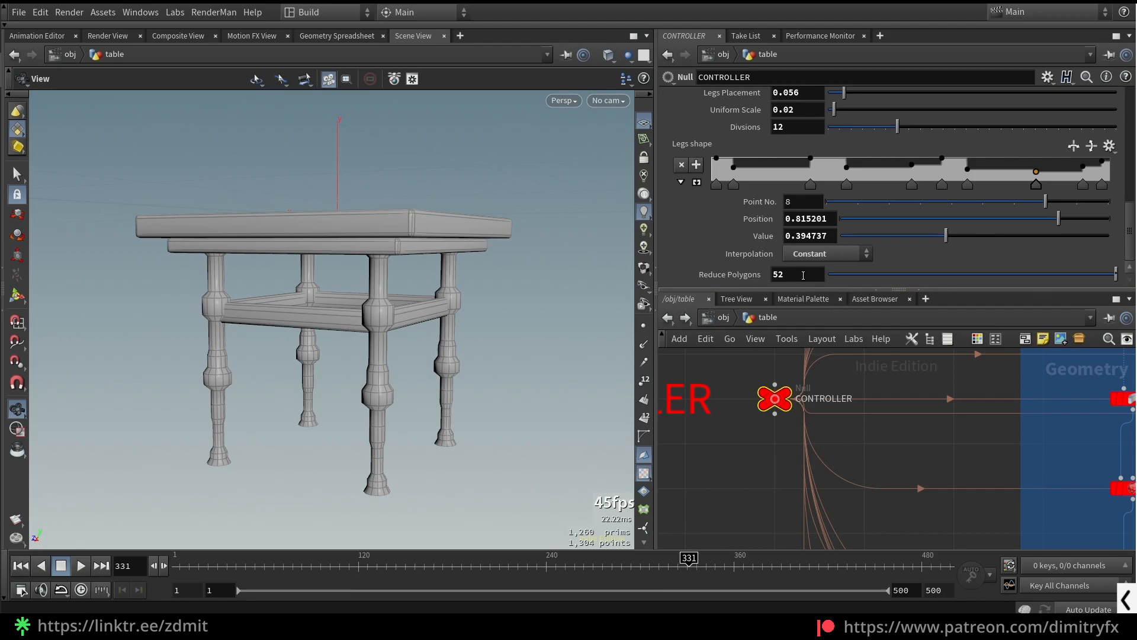
mouse_move(414, 355)
left_mouse_down()
mouse_move(373, 322)
mouse_move(409, 357)
left_mouse_up()
key("shift+w")
key("shift+w")
Step: Select reduce_polygons_after_shaping_legs and review its Percent To Keep expression and Preserve Quads option
middle_click_drag(1113, 543, 893, 505)
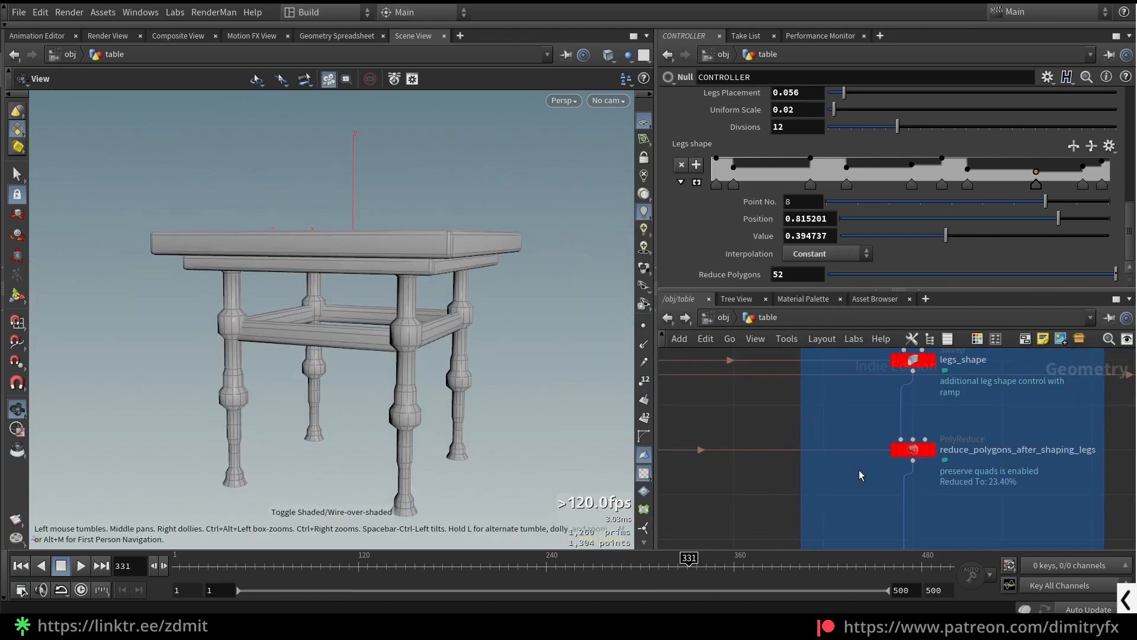
left_click(912, 450)
middle_click_drag(980, 494, 960, 484)
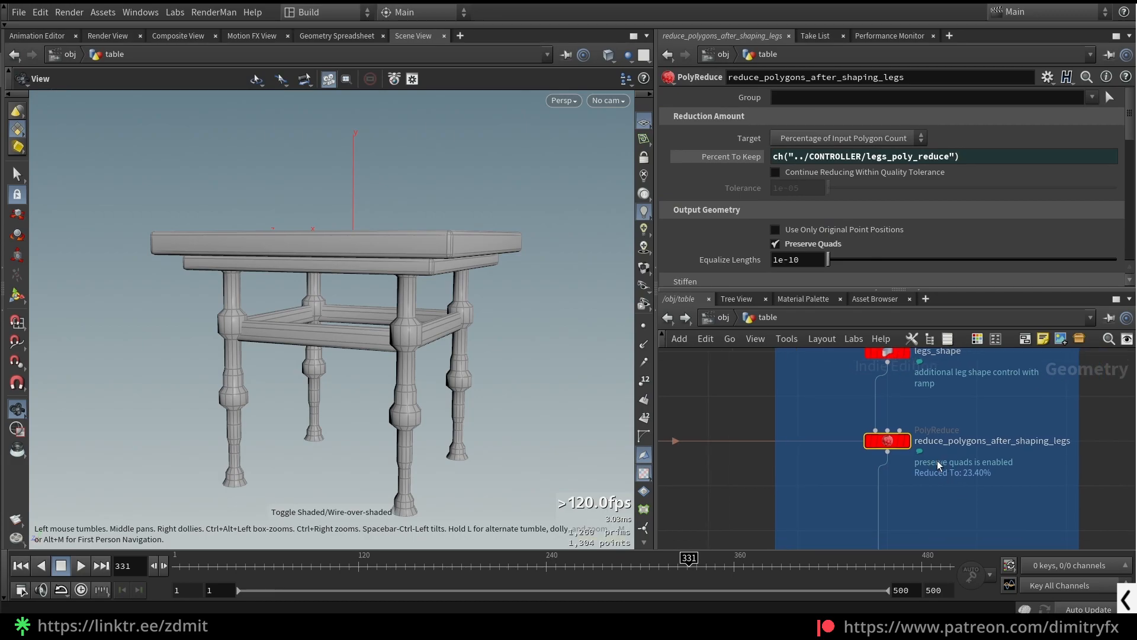
scroll(934, 252, "down", 3)
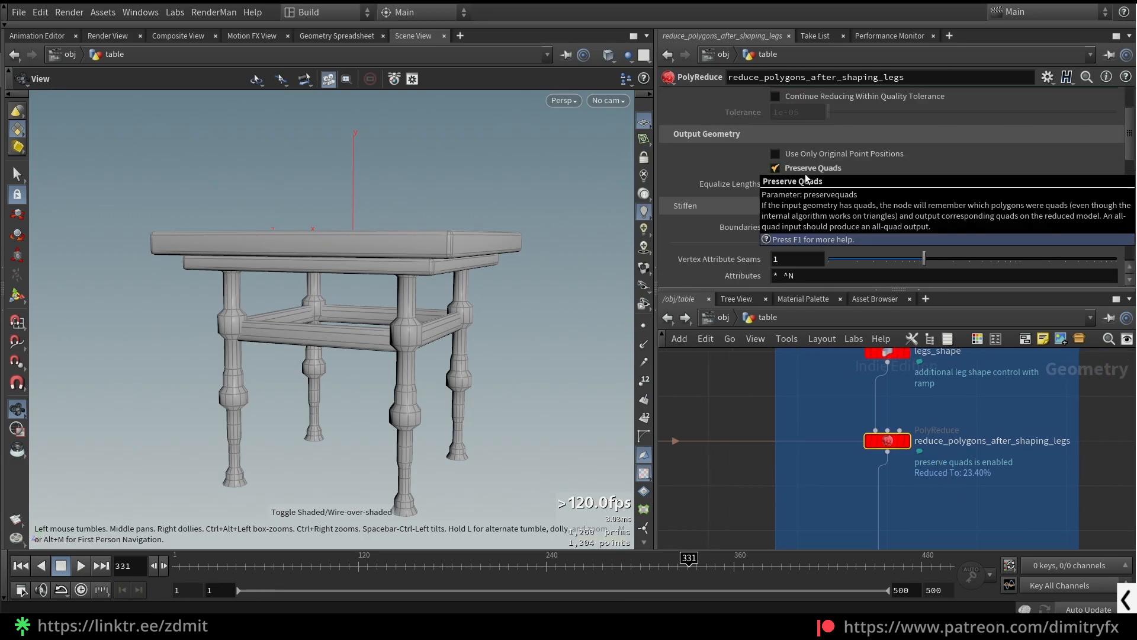
scroll(905, 445, "down", 3)
scroll(905, 445, "up", 1)
Step: Display the legs line in the TABLE LEGS group and go on to the legs_shape node
middle_click_drag(926, 475, 862, 543)
left_click(800, 456)
left_click(823, 384)
left_click(828, 385)
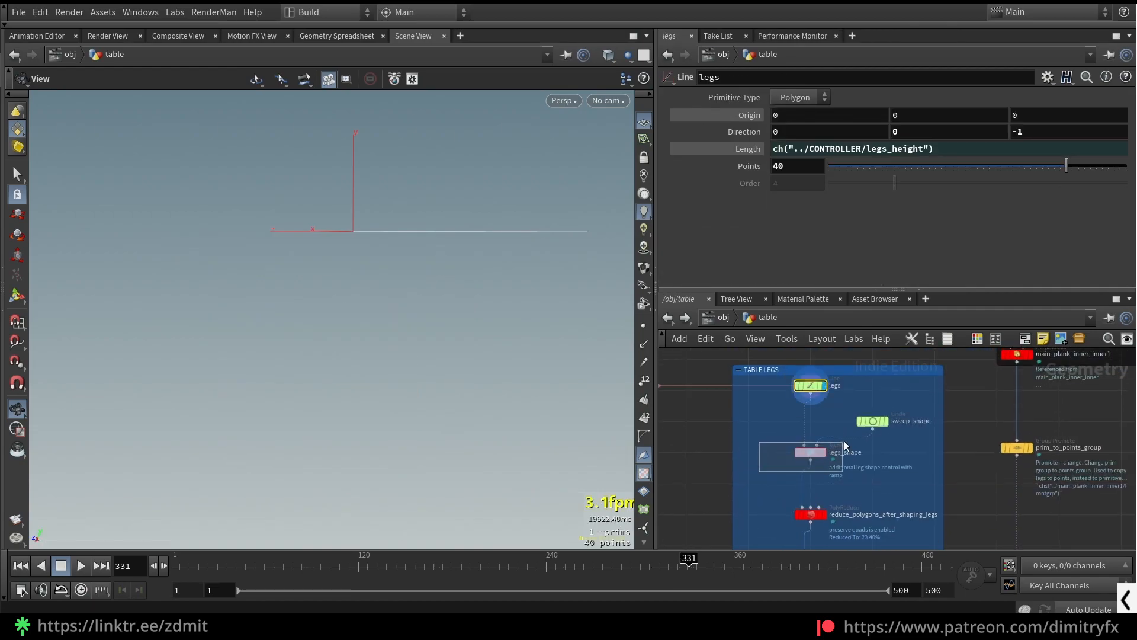
left_click(822, 452)
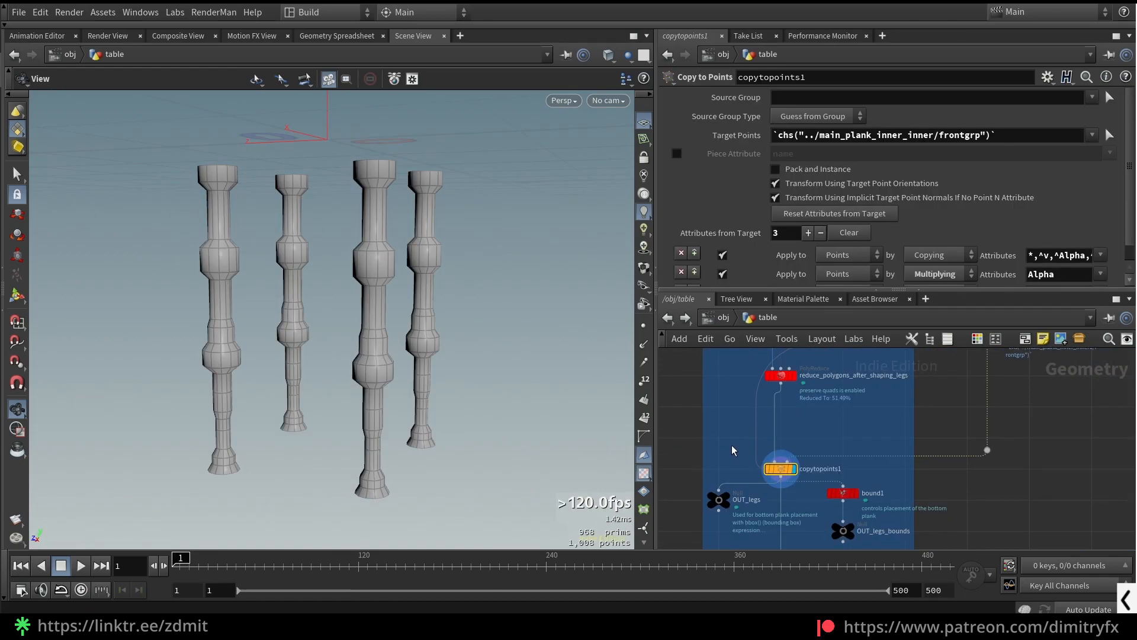
Step: Go from copytopoints1 to the REFERENCE TOP PLANK GEO group and select main_plank_inner_inner1
scroll(735, 449, "down", 1)
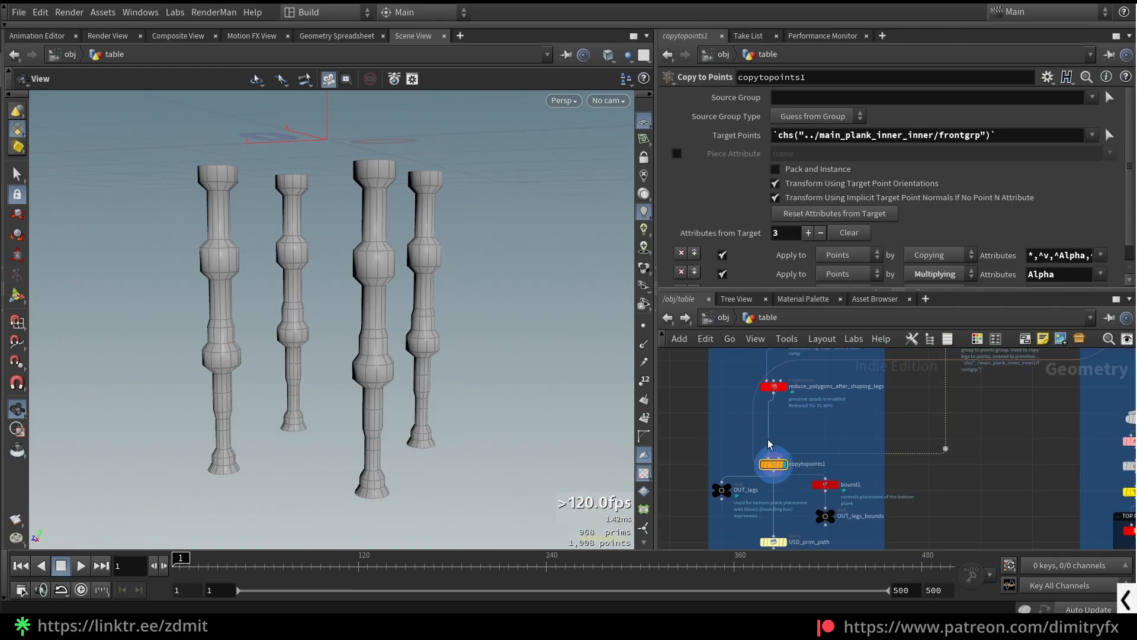
scroll(800, 442, "down", 2)
middle_click_drag(822, 430, 772, 490)
scroll(896, 380, "up", 1)
middle_click_drag(896, 379, 812, 447)
left_click_drag(698, 397, 826, 461)
scroll(706, 384, "up", 1)
left_click(789, 483)
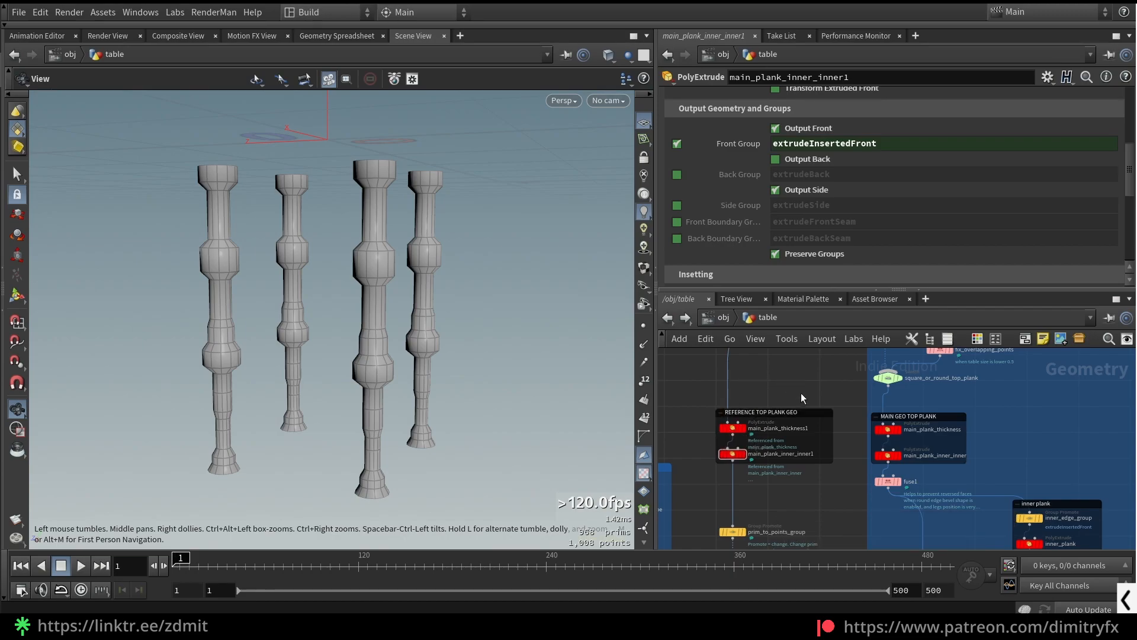
Step: Display main_plank_thickness and main_plank_inner_inner in turn, framing each in the viewport
left_click(898, 430)
key("f")
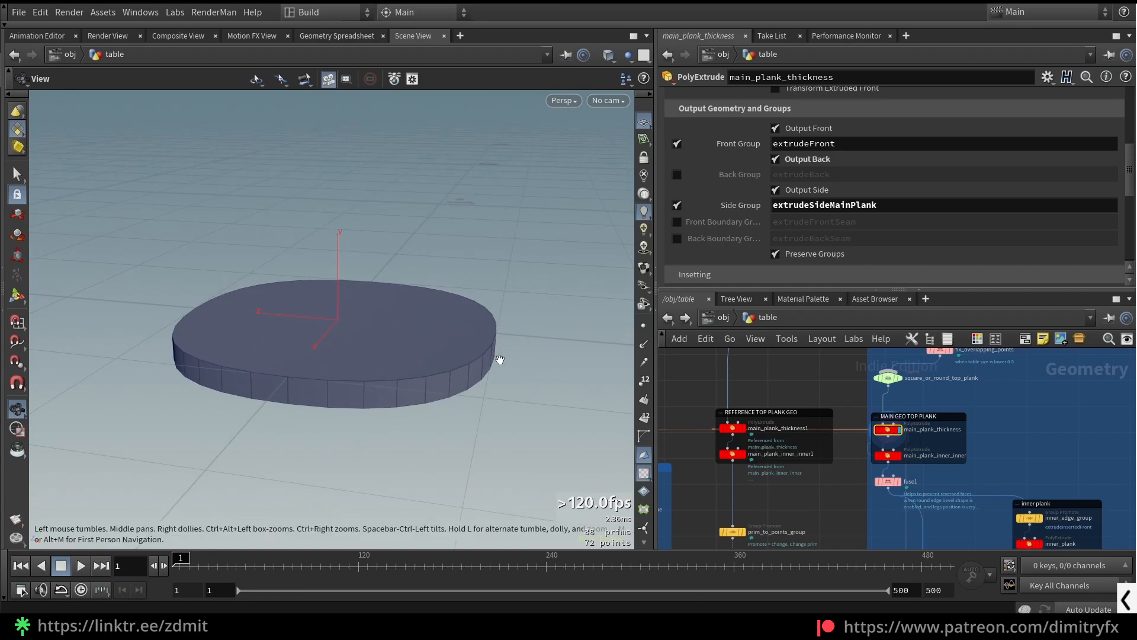
left_click(887, 456)
key("f")
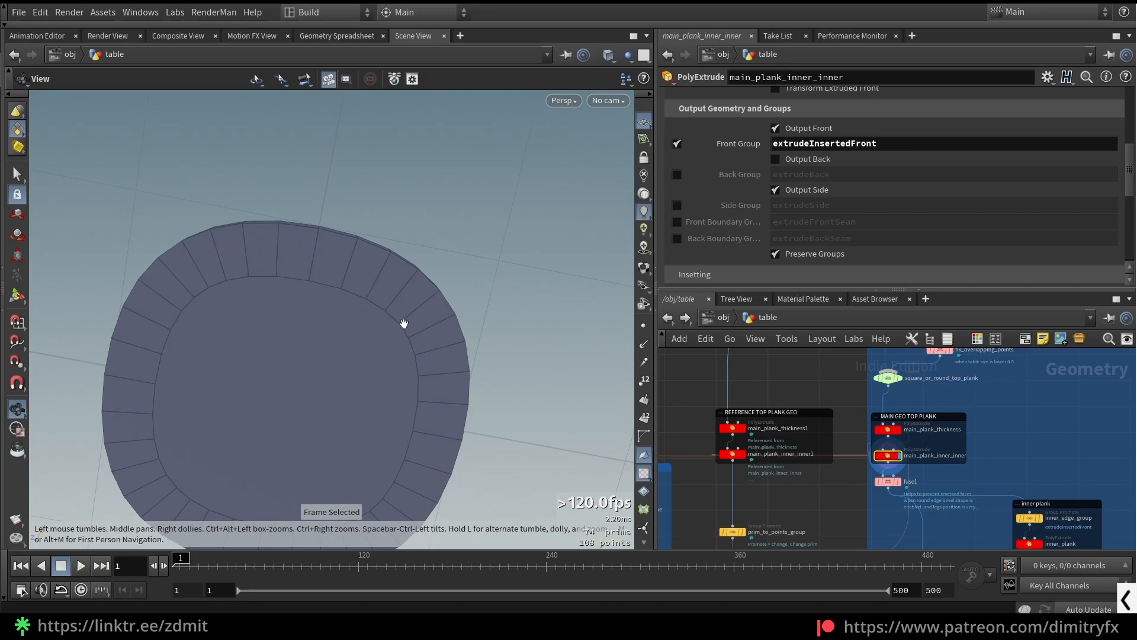
Step: Turn on point display and view the inset face of main_plank_inner_inner from below
left_click_drag(458, 441, 453, 355)
left_click(643, 325)
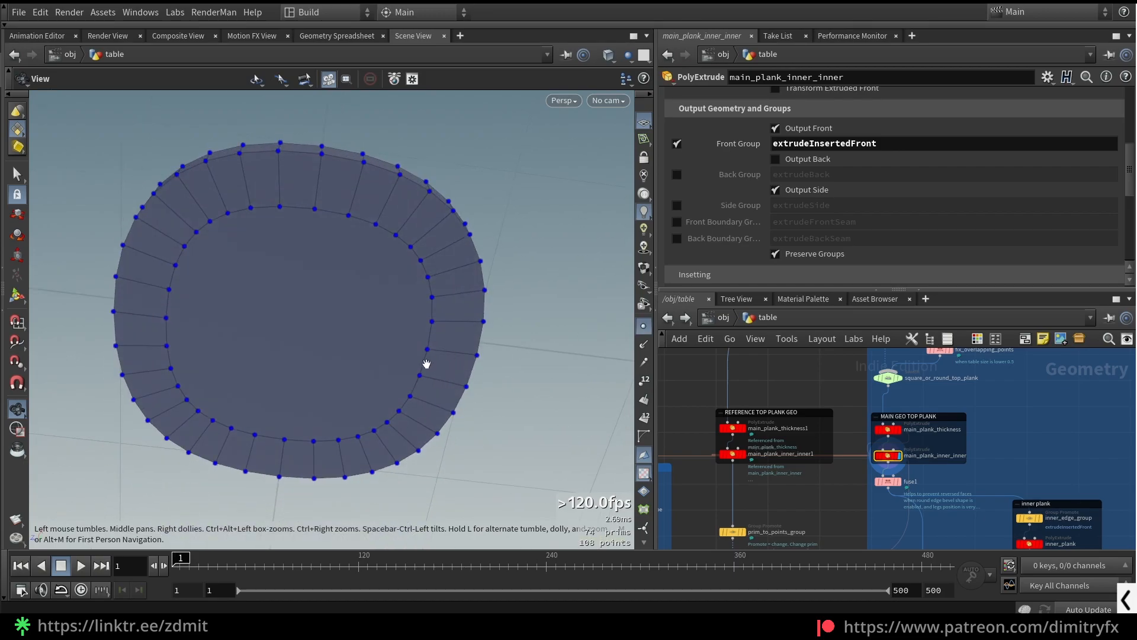
middle_click_drag(715, 533, 792, 482)
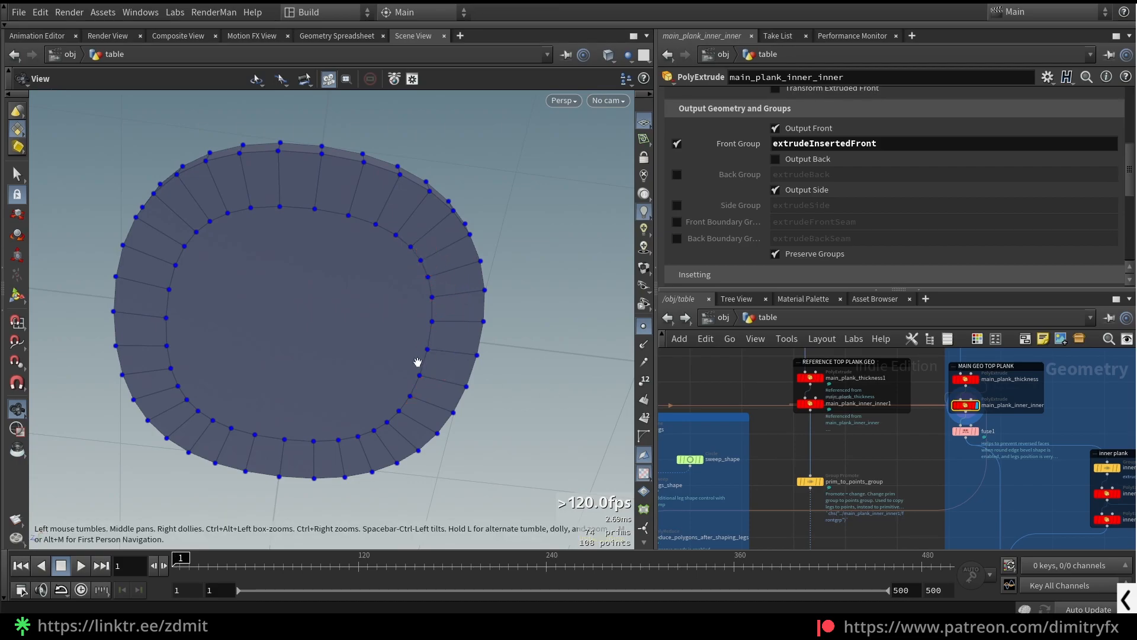
left_click_drag(417, 362, 422, 346)
Step: Examine the table_top_part branches and select both extrude nodes in the MAIN GEO TOP PLANK group
middle_click_drag(861, 434, 873, 473)
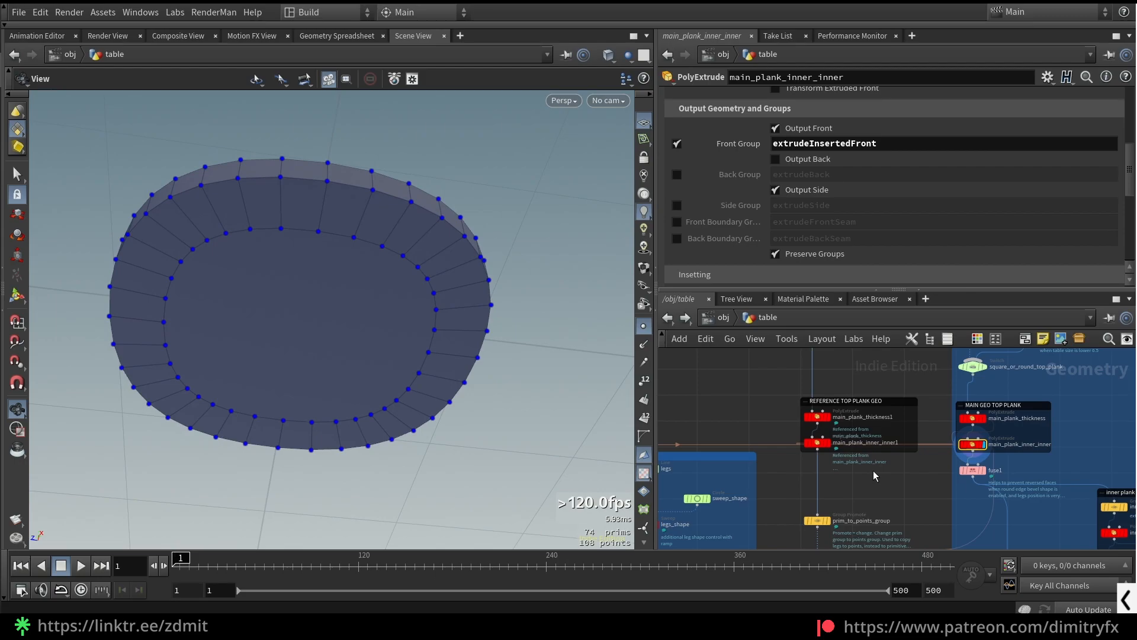
scroll(819, 443, "up", 1)
scroll(830, 440, "down", 2)
middle_click_drag(892, 420, 886, 482)
middle_click_drag(901, 383, 883, 418)
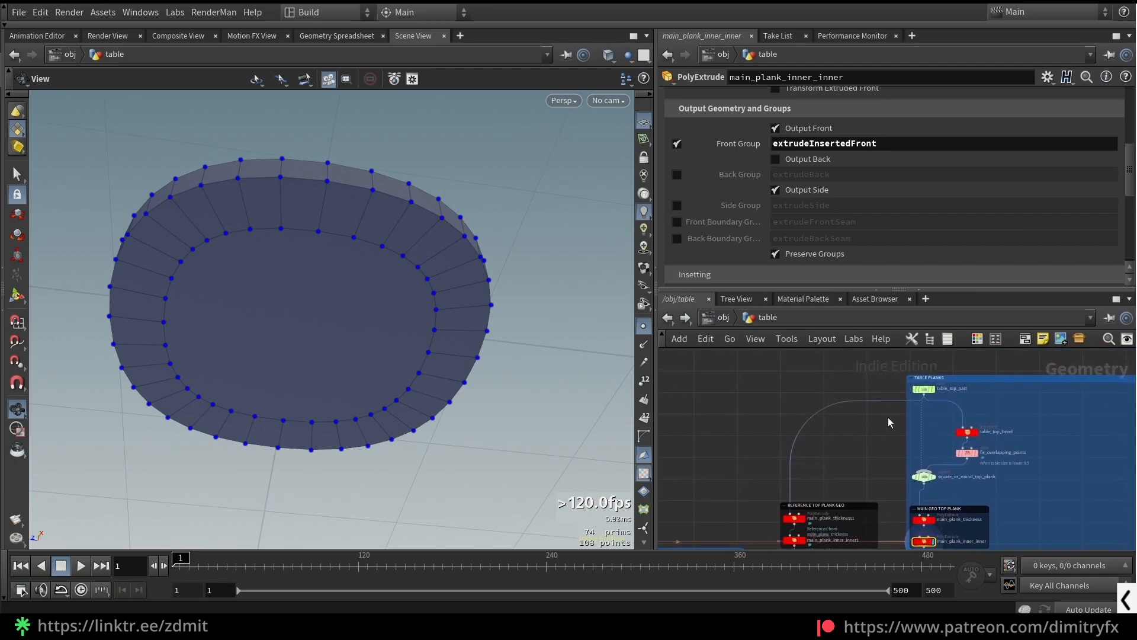
left_click(926, 389)
middle_click_drag(877, 528, 871, 469)
scroll(889, 481, "up", 2)
left_click(932, 453)
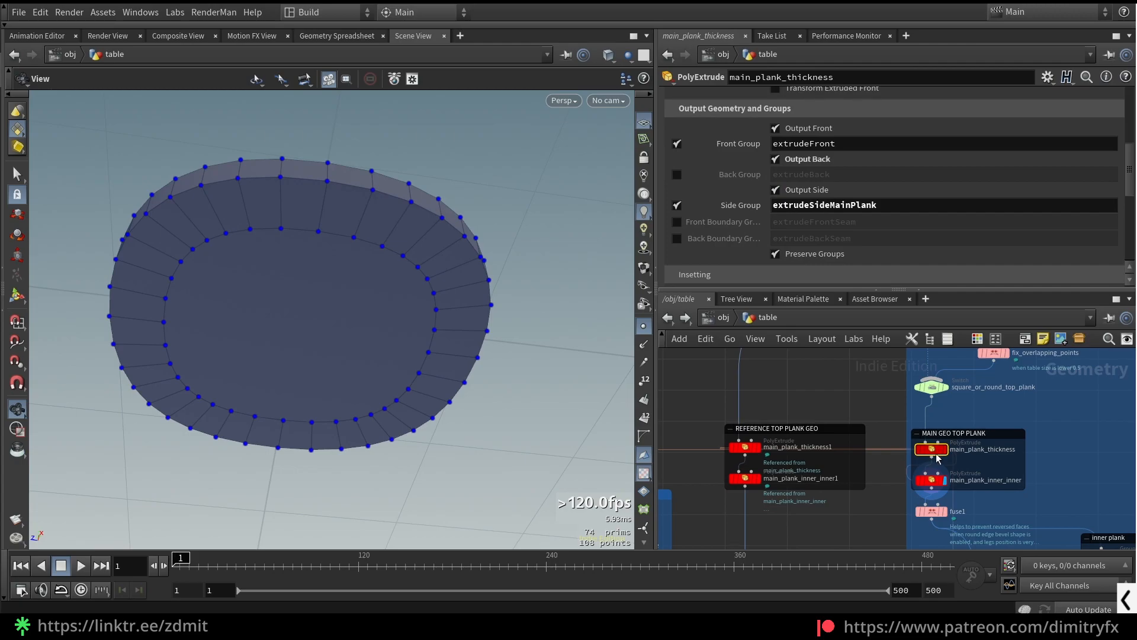
scroll(897, 486, "up", 1)
left_click_drag(895, 505, 939, 451)
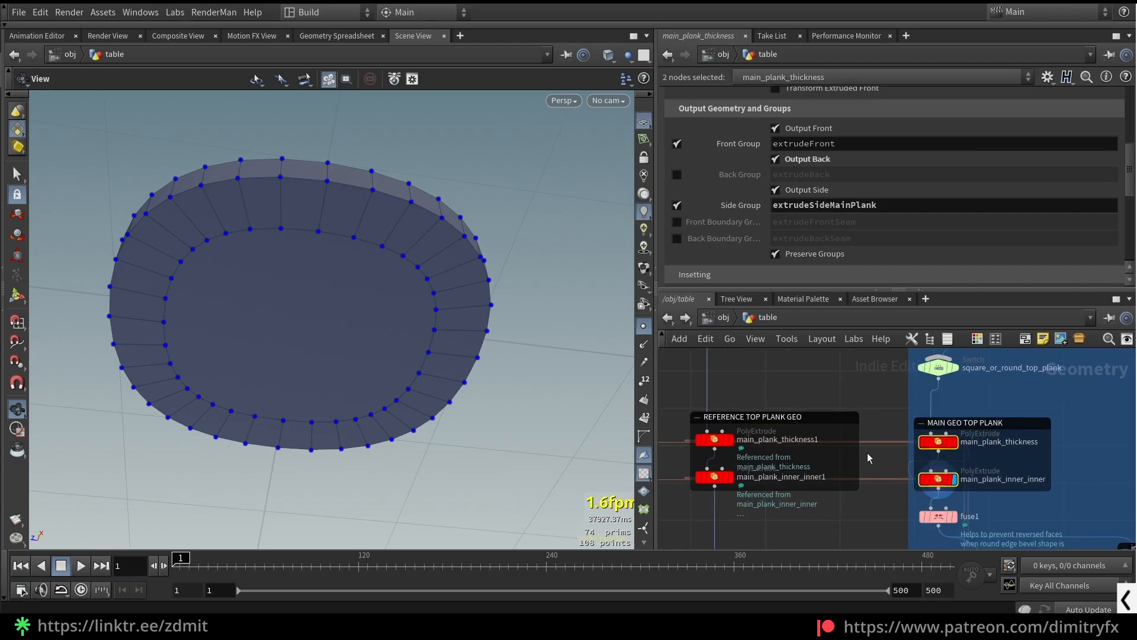
Step: Select main_plank_thickness and bring up its Create Reference Copy action without running it
left_click(899, 498)
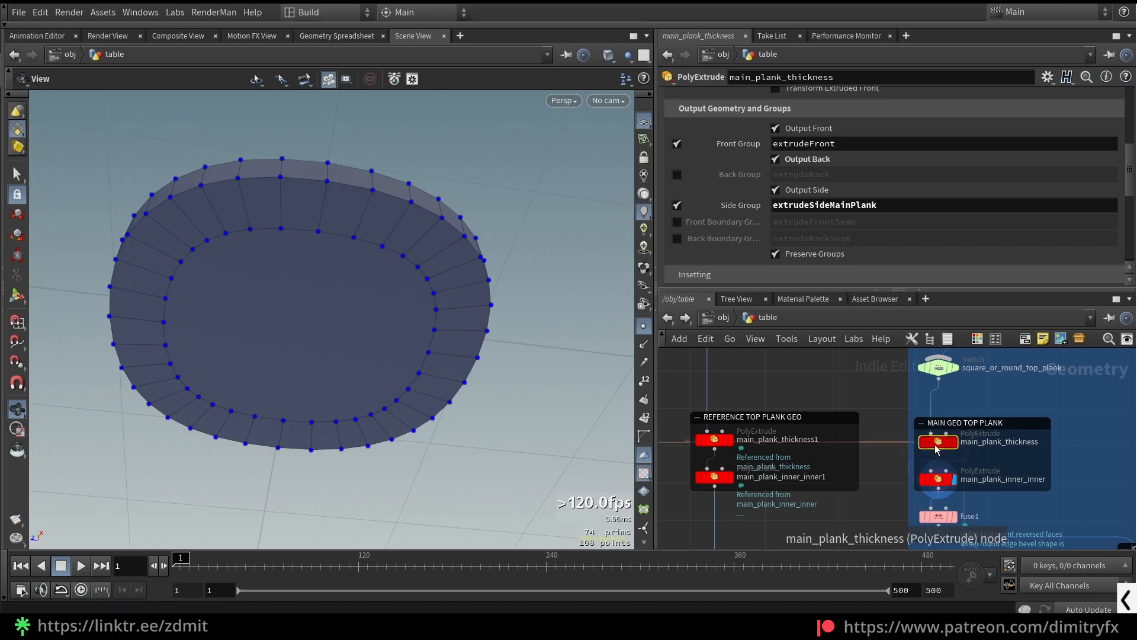
right_click(936, 449)
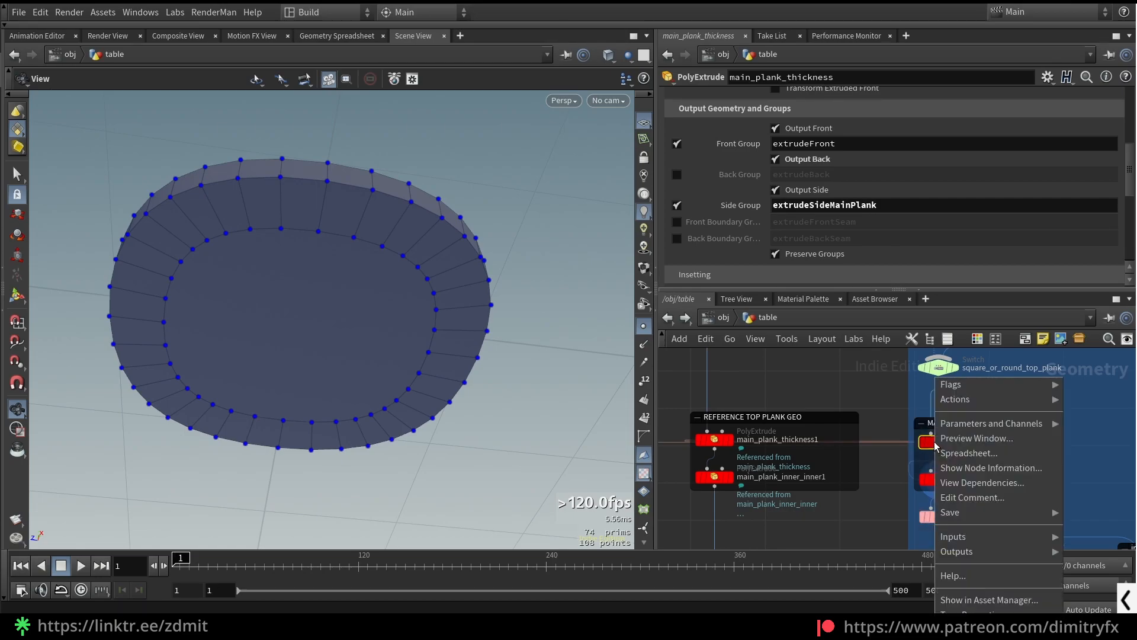
mouse_move(961, 401)
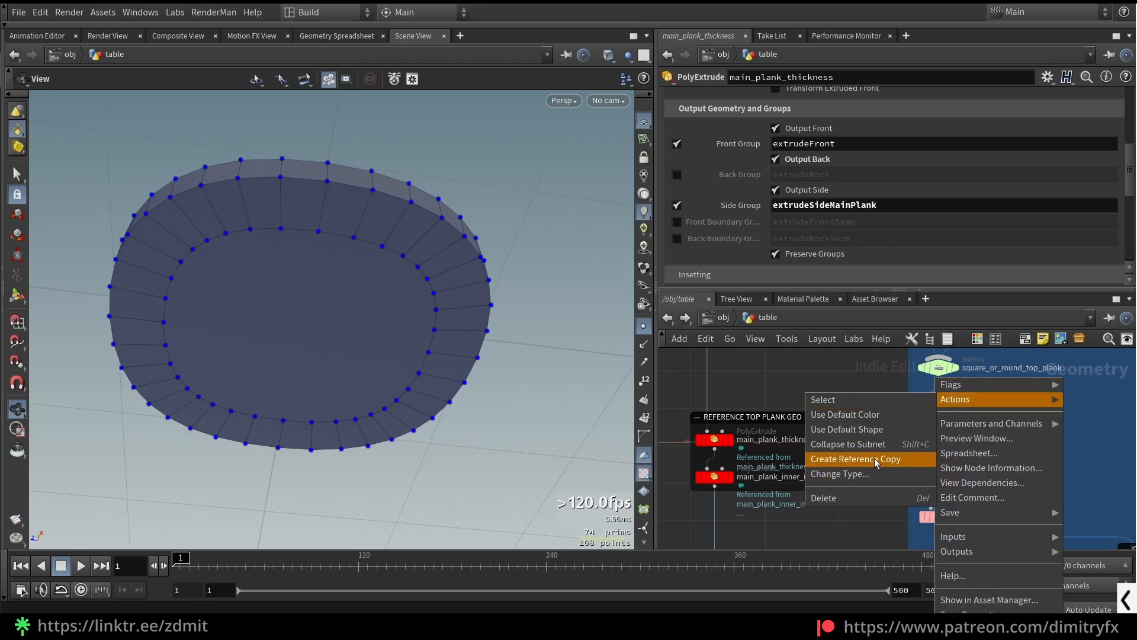
left_click(756, 377)
Step: Compare the extrusion parameters of main_plank_thickness1 with those of the original main_plank_thickness
left_click(722, 441)
scroll(754, 216, "up", 2)
scroll(754, 217, "up", 4)
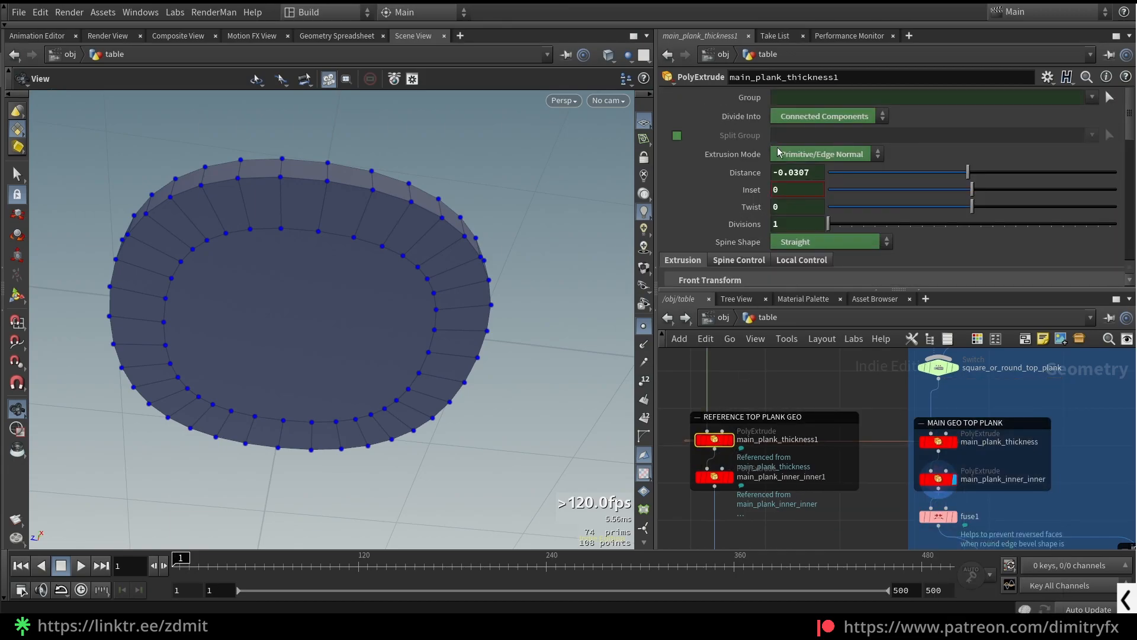
mouse_move(716, 445)
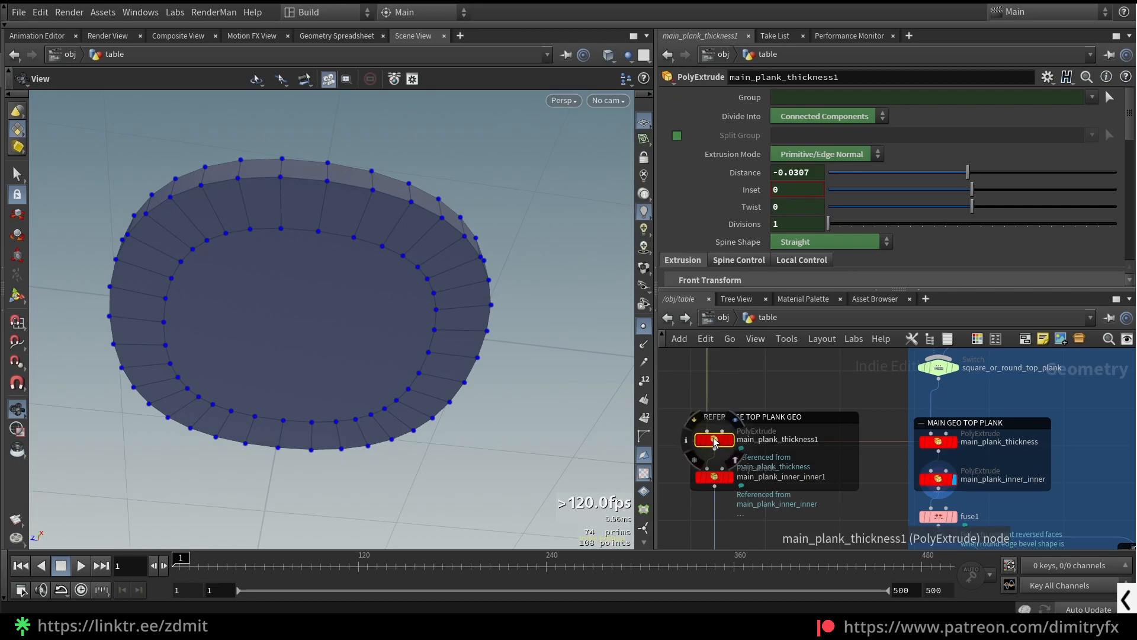
left_click(938, 442)
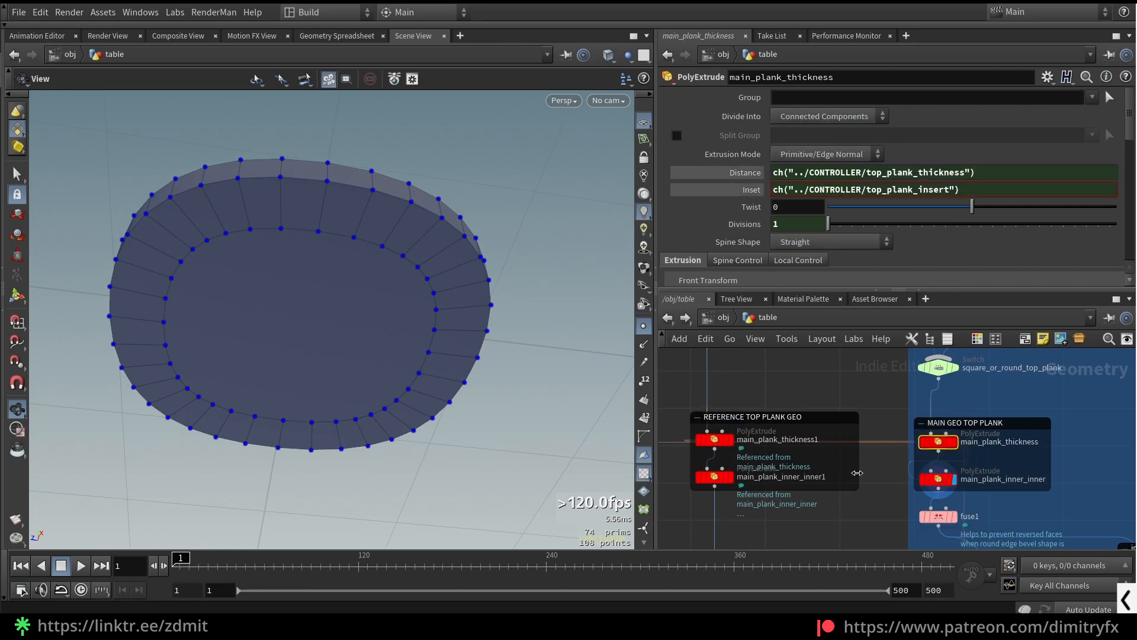
left_click(716, 440)
left_click(895, 466)
scroll(780, 414, "down", 3)
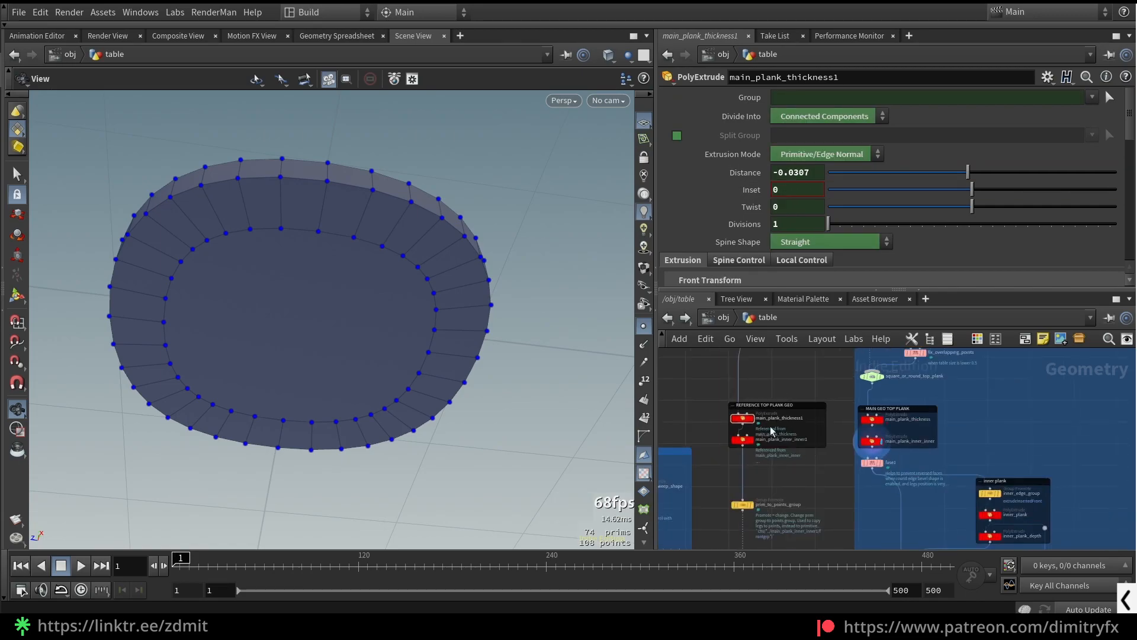
scroll(731, 431, "up", 2)
Step: Review the group and inset expressions of main_plank_inner_inner in the MAIN GEO TOP PLANK group
left_click(941, 417)
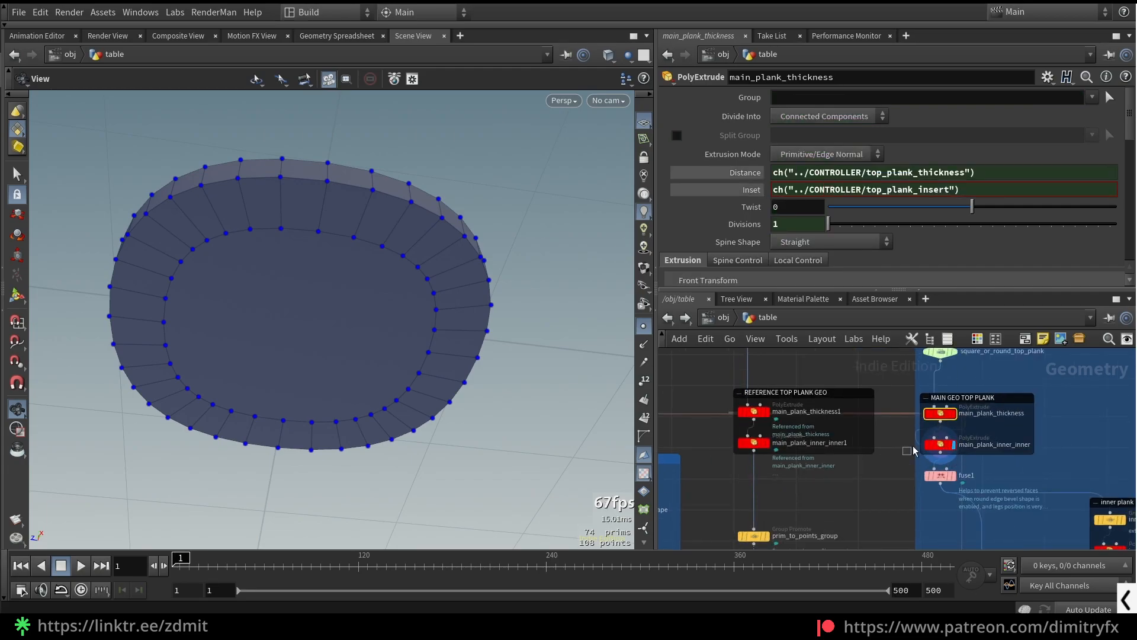
left_click(940, 442)
left_click_drag(451, 309, 444, 255)
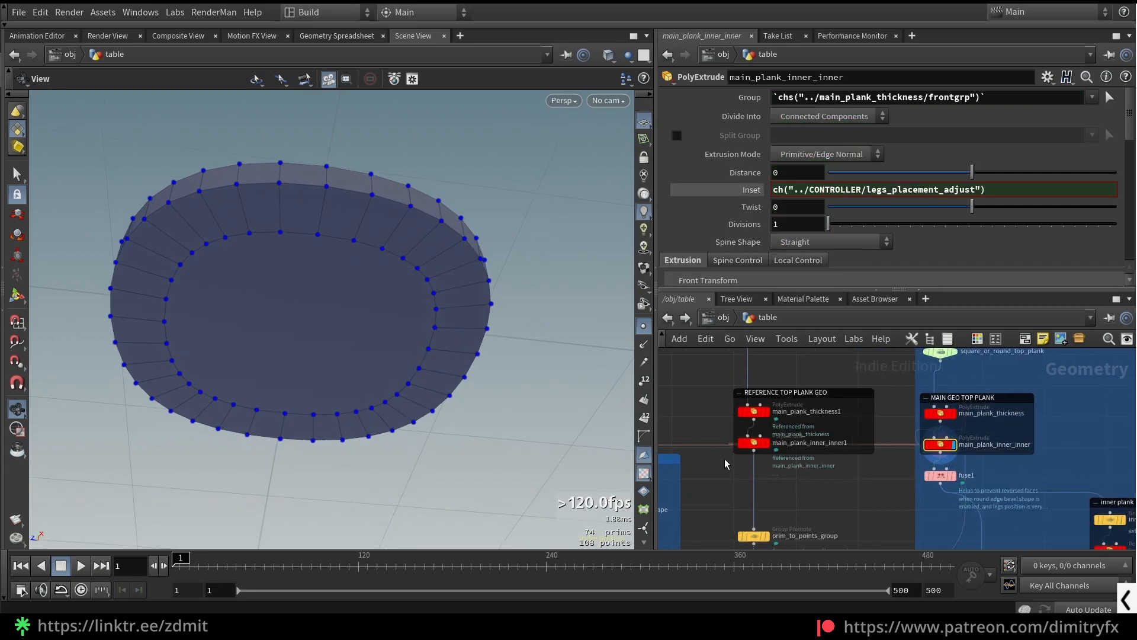
Step: Display the referenced main_plank_inner_inner1 node and frame its square plank in the viewport
left_click(758, 443)
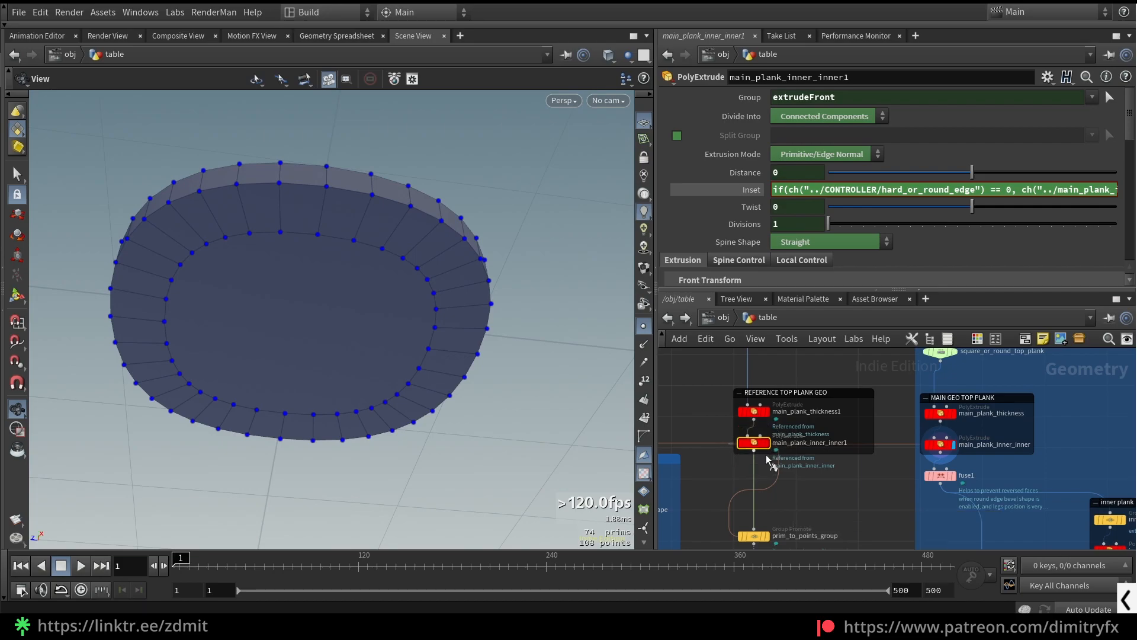
left_click(768, 457)
key("space+f")
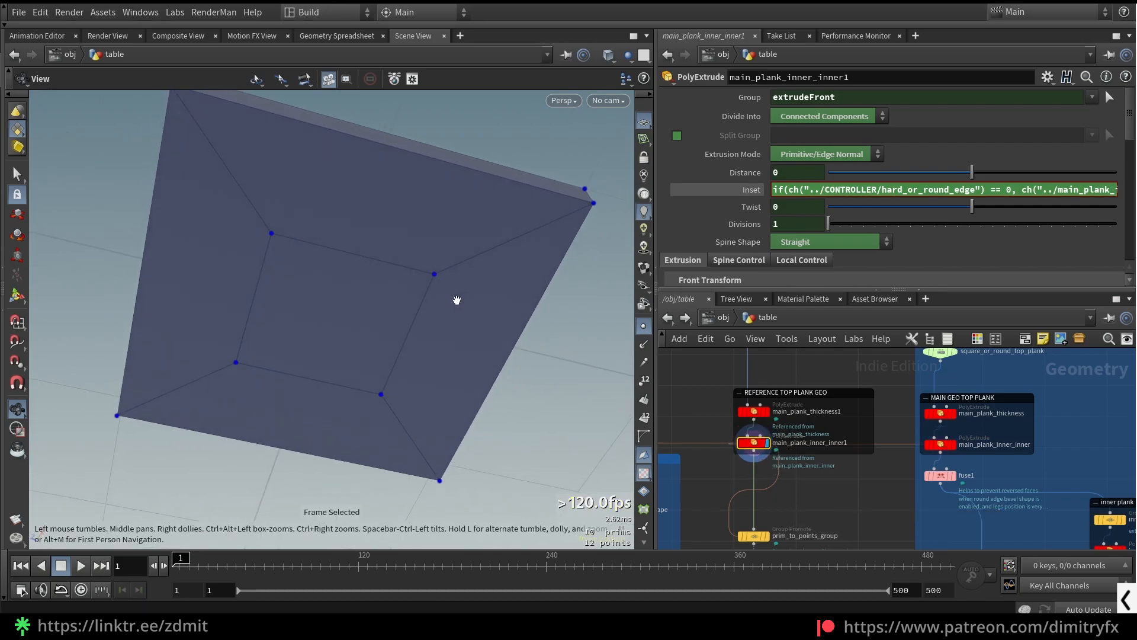
Step: Trace how table_top_part feeds the REFERENCE TOP PLANK GEO branch separately from the table_top_bevel and square_or_round_top_plank nodes
scroll(869, 474, "down", 3)
middle_click_drag(870, 474, 855, 542)
scroll(844, 462, "up", 1)
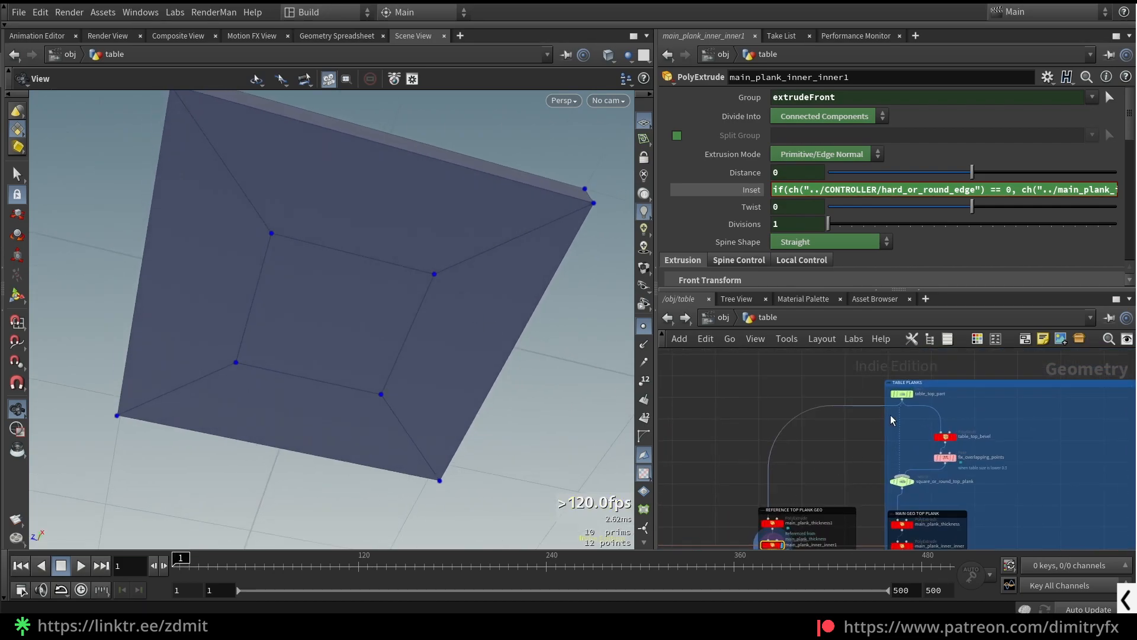
scroll(899, 401, "up", 3)
scroll(790, 478, "down", 3)
middle_click_drag(828, 389, 833, 356)
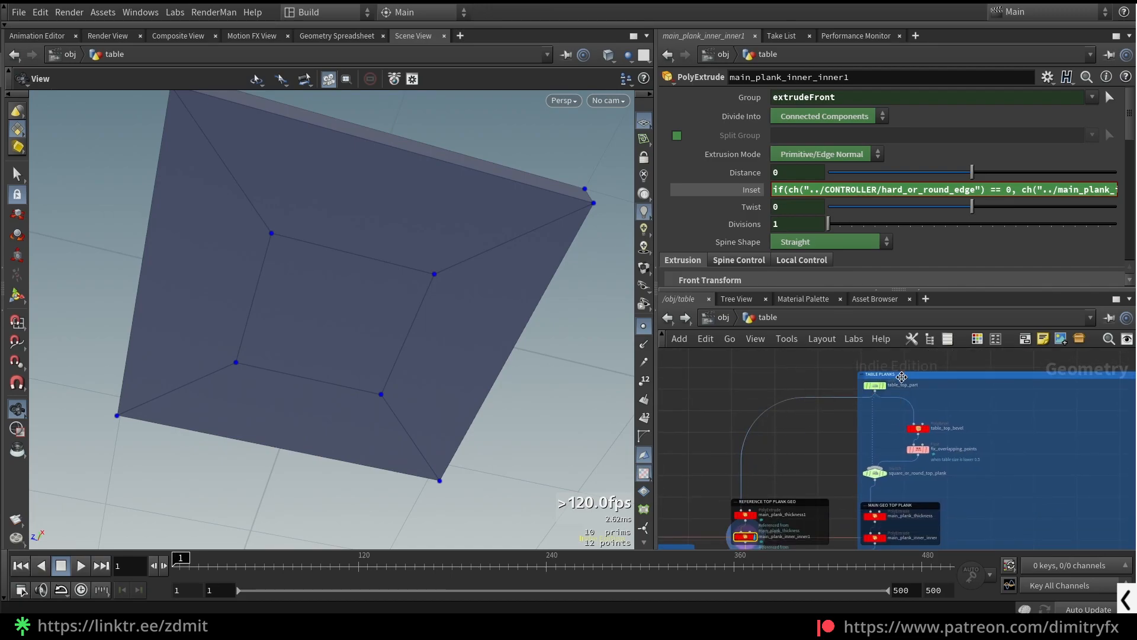
middle_click_drag(789, 491, 816, 472)
left_click_drag(858, 490, 741, 417)
left_click_drag(714, 382, 766, 420)
left_click(884, 475)
Step: Select and display prim_to_points_group to inspect the promotion of the inner front group to points
scroll(806, 509, "up", 3)
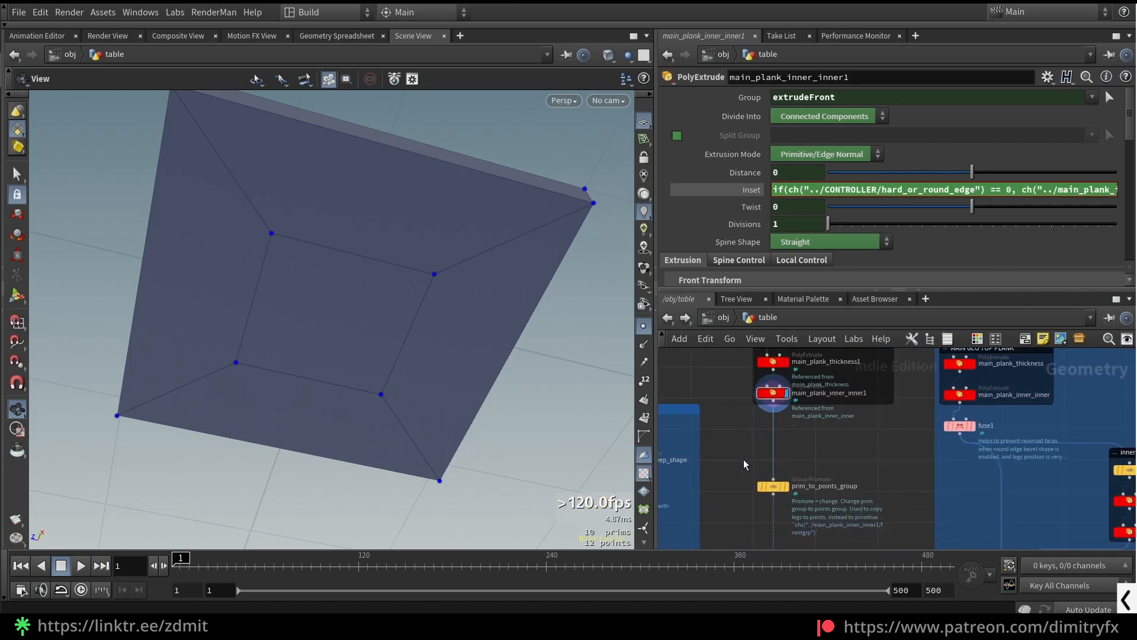
left_click(781, 486)
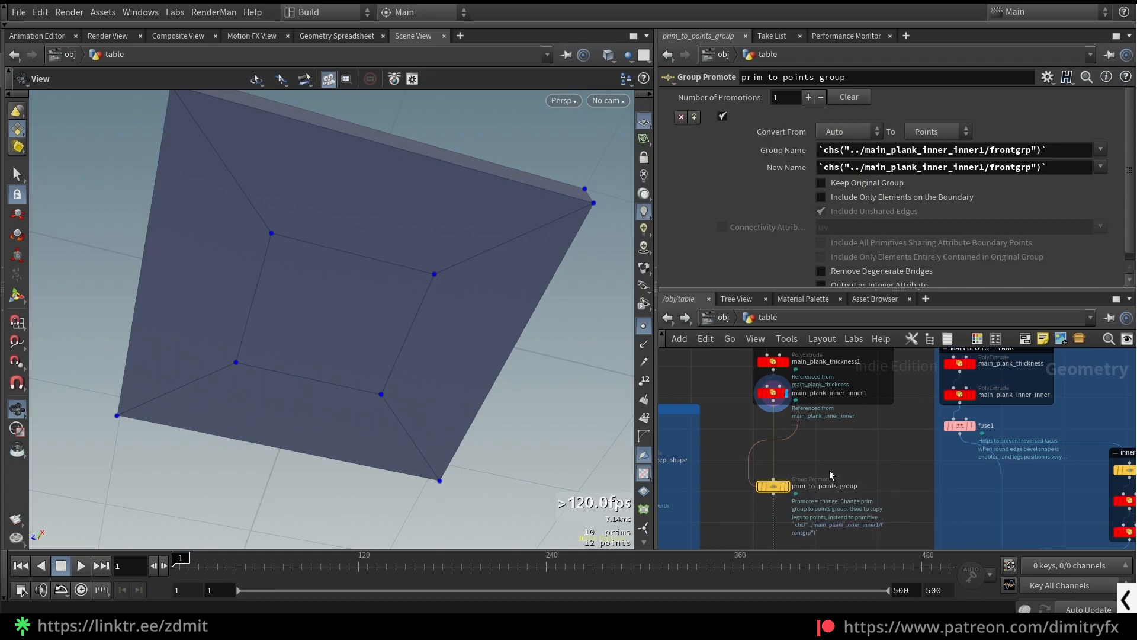
key("r")
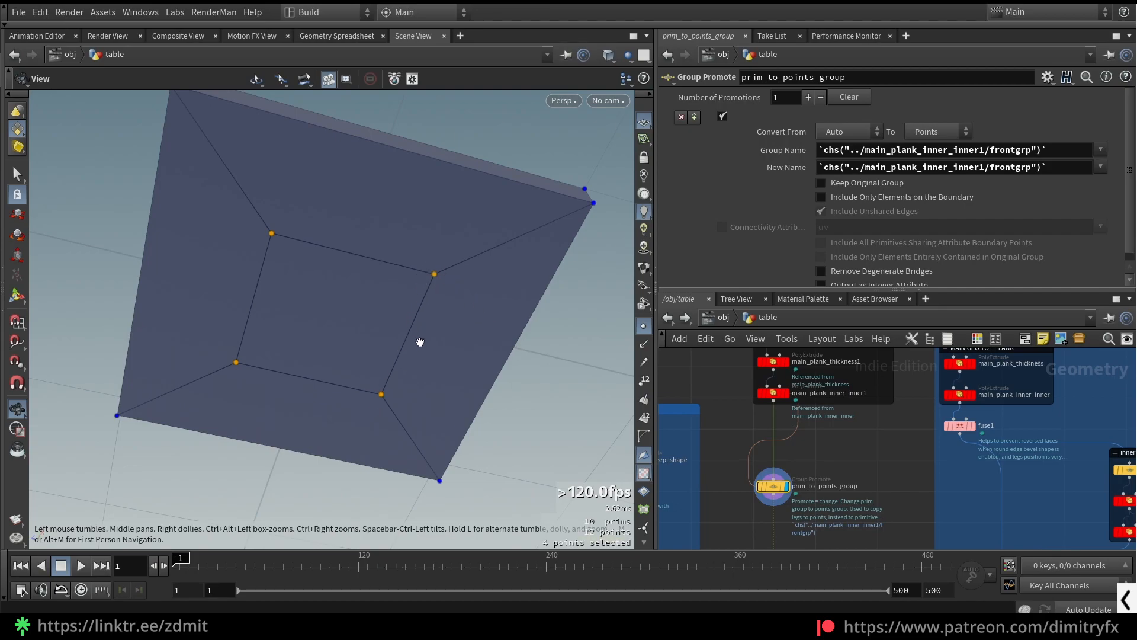
mouse_move(395, 360)
left_mouse_down()
mouse_move(363, 246)
mouse_move(254, 264)
mouse_move(234, 361)
mouse_move(373, 398)
left_mouse_up()
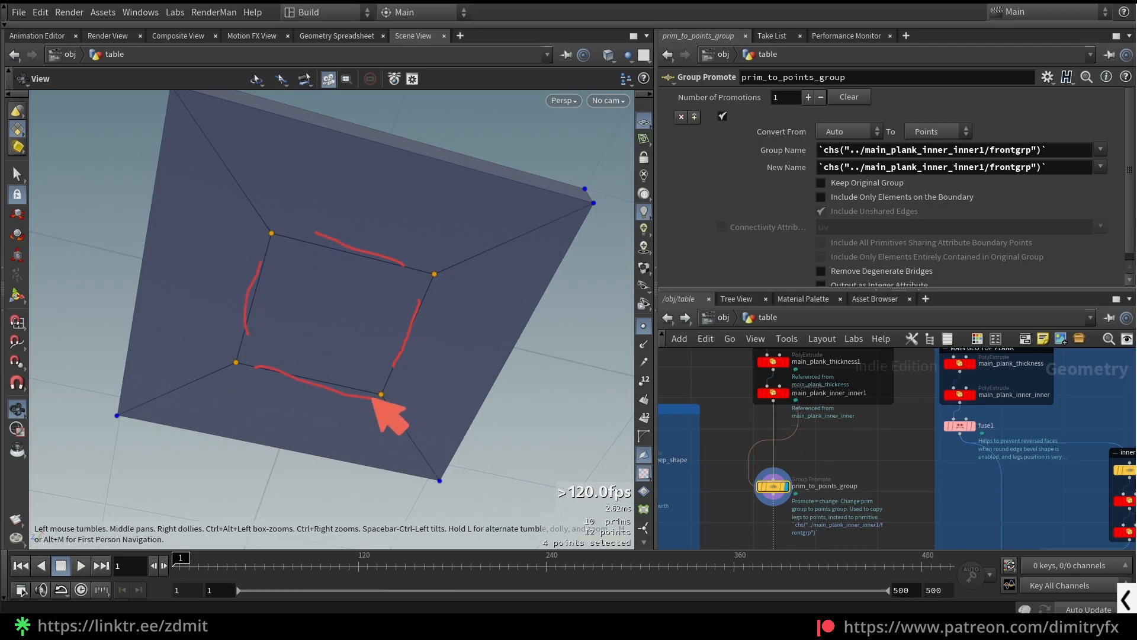
left_click_drag(432, 269, 437, 280)
left_click_drag(276, 224, 280, 238)
left_click_drag(237, 356, 239, 353)
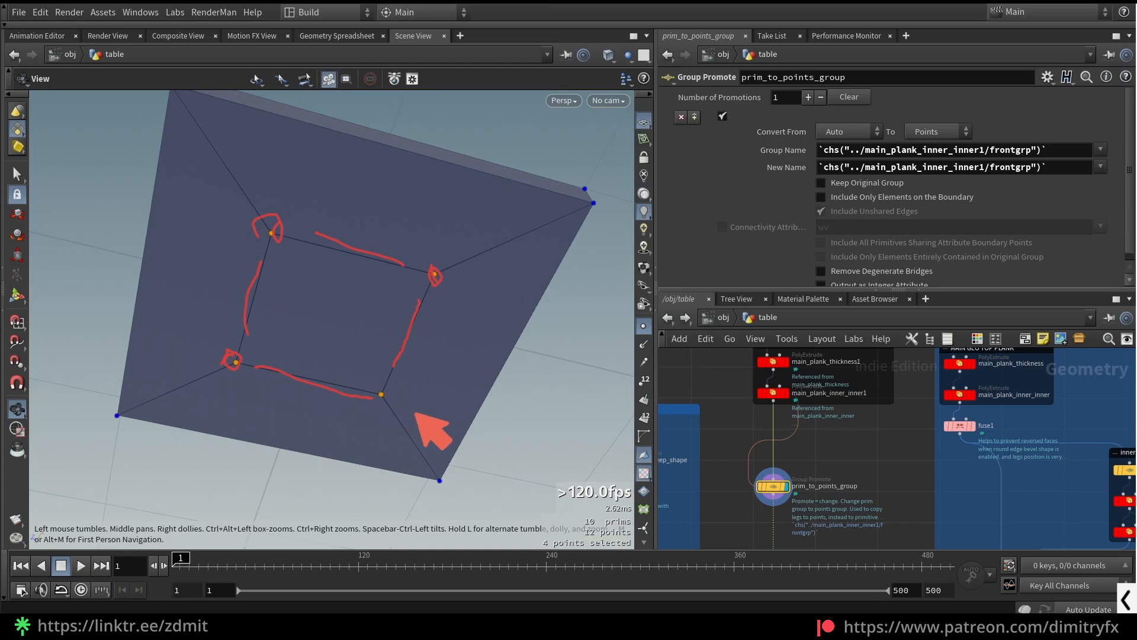
left_click_drag(381, 386, 378, 403)
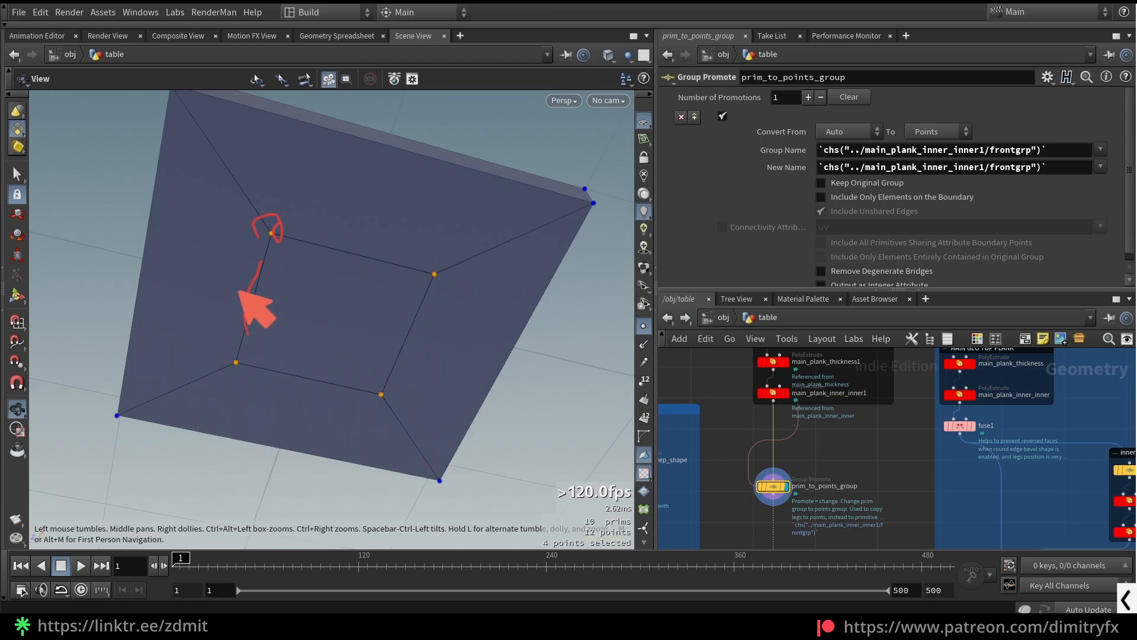
Step: Display copytopoints1 to view the legs copied onto the plank points, and review the prim_to_points_group node supplying them
middle_click_drag(748, 514, 797, 397)
middle_click_drag(754, 510, 800, 457)
scroll(732, 464, "down", 2)
middle_click_drag(694, 476, 770, 476)
scroll(706, 465, "down", 2)
left_click(751, 473)
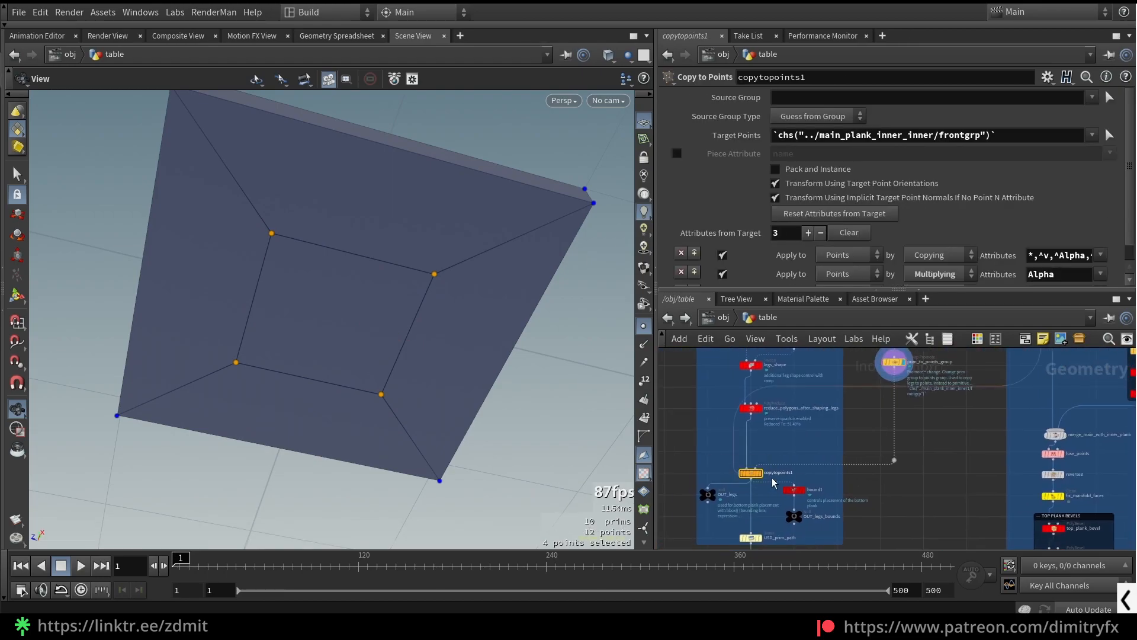
scroll(912, 414, "up", 3)
left_click(901, 403)
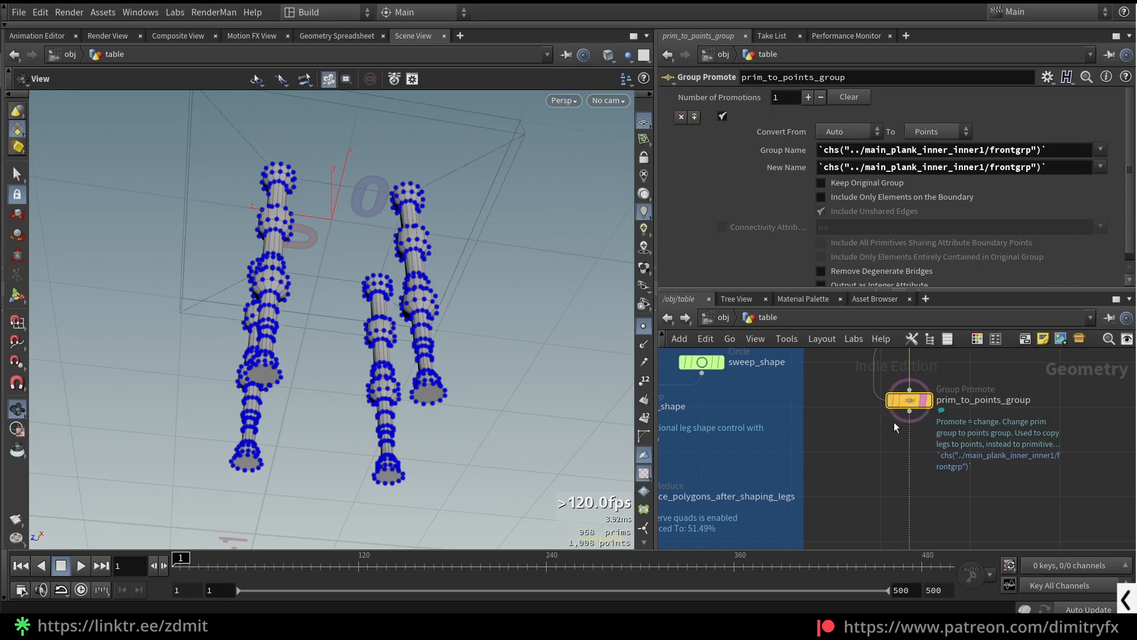
Step: Try offsetting the inset expression of main_plank_inner_inner by -0.029 to test how the leg placement follows
left_click_drag(355, 225, 377, 198)
left_click_drag(617, 332, 780, 364)
scroll(780, 360, "down", 5)
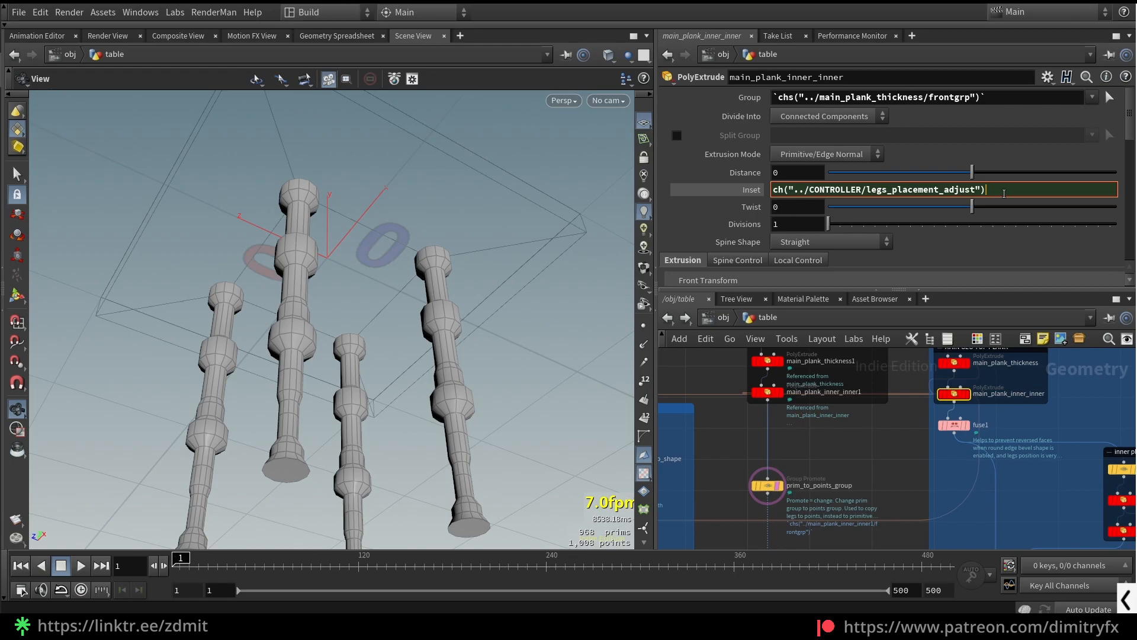
mouse_move(983, 190)
middle_mouse_down()
mouse_move(1043, 192)
mouse_move(1003, 193)
middle_mouse_up()
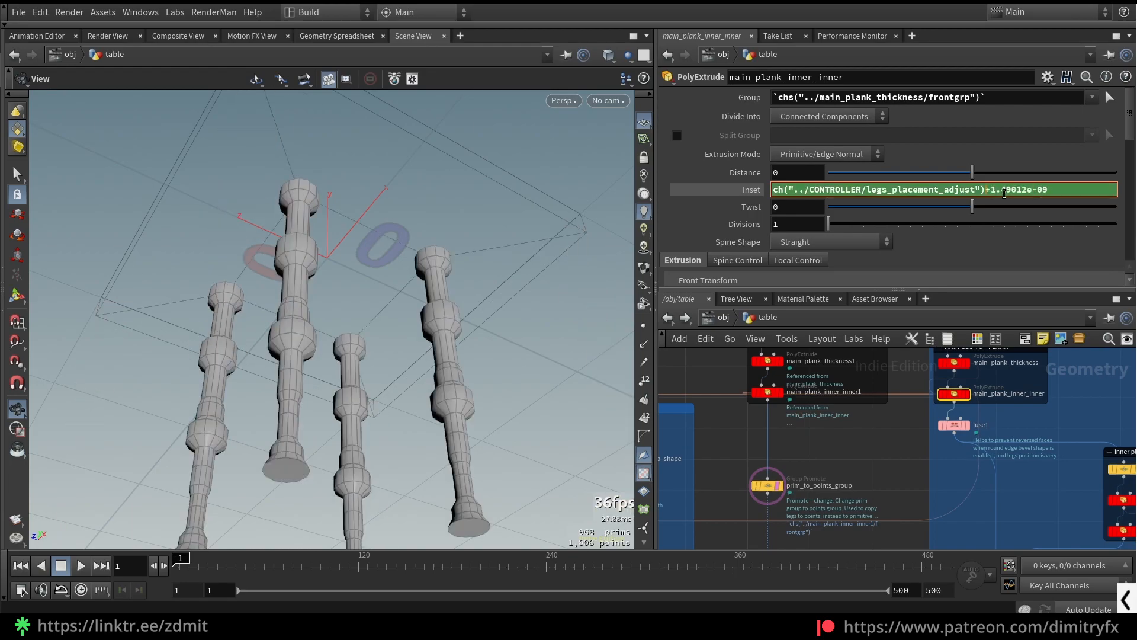
middle_click_drag(1082, 190, 853, 212)
left_click(941, 403)
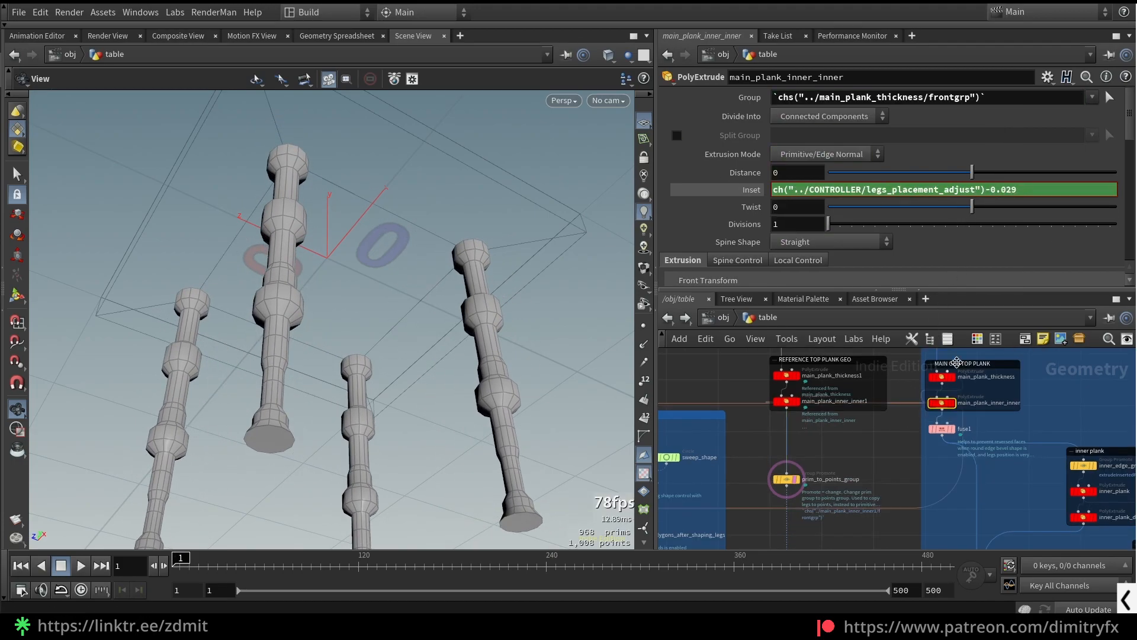
Step: Try feeding prim_to_points_group directly from main_plank_inner_inner in MAIN GEO TOP PLANK instead of the referenced plank
left_click(787, 401)
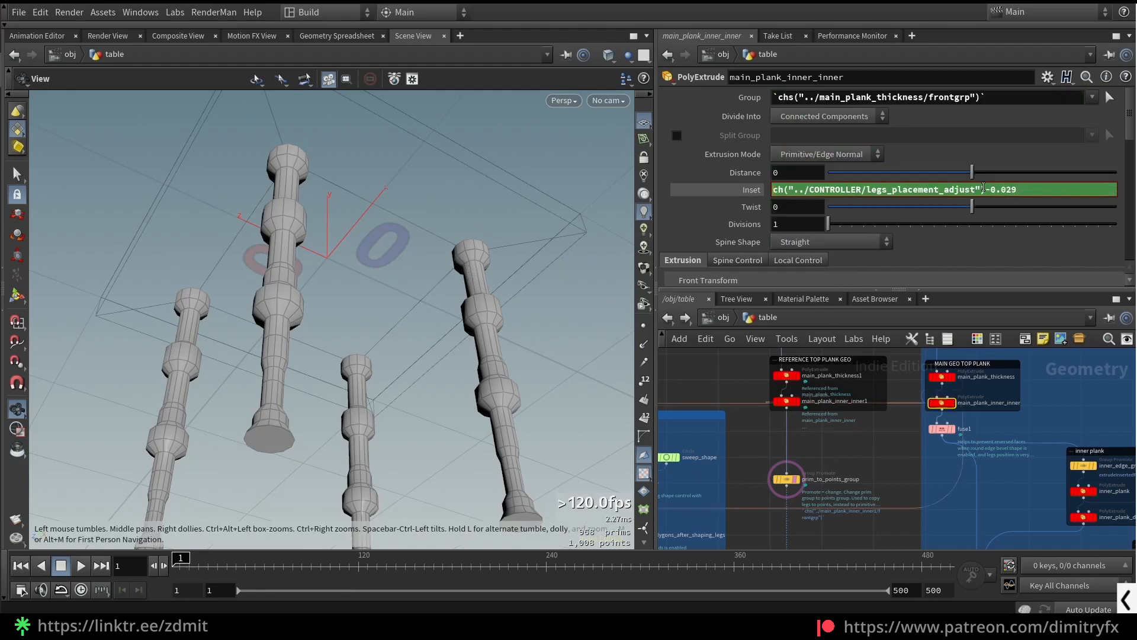
scroll(787, 439, "up", 1)
middle_click_drag(801, 473, 772, 469)
left_click(737, 481)
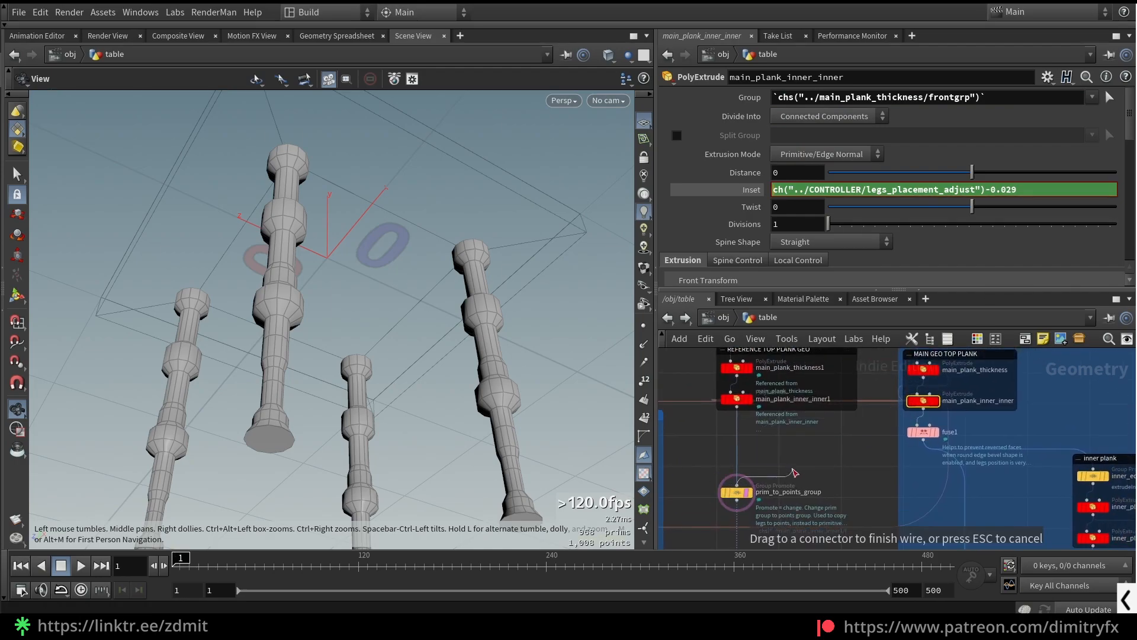
left_click(922, 419)
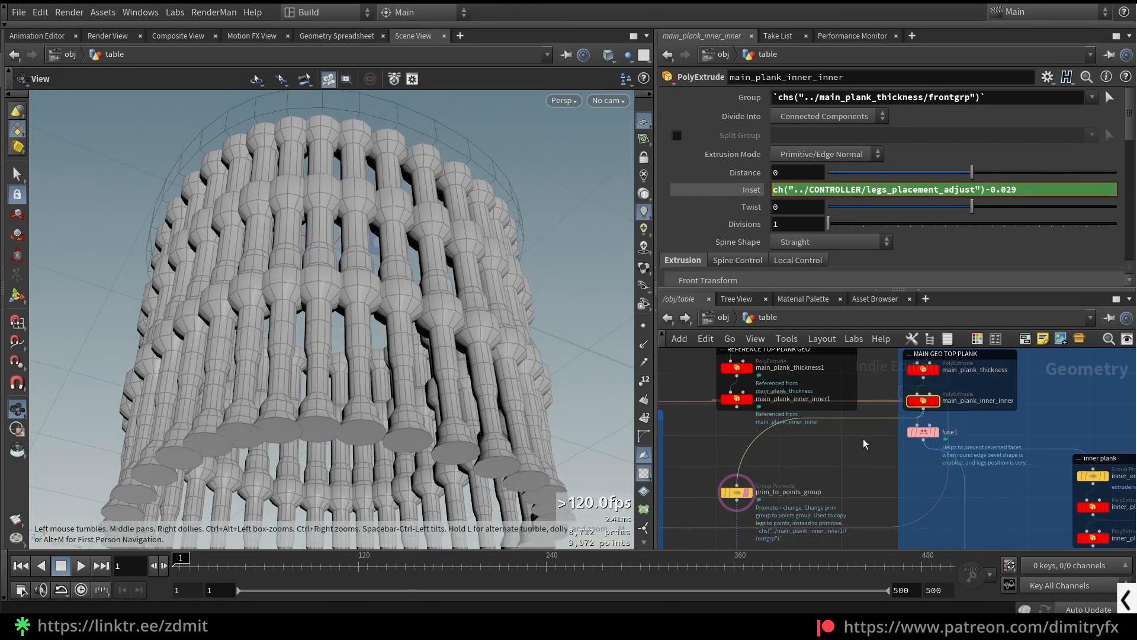
right_click_drag(524, 379, 495, 394)
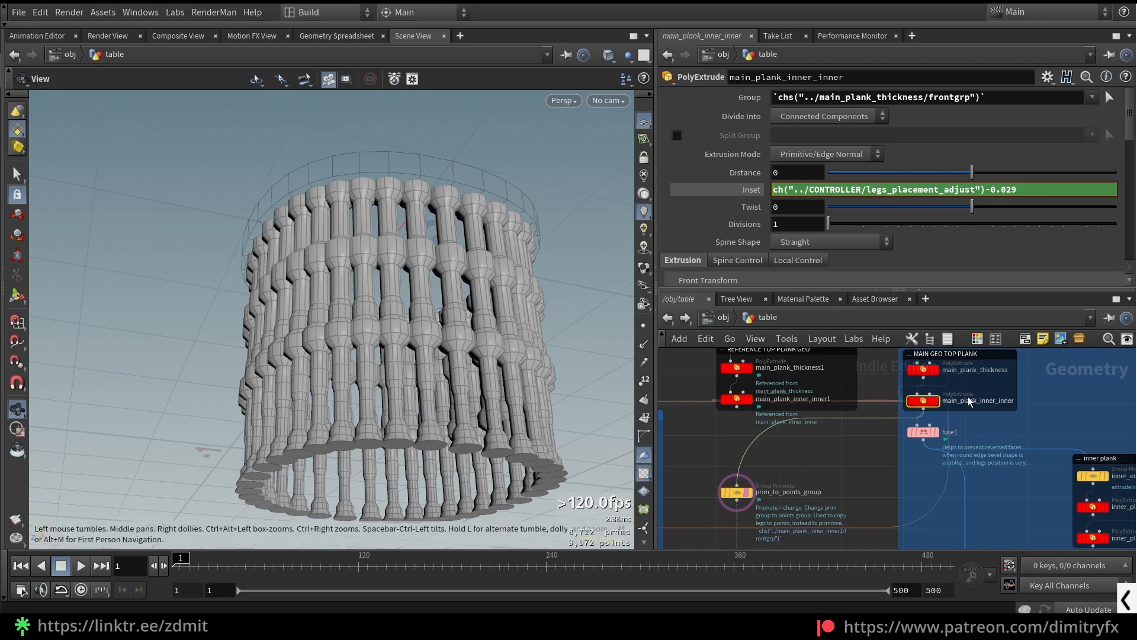
Step: Display main_plank_inner_inner and inspect the rounded plank and its inner face points from several angles
scroll(952, 409, "up", 3)
left_click(927, 391)
left_click_drag(340, 279, 510, 206)
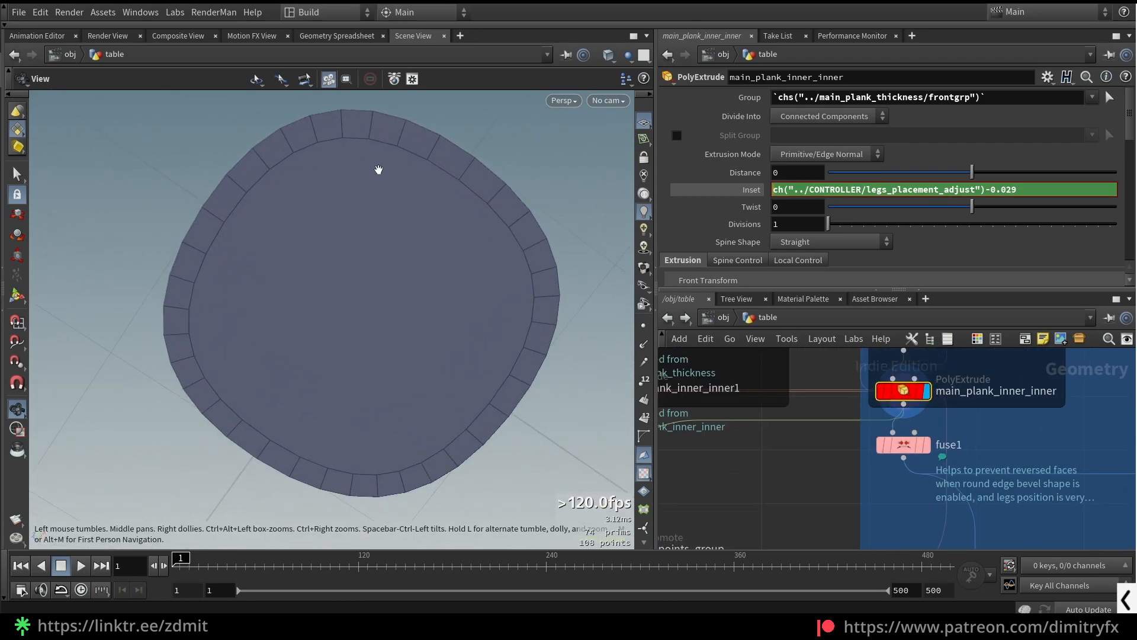
Step: Reconnect prim_to_points_group to the referenced main_plank_inner_inner1 node
scroll(781, 474, "down", 3)
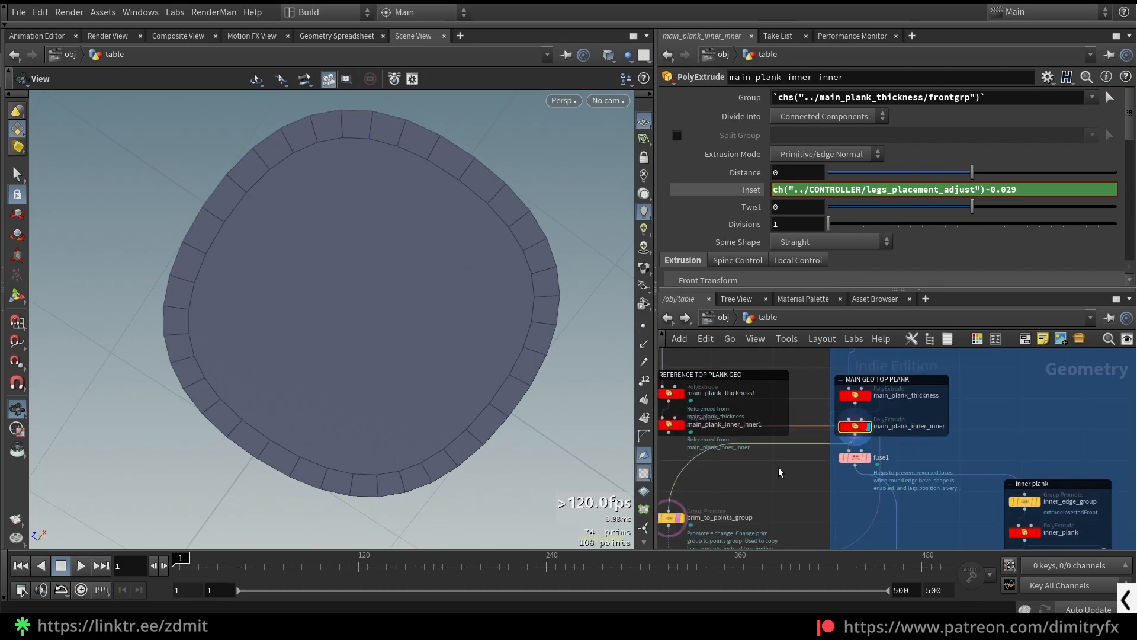
middle_click_drag(780, 469, 815, 427)
left_click(704, 468)
left_click(697, 391)
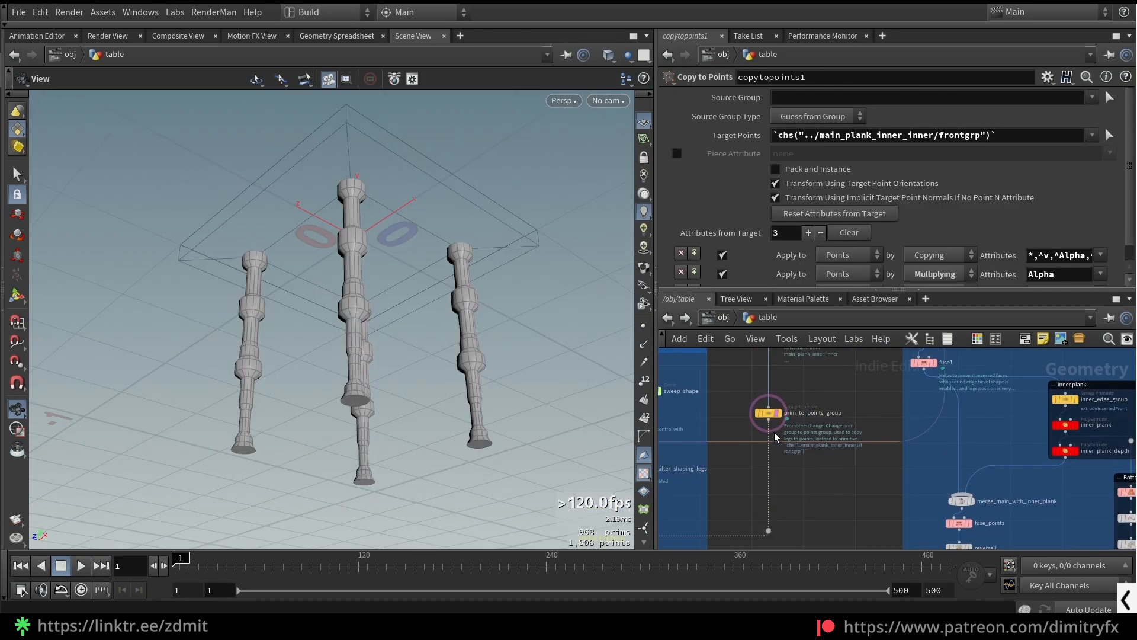
Step: Compare prim_to_points_group and its REFERENCE TOP PLANK GEO source with the MAIN GEO TOP PLANK nodes
left_click(762, 412)
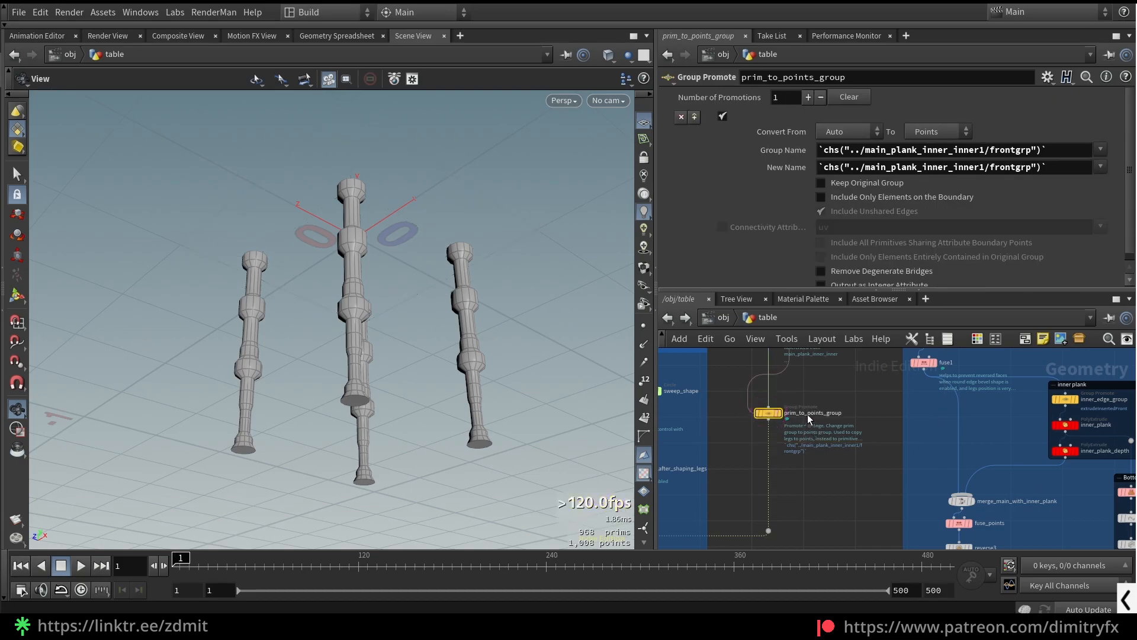
scroll(808, 414, "down", 2)
left_click_drag(729, 365, 850, 499)
left_click_drag(735, 376, 991, 441)
scroll(862, 434, "up", 1)
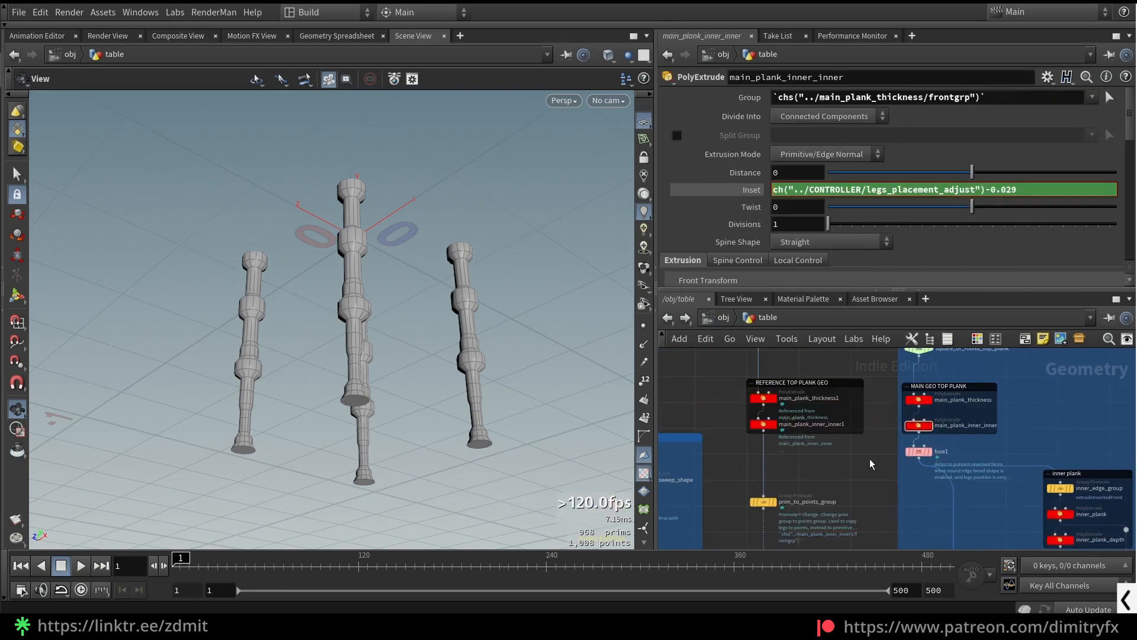
Step: Review copytopoints1, bound1 and USD_prim_path at the end of the legs branch, displaying and framing USD_prim_path
scroll(846, 452, "down", 3)
middle_click_drag(842, 456, 908, 348)
scroll(856, 436, "up", 3)
scroll(843, 438, "down", 2)
middle_click_drag(871, 504, 883, 465)
scroll(734, 447, "up", 3)
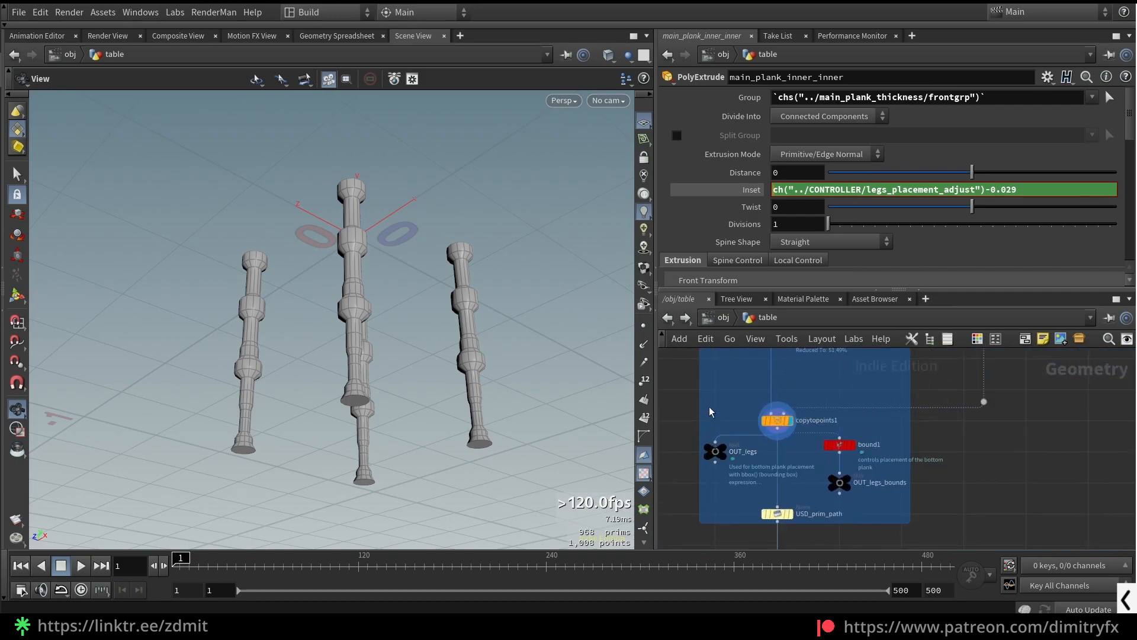
left_click(776, 420)
left_click(839, 444)
left_click(777, 513)
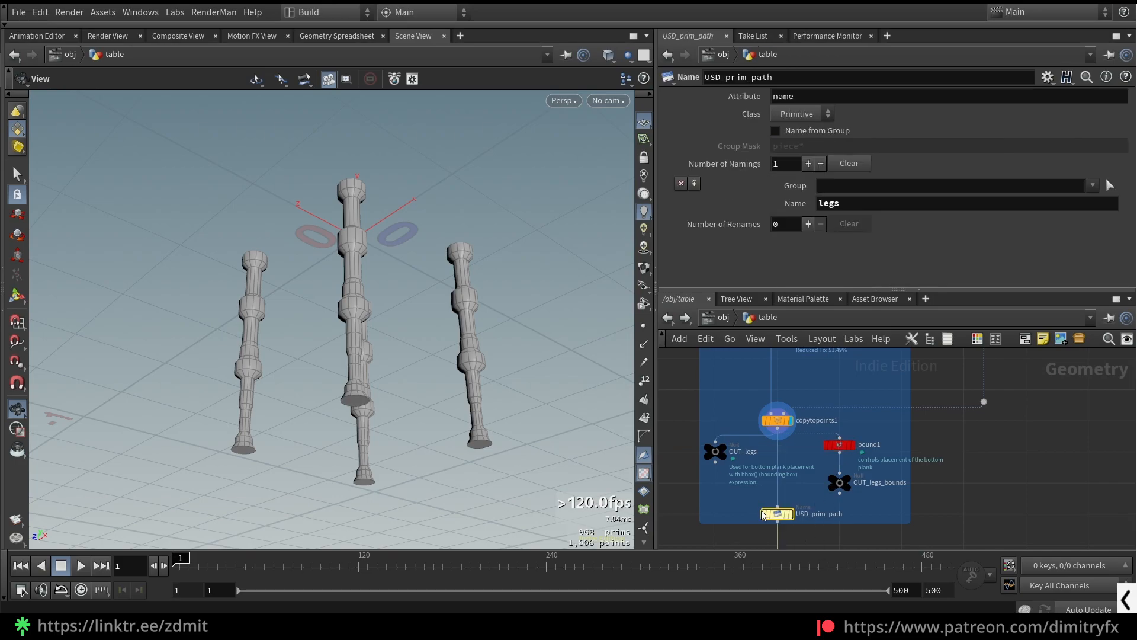
key("f")
scroll(846, 510, "up", 2)
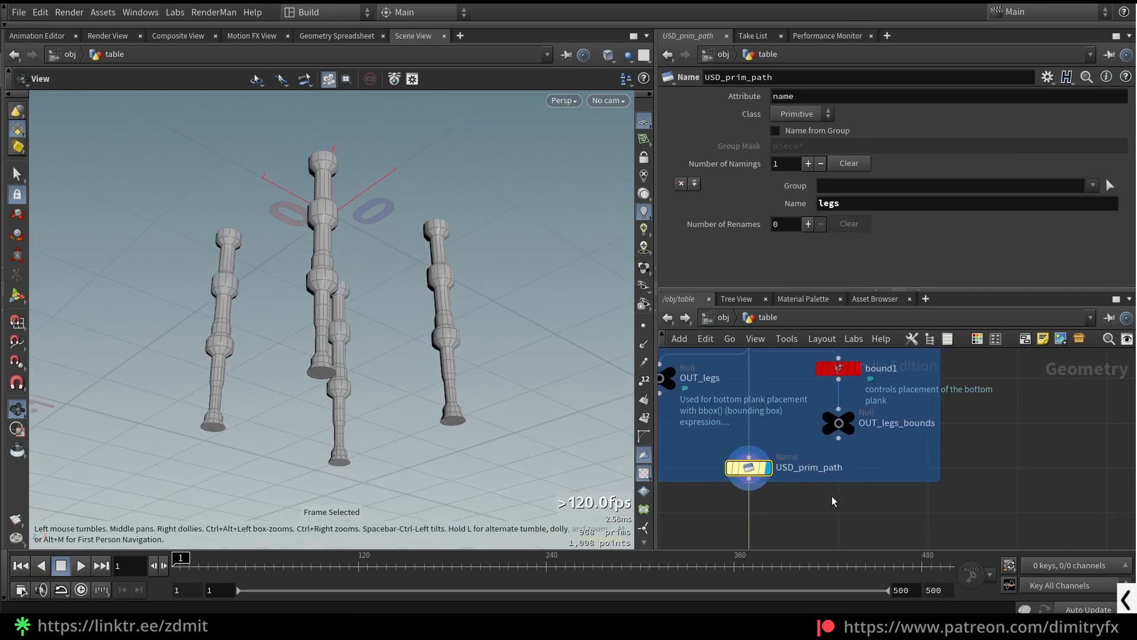
Step: Display the merge node that joins the legs and planks, and view the complete table from the side
scroll(804, 481, "down", 3)
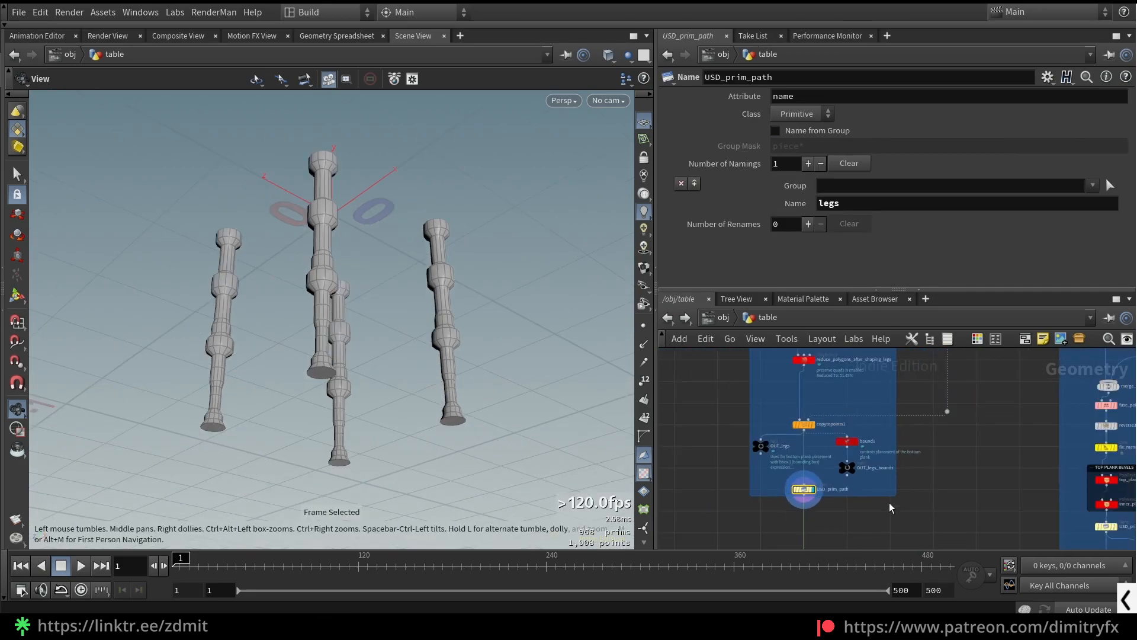
middle_click_drag(893, 493, 825, 334)
middle_click_drag(849, 542, 841, 455)
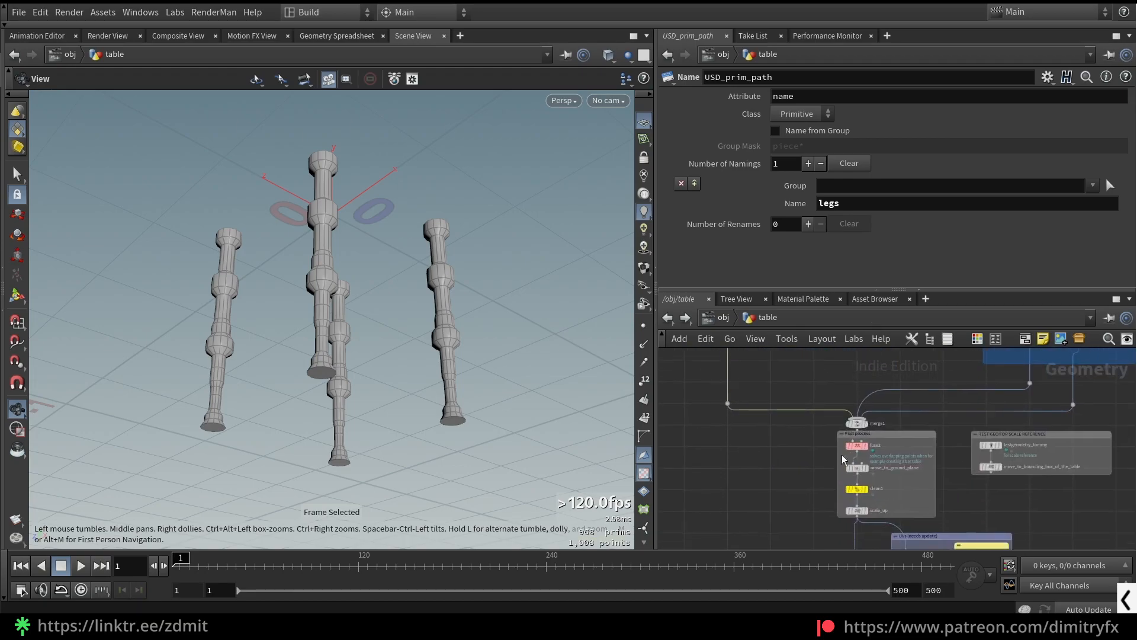
left_click(856, 423)
left_click_drag(492, 284, 434, 368)
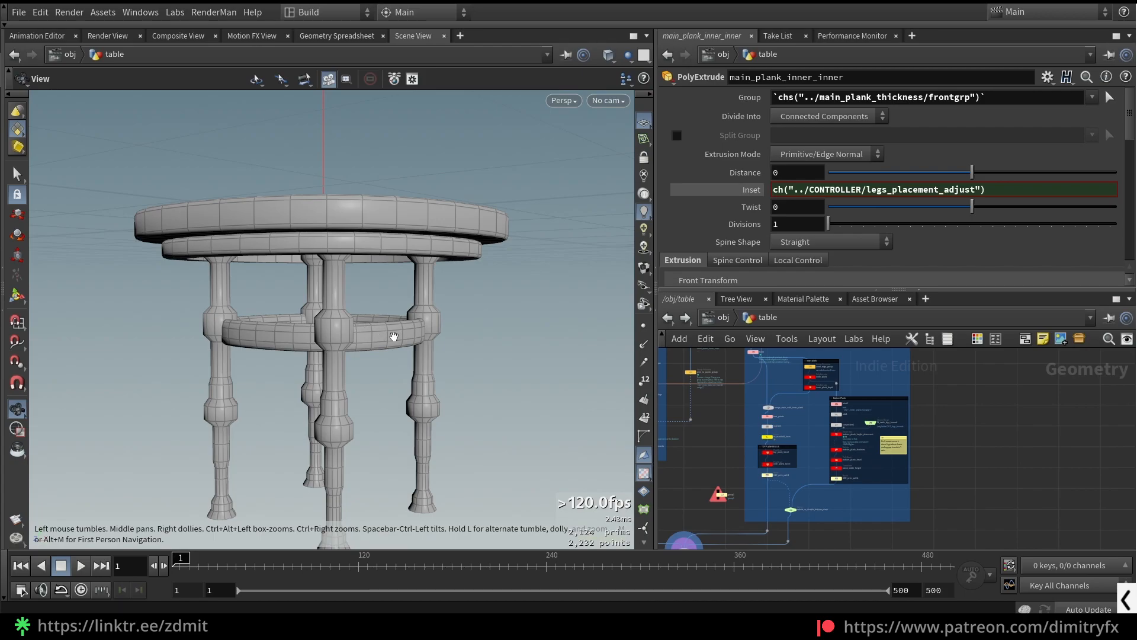
Step: Try decreasing the Y scale expression of plank_width_heigth with an offset, and restore it to ch("../CONTROLLER/bottom_plank_thickness")
scroll(824, 447, "up", 5)
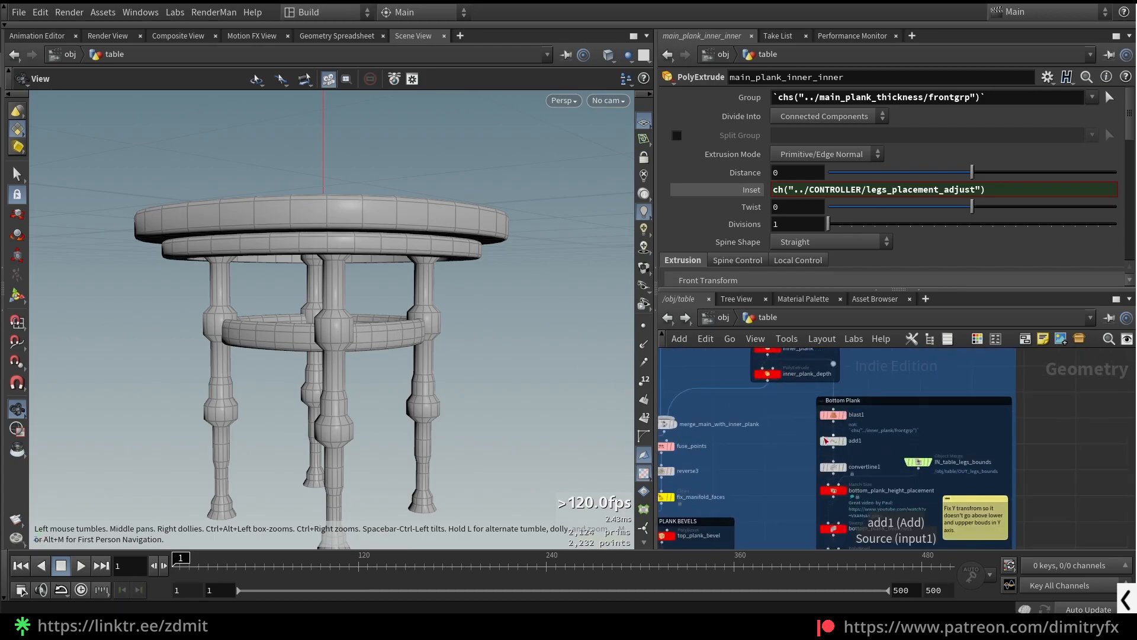
left_click(871, 487)
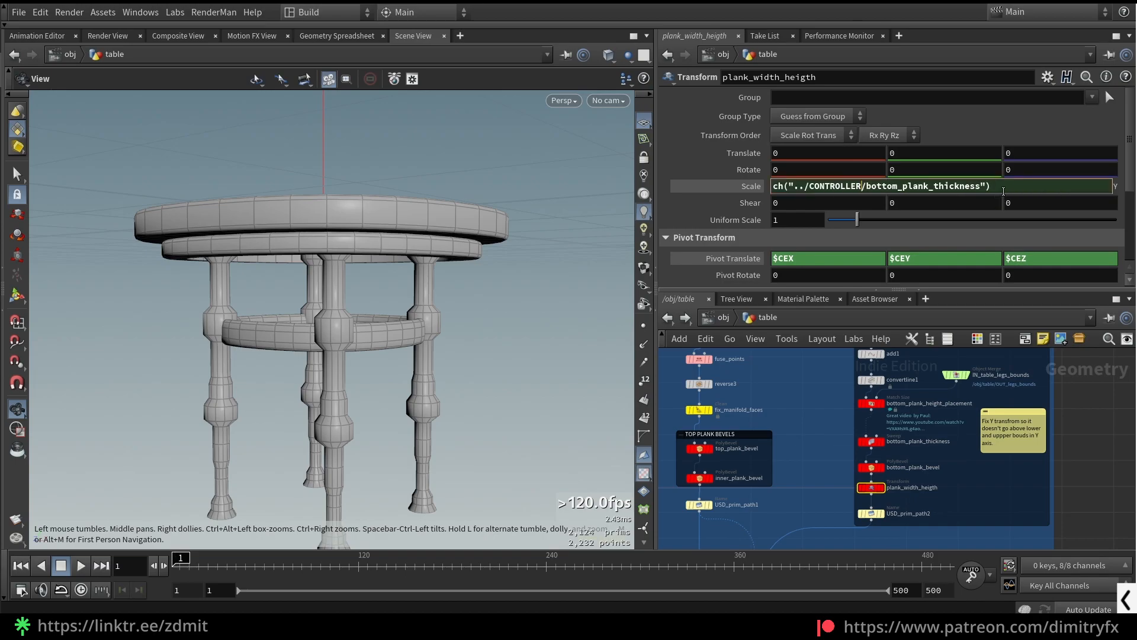
left_click(952, 188)
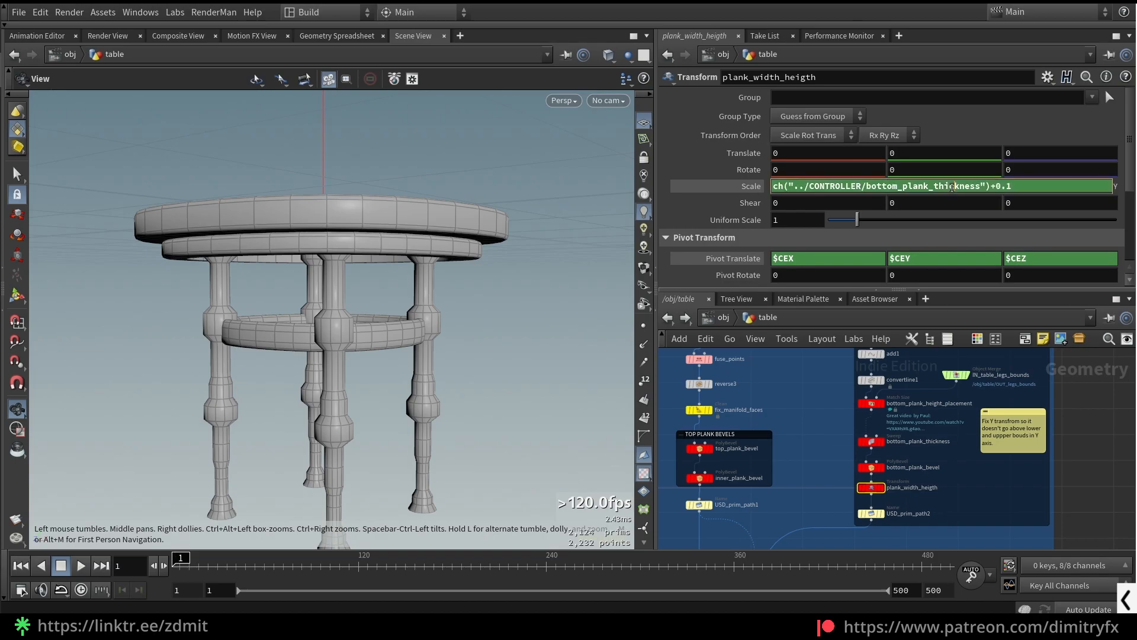
key("Down")
key("Down")
key("Down")
key("Down")
key("Down")
key("Down")
key("Down")
key("Down")
key("Down")
key("Down")
key("Down")
key("Down")
key("Down")
key("Down")
key("Down")
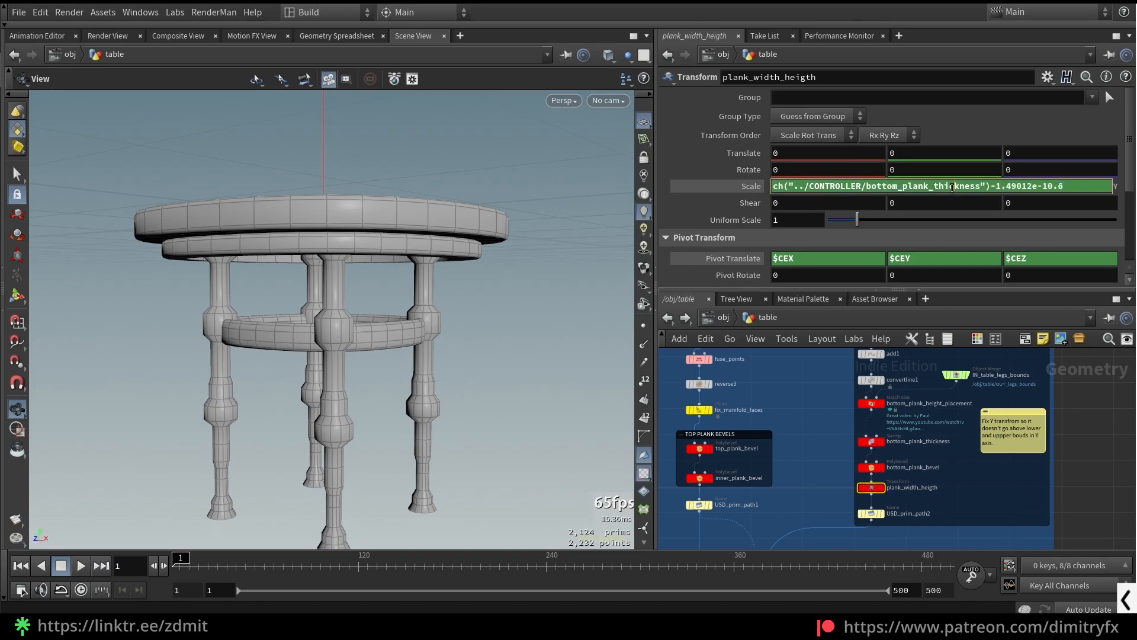
key("Down")
key("Down")
key("Down")
key("Down")
key("Down")
key("Down")
key("Down")
key("Down")
key("Down")
key("Down")
key("Down")
key("Down")
key("Down")
key("Down")
key("Down")
left_click_drag(1069, 186, 992, 186)
key("BackSpace")
key("Return")
Step: Display the table_mesh output node and frame the finished table in the viewport
scroll(844, 418, "down", 4)
middle_click_drag(842, 418, 906, 299)
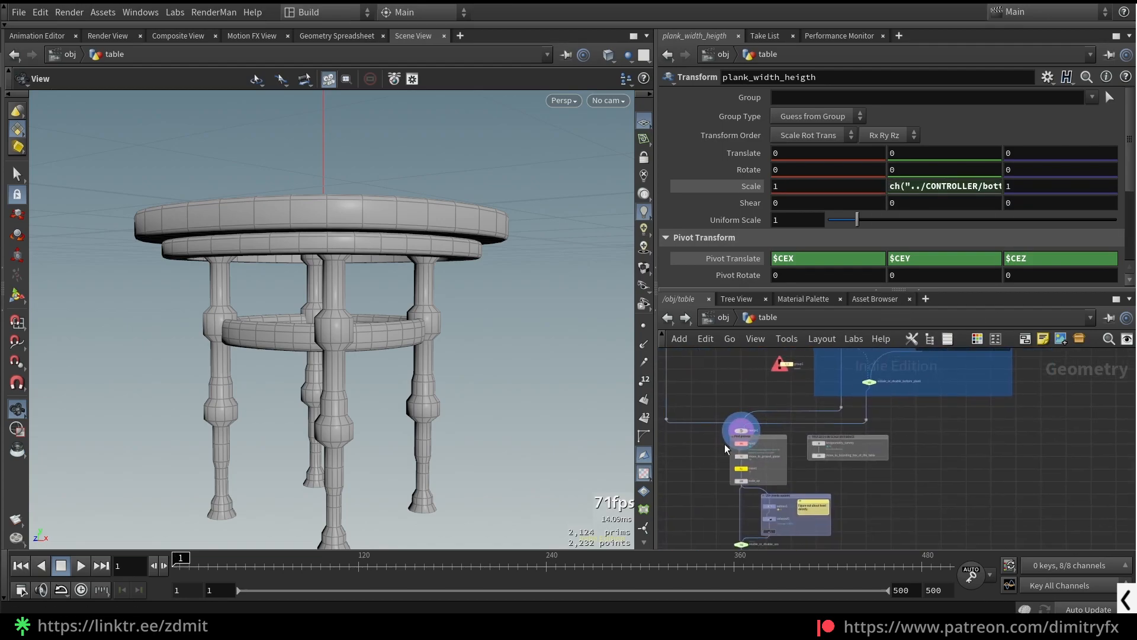
middle_click_drag(733, 436, 776, 376)
scroll(765, 462, "up", 2)
left_click(813, 524)
scroll(776, 473, "down", 3)
middle_click_drag(776, 474, 812, 527)
key("f")
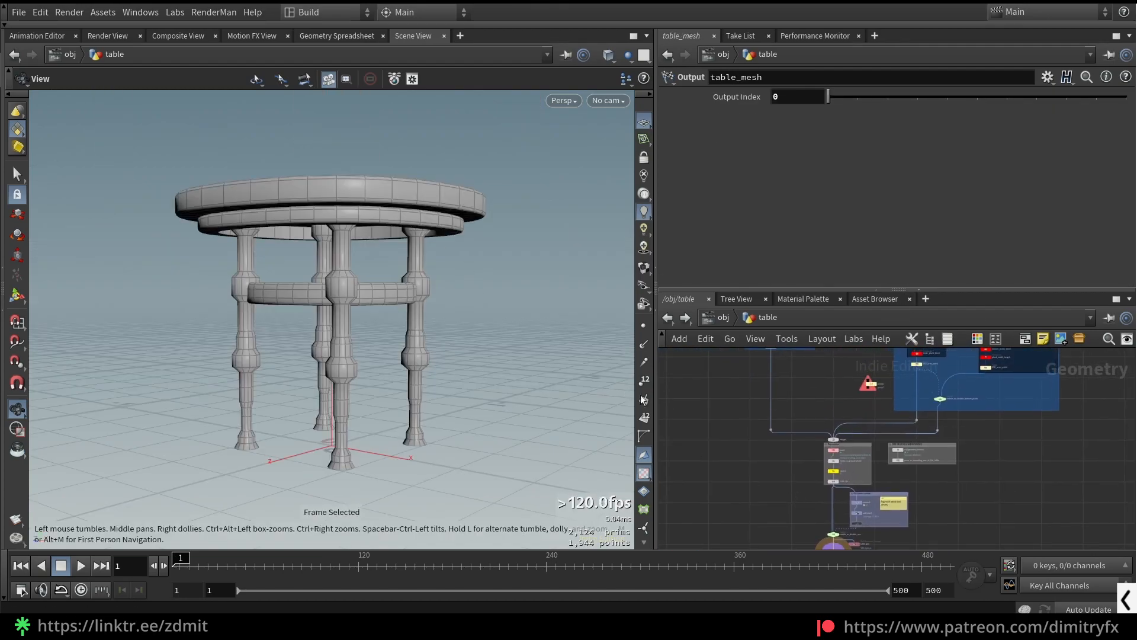
Step: On the CONTROLLER node, set Bottom Plank Height to 0.076 and Bottom Plank Thickness to 1.19, and view the table without wireframe
scroll(690, 406, "down", 3)
middle_click_drag(690, 406, 772, 503)
scroll(783, 448, "up", 3)
left_click(749, 389)
scroll(787, 126, "down", 6)
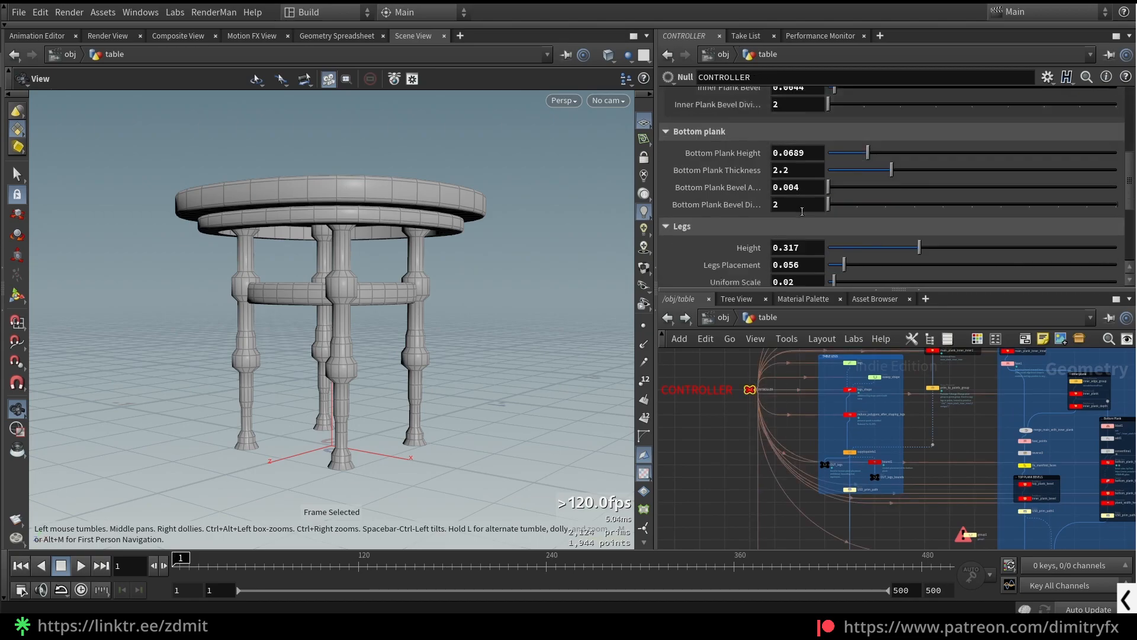
mouse_move(862, 120)
left_mouse_down()
mouse_move(833, 122)
mouse_move(936, 121)
mouse_move(867, 113)
mouse_move(967, 136)
mouse_move(979, 135)
mouse_move(963, 124)
mouse_move(986, 129)
mouse_move(942, 137)
mouse_move(951, 122)
mouse_move(930, 106)
mouse_move(997, 109)
mouse_move(899, 89)
mouse_move(874, 87)
mouse_move(1033, 138)
mouse_move(999, 130)
mouse_move(968, 112)
mouse_move(994, 113)
mouse_move(967, 101)
mouse_move(859, 74)
mouse_move(872, 78)
mouse_move(865, 133)
left_mouse_up()
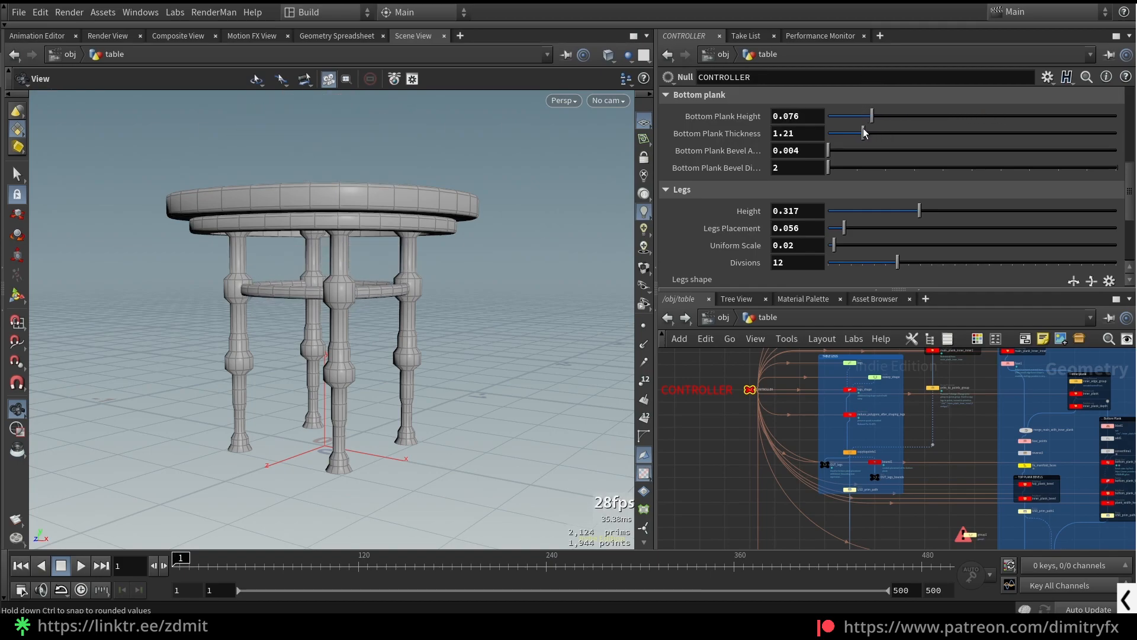
mouse_move(340, 289)
left_mouse_down()
mouse_move(427, 308)
mouse_move(430, 321)
left_mouse_up()
key("shift+w")
Step: Display blast1 in the Bottom Plank group and review its inner_plank front group with Delete Non Selected enabled
scroll(862, 422, "up", 6)
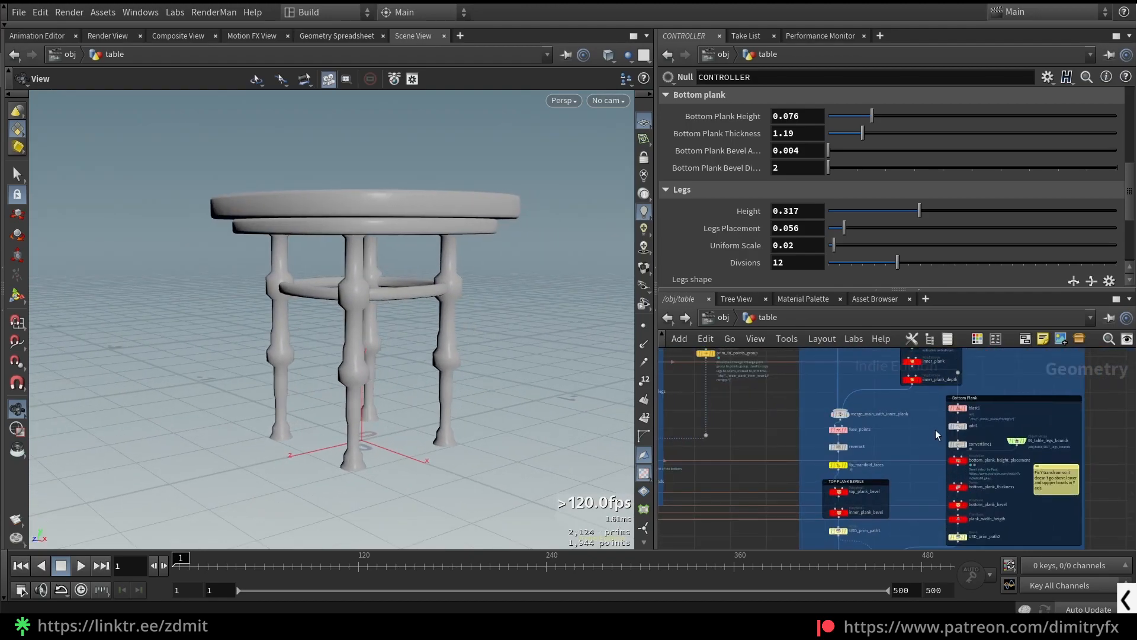
left_click(886, 417)
middle_click_drag(831, 430, 782, 463)
key("r")
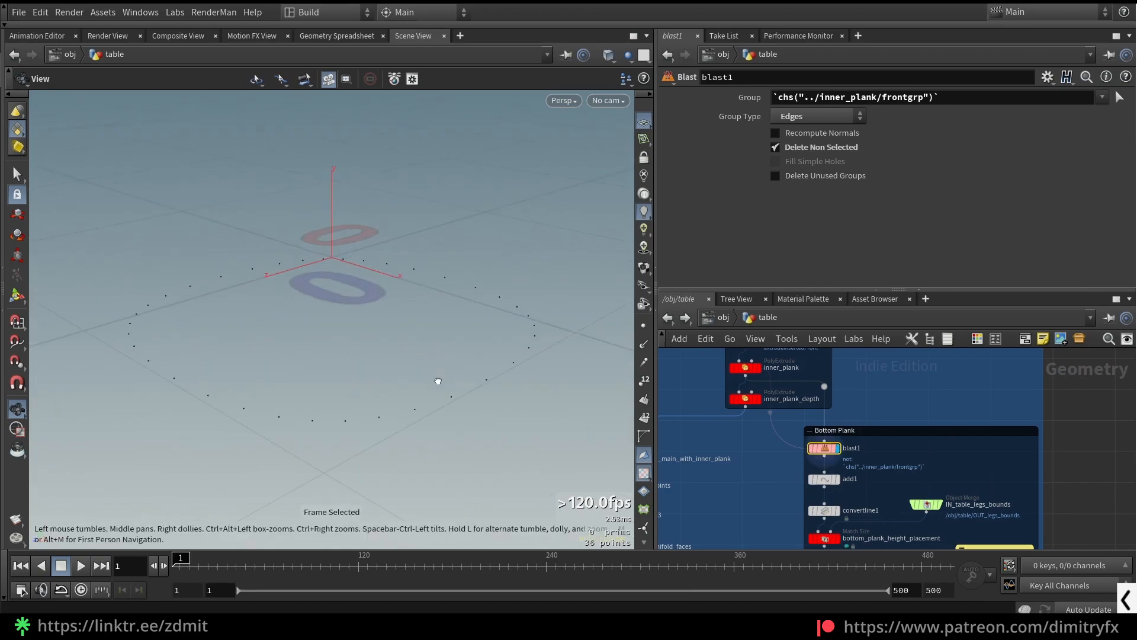
key("Up")
left_click(824, 448)
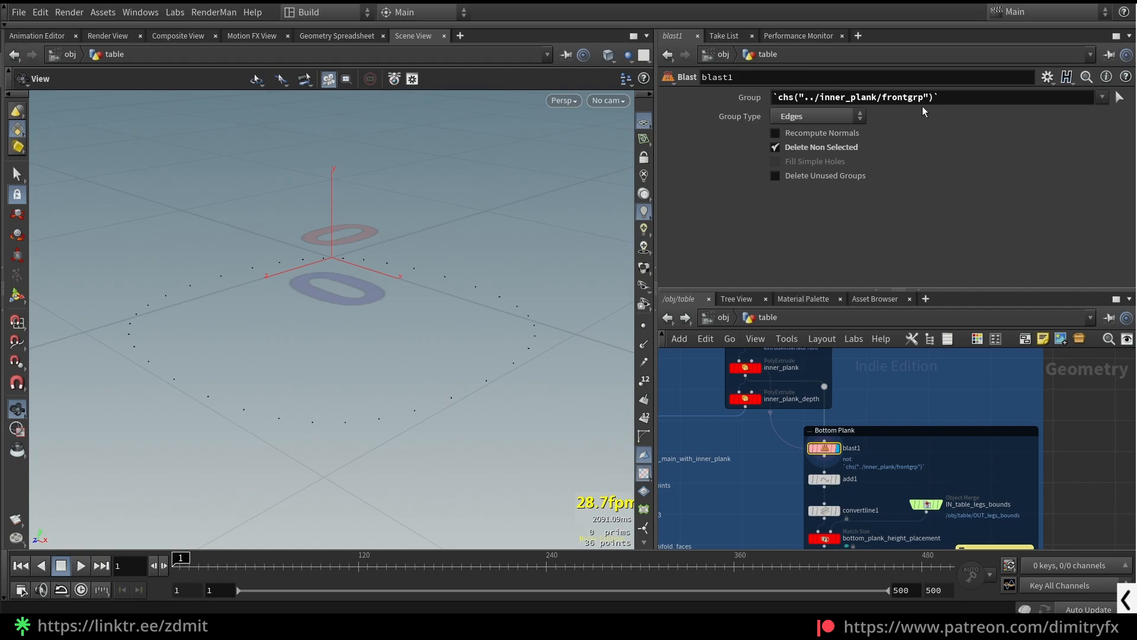
Step: Paste a group1 edge group node off inner_plank with base group extrudeInsertedFront to show the blasted edges, and bypass it
scroll(719, 367, "up", 1)
left_click(757, 370)
scroll(747, 391, "down", 4)
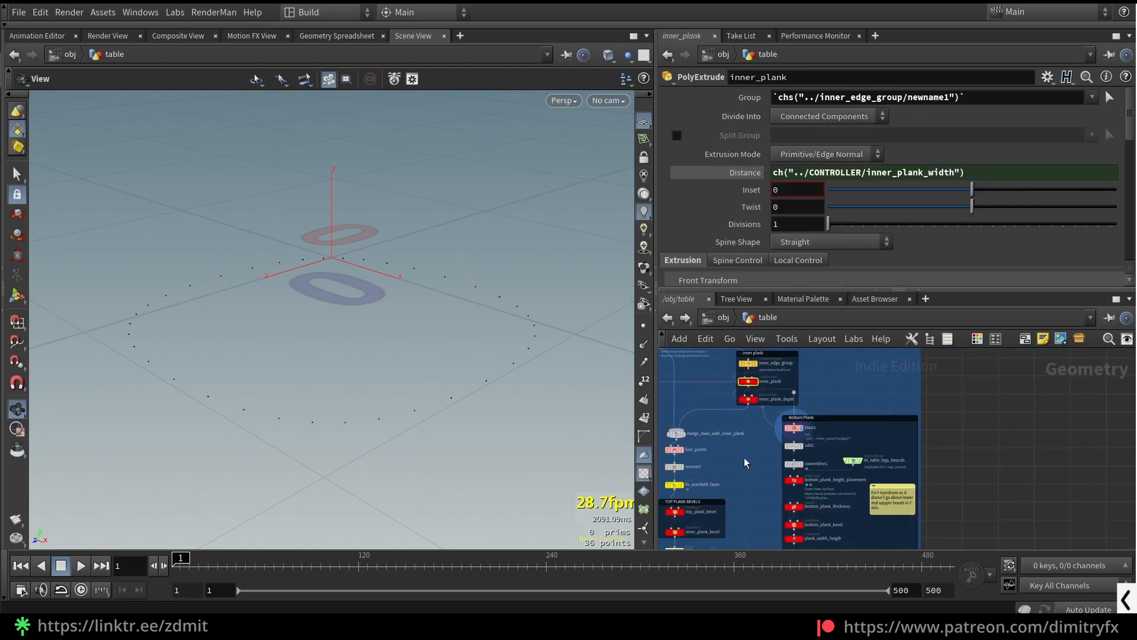
middle_click_drag(745, 455, 944, 455)
scroll(971, 423, "up", 3)
key("ctrl+v")
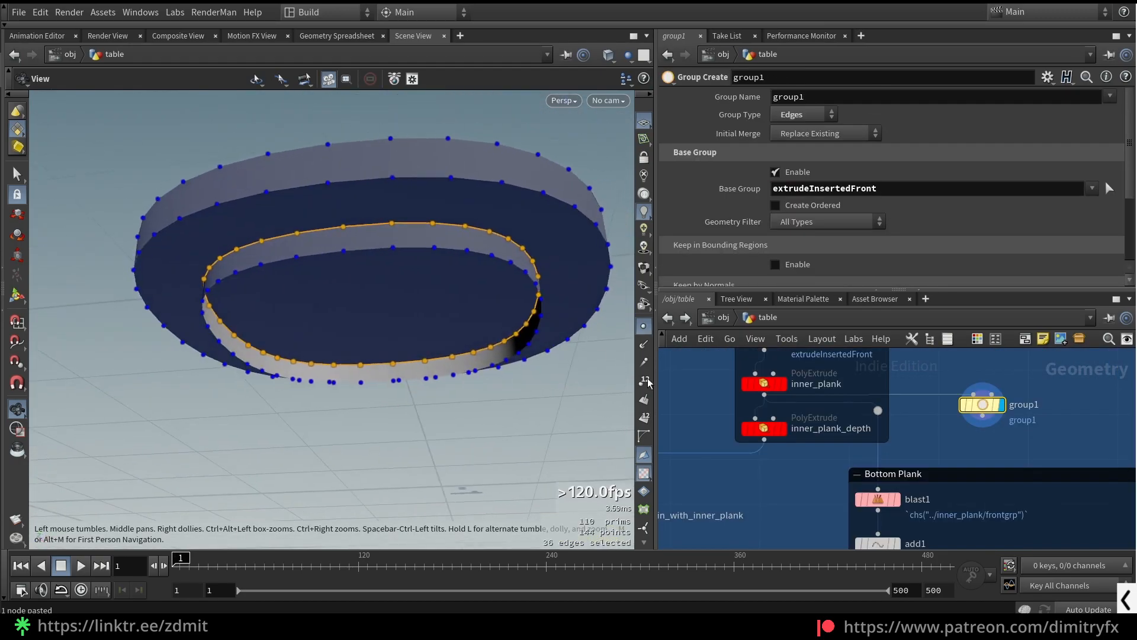
key("b")
Step: Display blast1 with Delete Non Selected turned off, and display and frame add1 to compare their results
middle_click_drag(800, 510, 788, 465)
left_click(883, 454)
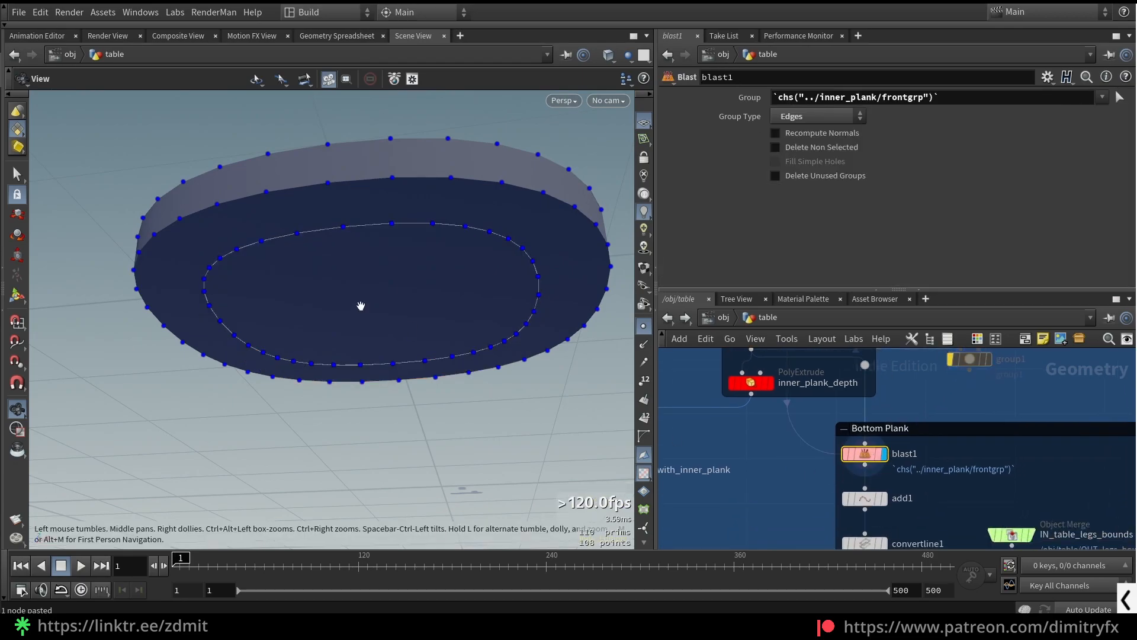
key("f")
left_click_drag(495, 369, 500, 338)
left_click(882, 498)
key("f")
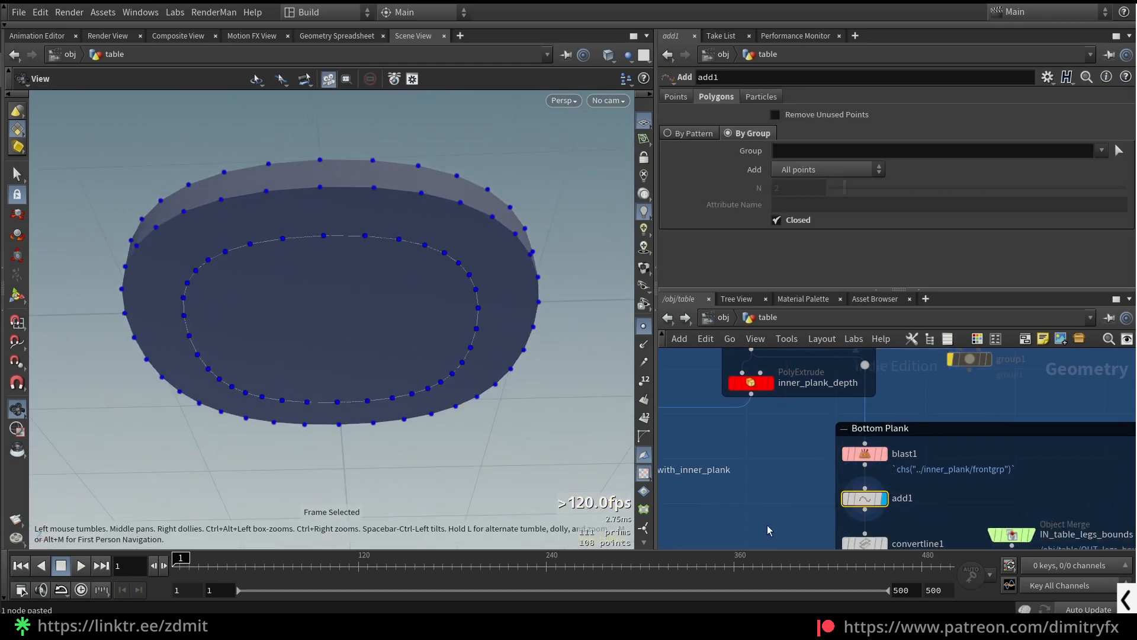
Step: Turn Delete Non Selected back on for blast1 in the Bottom Plank group
scroll(794, 492, "down", 2)
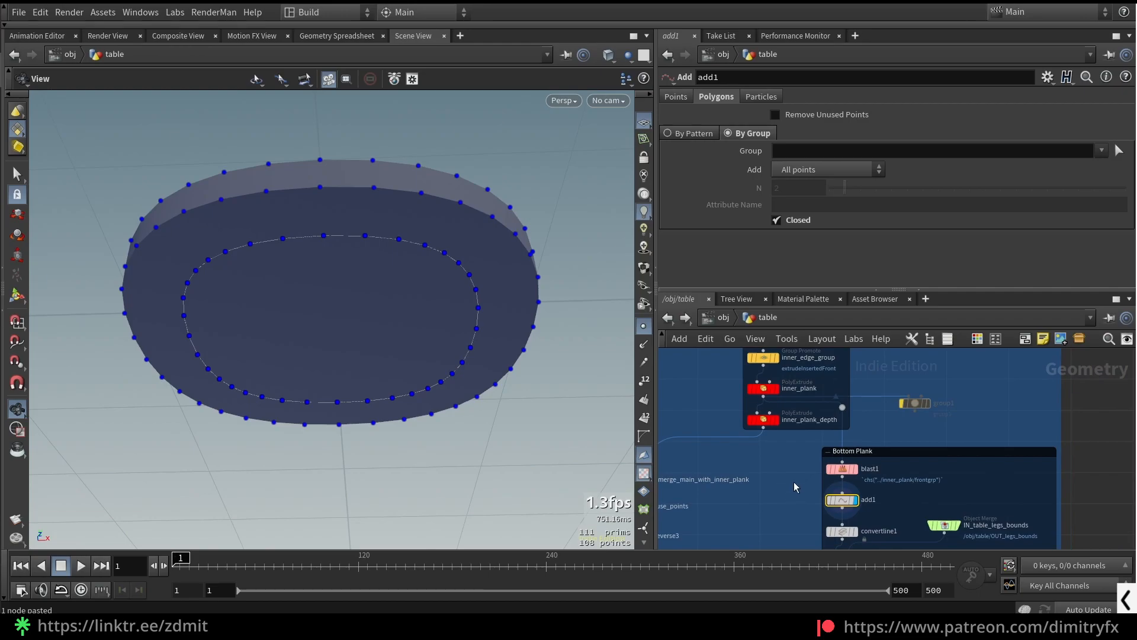
left_click(842, 469)
left_click(776, 147)
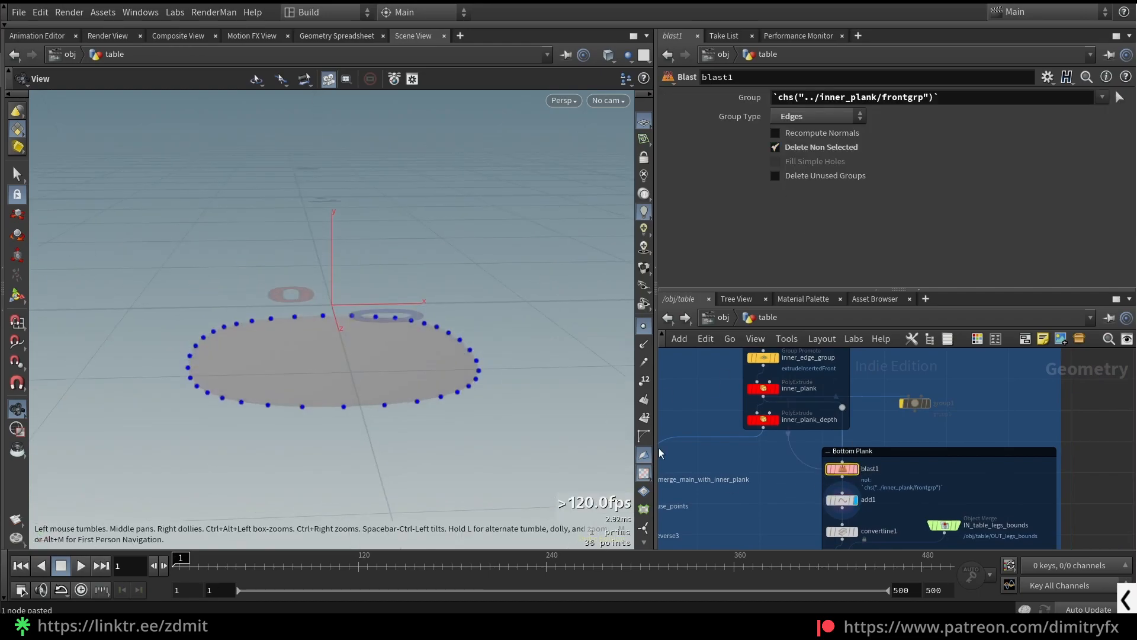
Step: Compare the polygon from add1 with its Closed option turned off and back on
left_click(883, 501)
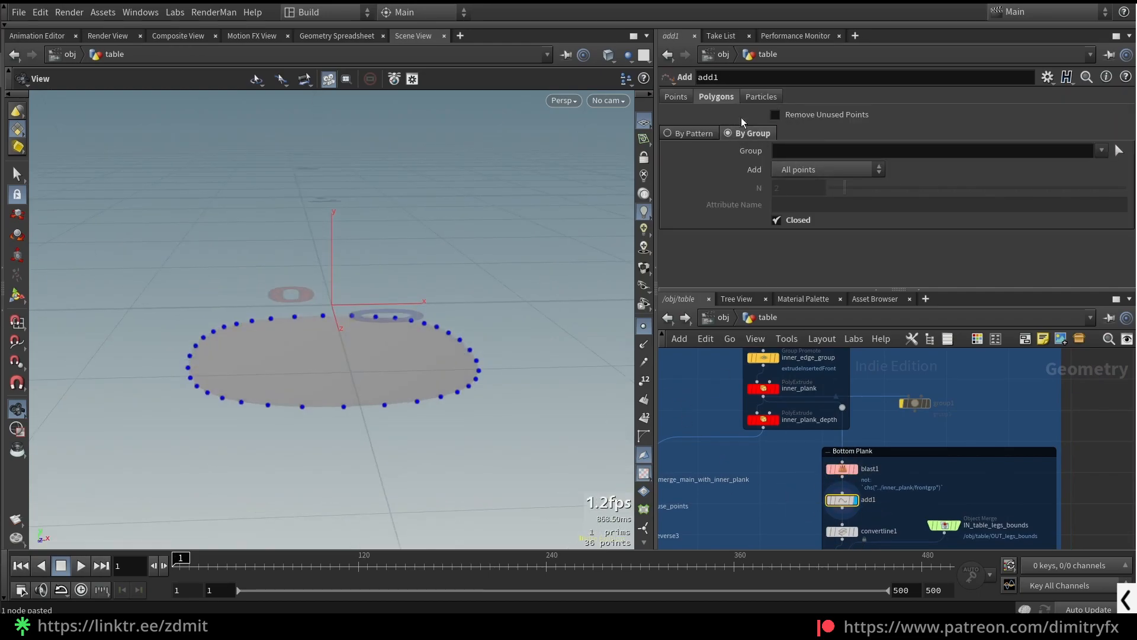
left_click(778, 222)
left_click(779, 222)
middle_click_drag(461, 289, 450, 255)
left_click_drag(450, 255, 459, 277)
Step: Turn on point numbers and inspect the face with add1 bypassed and active
left_click(645, 380)
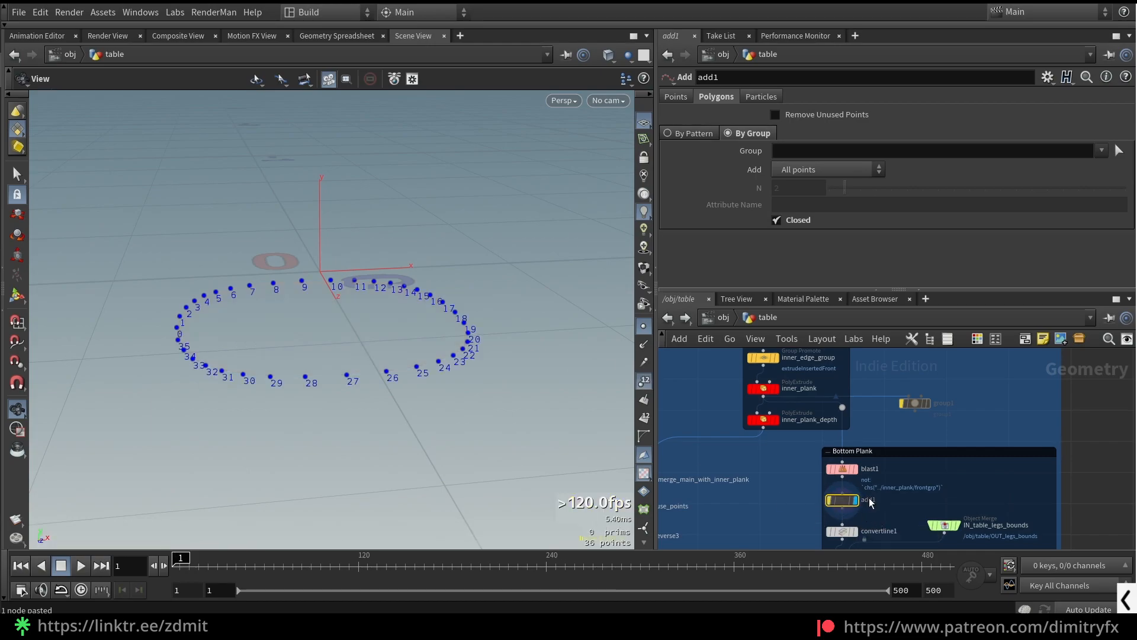
left_click_drag(462, 379, 465, 410)
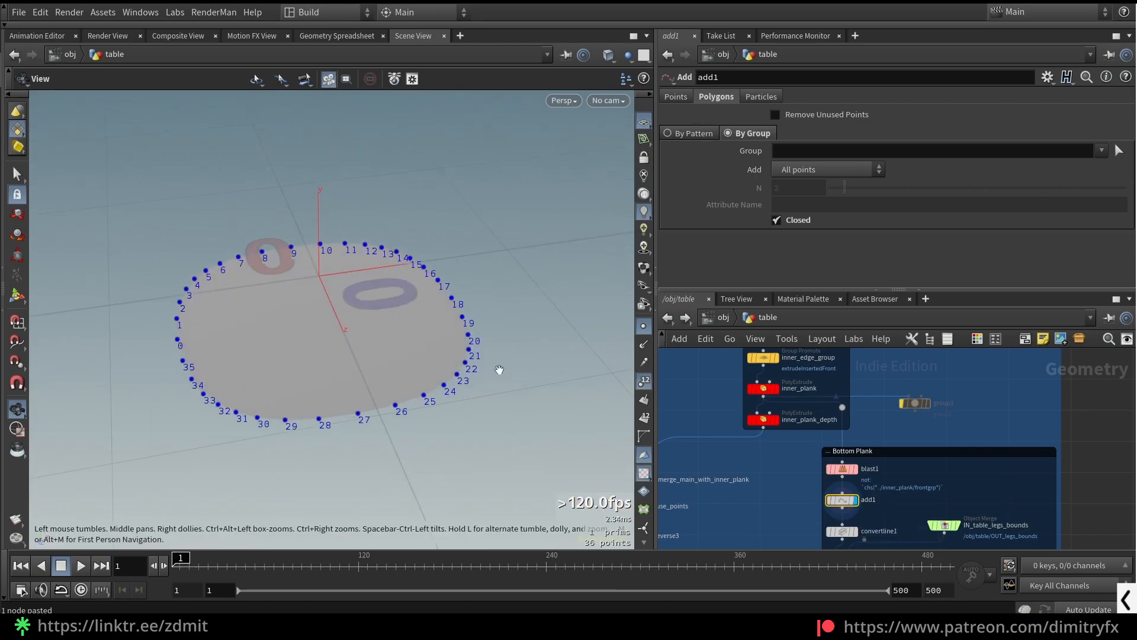
left_click_drag(541, 367, 464, 380)
left_click_drag(400, 364, 469, 271)
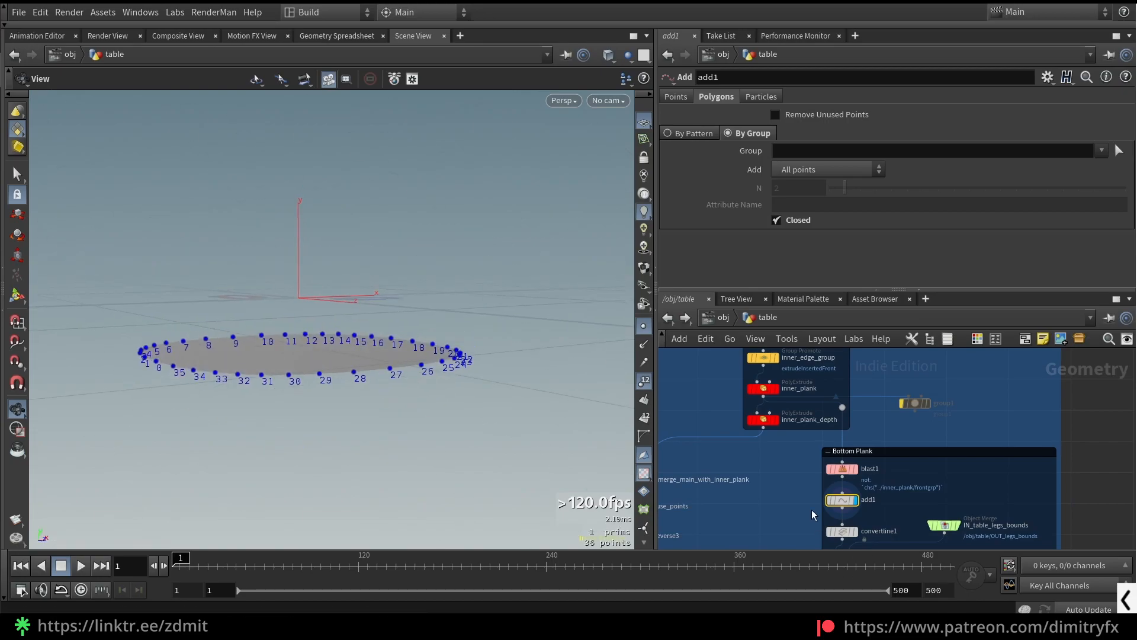
Step: Display convertline1 and compare its open outline with the filled face from add1
middle_click_drag(814, 482, 808, 450)
scroll(808, 469, "up", 3)
left_click_drag(790, 503, 887, 523)
middle_click_drag(791, 509, 784, 452)
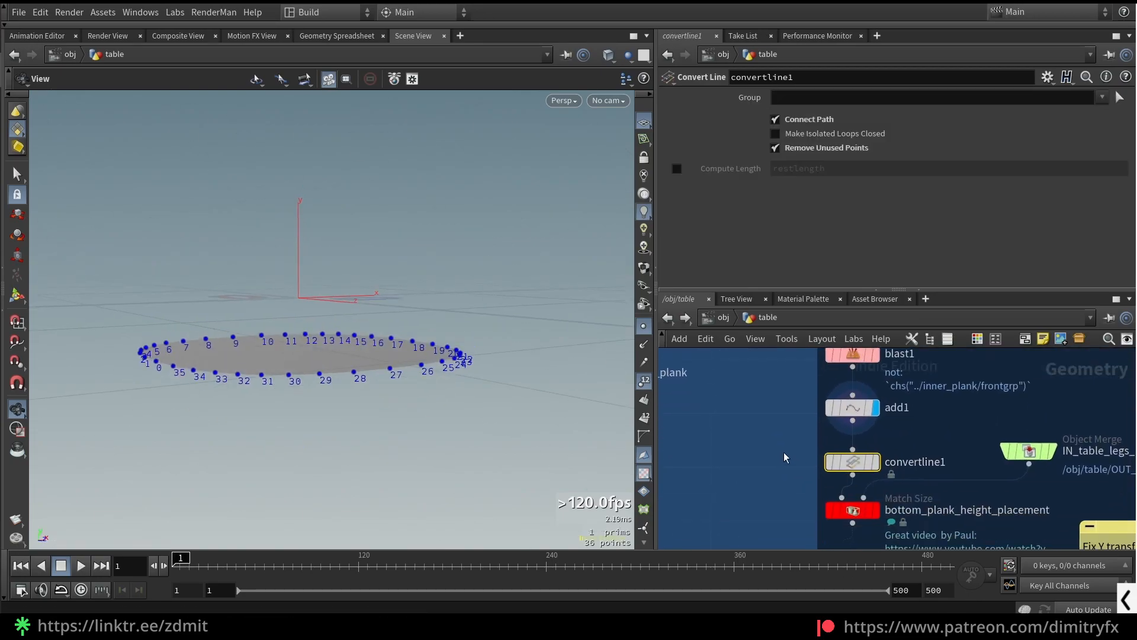
left_click(876, 461)
left_click_drag(563, 389, 593, 424)
left_click(877, 409)
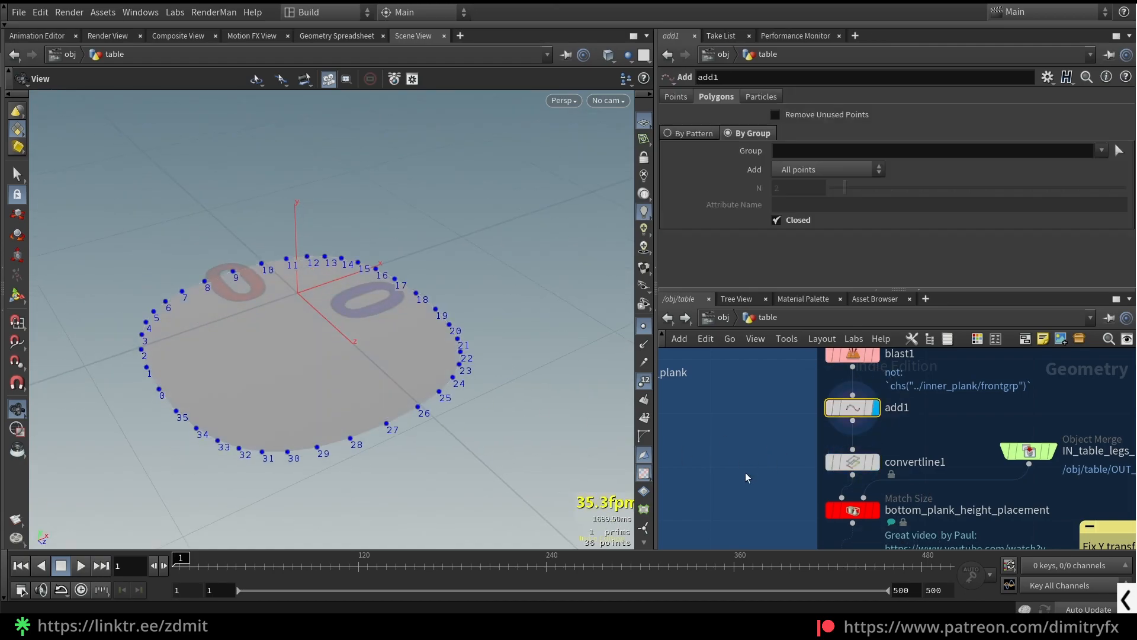
left_click(875, 462)
left_click_drag(421, 352, 414, 383)
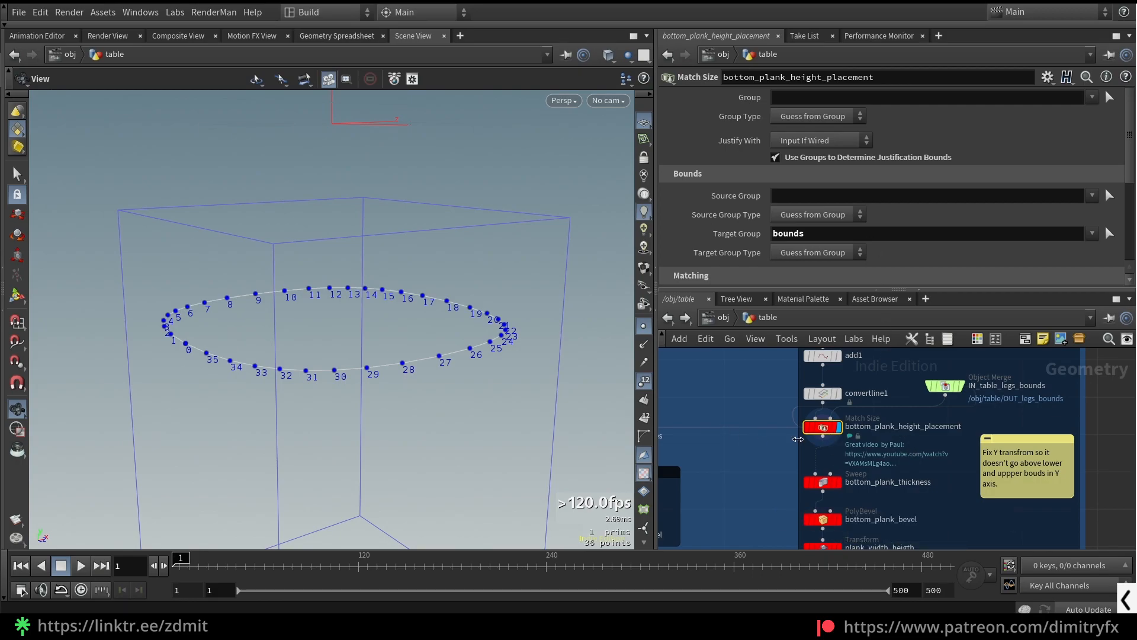
Step: Review the bounds and matching settings of bottom_plank_height_placement and show the whole table as a wireframe template
scroll(781, 449, "down", 2)
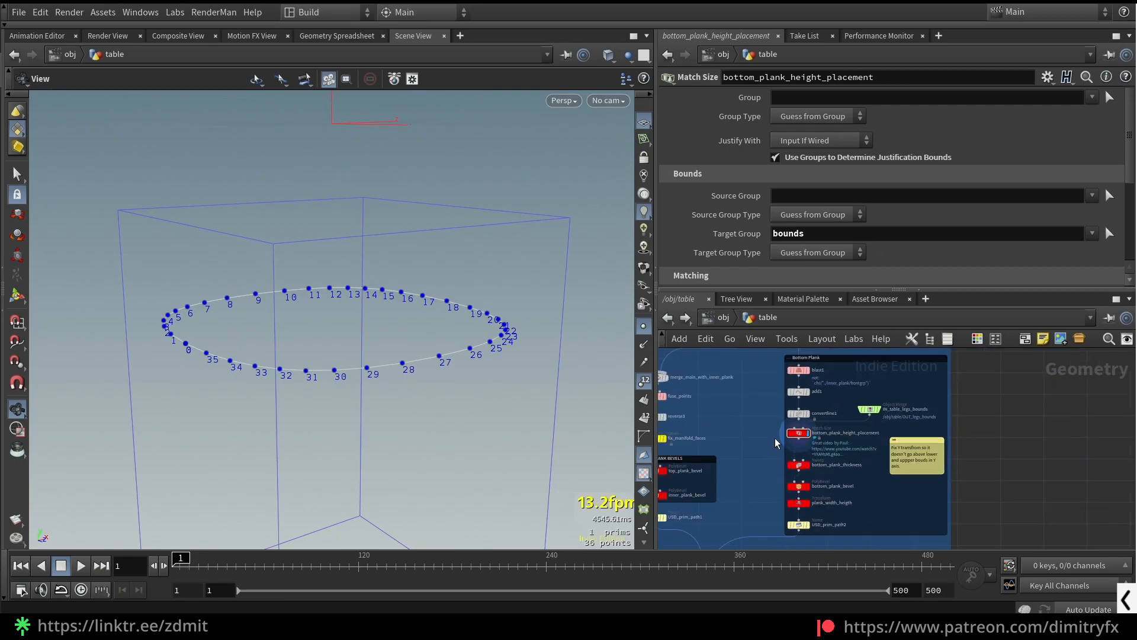
scroll(898, 214, "down", 5)
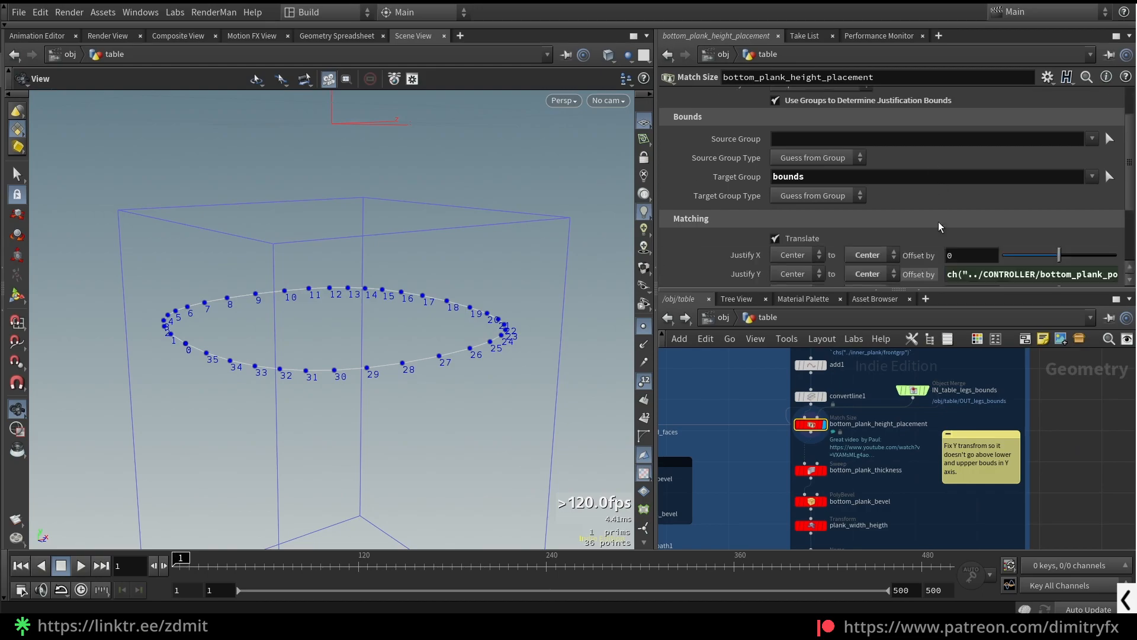
scroll(793, 447, "down", 3)
middle_click_drag(775, 449, 916, 285)
scroll(770, 417, "up", 3)
left_click(832, 394)
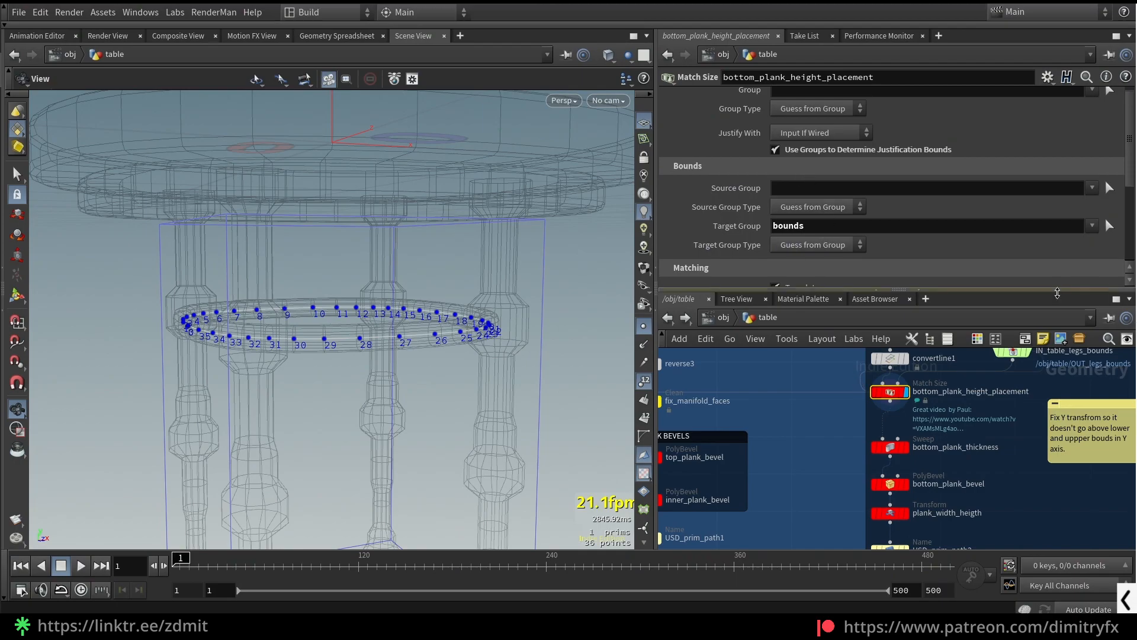
Step: Trace IN_table_legs_bounds to its source in the legs branch and display OUT_legs
middle_click_drag(954, 406, 889, 466)
scroll(989, 430, "up", 2)
left_click(938, 409)
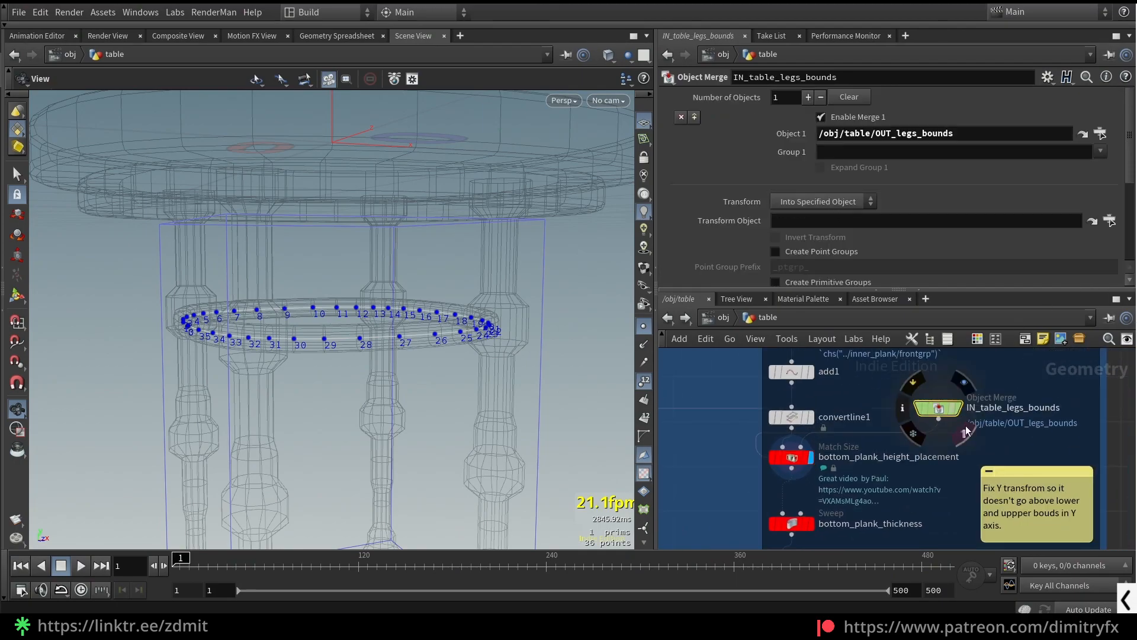
scroll(915, 420, "down", 5)
scroll(883, 521, "up", 5)
left_click(780, 533)
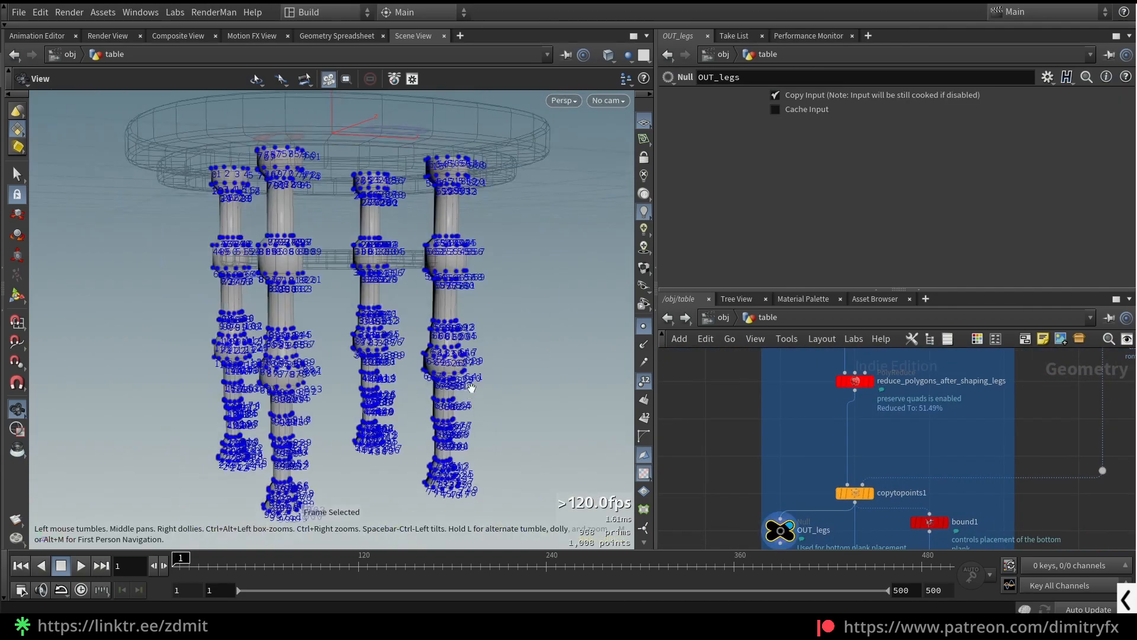
Step: Display bottom_plank_height_placement again and read the comment in its node information
scroll(829, 444, "down", 5)
scroll(837, 428, "up", 5)
scroll(837, 428, "up", 3)
left_click(820, 407)
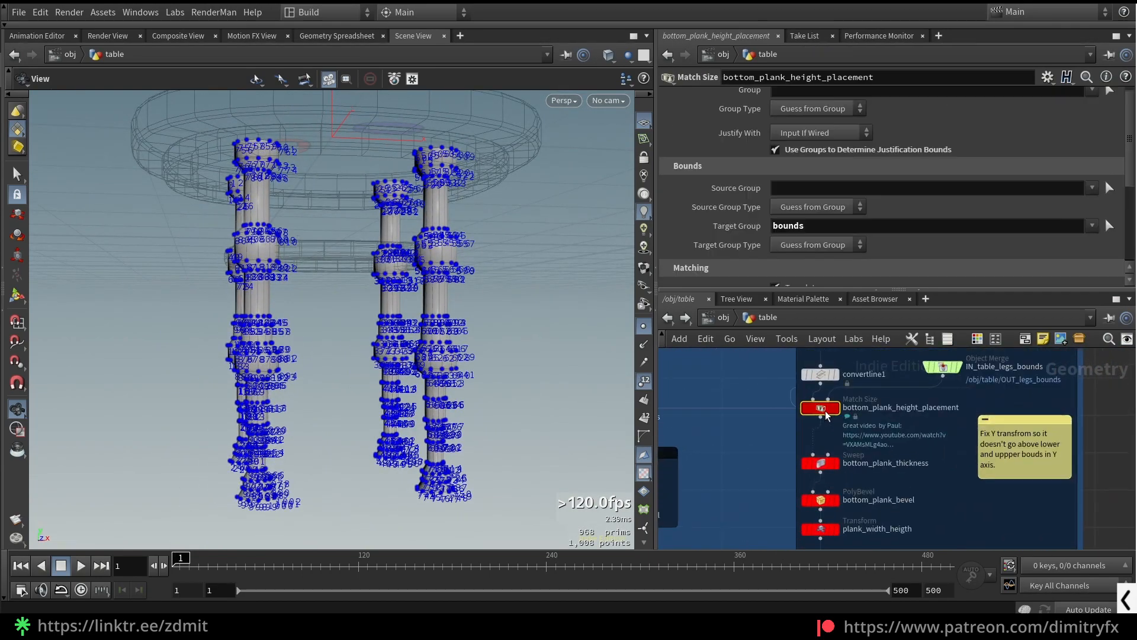
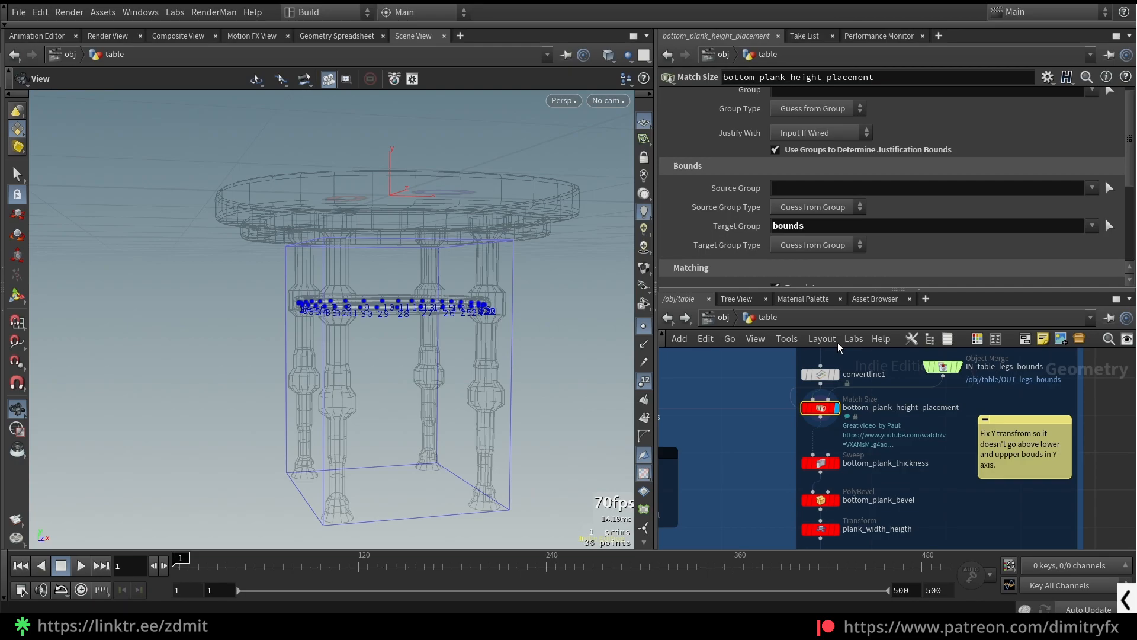
scroll(844, 429, "up", 3)
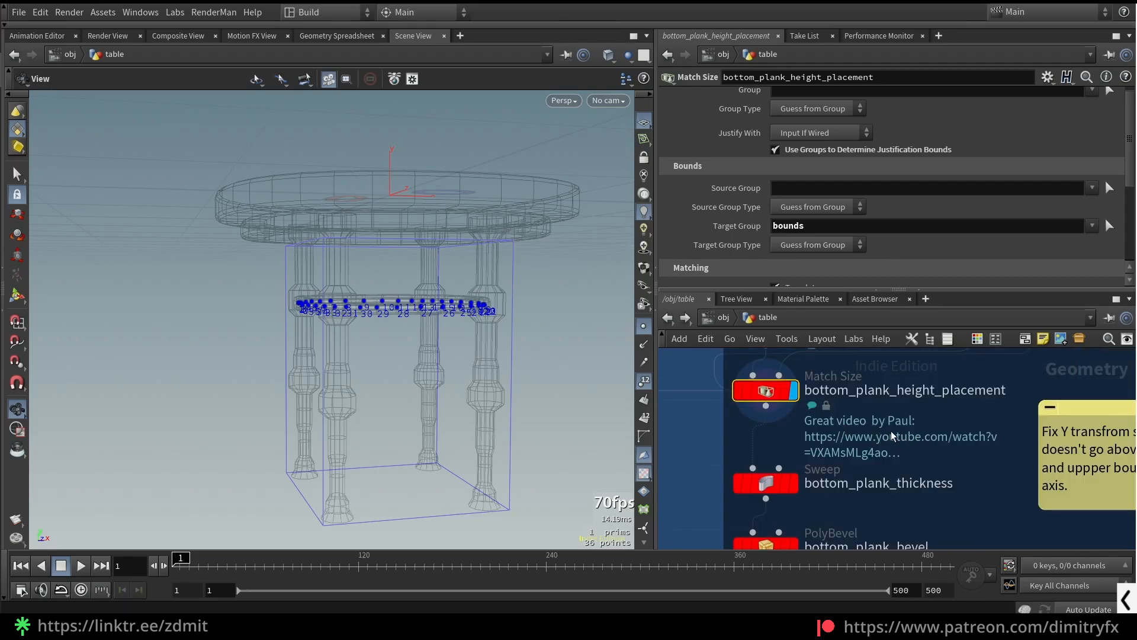
middle_click(770, 395)
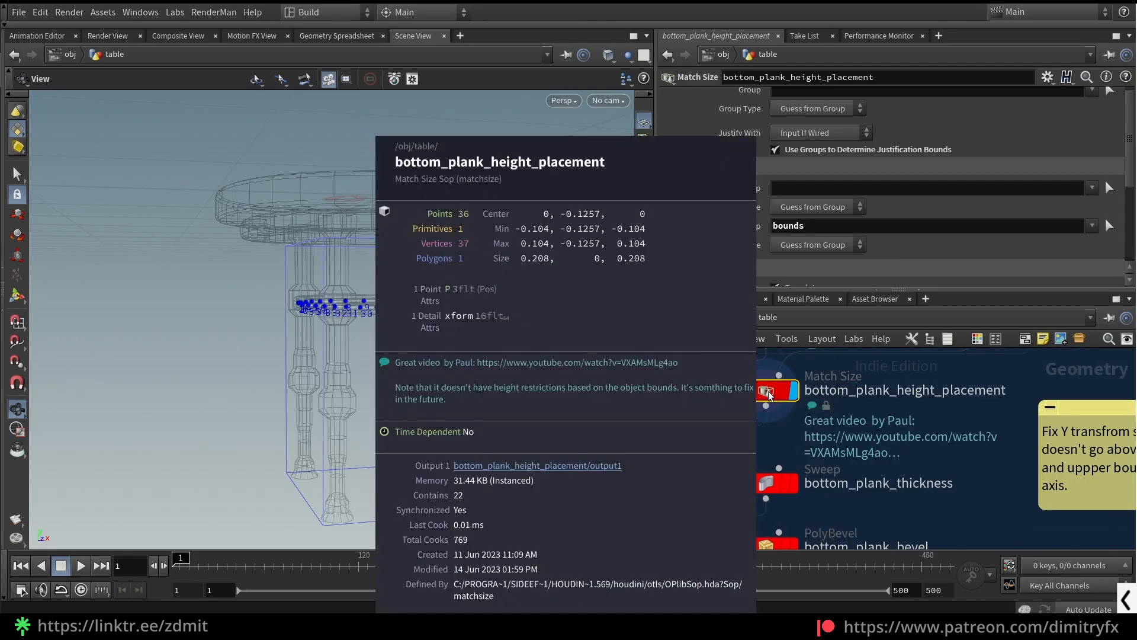
middle_click(768, 395)
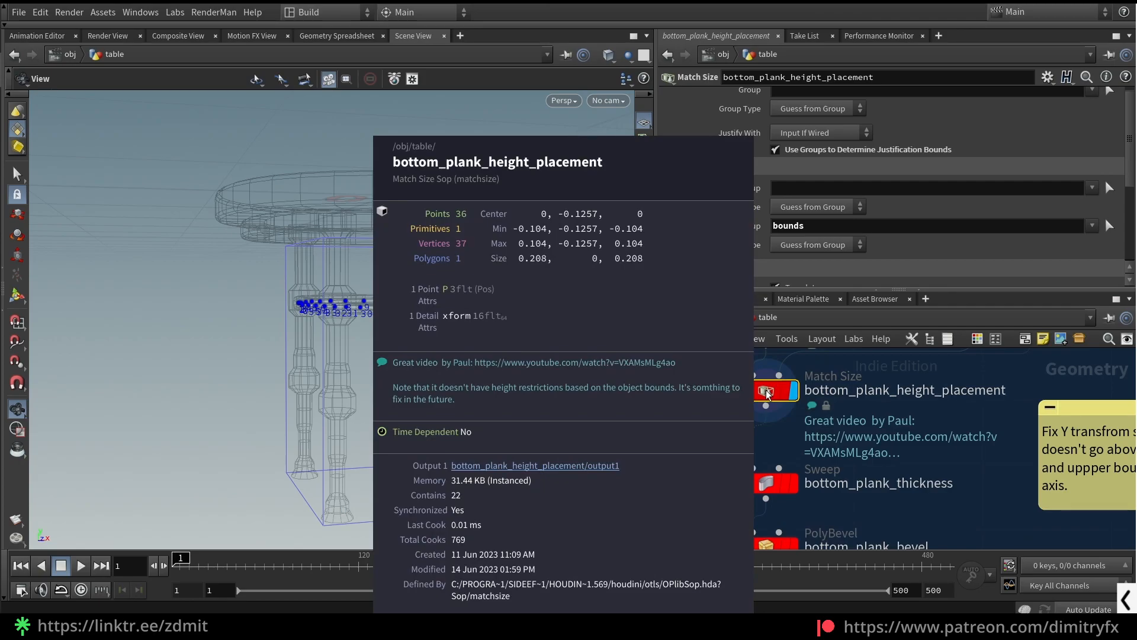
Step: Check the bounds target group on bottom_plank_height_placement, and display and frame bound1 in the legs branch
scroll(965, 455, "down", 3)
scroll(896, 220, "down", 1)
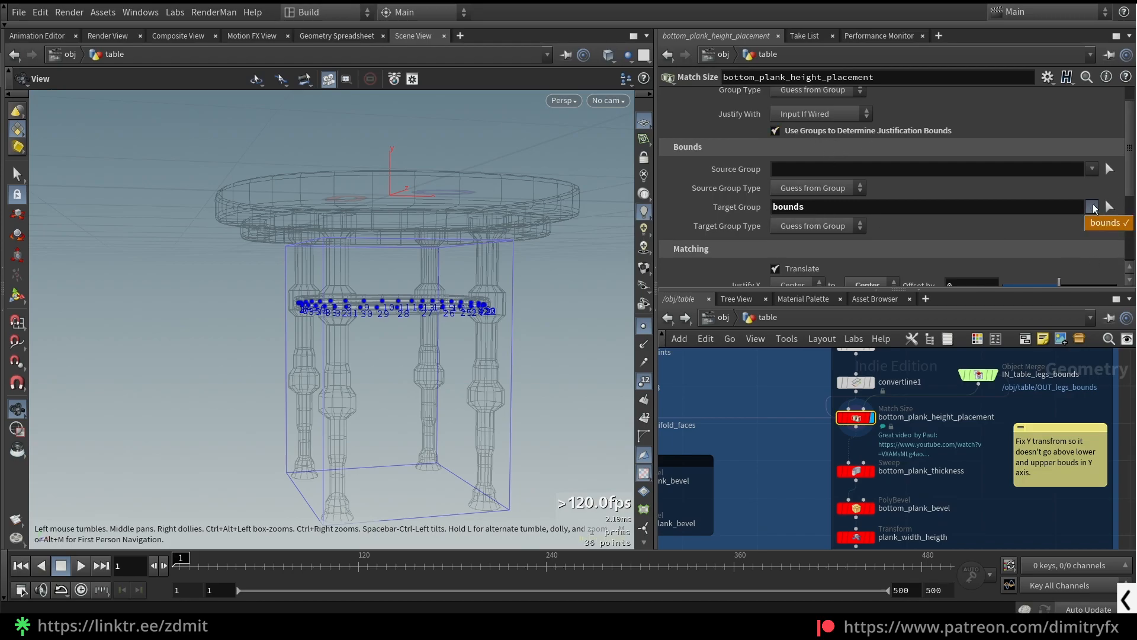
middle_click_drag(847, 429, 898, 442)
left_click(906, 430)
left_click(922, 431)
key("f")
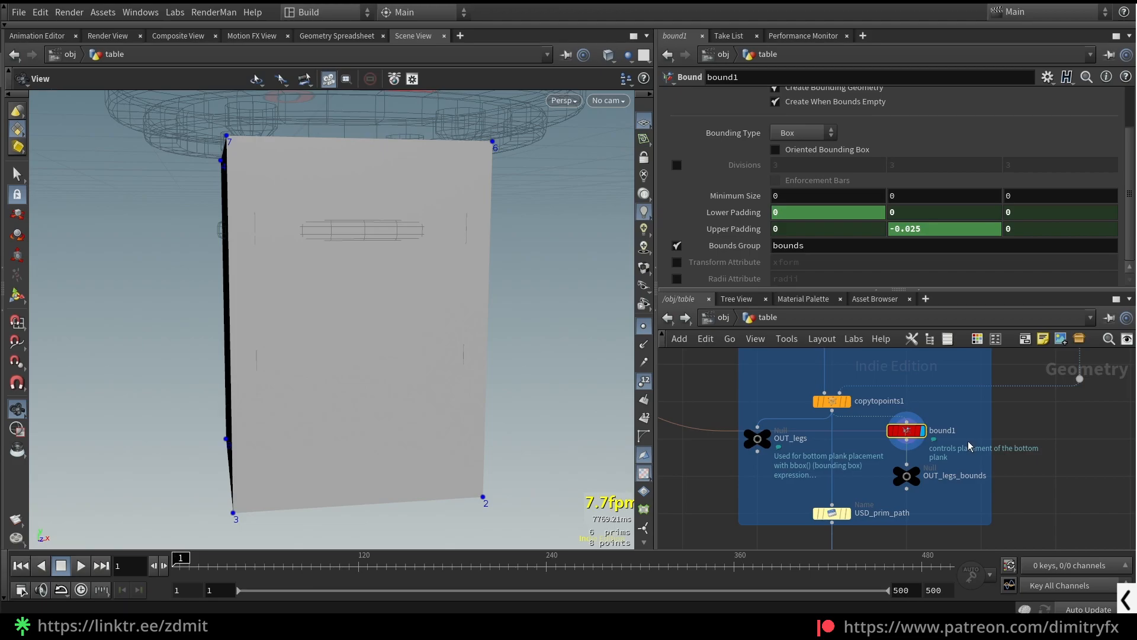
Step: Return the display to bottom_plank_height_placement and inspect the Justify Y offset expression that references the CONTROLLER's bottom_plank_position
scroll(975, 444, "down", 3)
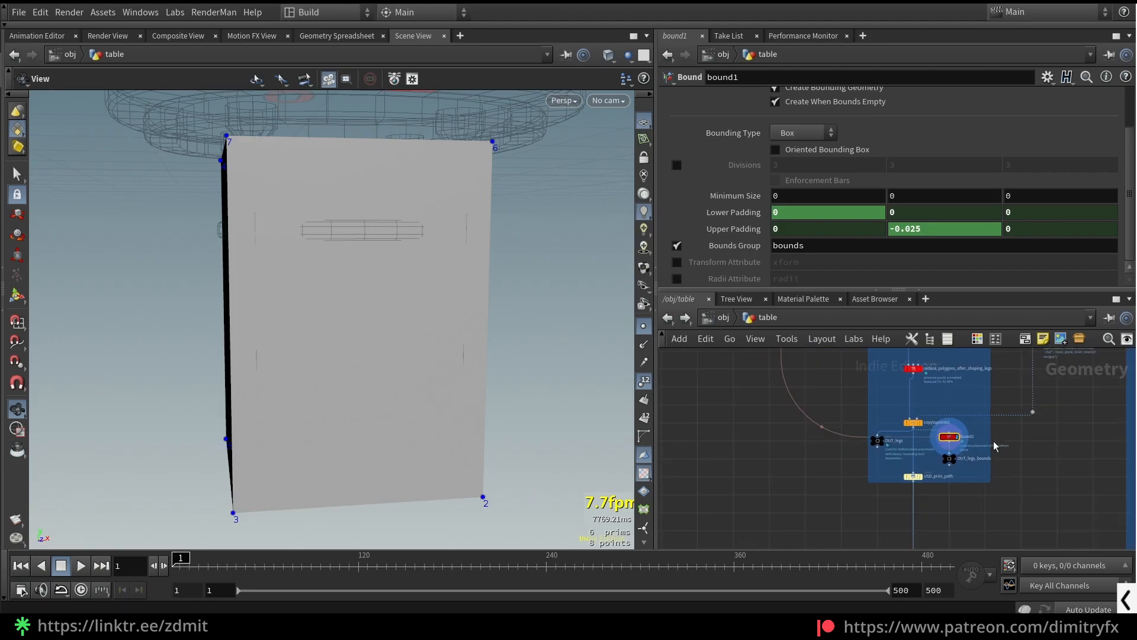
scroll(811, 428, "up", 3)
left_click(877, 386)
key("f")
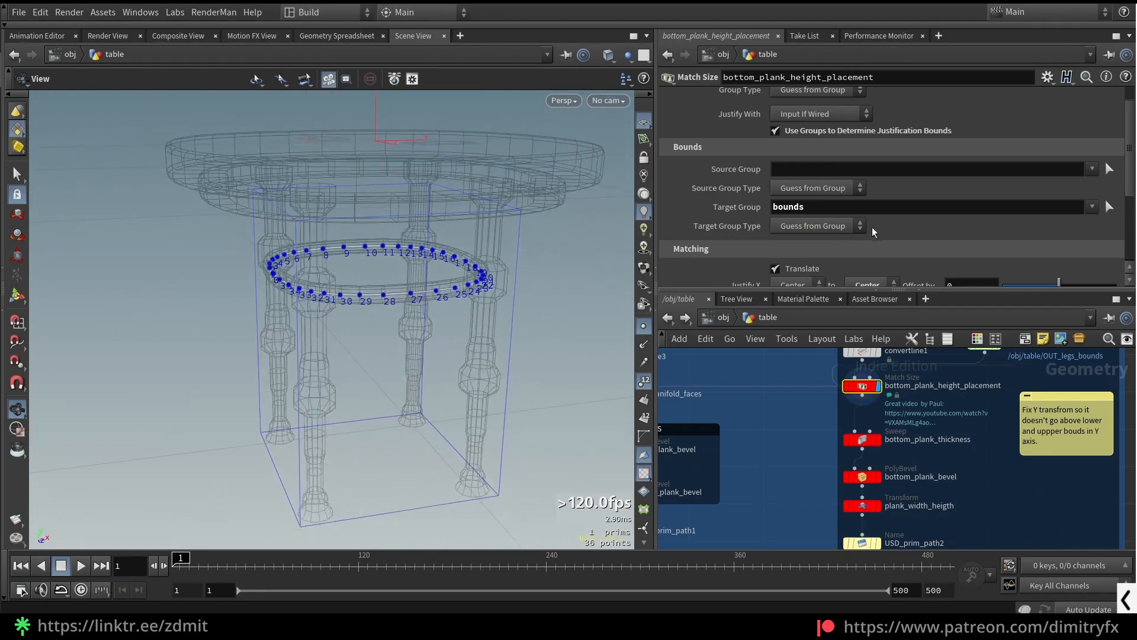
scroll(797, 177, "down", 3)
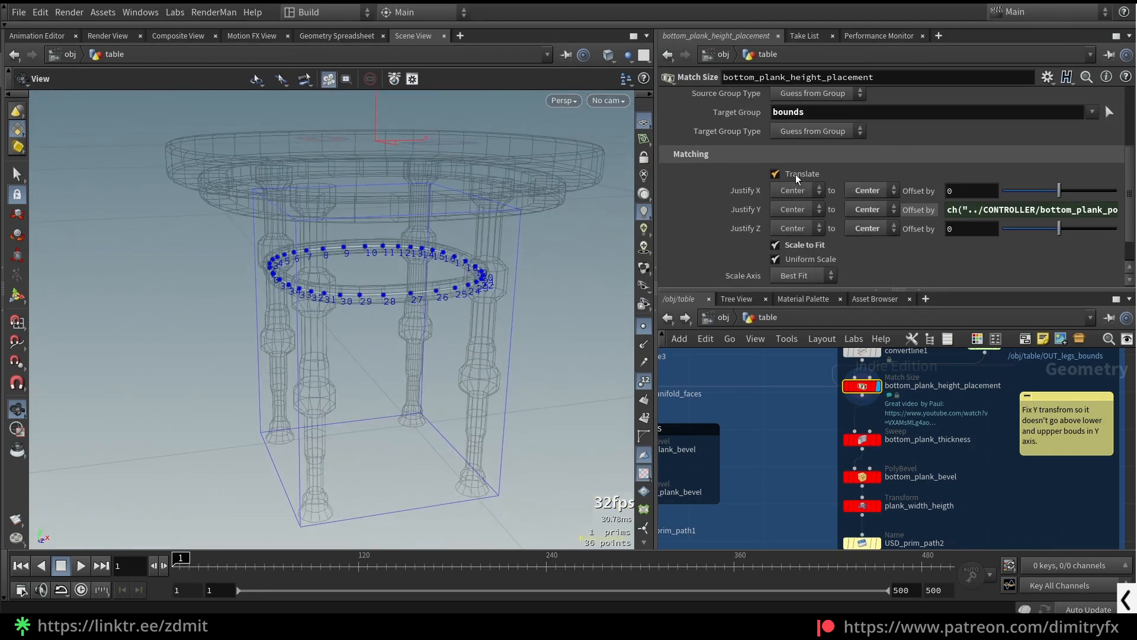
left_click(925, 210)
left_click(925, 210)
left_click_drag(1004, 209, 1136, 239)
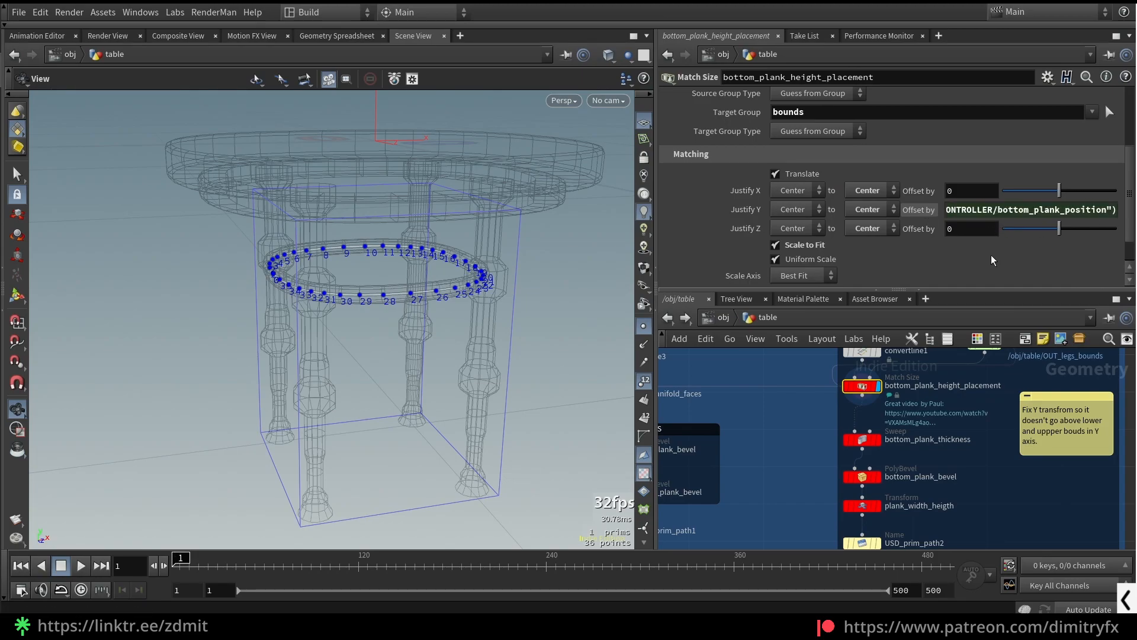
left_click(918, 209)
mouse_move(1064, 210)
left_mouse_down()
mouse_move(1035, 210)
mouse_move(1064, 210)
left_mouse_up()
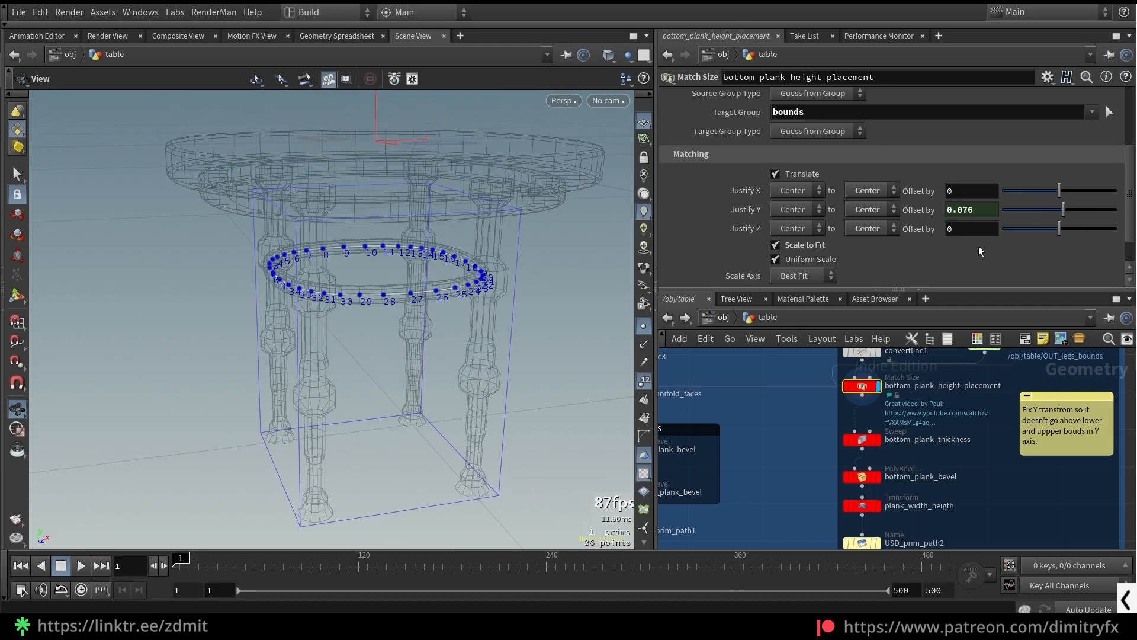
Step: Turn off Scale to Fit on bottom_plank_height_placement and inspect the outline against the legs from below
left_click(804, 248)
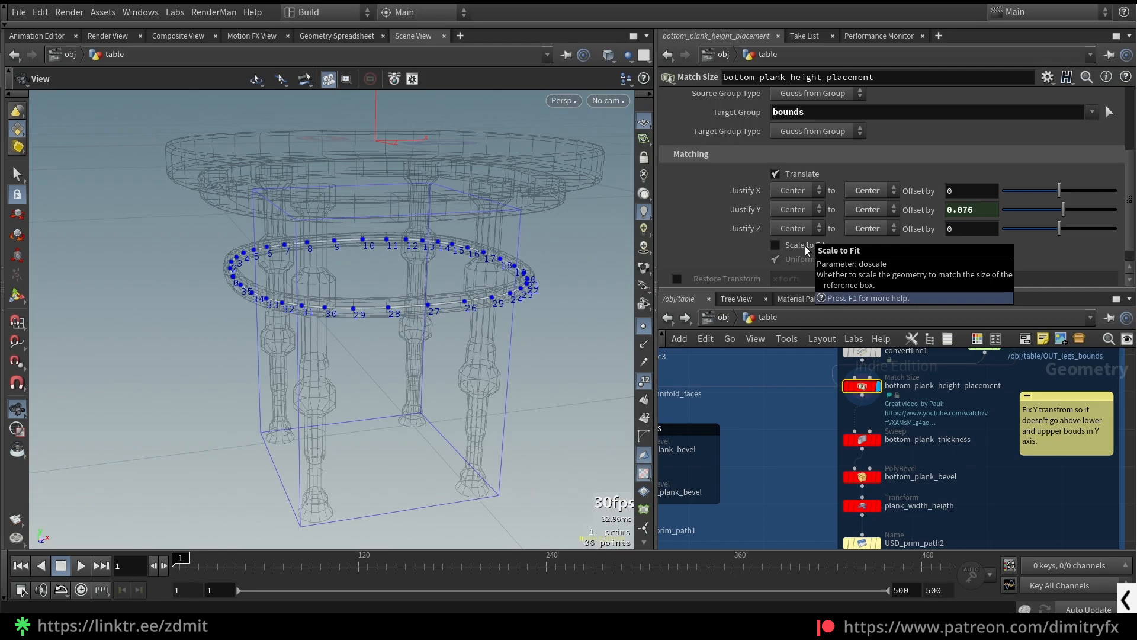
left_click_drag(274, 216, 261, 148)
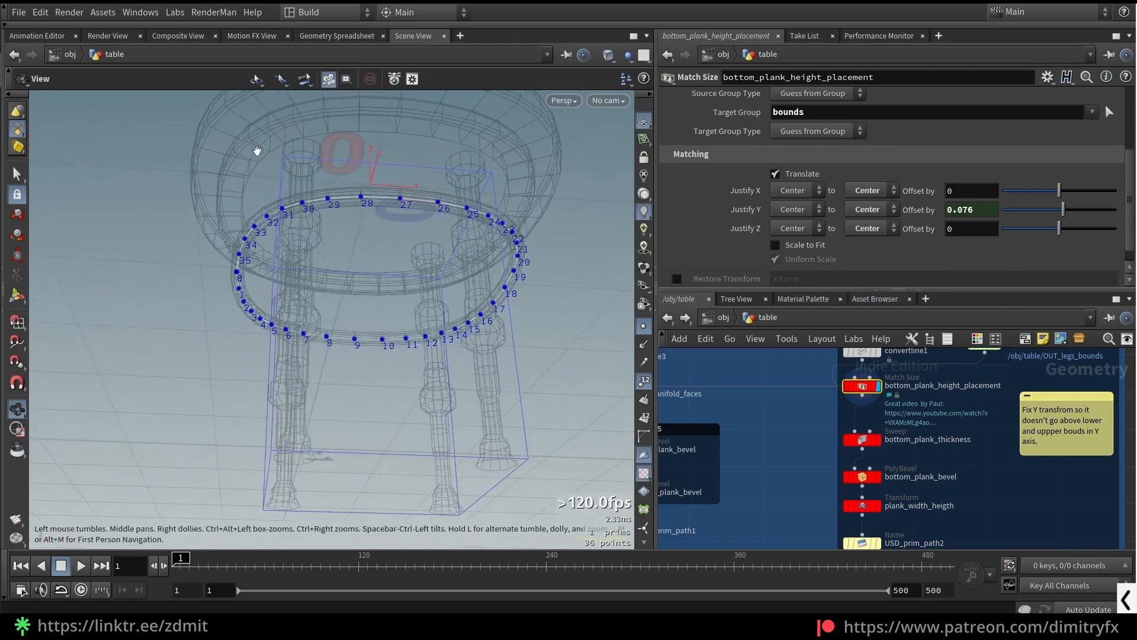
left_click_drag(236, 187, 322, 168)
Step: Display add1 and convertline1 in turn to compare the original plank outline with the table wireframe
middle_click_drag(818, 360, 813, 461)
left_click(857, 442)
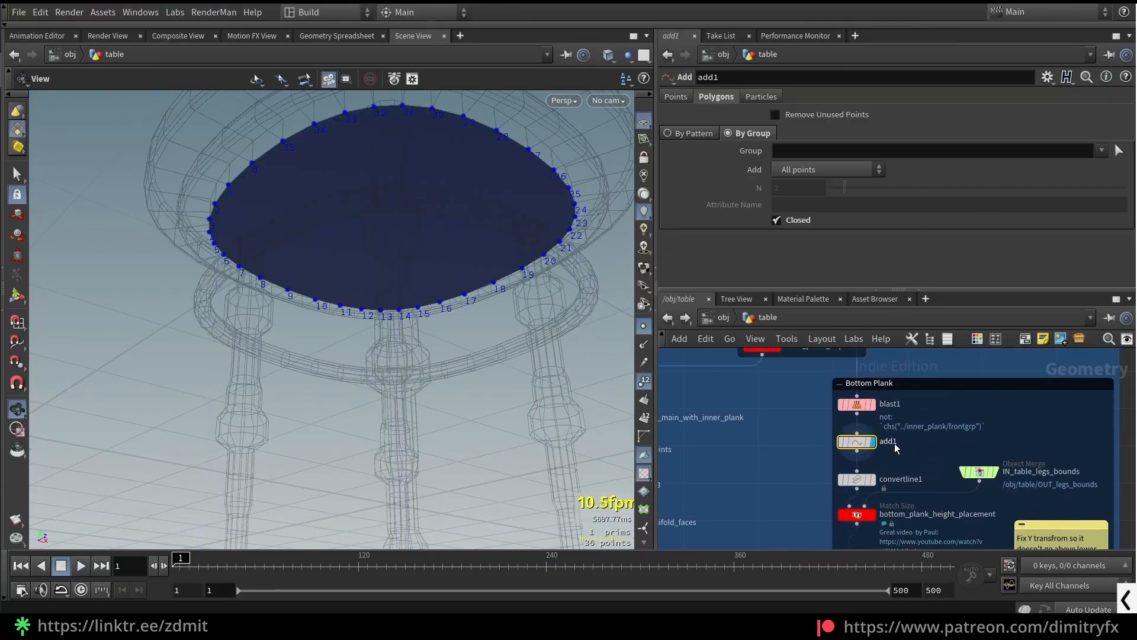
mouse_move(350, 163)
left_mouse_down()
mouse_move(307, 211)
mouse_move(334, 151)
left_mouse_up()
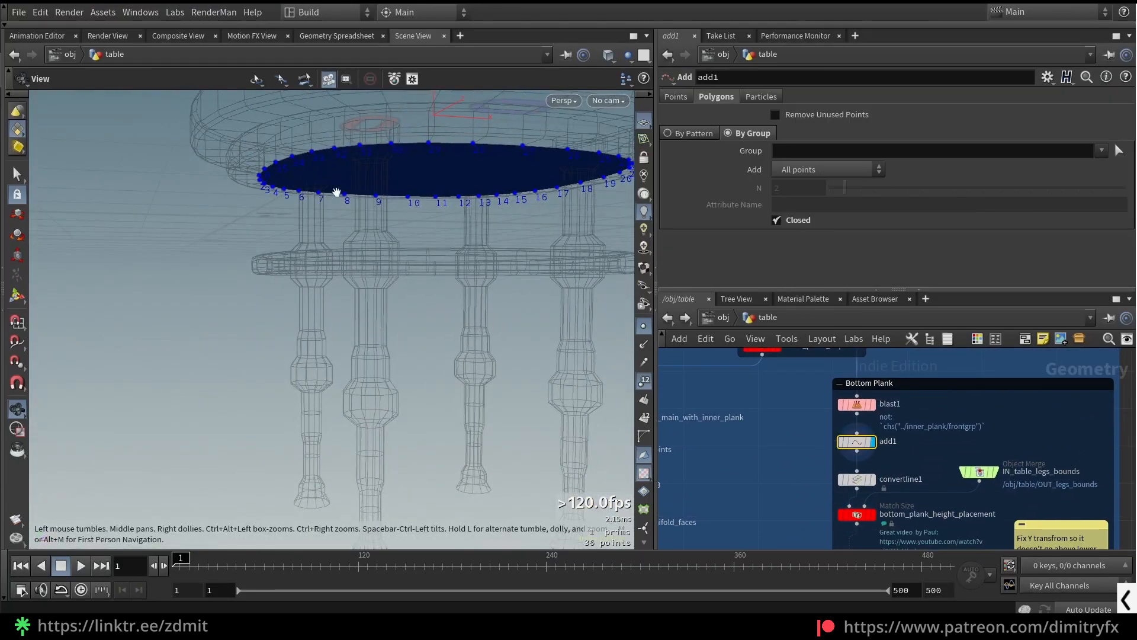
left_click_drag(287, 189, 560, 343)
left_click_drag(312, 97, 318, 173)
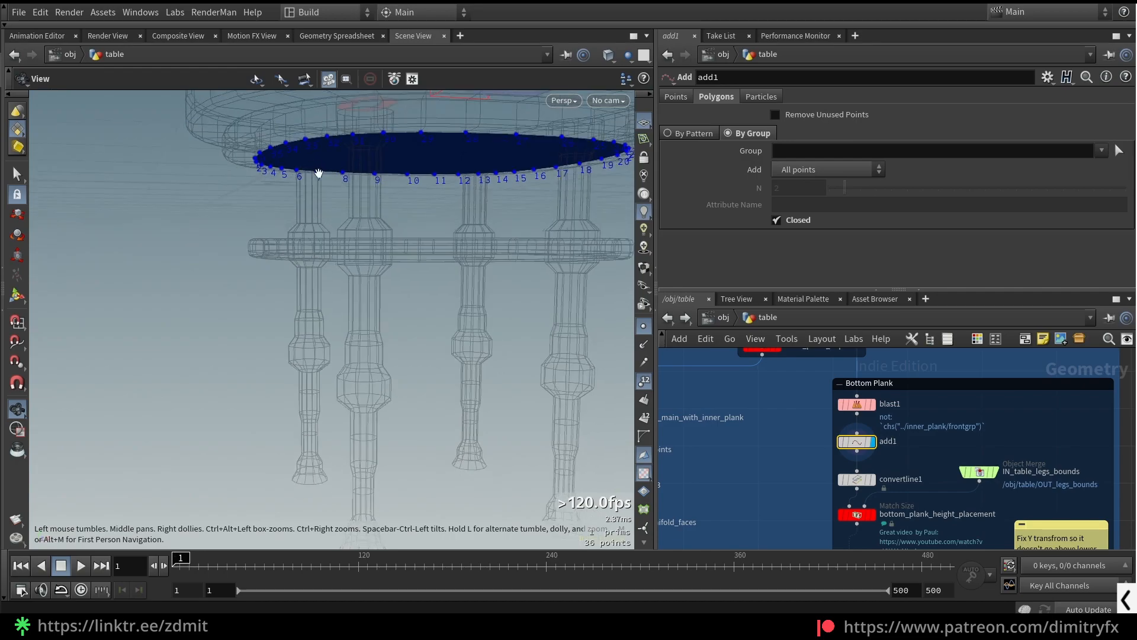
left_click(857, 480)
key("r")
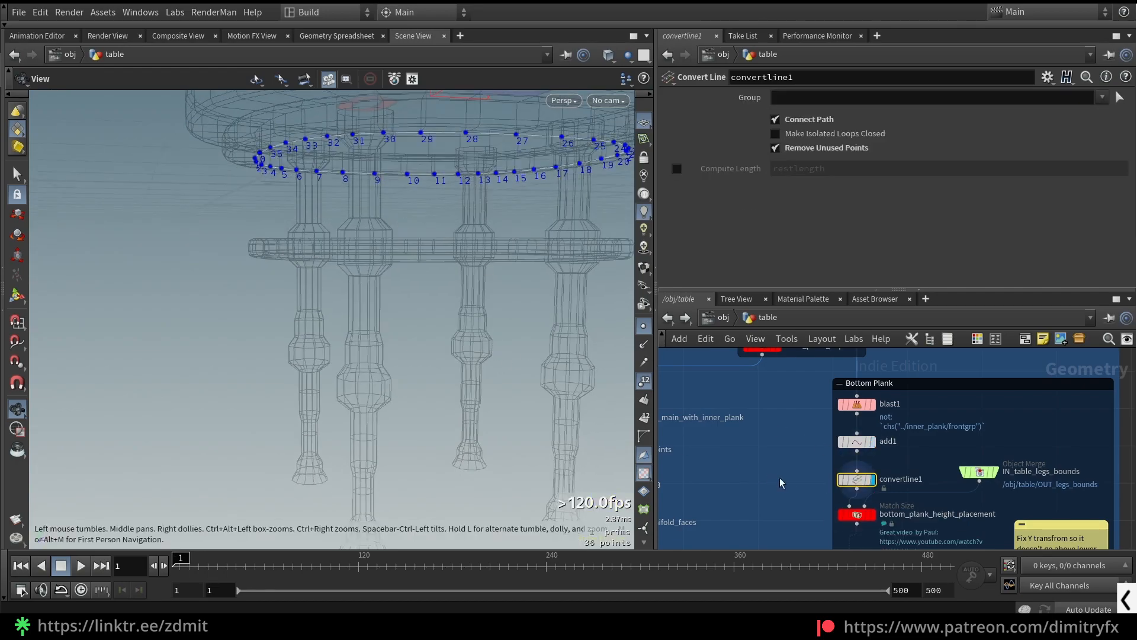
Step: Display bottom_plank_height_placement and examine the unscaled outline's position relative to the legs' bounding box
middle_click_drag(795, 493, 769, 424)
left_click(836, 447)
key("r")
left_click_drag(368, 299, 301, 211)
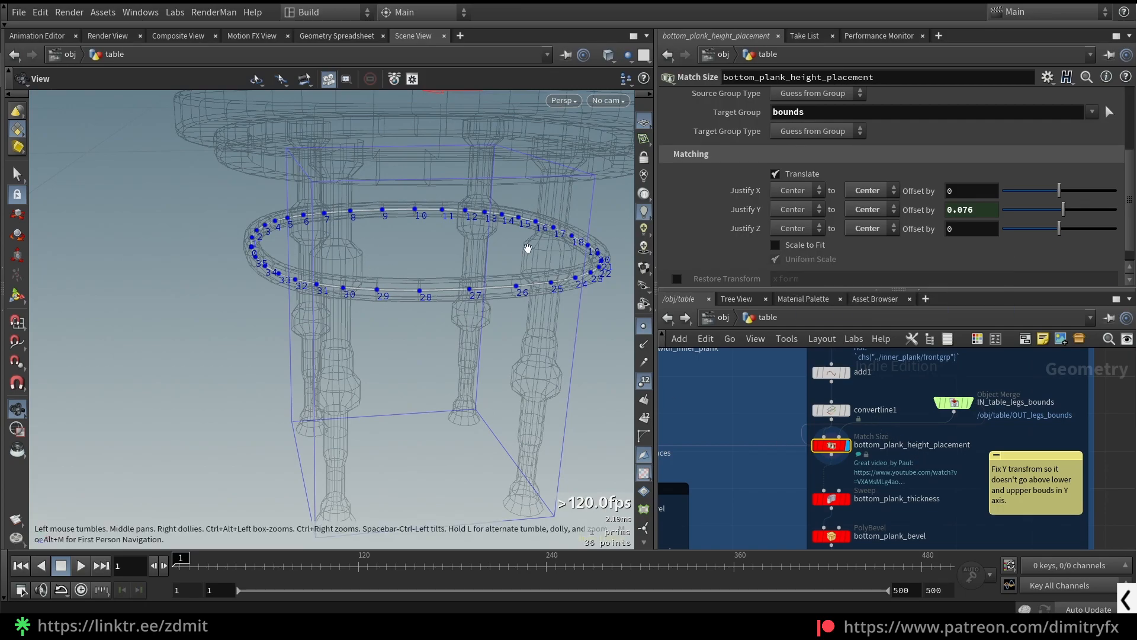
left_click_drag(532, 261, 435, 228)
Step: Turn Scale to Fit back on for bottom_plank_height_placement and review the remaining matching and transform settings
left_click(794, 247)
left_click_drag(361, 228, 521, 219)
scroll(451, 219, "down", 3)
scroll(747, 249, "down", 2)
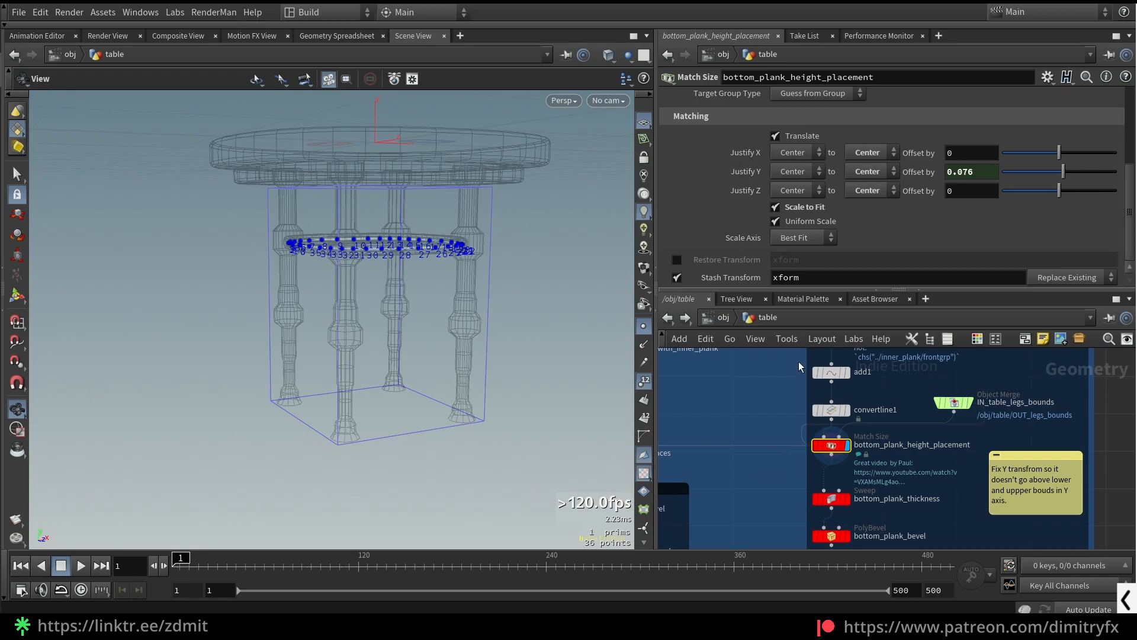
scroll(740, 193, "up", 3)
scroll(741, 193, "down", 3)
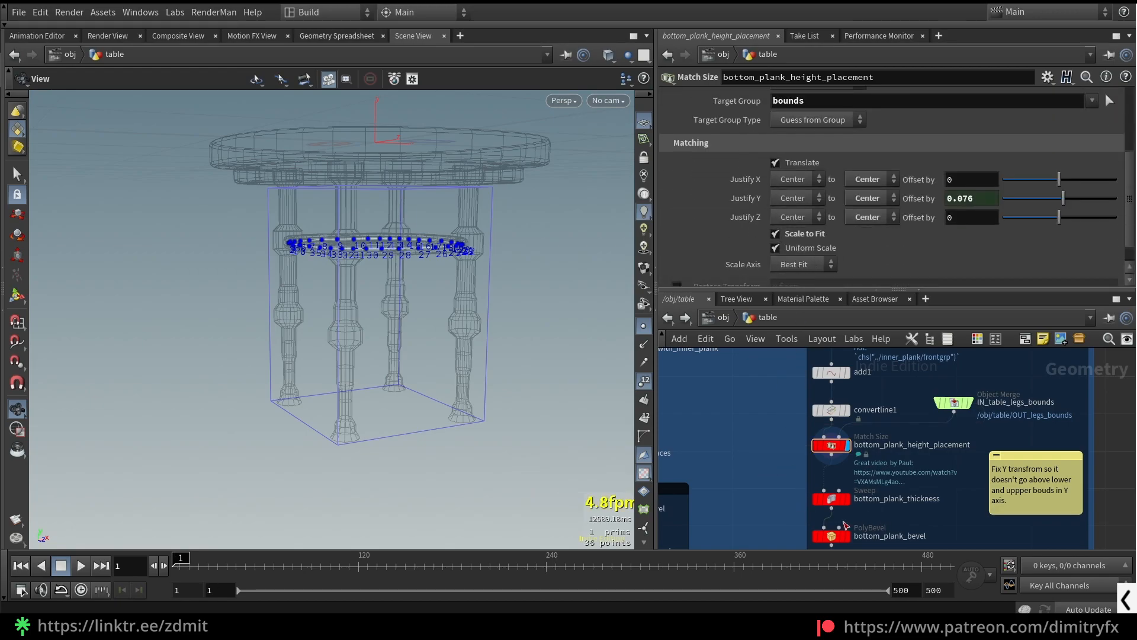
Step: Display bottom_plank_thickness, hide the point numbers and view the swept plank shaded with its wireframe
left_click(832, 500)
left_click(848, 498)
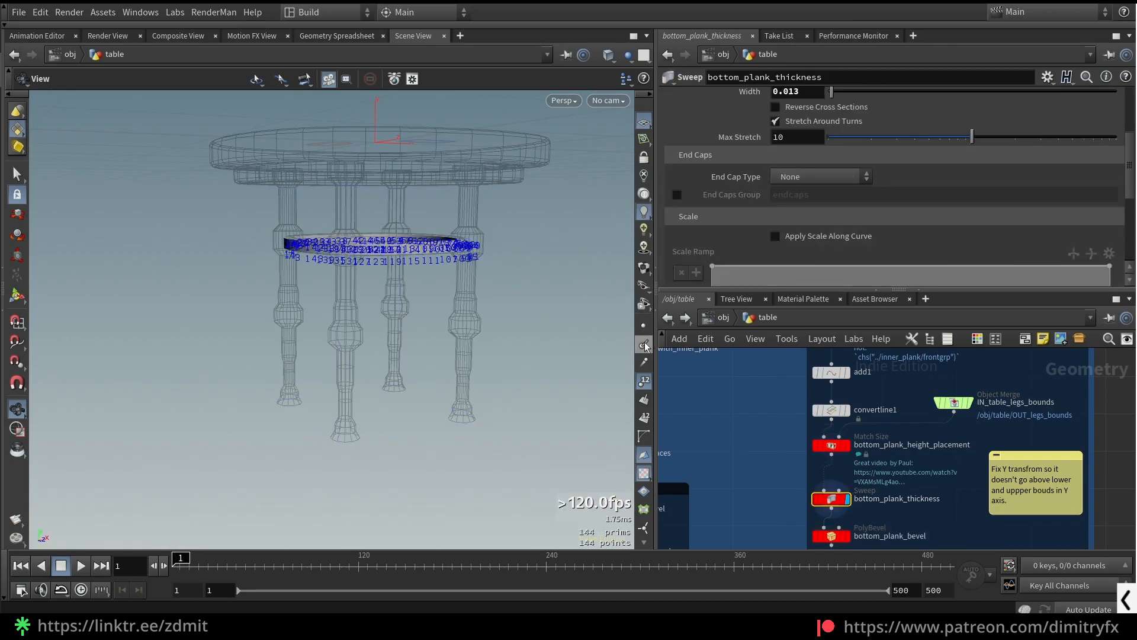
left_click(648, 387)
scroll(455, 279, "up", 3)
mouse_move(454, 279)
left_mouse_down()
mouse_move(401, 229)
mouse_move(406, 247)
mouse_move(389, 233)
mouse_move(419, 214)
left_mouse_up()
scroll(399, 243, "up", 4)
key("shift+w")
key("shift+w")
key("shift+w")
Step: Review the Surface Shape choices of bottom_plank_thickness, keeping Square Tube
scroll(419, 213, "down", 3)
scroll(768, 240, "up", 5)
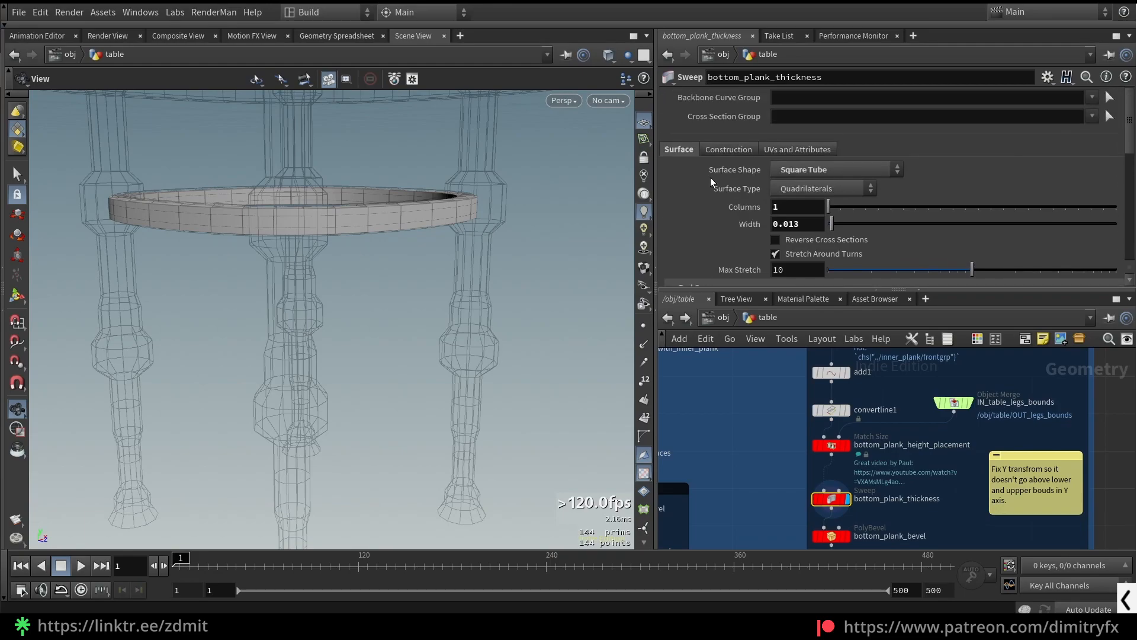
left_click(804, 170)
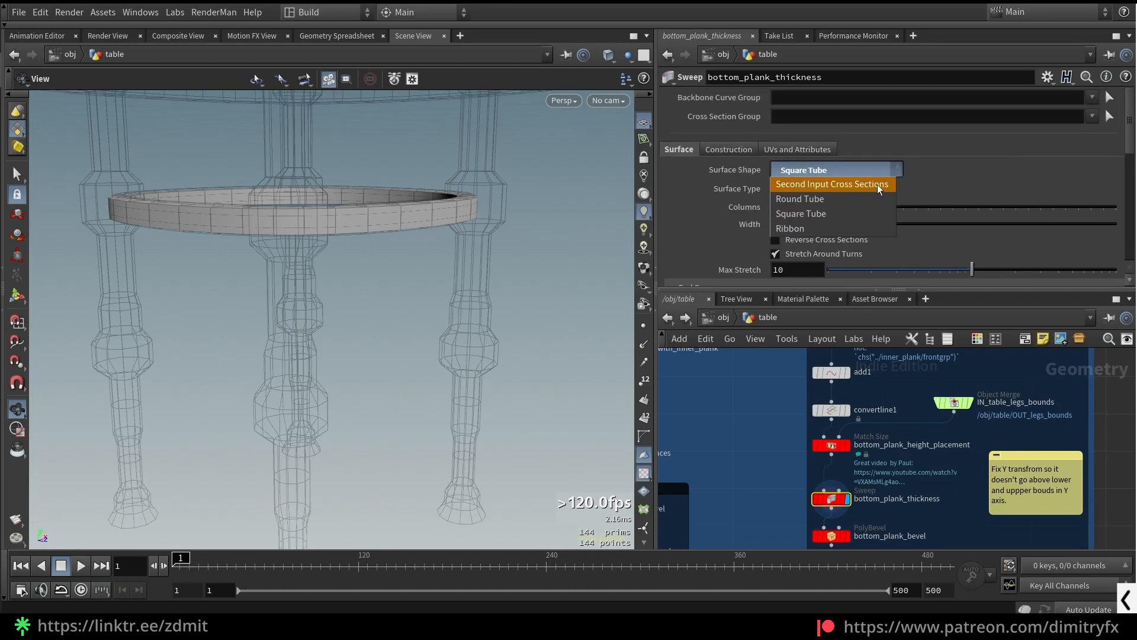
left_click(1023, 200)
Step: Display bottom_plank_bevel and examine the beveled plank in the viewport
middle_click_drag(779, 538, 773, 466)
left_click(827, 464)
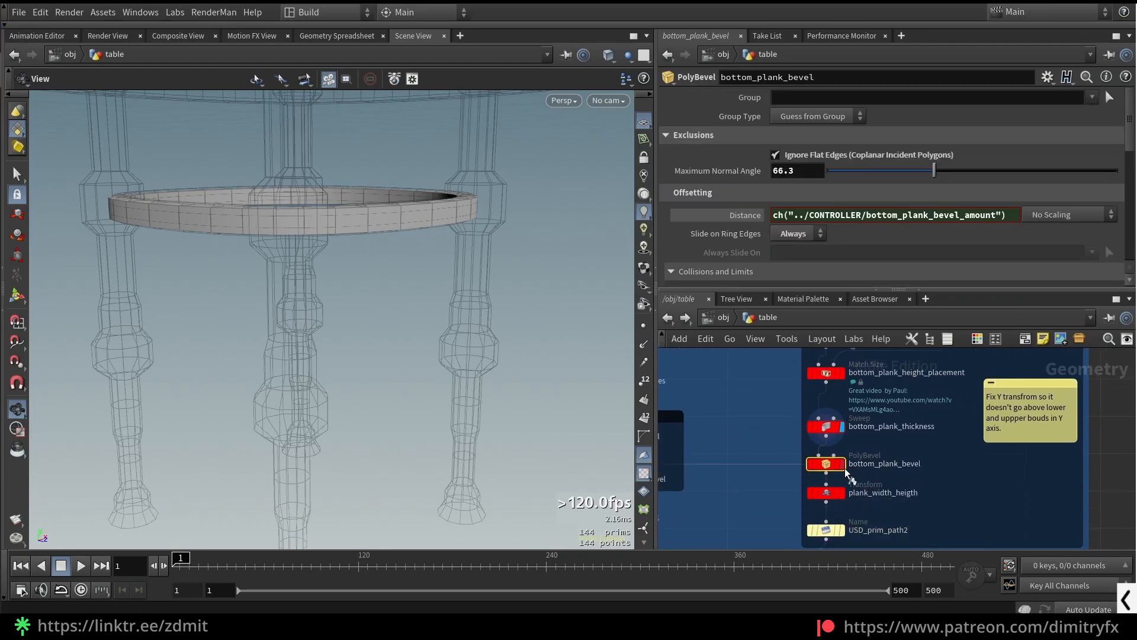
left_click(843, 465)
key("f")
left_click_drag(426, 254, 528, 371)
key("shift+w")
key("shift+w")
Step: Display plank_width_heigth and inspect the plank's vertical scaling from several angles, along with its controller-driven Scale Y
middle_click_drag(790, 505, 788, 489)
left_click(840, 476)
left_click_drag(519, 406, 466, 343)
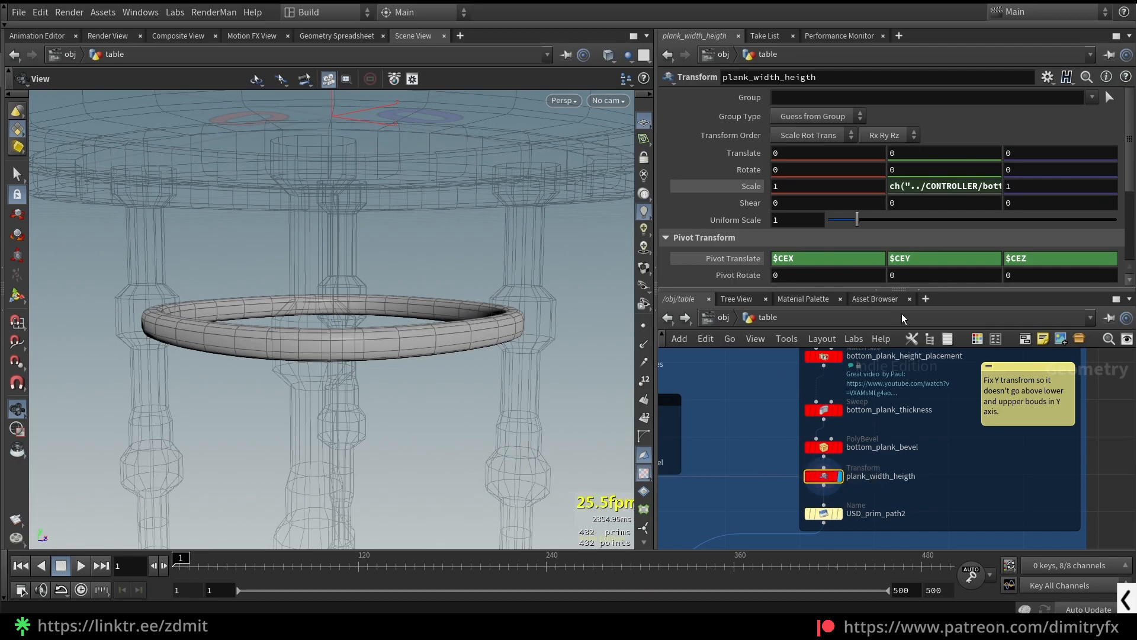
left_click_drag(485, 330, 434, 340)
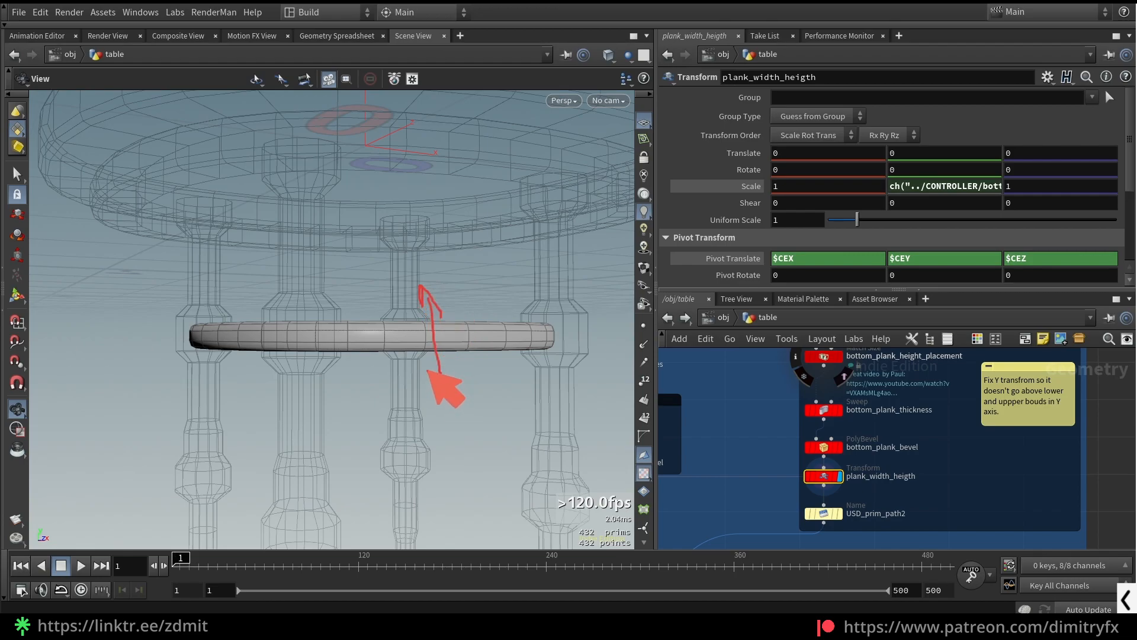
mouse_move(482, 399)
left_mouse_down()
mouse_move(432, 304)
mouse_move(484, 408)
mouse_move(472, 389)
left_mouse_up()
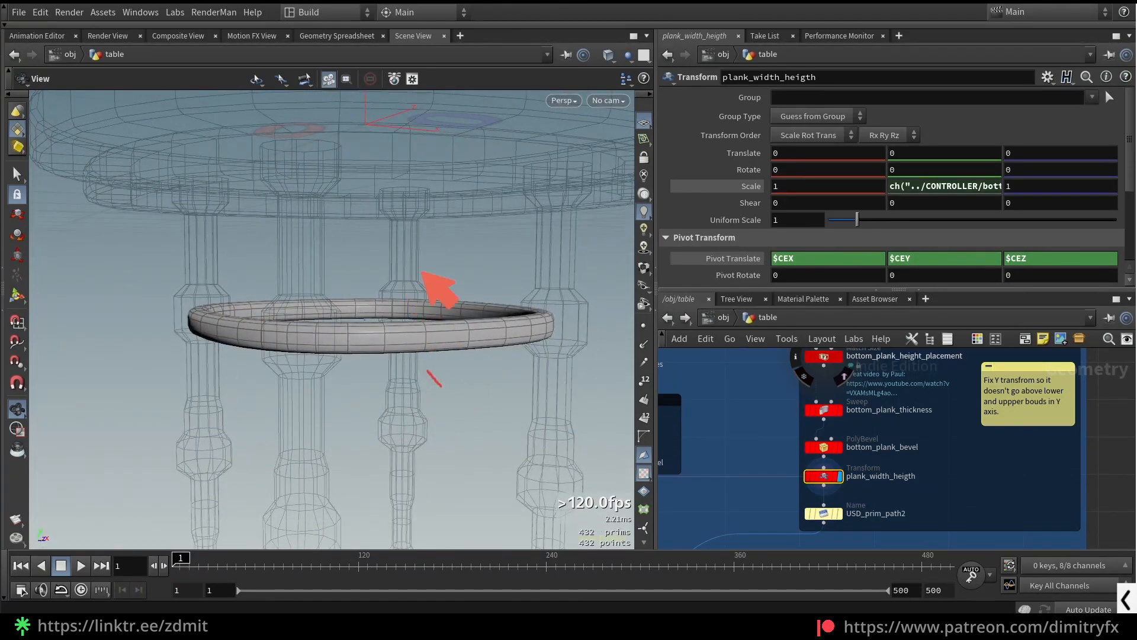
mouse_move(450, 382)
left_mouse_down()
mouse_move(428, 372)
mouse_move(474, 395)
left_mouse_up()
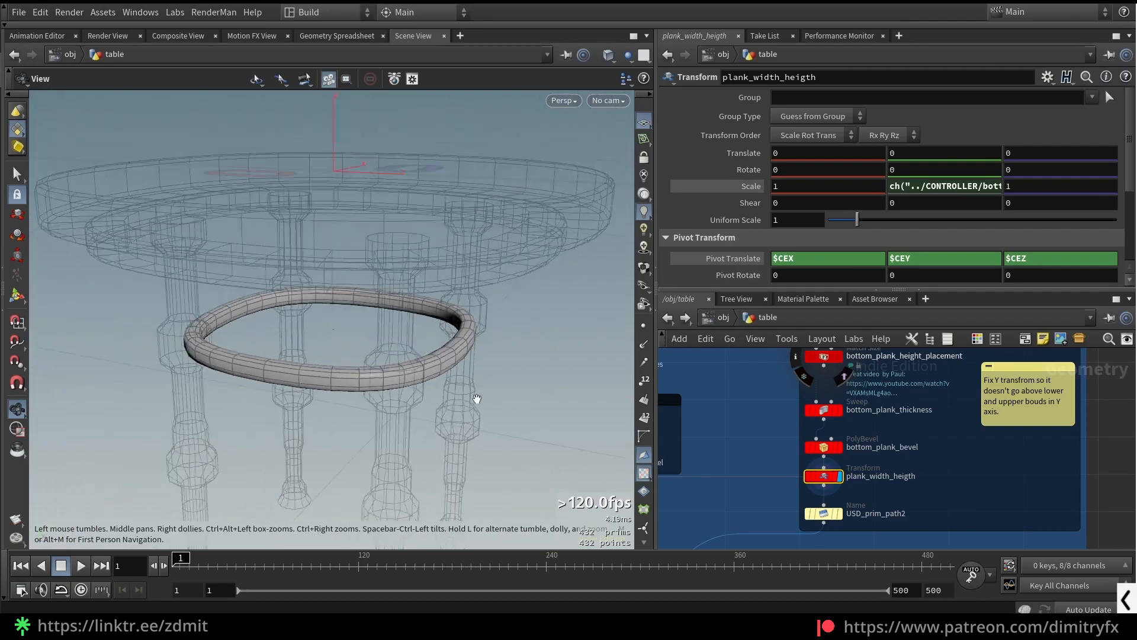
Step: Display the enbale_or_disable_bottom_plank switch and examine its Select Input setting and the plank it outputs
middle_click_drag(769, 488, 802, 429)
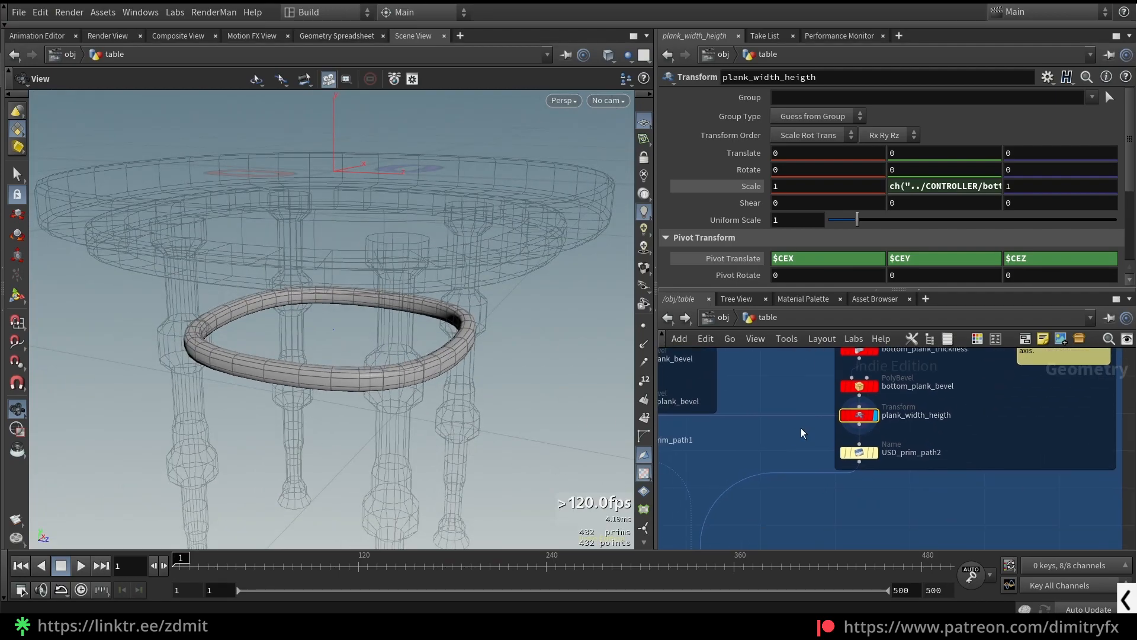
scroll(794, 441, "down", 3)
scroll(866, 468, "up", 3)
left_click(792, 447, "shift")
scroll(829, 474, "down", 3)
middle_click_drag(833, 478, 971, 454)
scroll(946, 462, "up", 3)
left_click(831, 438)
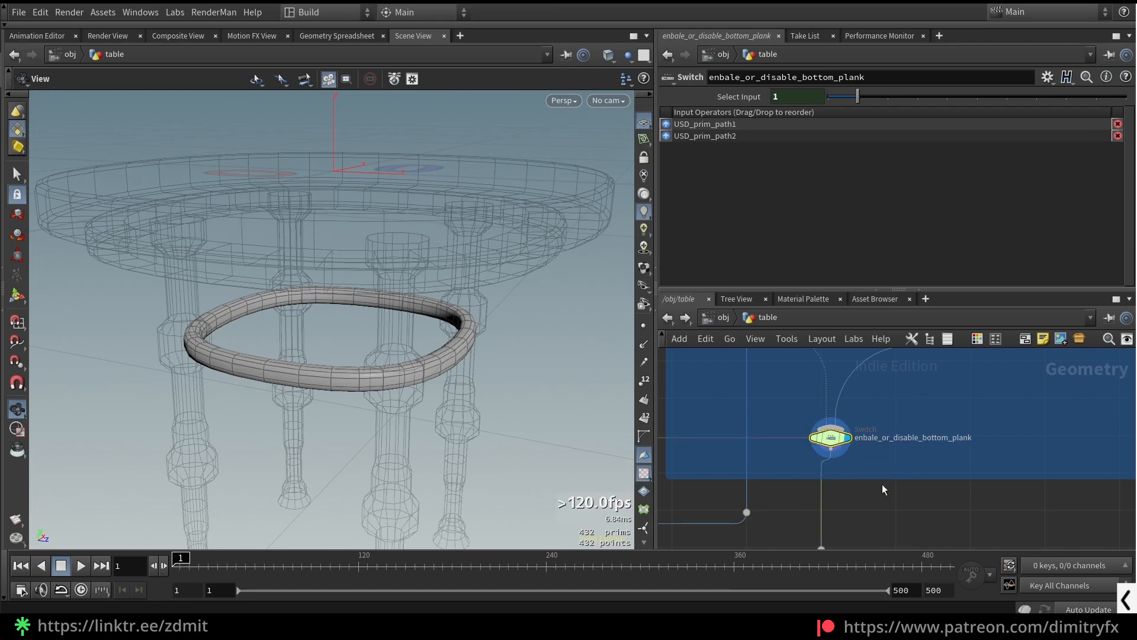
mouse_move(858, 97)
left_mouse_down()
mouse_move(834, 96)
mouse_move(859, 117)
left_mouse_up()
scroll(797, 497, "up", 1)
left_click_drag(415, 388, 417, 369)
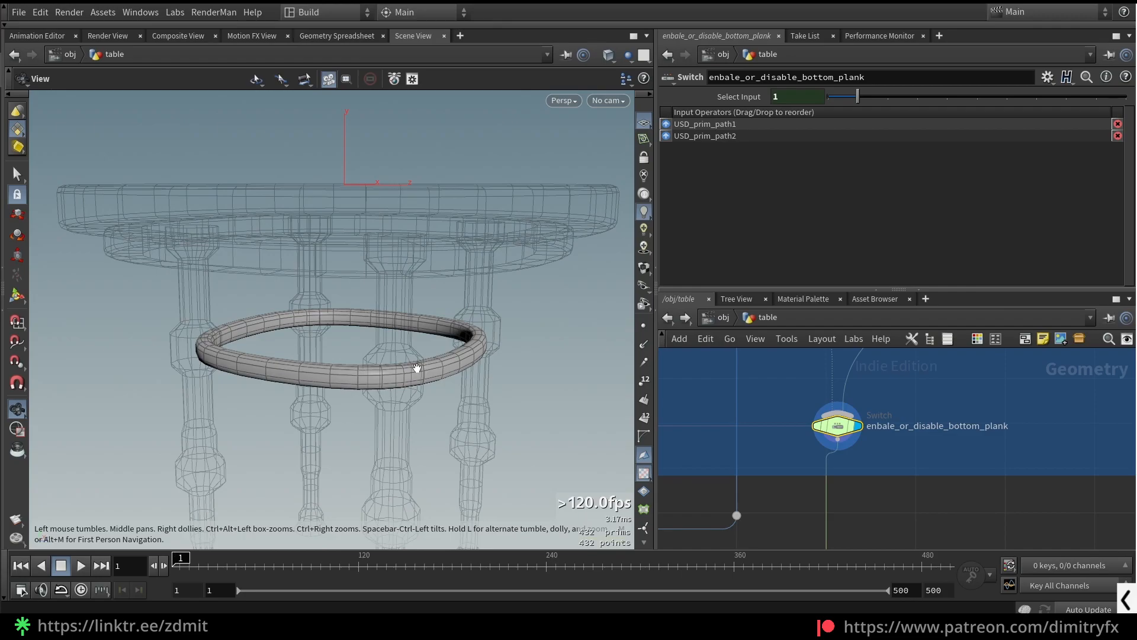
Step: Display merge1 and frame the complete table with its top, legs and bottom plank
scroll(819, 500, "down", 4)
middle_click_drag(853, 501, 945, 406)
scroll(962, 424, "down", 3)
scroll(798, 448, "up", 5)
left_click_drag(811, 449, 913, 446)
key("r")
key("space+g")
left_click_drag(424, 349, 460, 340)
Step: Return to bottom_plank_height_placement and display its outline against the legs' bounding box
scroll(757, 462, "down", 3)
middle_click_drag(757, 462, 893, 492)
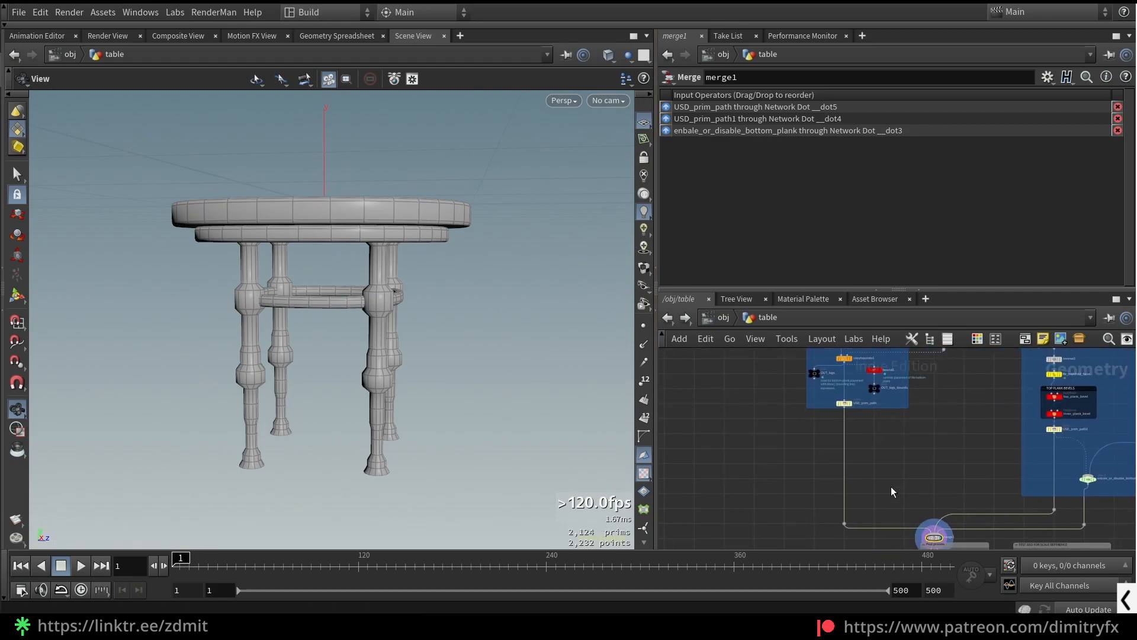
scroll(883, 459, "up", 4)
middle_click_drag(1064, 456, 990, 484)
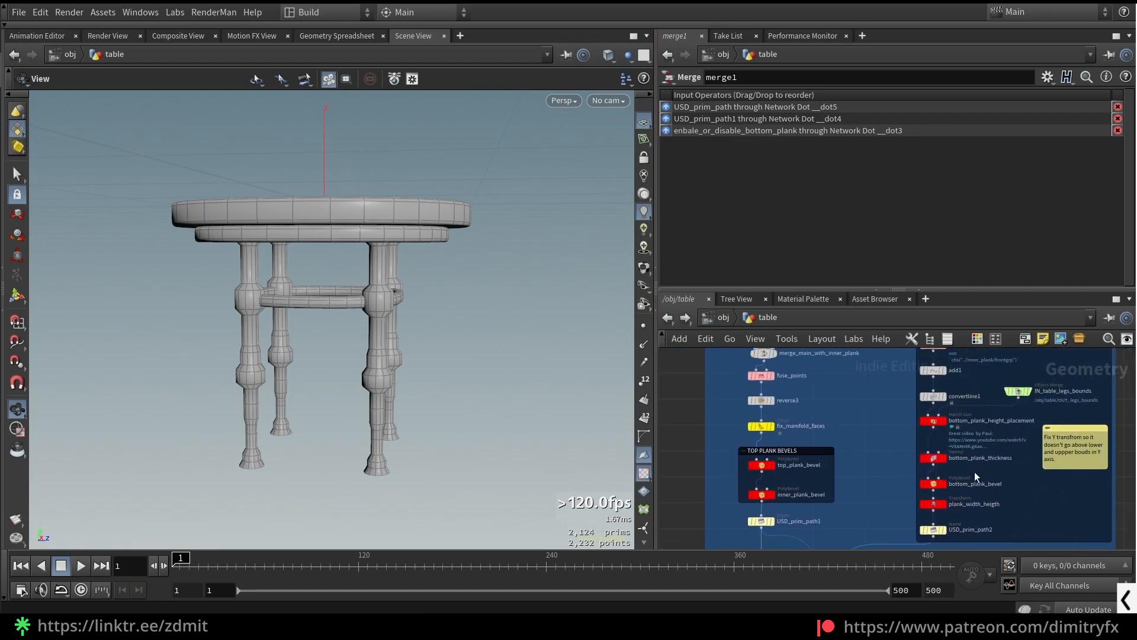
scroll(915, 416, "up", 5)
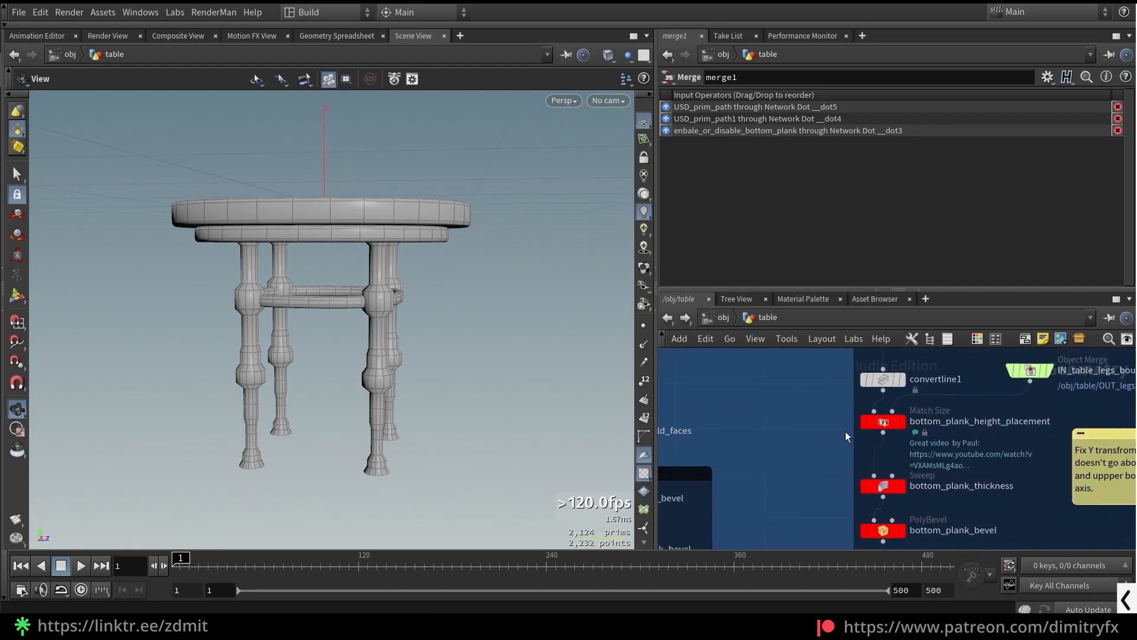
left_click(875, 423)
key("r")
key("space+f")
scroll(744, 422, "down", 5)
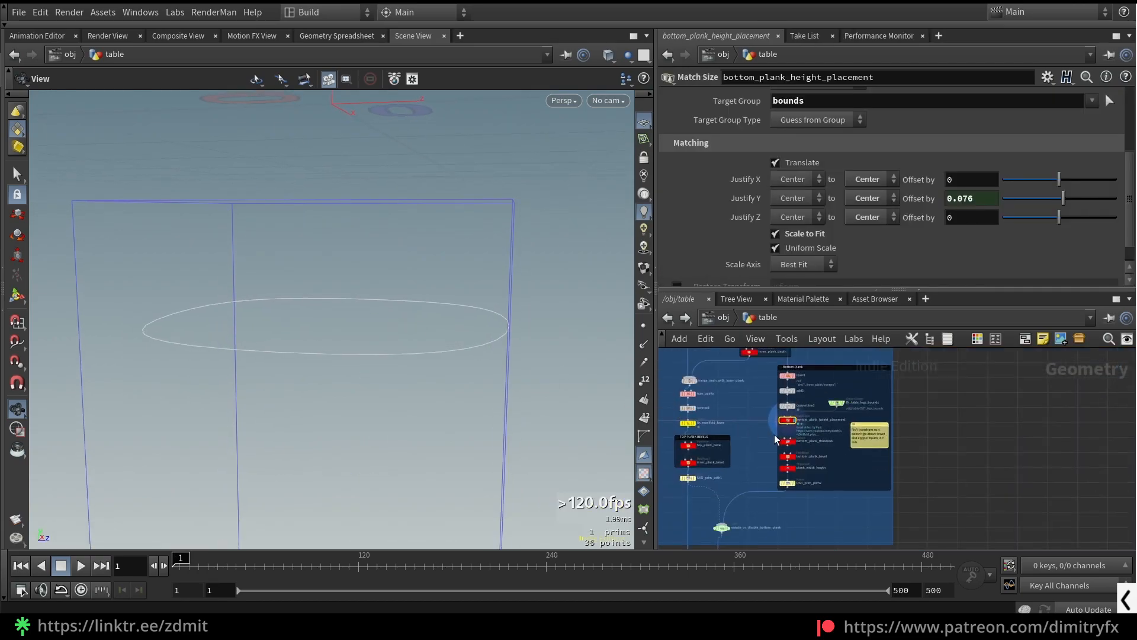
Step: Select bound1 in the legs network and show its box as a template around the copied legs
scroll(784, 424, "up", 8)
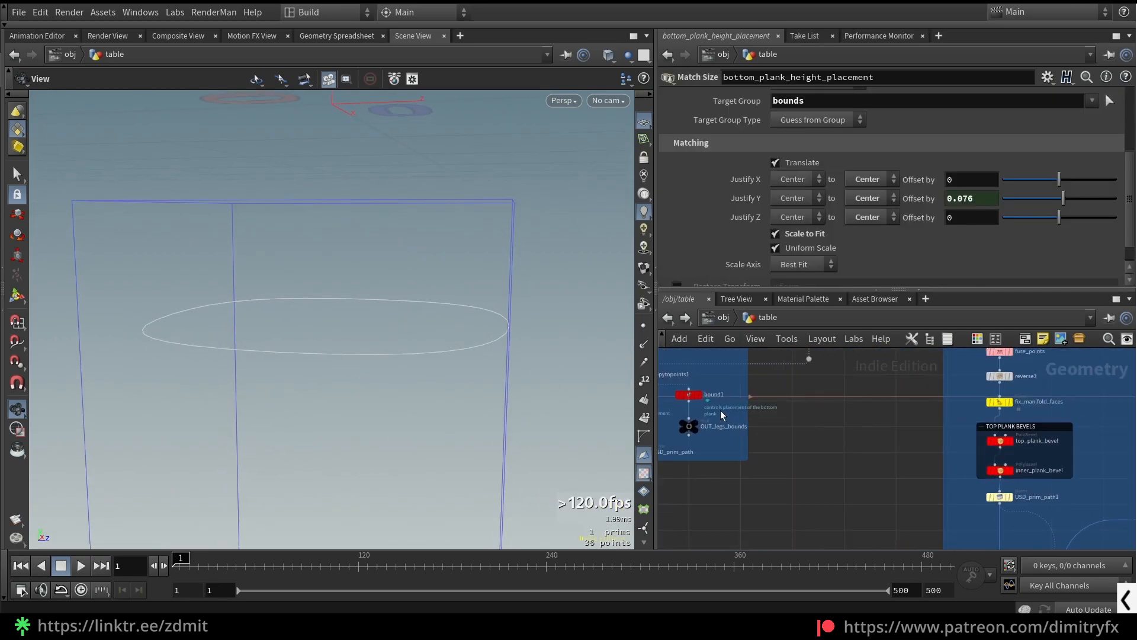
left_click(794, 415)
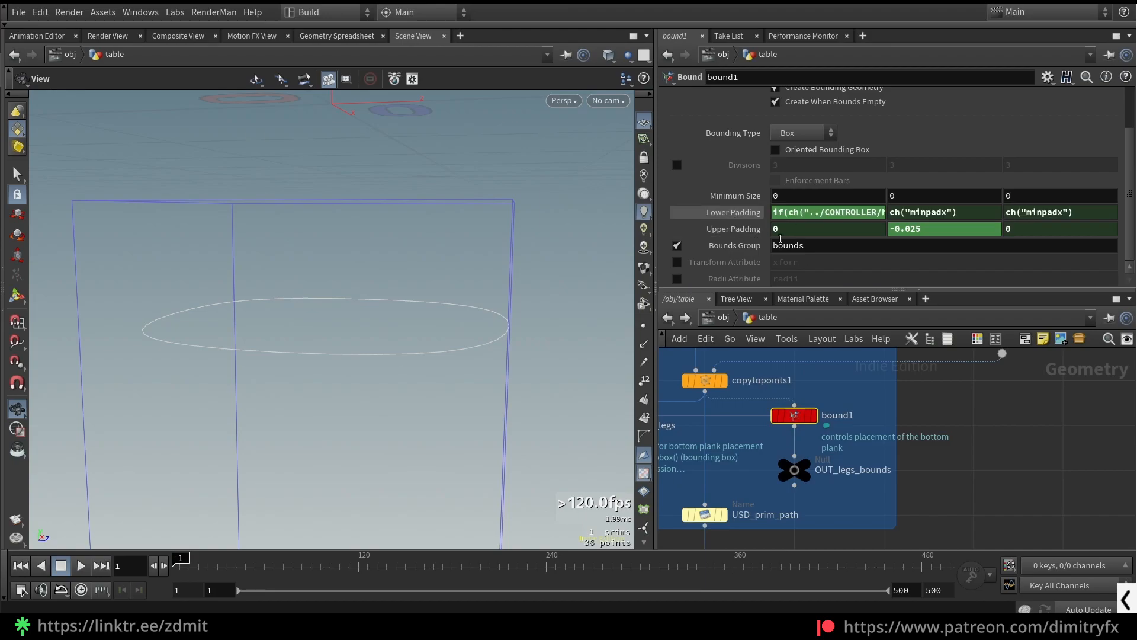
left_click(813, 415)
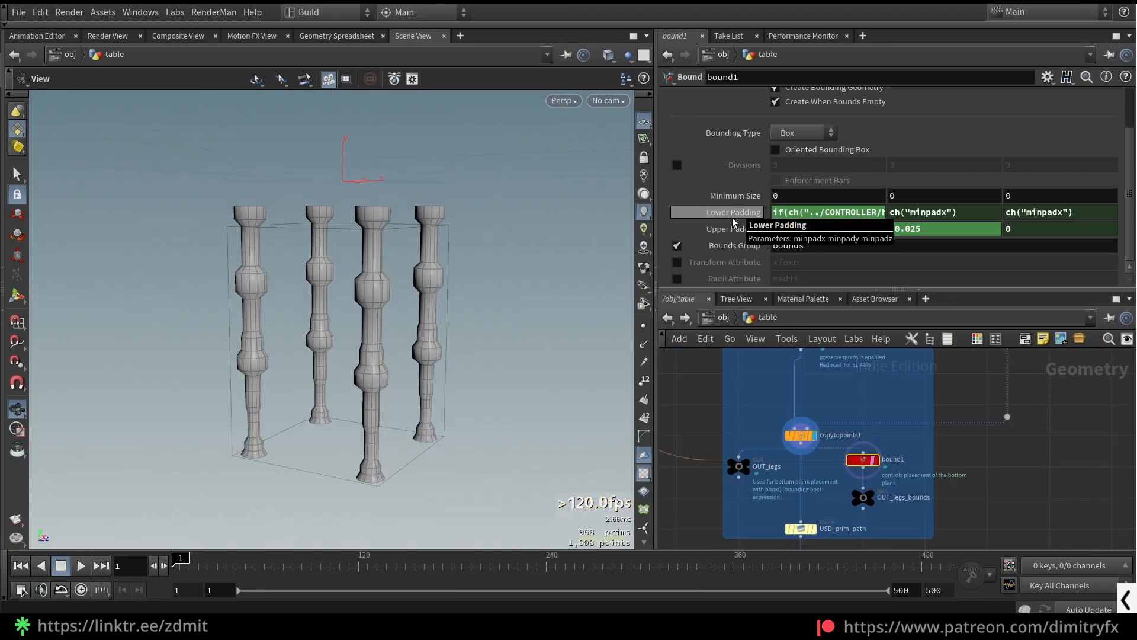
Step: Open bound1's Lower Padding X expression in the editor, undoing a parameter reset, and highlight its hard_or_round_edge reference
middle_click(732, 218, "ctrl")
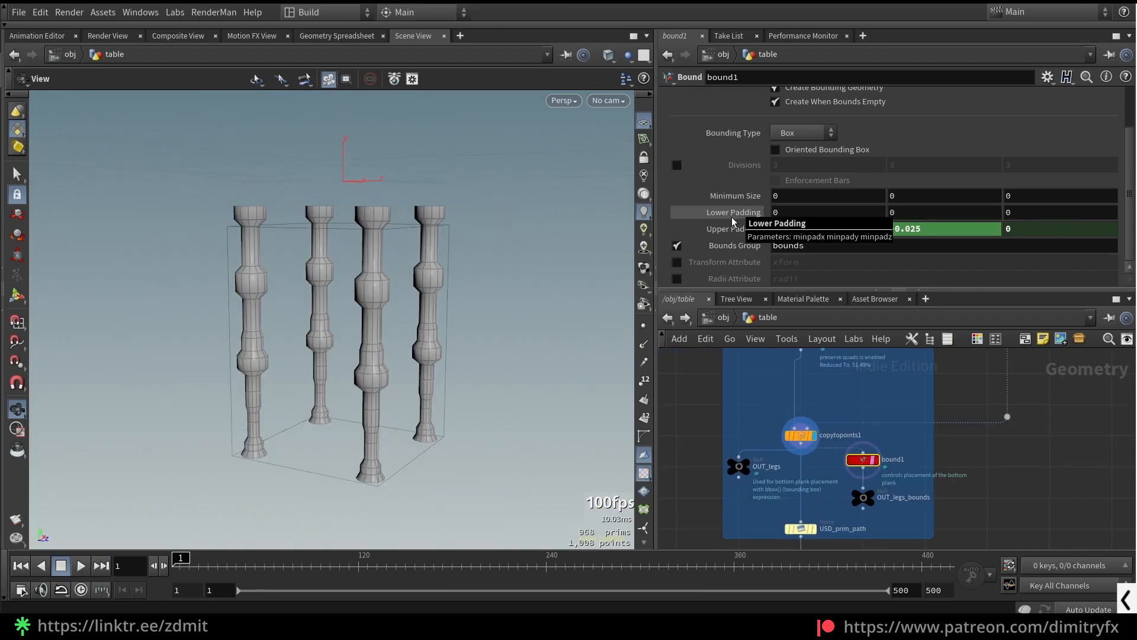
key("ctrl+z")
left_click(785, 213)
key("alt+e")
left_click_drag(633, 75, 832, 179)
left_click_drag(1048, 182, 1031, 199)
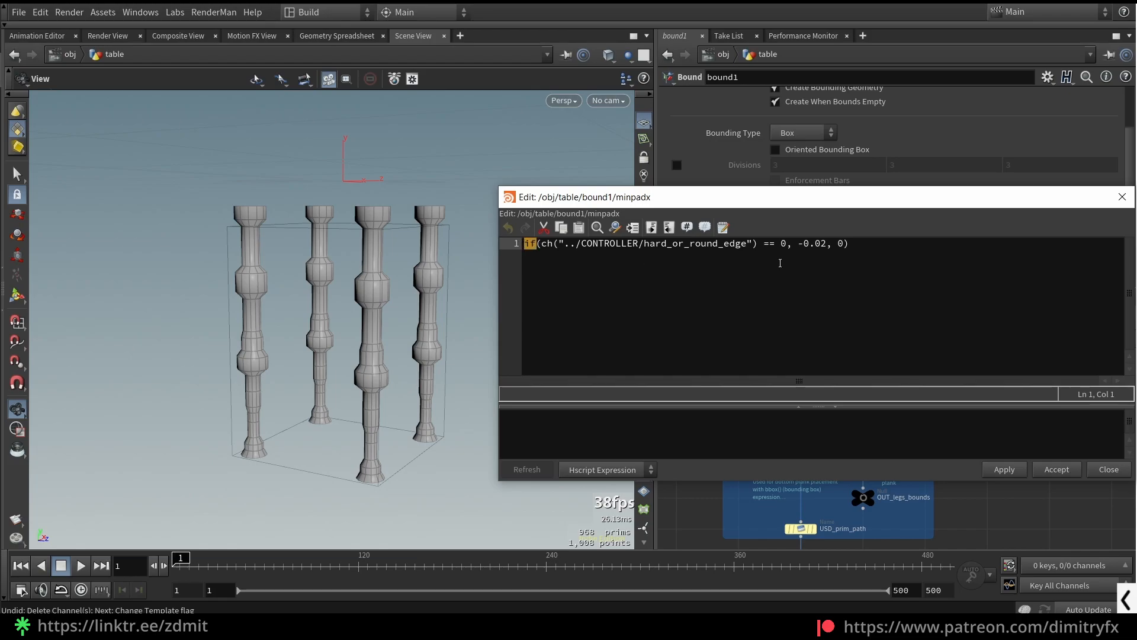
left_click_drag(759, 246, 571, 244)
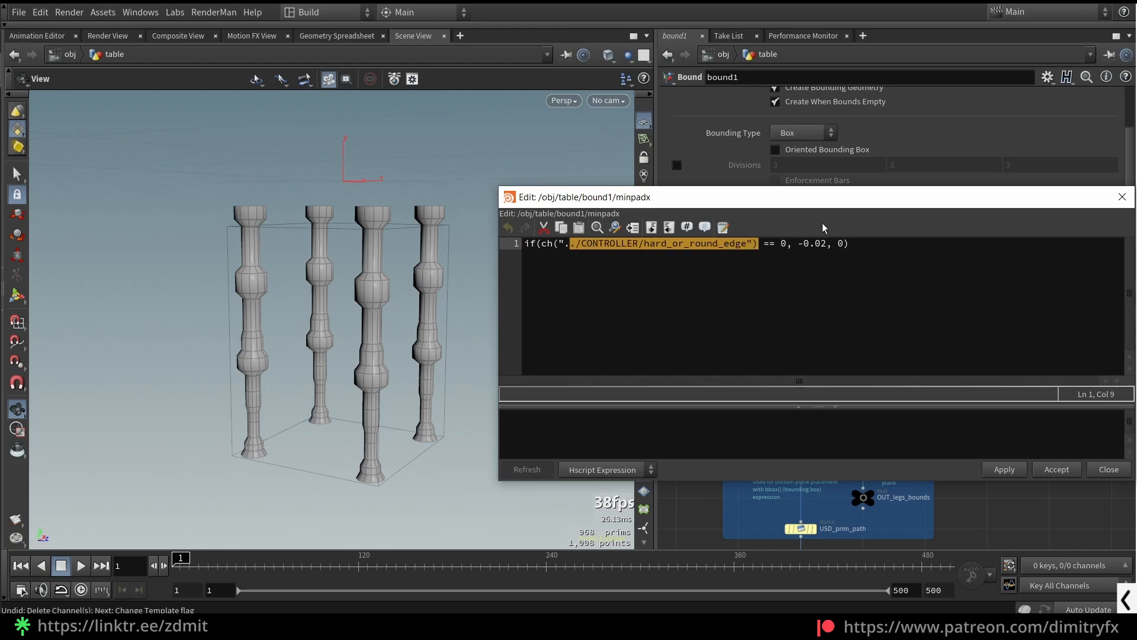
Step: Find the CONTROLLER node with the expression still open and show its Hard or Round Edges options
left_click_drag(825, 198, 699, 376)
scroll(700, 363, "down", 1)
middle_click_drag(700, 362, 769, 372)
scroll(749, 358, "down", 4)
left_click_drag(764, 377, 763, 417)
scroll(756, 388, "up", 3)
scroll(755, 385, "up", 2)
middle_click_drag(753, 379, 762, 450)
left_click(750, 360)
left_click_drag(780, 424, 790, 277)
scroll(782, 119, "up", 4)
scroll(780, 113, "up", 3)
left_click(801, 98)
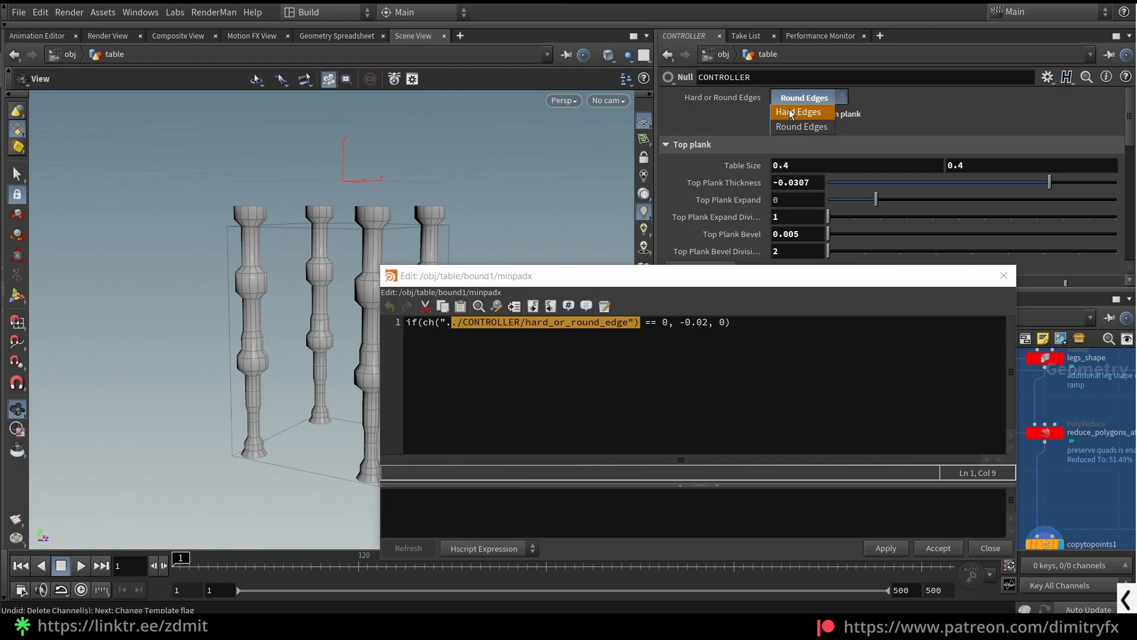
Step: Highlight the == 0 condition in the expression and compare it with CONTROLLER's Hard or Round Edges options
left_click(665, 332)
left_click_drag(667, 322, 640, 320)
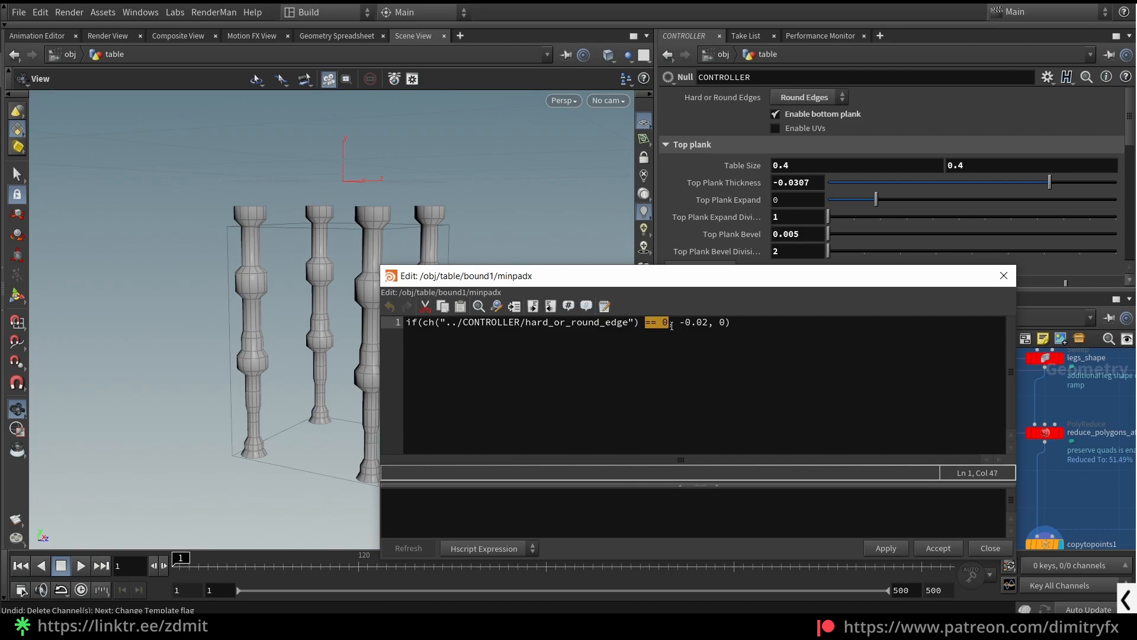
left_click(797, 97)
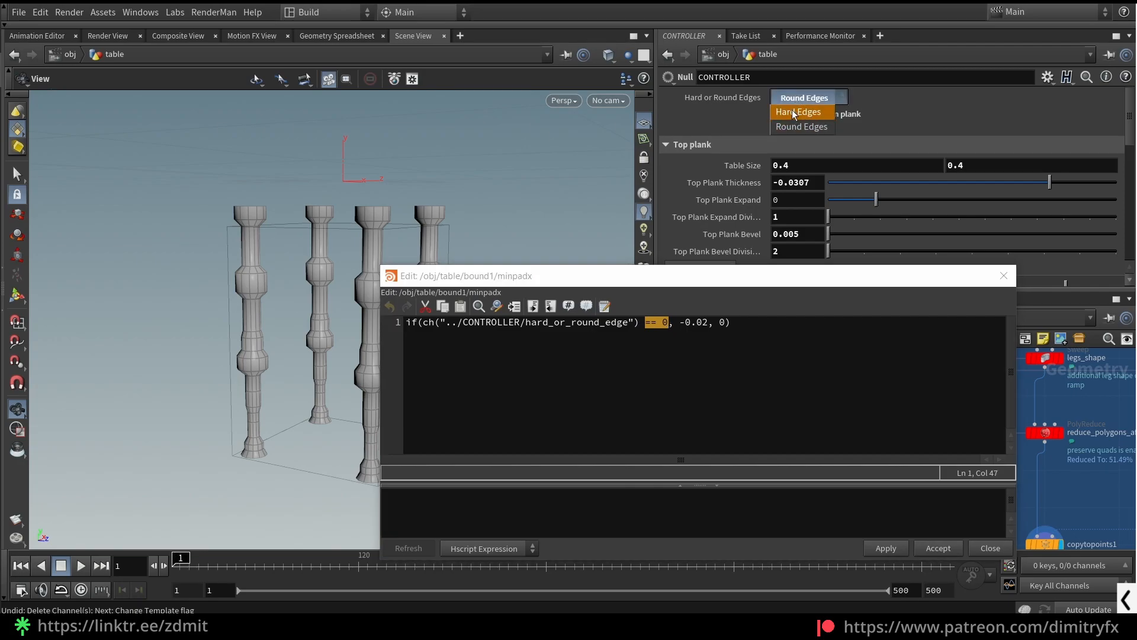
left_click(905, 104)
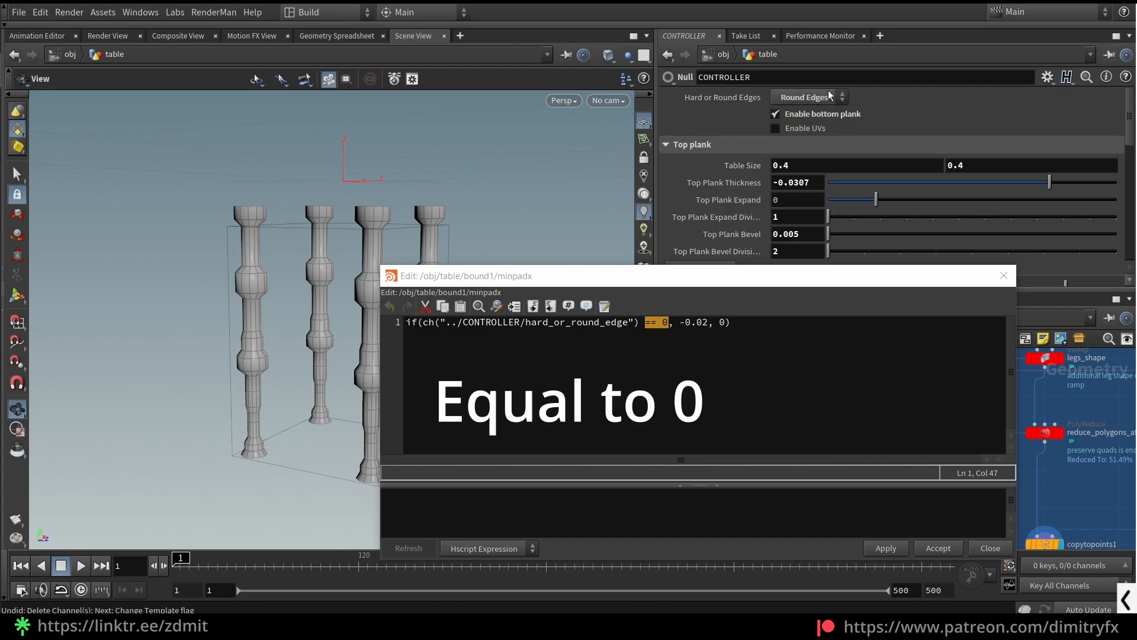
left_click(1047, 77)
left_click(881, 128)
left_click(853, 33)
Step: Highlight the -0.02 result in the expression and select bound1 again to relate it to Lower Padding
left_click(681, 324)
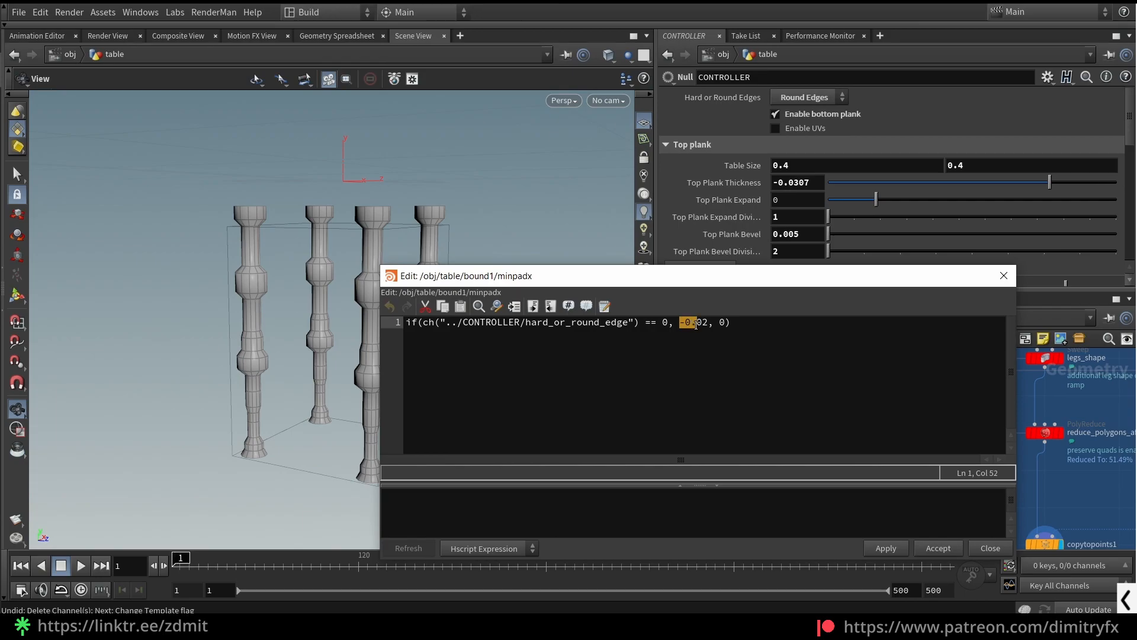
left_click_drag(678, 280, 418, 194)
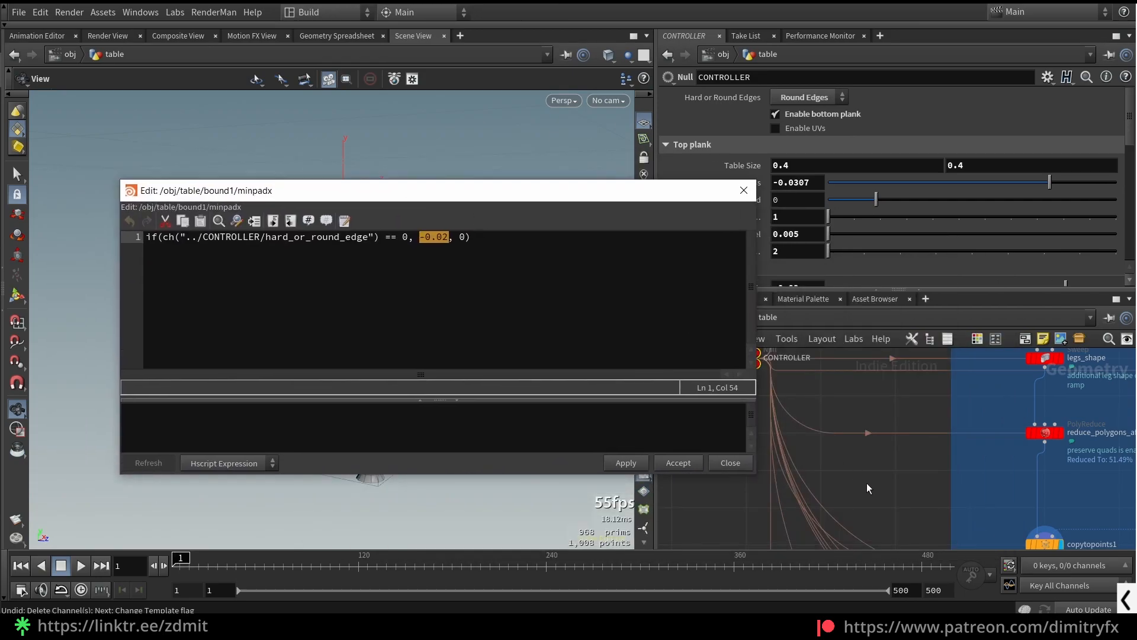
right_click_drag(873, 501, 823, 439)
middle_click_drag(978, 535, 771, 386)
right_click_drag(771, 387, 805, 437)
scroll(806, 436, "up", 3)
left_click(842, 366)
left_click_drag(679, 190, 649, 183)
left_click_drag(414, 194, 634, 272)
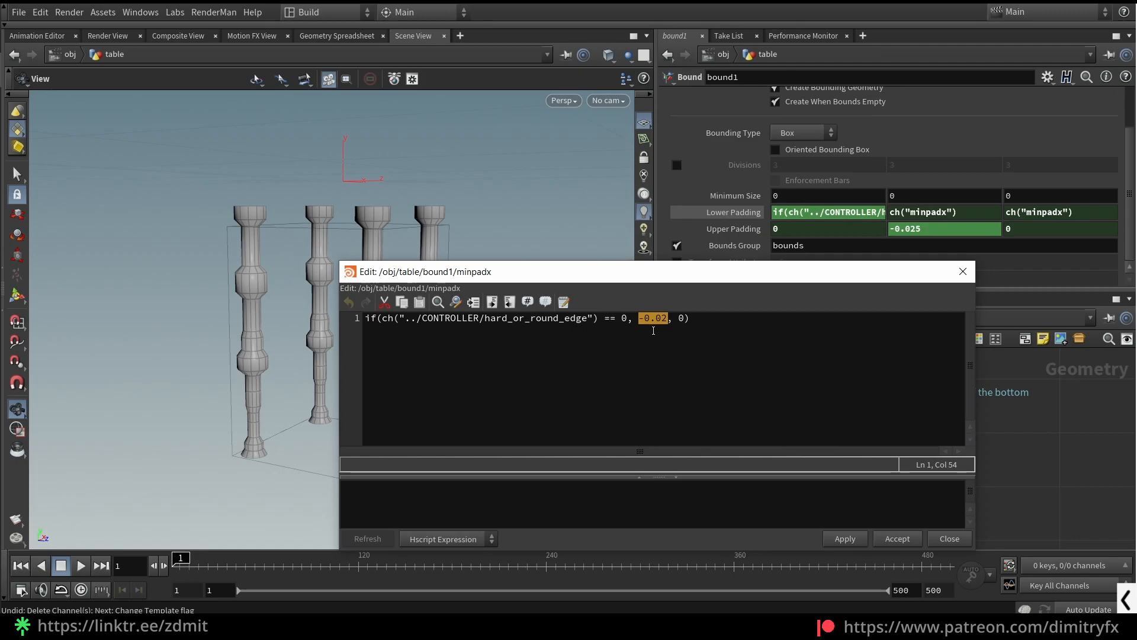
Step: Highlight the expression's fallback 0, close the editor and show Lower Padding's evaluated values
left_click(683, 318)
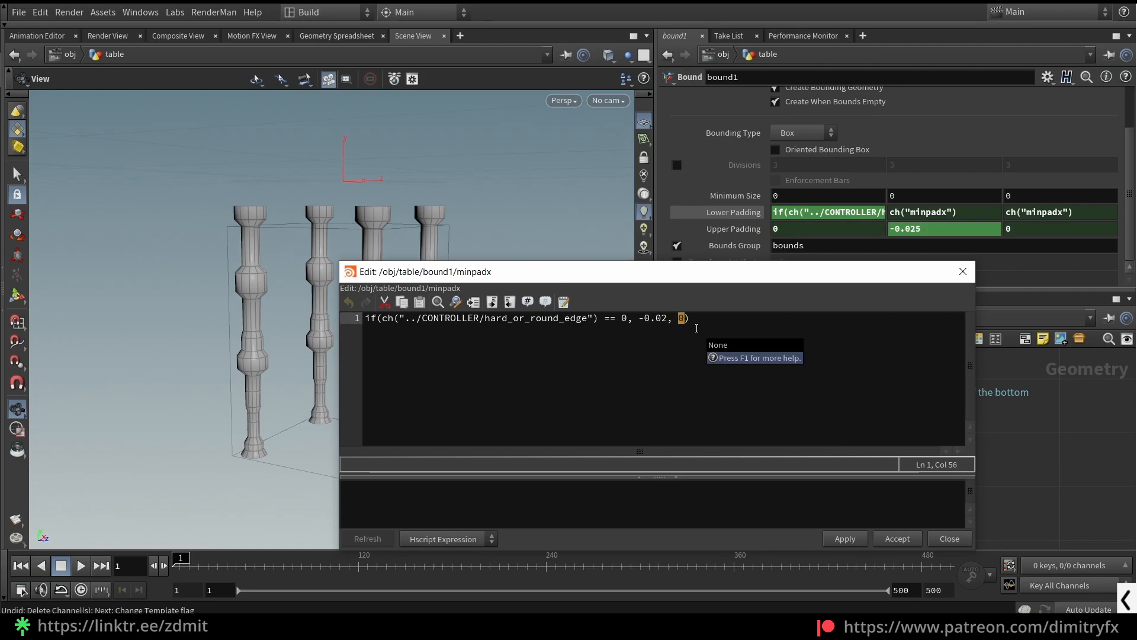
left_click(701, 321)
left_click(962, 271)
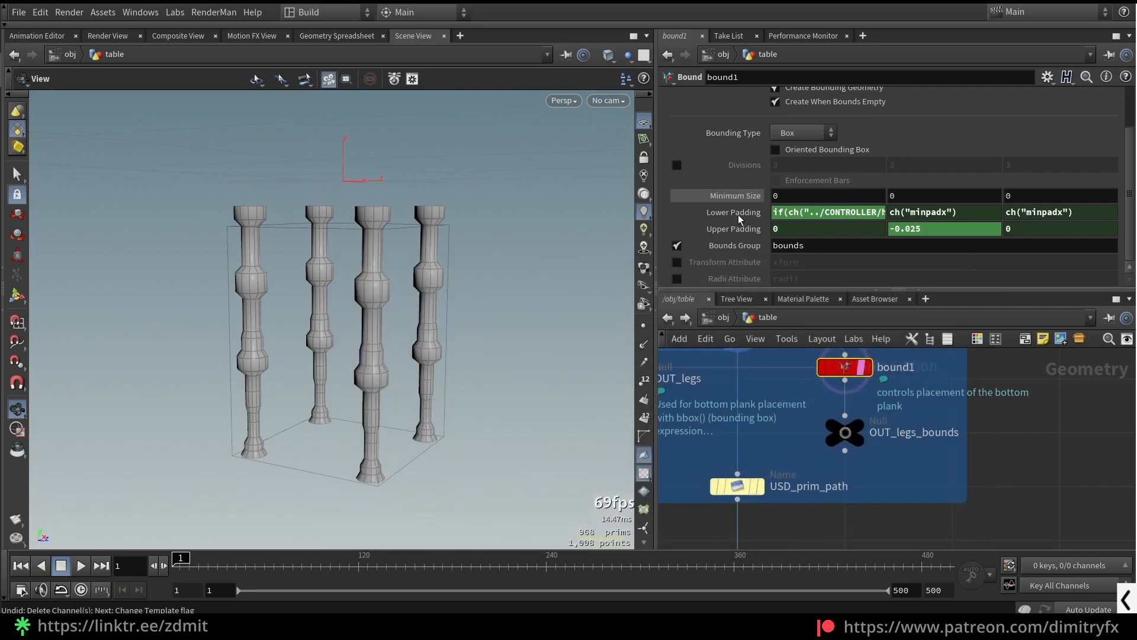
left_click(738, 213)
Step: Set Hard or Round Edges on the CONTROLLER node to Hard Edges and return to the legs network
scroll(880, 467, "down", 5)
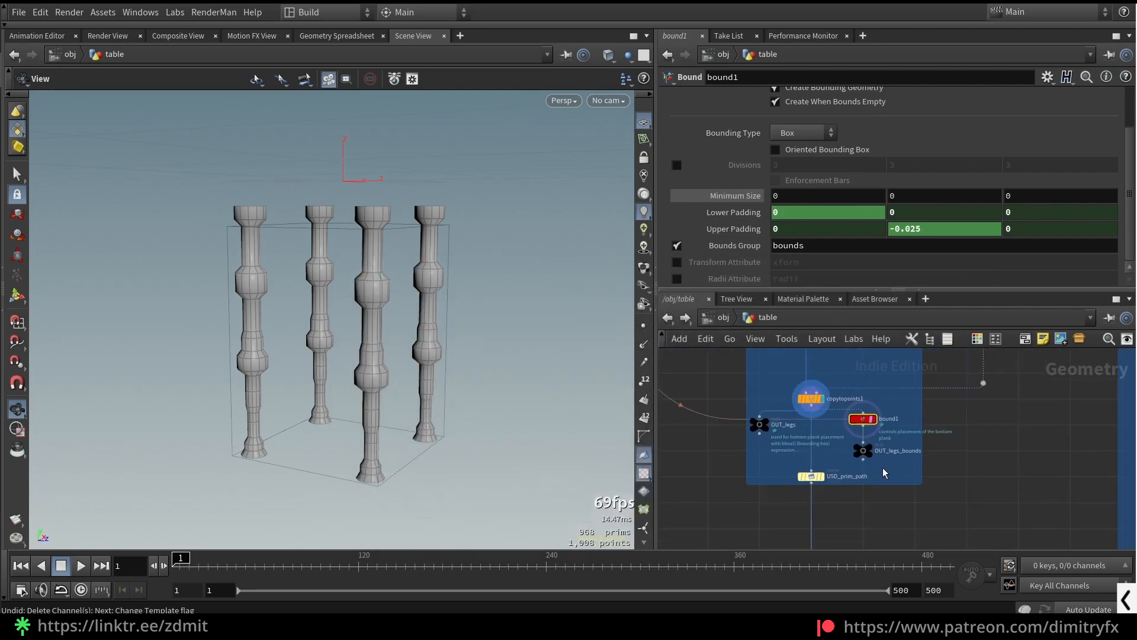
scroll(862, 444, "up", 3)
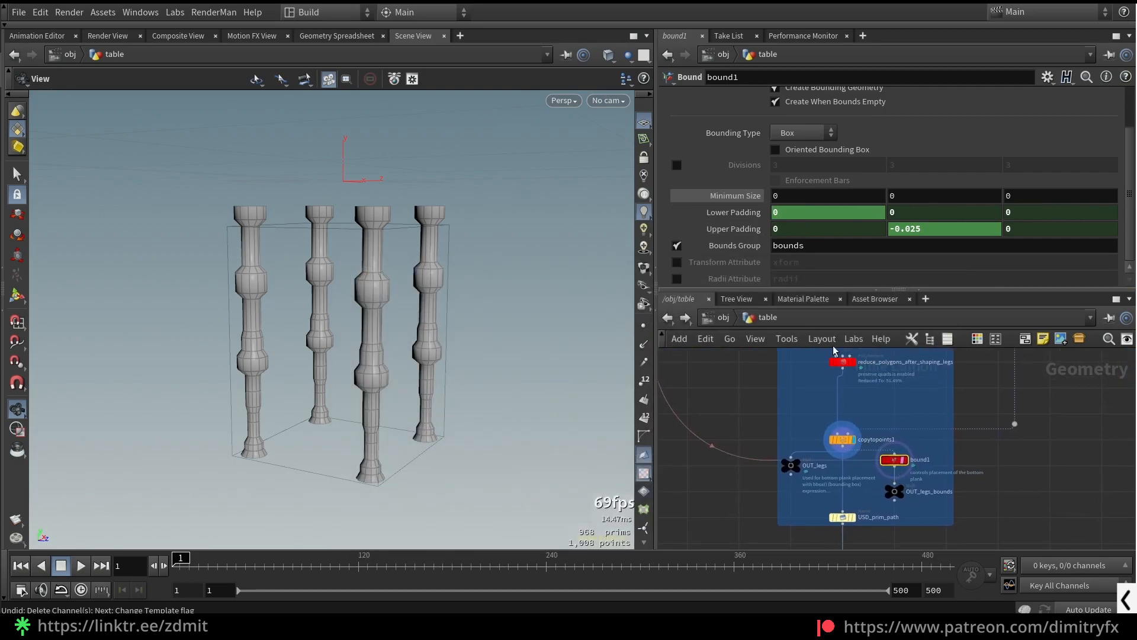
scroll(764, 385, "down", 2)
middle_click_drag(764, 385, 812, 457)
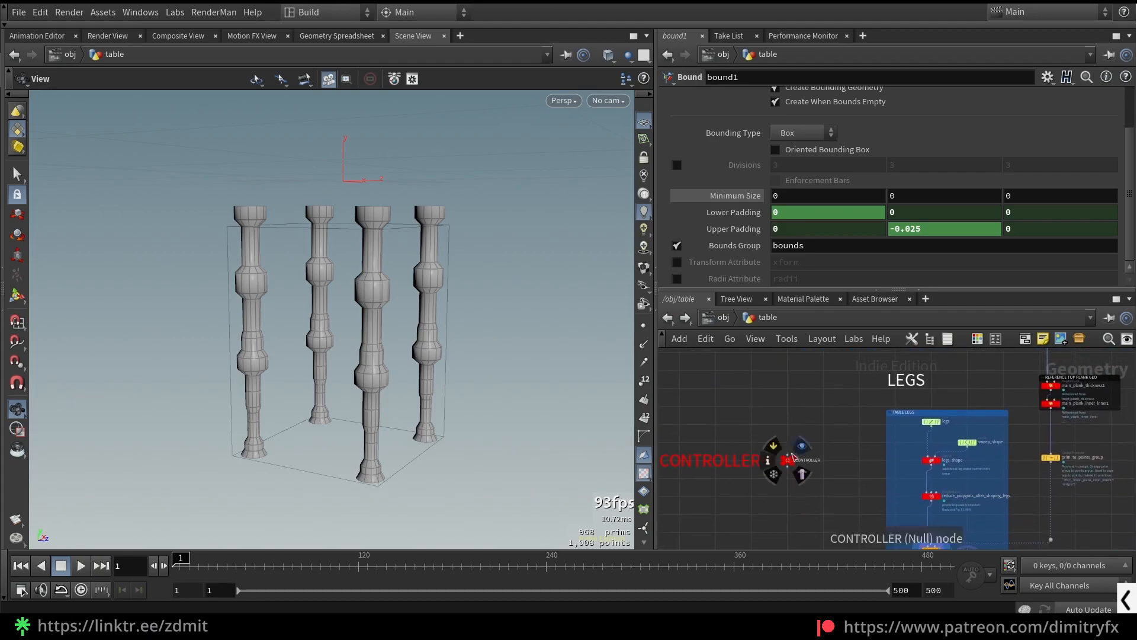
left_click(791, 460)
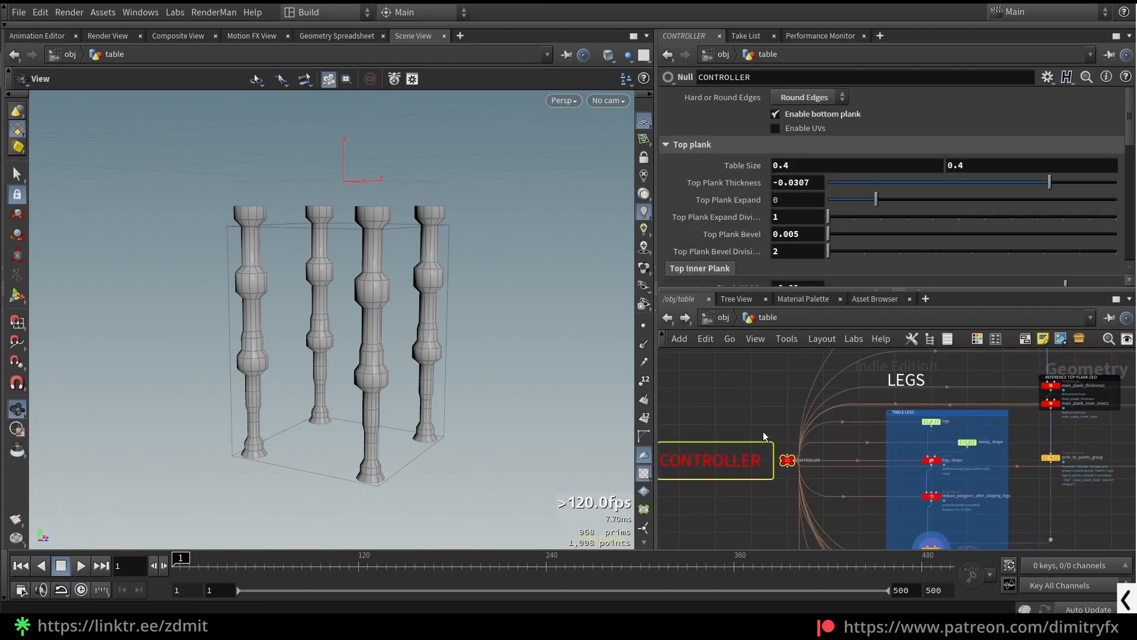
left_click(805, 97)
left_click(799, 94)
scroll(830, 426, "down", 2)
scroll(801, 425, "up", 4)
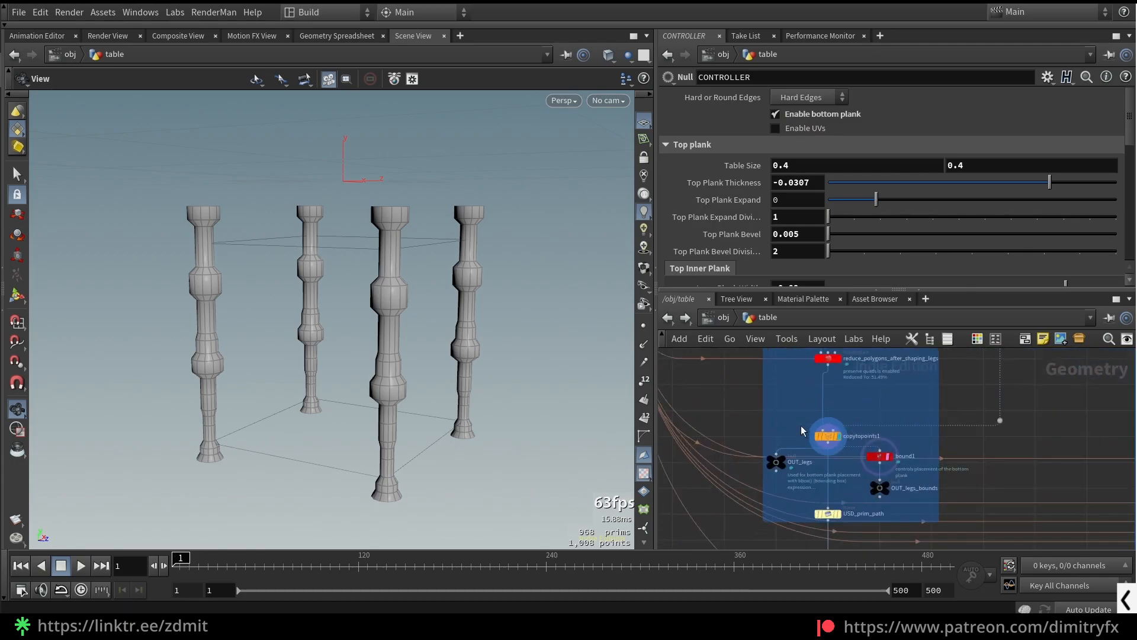
Step: Select bound1, reveal the expressions behind Lower and Upper Padding, and examine the copied minpadx references
left_click(896, 462)
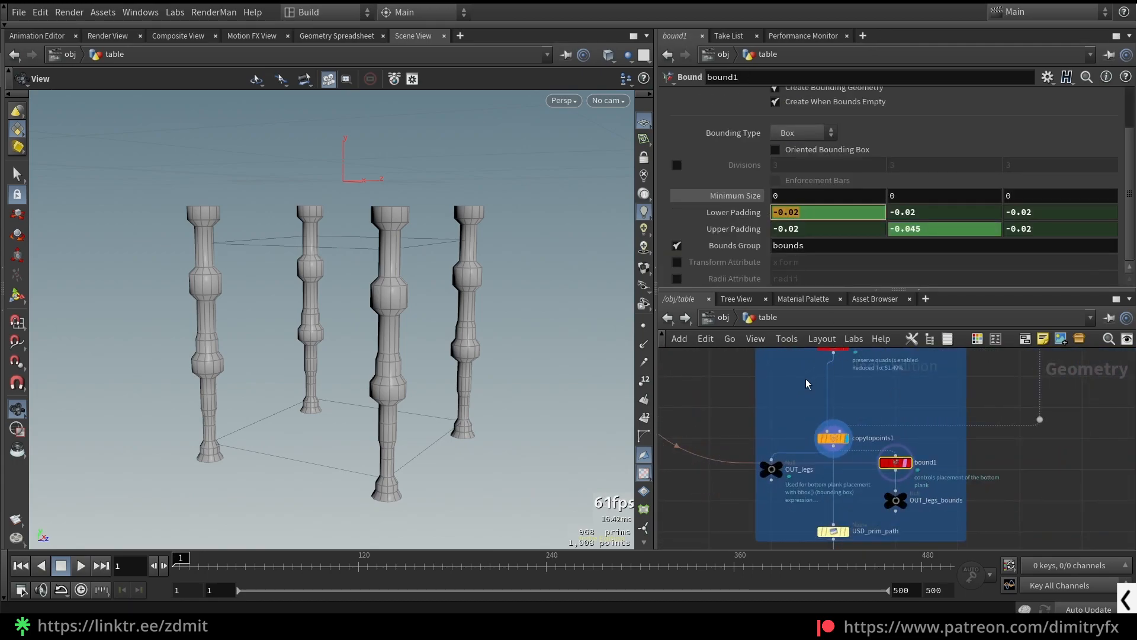
scroll(737, 389, "down", 2)
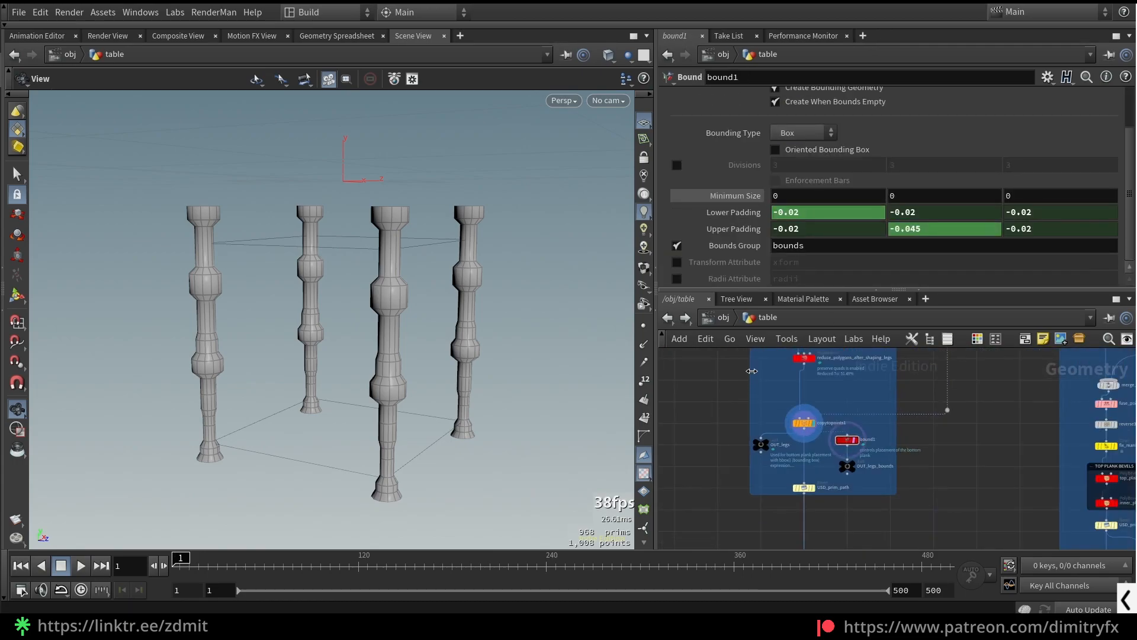
left_click(742, 229)
left_click(737, 213)
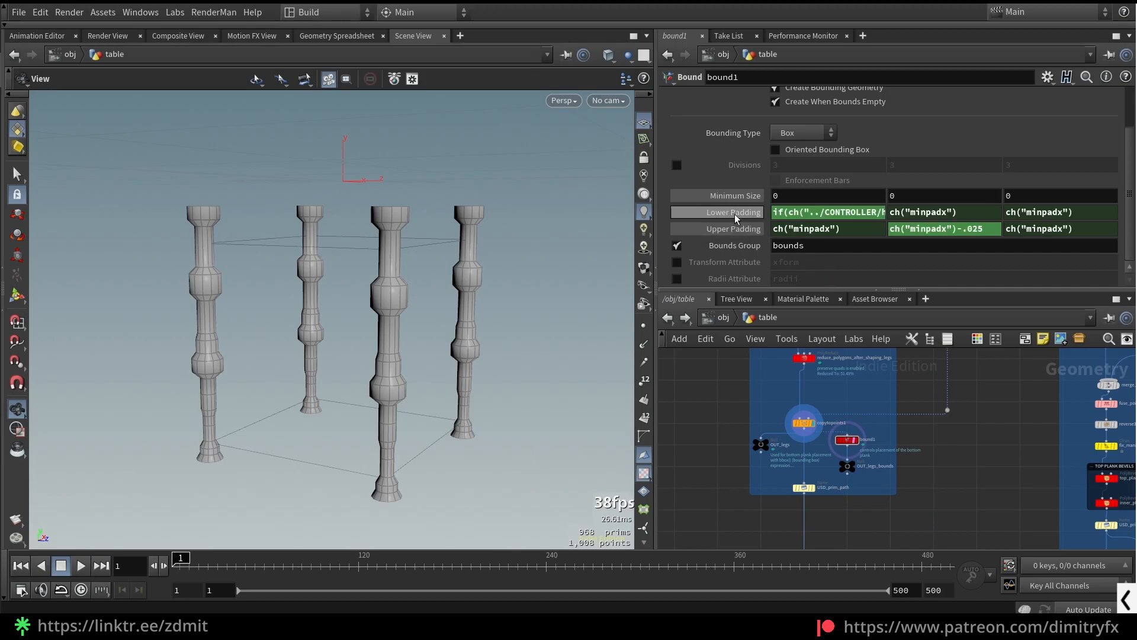
right_click(808, 220)
left_click(808, 217)
right_click(806, 215)
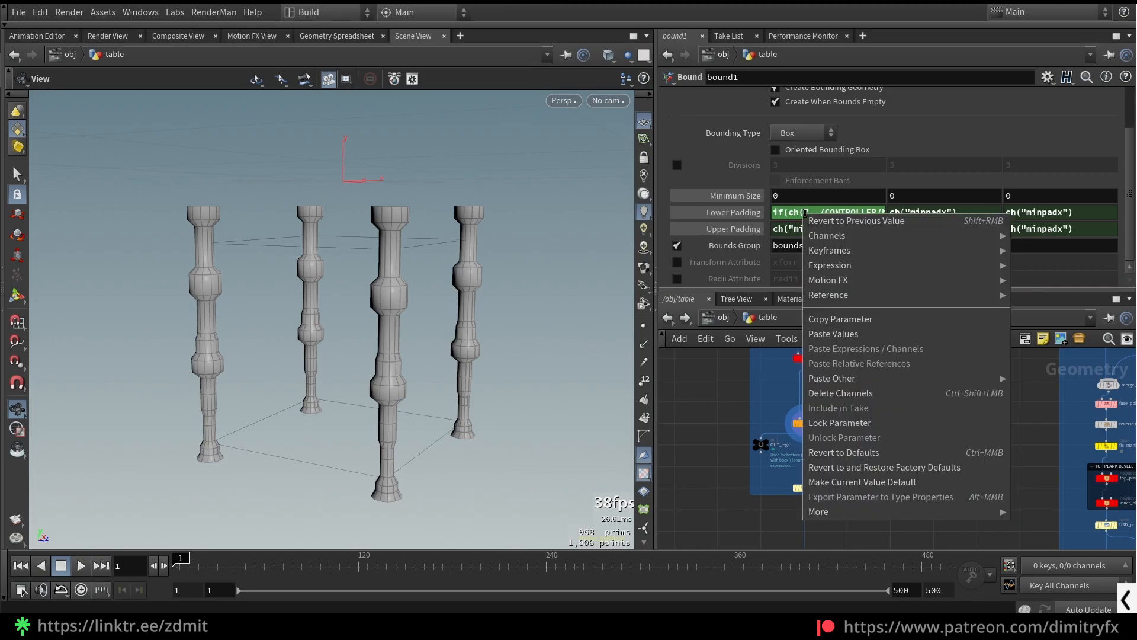
left_click(925, 228)
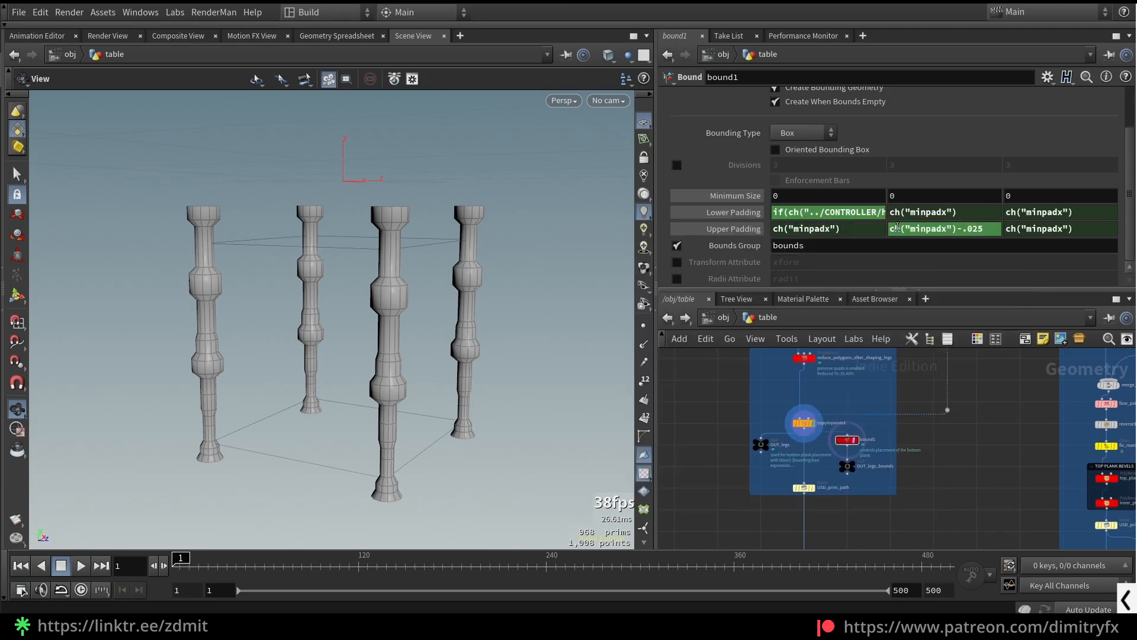
right_click(846, 214)
right_click(927, 214)
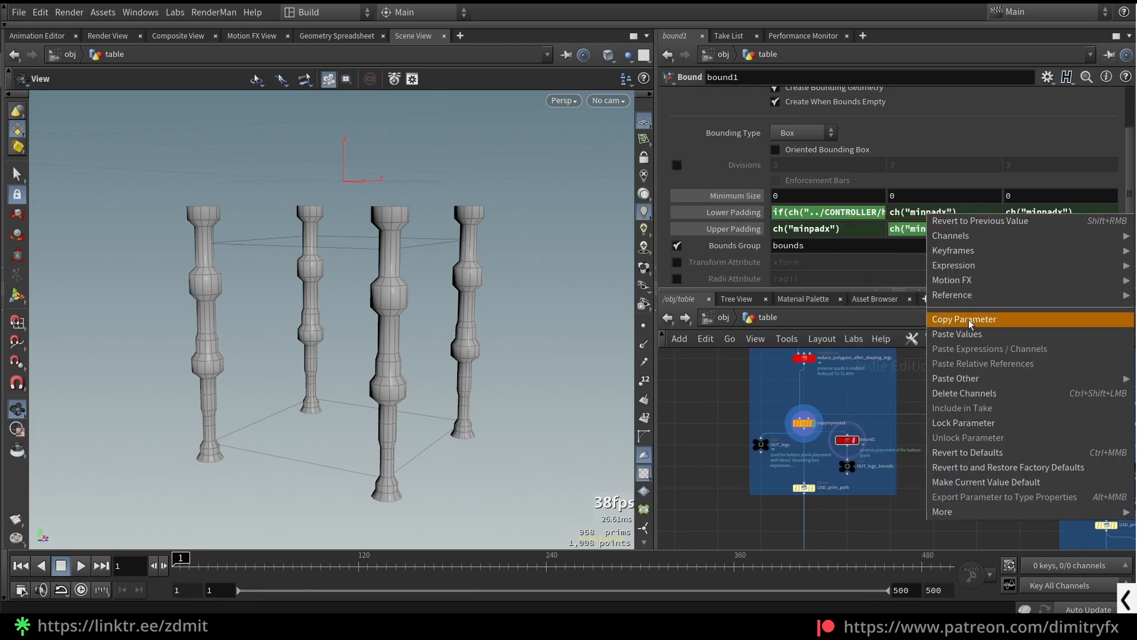
left_click(928, 221)
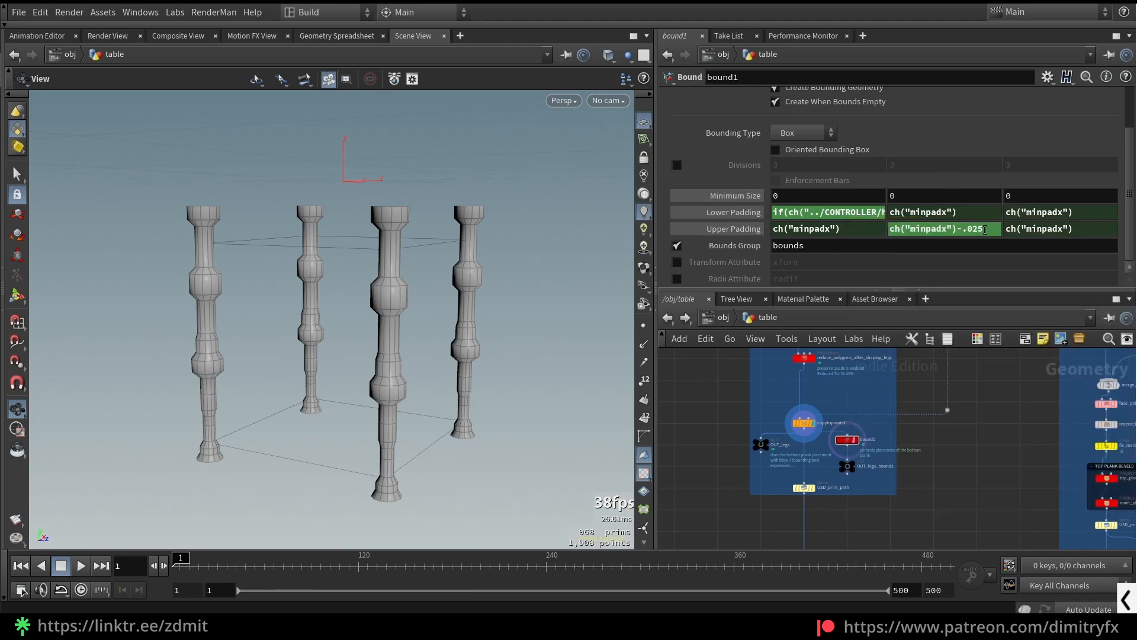
Step: Highlight the .025 offset in Upper Padding's Y expression, then show Upper Padding's evaluated values
left_click_drag(964, 227, 966, 228)
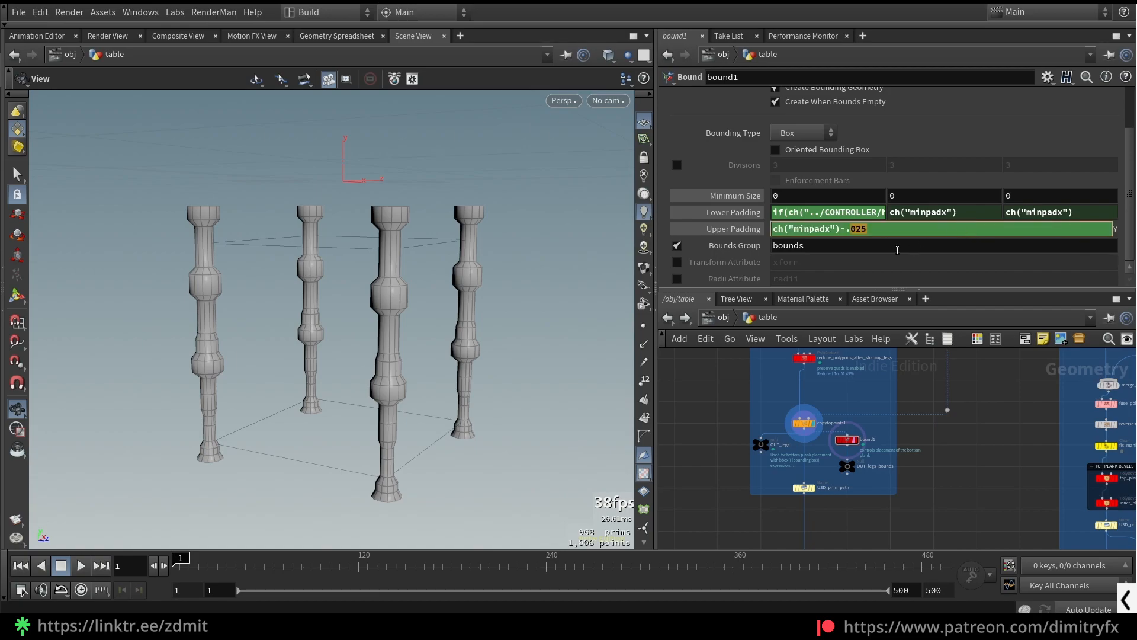
left_click(752, 236)
left_click(751, 229)
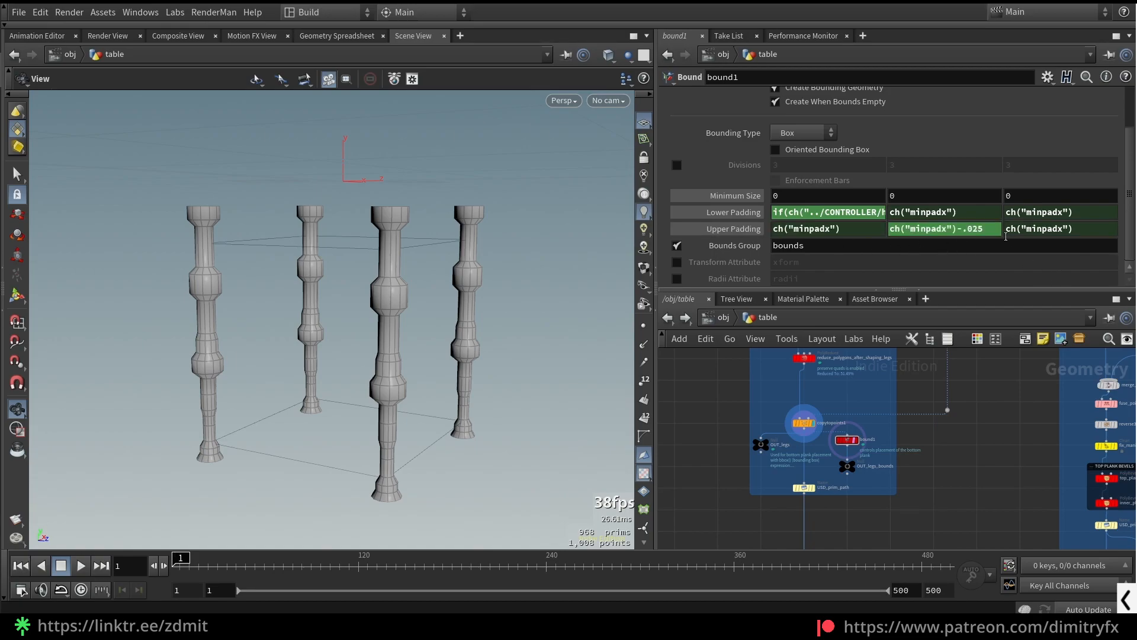
left_click(978, 229)
left_click(751, 230)
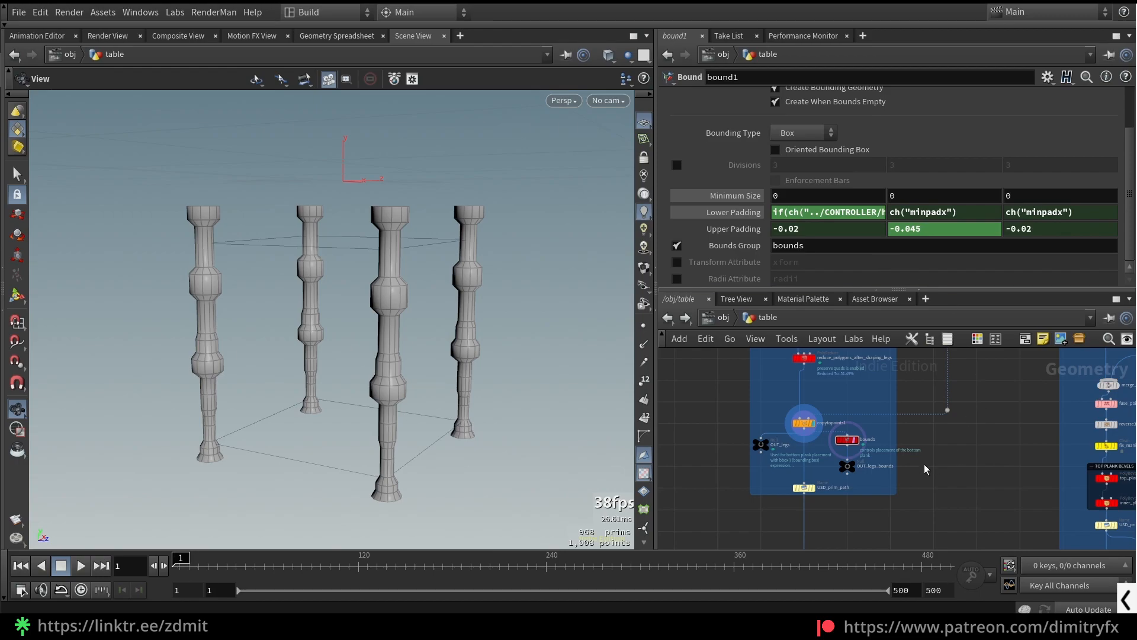
Step: Show bottom_plank_height_placement's result against the legs' bounding box and inspect its placement
left_click_drag(485, 312, 509, 325)
scroll(881, 458, "up", 3)
left_click(822, 473)
left_click(833, 474)
scroll(919, 477, "down", 5)
middle_click_drag(1113, 468, 919, 410)
scroll(919, 410, "up", 4)
left_click_drag(811, 430, 828, 403)
left_click_drag(827, 403, 853, 396)
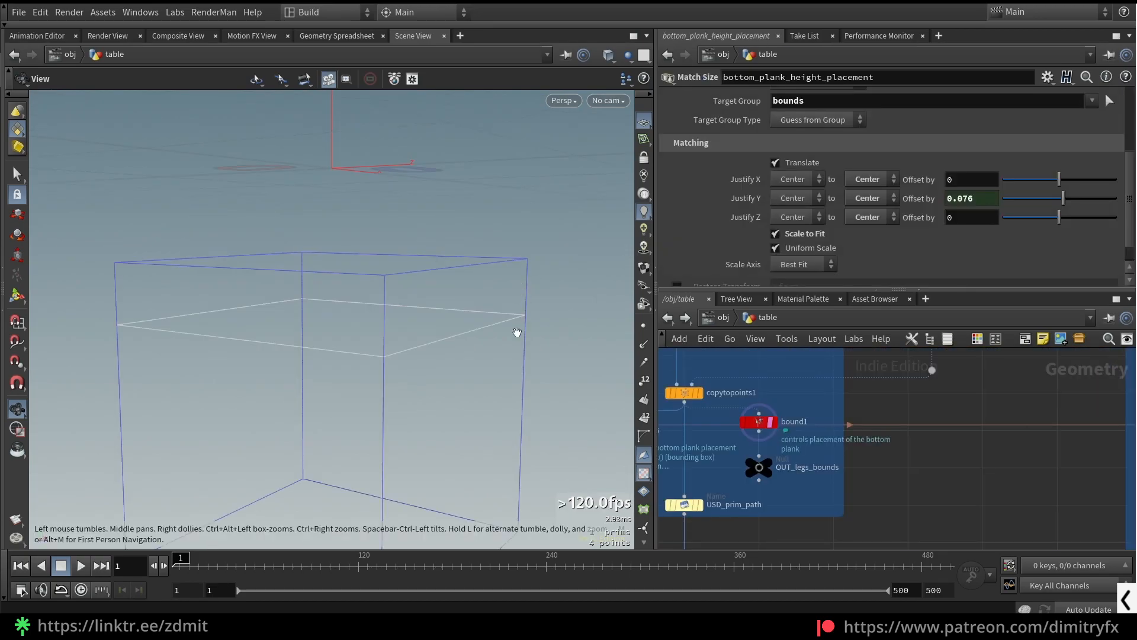
Step: Follow the bottom plank branch down to merge1, display the merged table and frame it in the viewport
scroll(988, 432, "down", 4)
middle_click_drag(1114, 503, 942, 426)
scroll(941, 427, "up", 3)
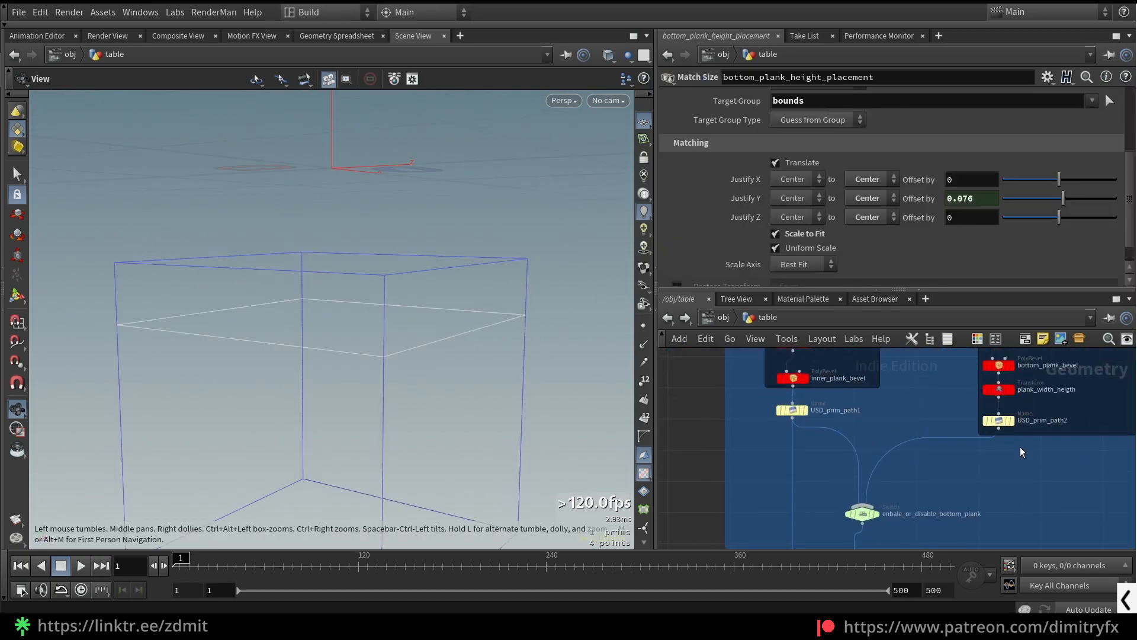
left_click(1010, 420)
key("f")
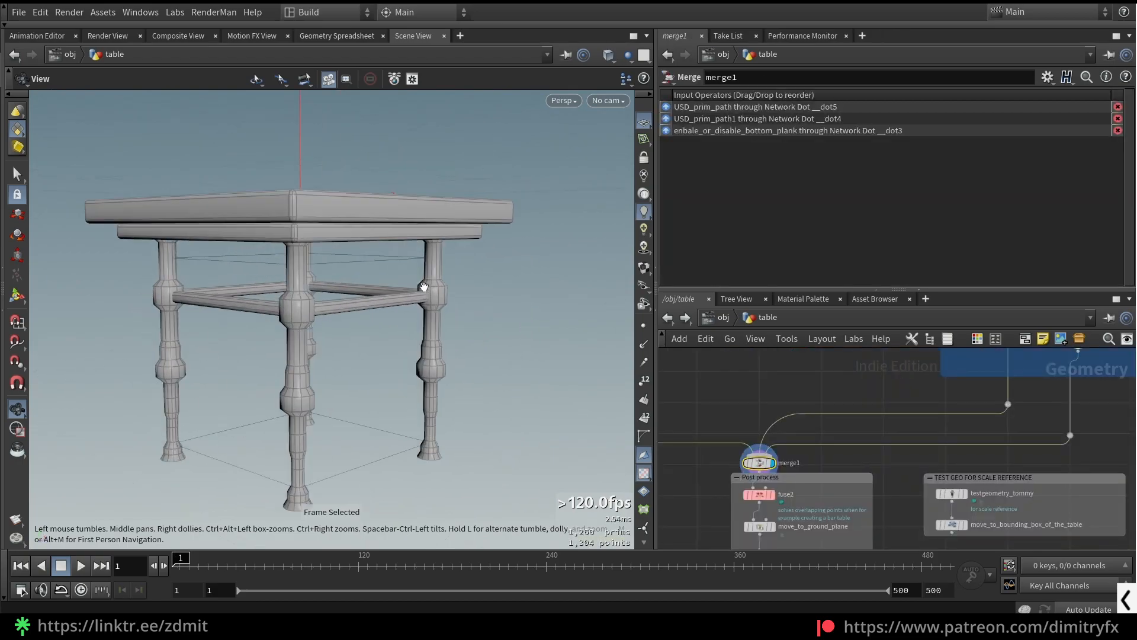
scroll(424, 285, "up", 1)
Step: Return to bound1 in the legs network and examine how the bottom plank meets the legs on the merged table
scroll(726, 375, "down", 4)
middle_click_drag(726, 375, 896, 502)
scroll(944, 456, "up", 4)
middle_click_drag(934, 392, 949, 480)
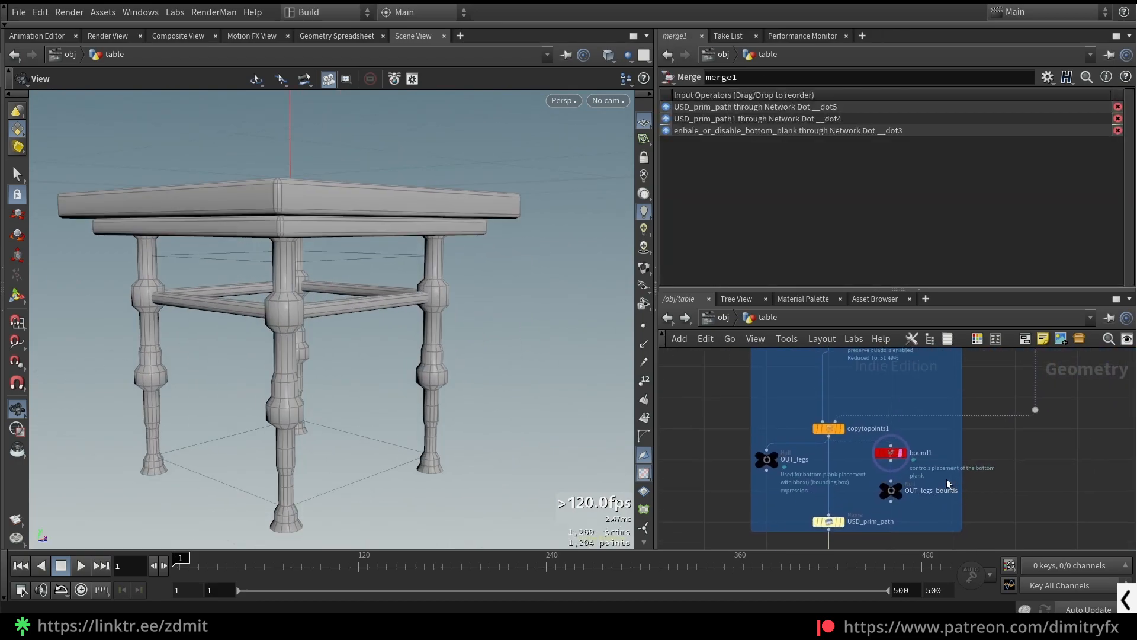
left_click(890, 452)
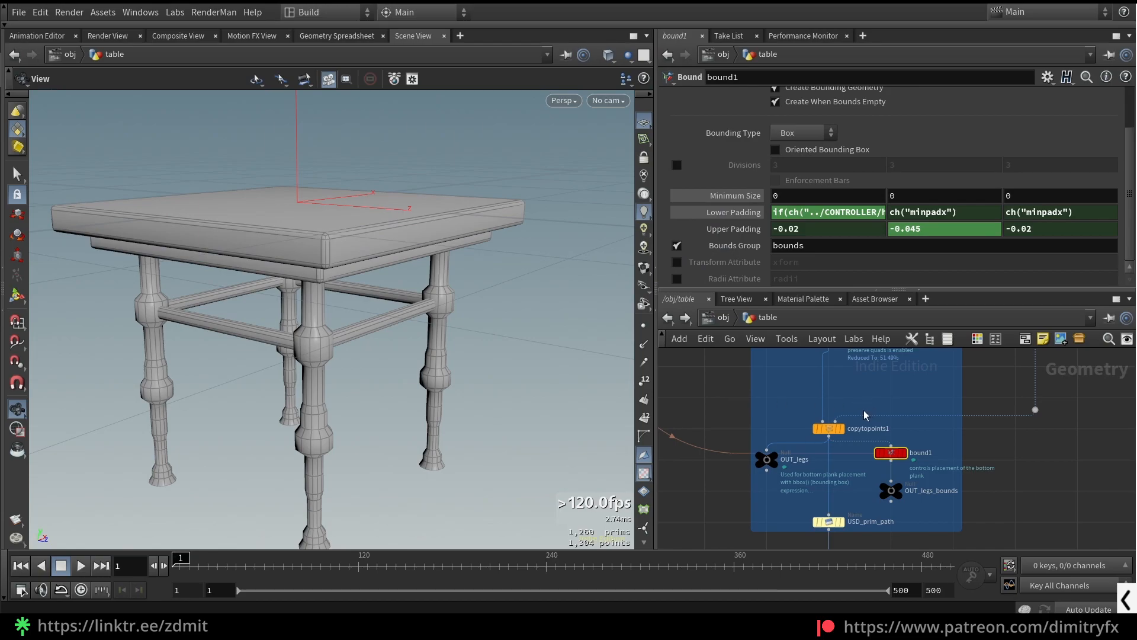
left_click_drag(438, 327, 450, 278)
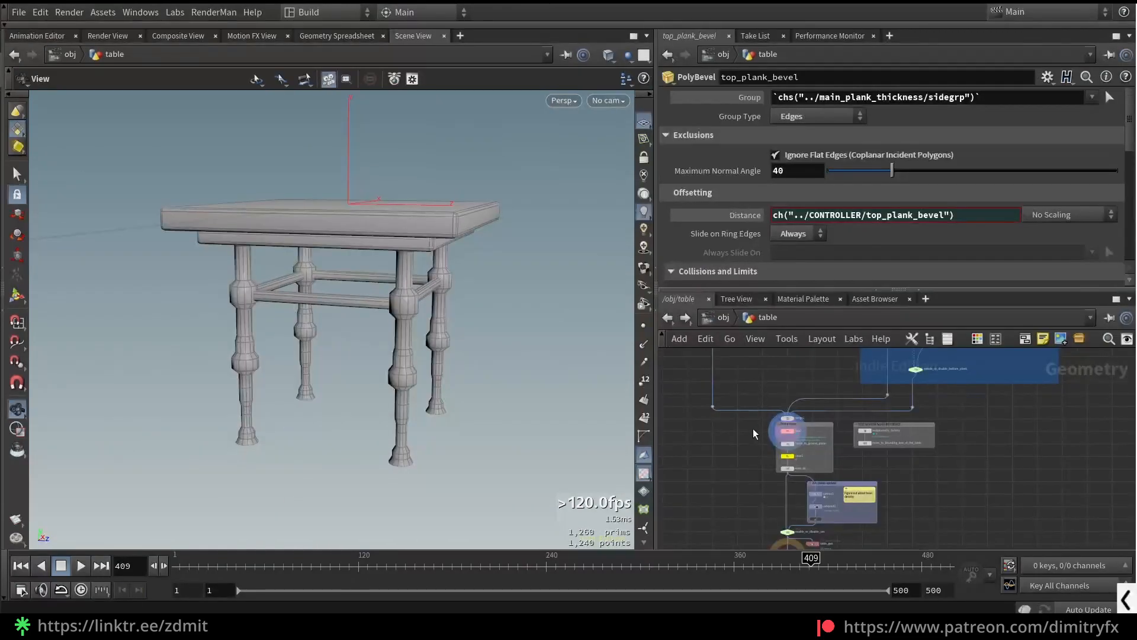
Step: Select fuse2 in the Post process group and examine the table from below
scroll(767, 442, "up", 5)
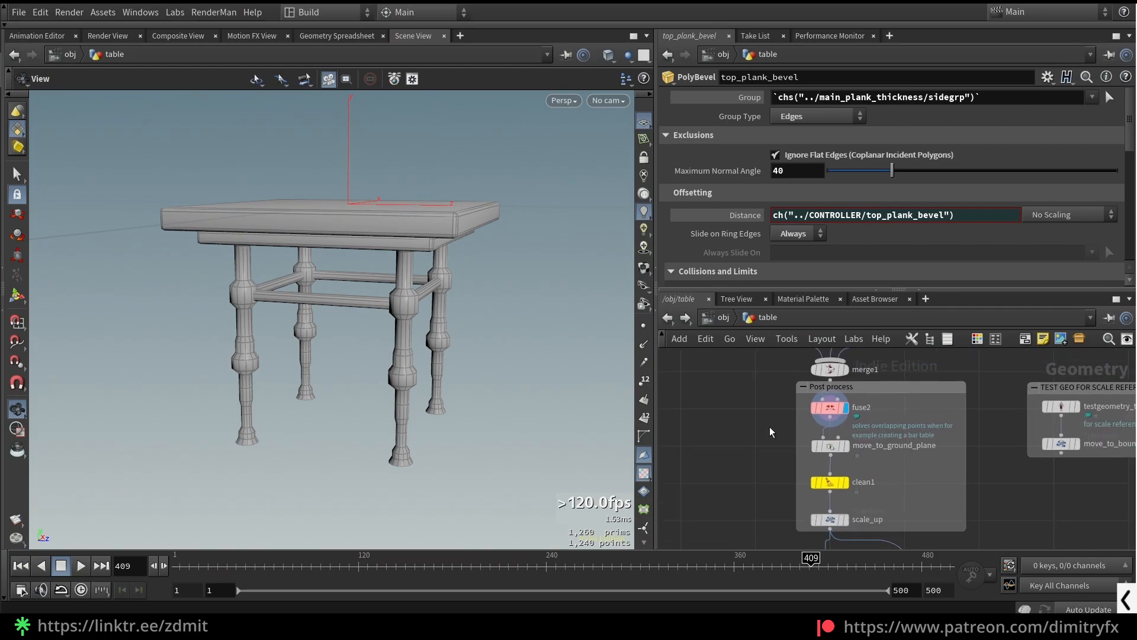
left_click(826, 410)
left_click_drag(750, 446, 827, 384)
left_click_drag(503, 356, 438, 324)
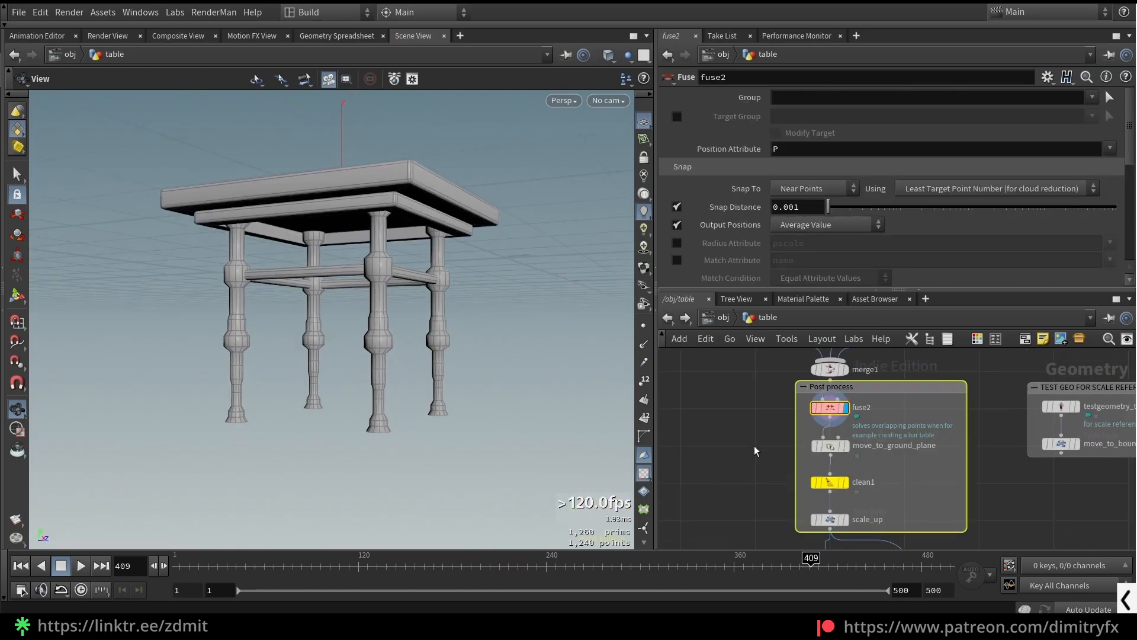
Step: Try creating a bar table by changing Legs Placement on CONTROLLER until the legs overlap in one central leg
scroll(592, 350, "down", 2)
scroll(732, 408, "down", 2)
middle_click_drag(728, 404, 830, 518)
scroll(720, 448, "down", 1)
middle_click_drag(718, 453, 780, 450)
left_click(779, 447)
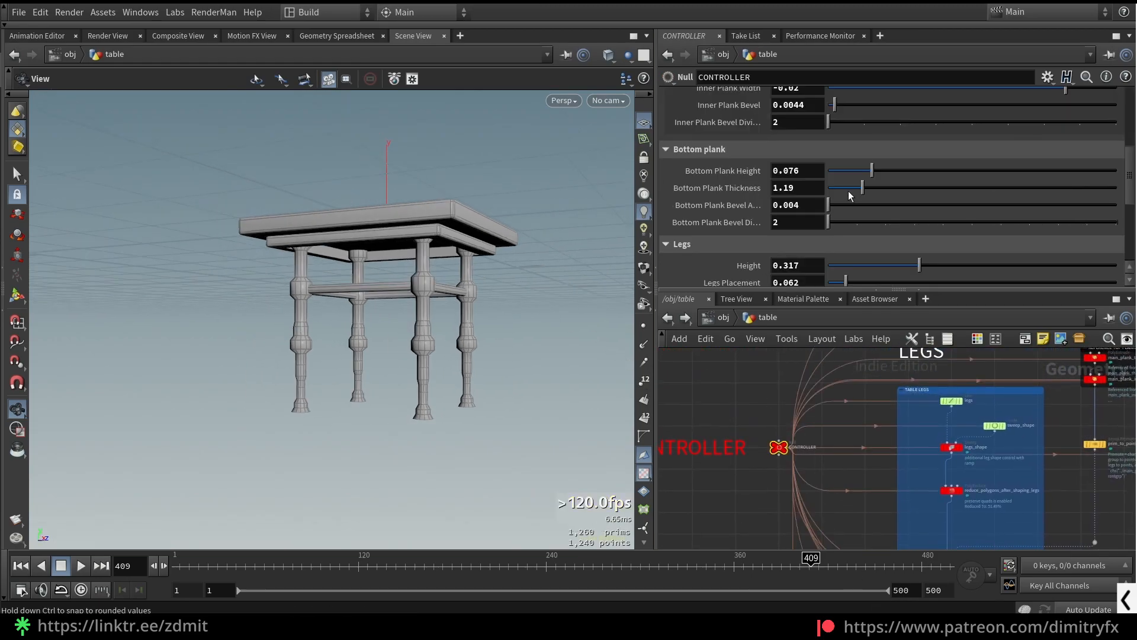
scroll(862, 205, "down", 2)
left_click_drag(847, 230, 889, 230)
left_click_drag(414, 249, 474, 155)
scroll(827, 151, "up", 5)
middle_click_drag(812, 168, 827, 168)
left_click_drag(231, 262, 450, 275)
Step: Undo the bar table changes to bring back the four separate legs
key("ctrl+z")
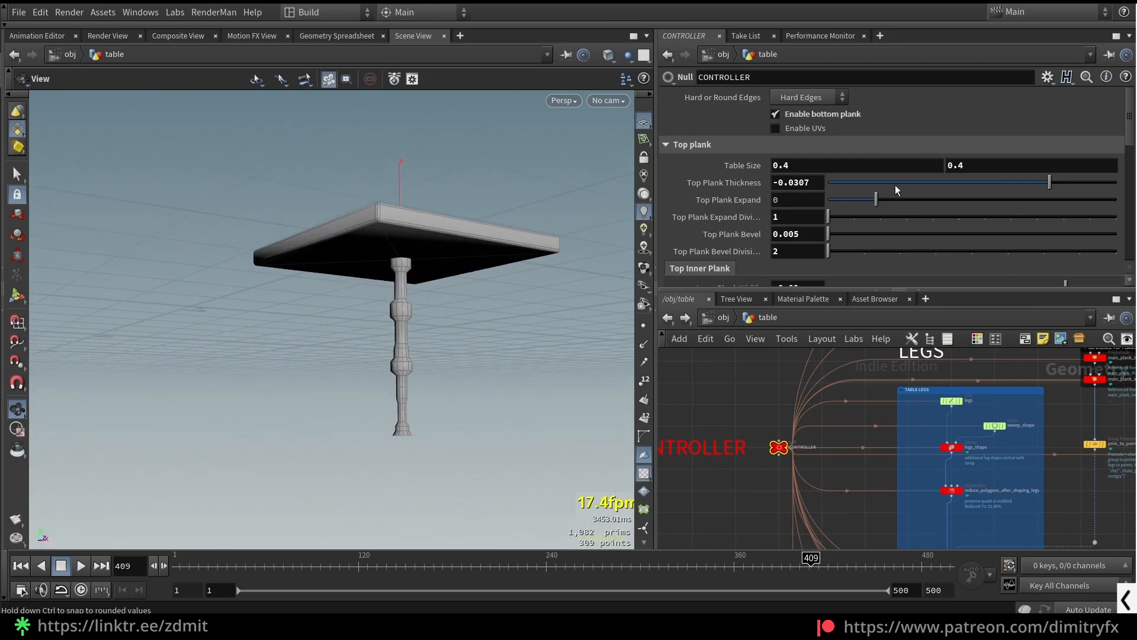
middle_click_drag(995, 169, 1041, 180)
left_click_drag(462, 239, 592, 258)
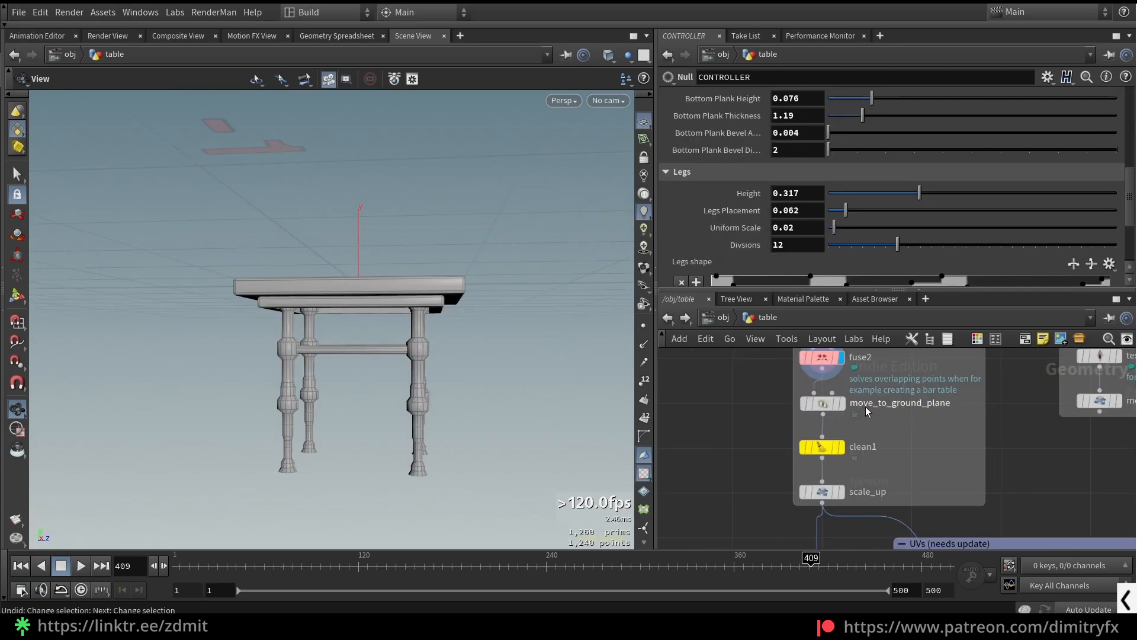
Step: Display move_to_ground_plane and view the table standing on the grid
left_click(826, 405)
left_click(842, 404)
key("space+g")
left_click_drag(417, 283, 560, 388)
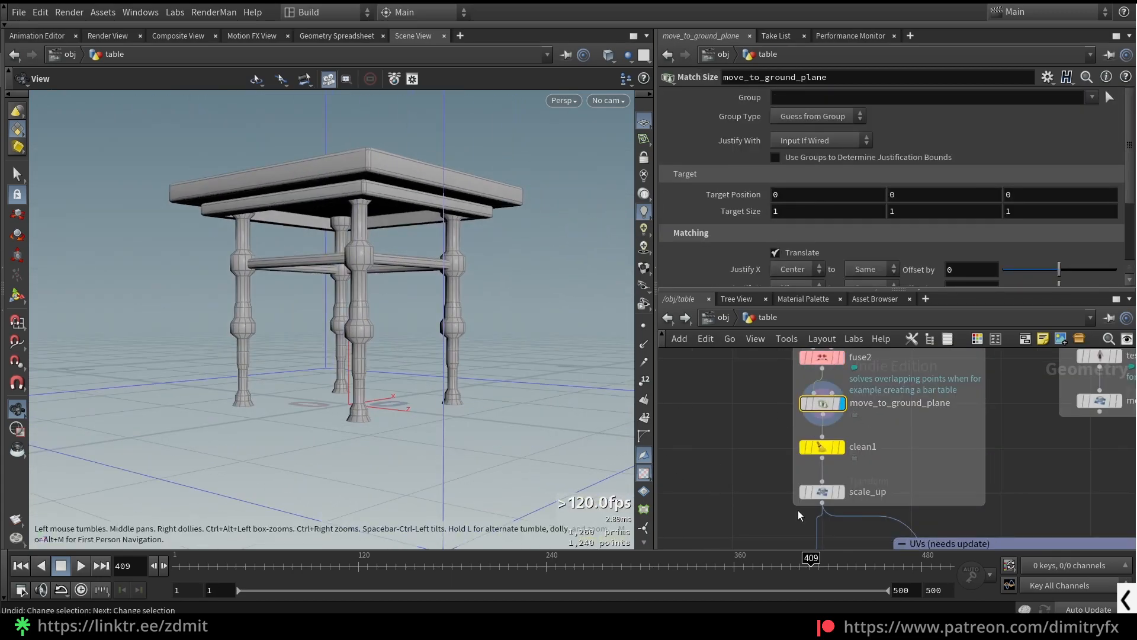
Step: Examine move_to_ground_plane's Justify Y options, leaving it set to Min
left_click(822, 447)
left_click(804, 400)
scroll(793, 193, "down", 2)
left_click(793, 191)
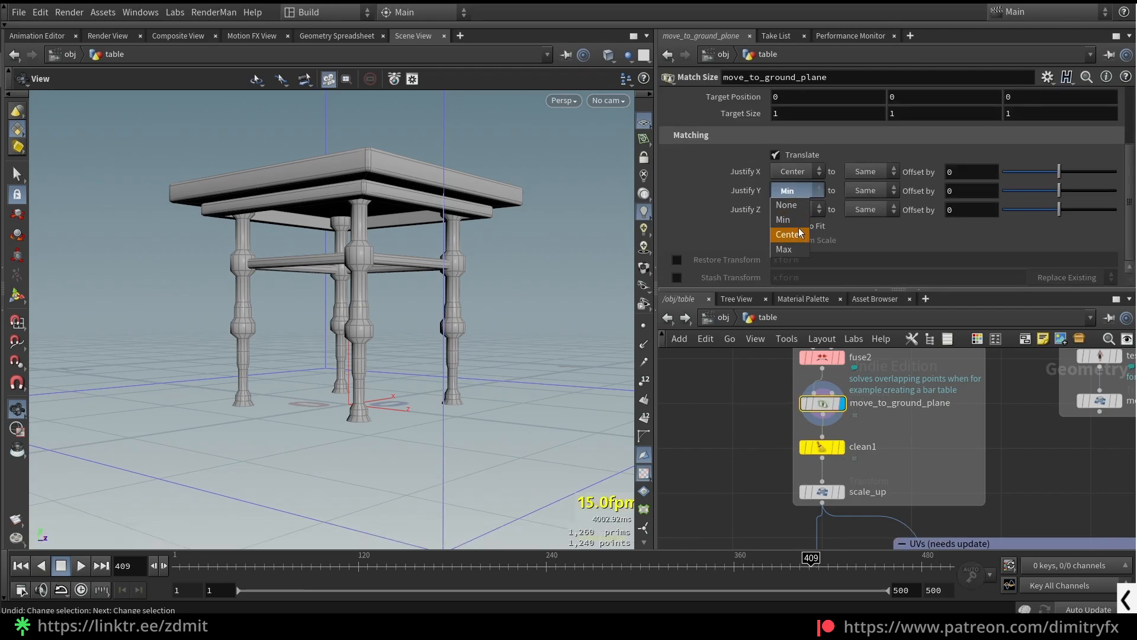
left_click(695, 193)
Step: Display clean1, compare its node info with fuse2's, and highlight the ^name exclusion in Remove Attribs
left_click(823, 447)
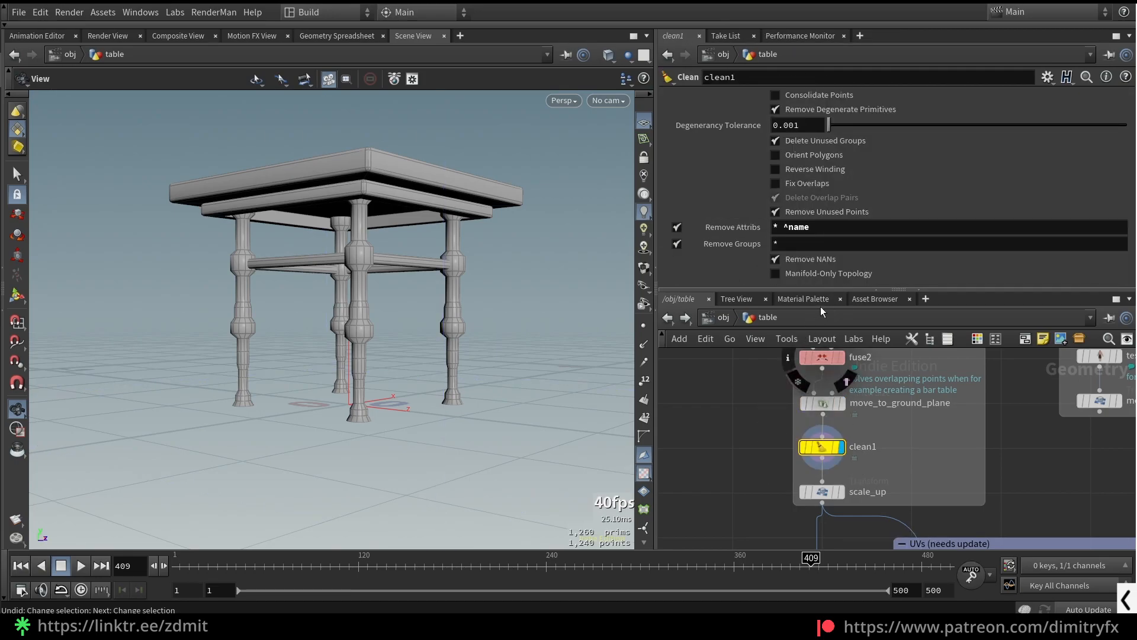
middle_click(824, 455)
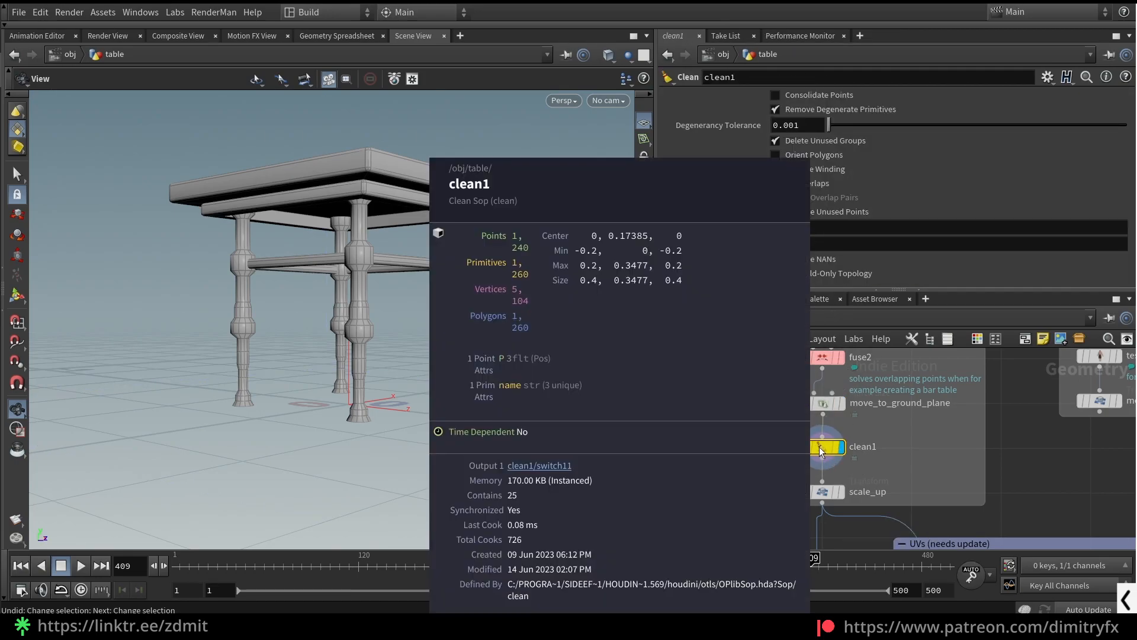
middle_click(823, 397)
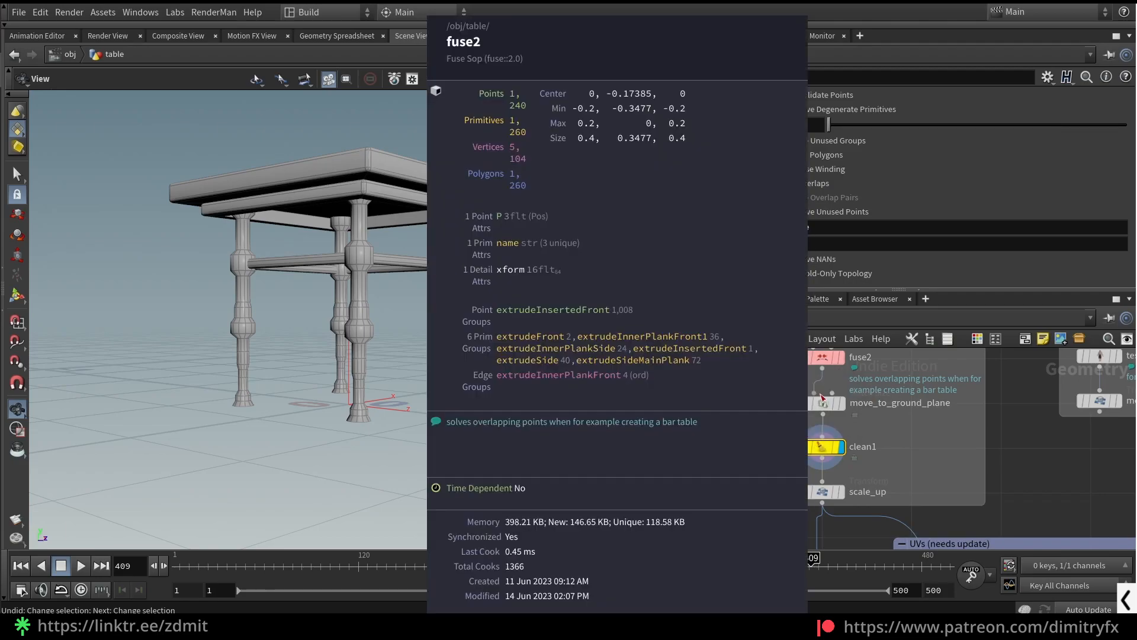
left_click_drag(809, 227, 783, 226)
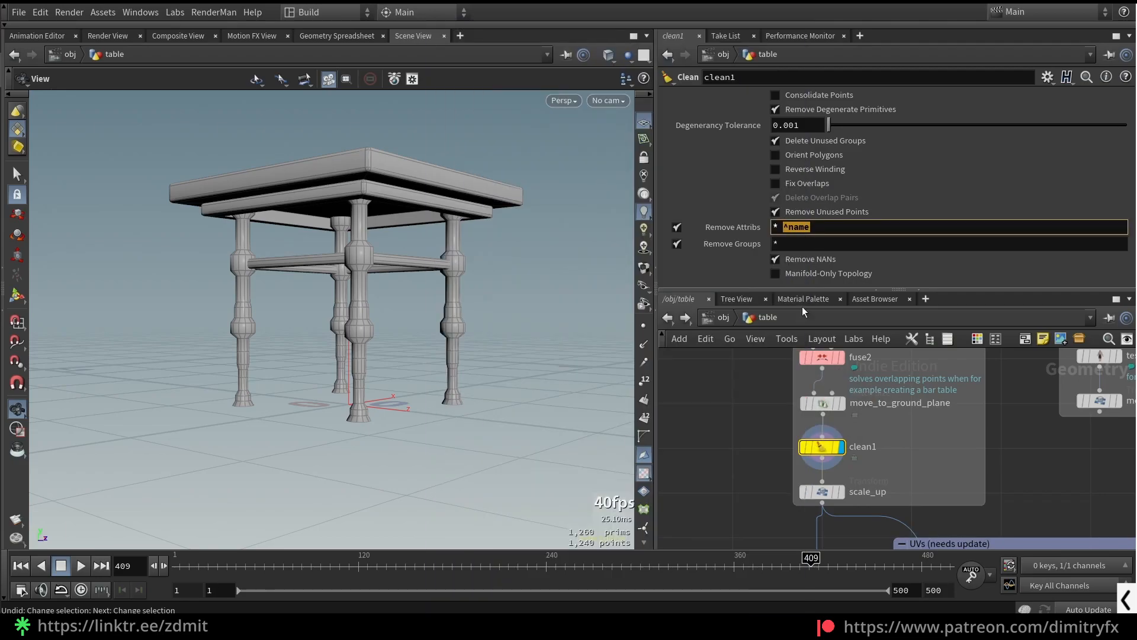
Step: Display scale_up and show the move_to_bounding_box_of_the_table human figure beside the table for scale reference
left_click(810, 475)
key("f")
left_click_drag(414, 360, 401, 363)
scroll(401, 363, "down", 3)
scroll(979, 492, "down", 3)
scroll(1051, 449, "up", 3)
middle_click_drag(1051, 449, 972, 455)
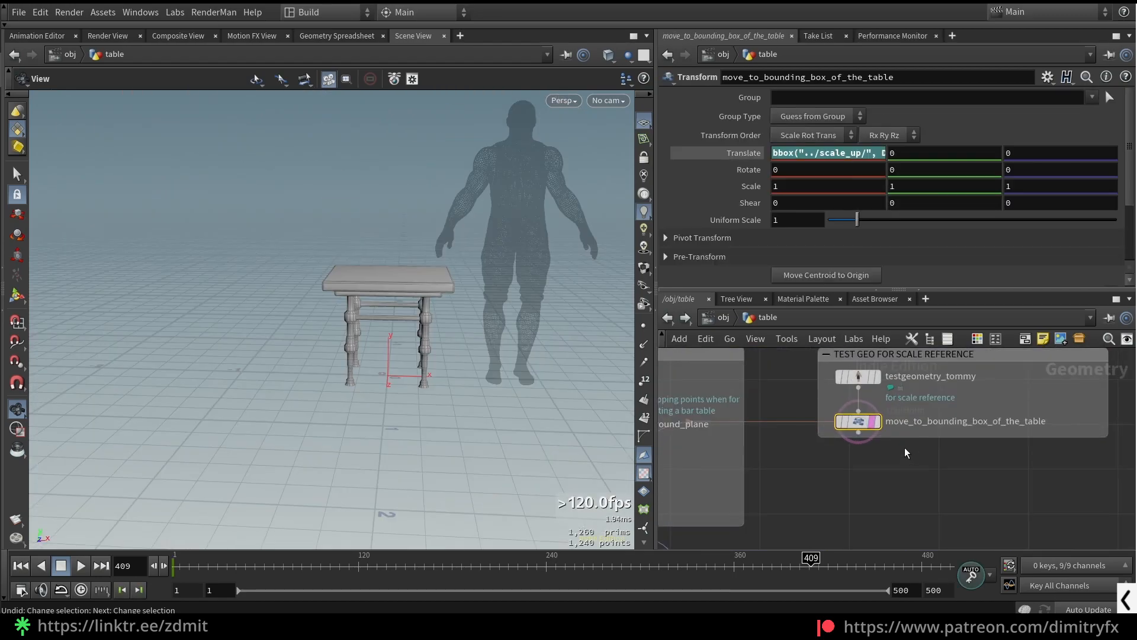
middle_click_drag(907, 451, 897, 461)
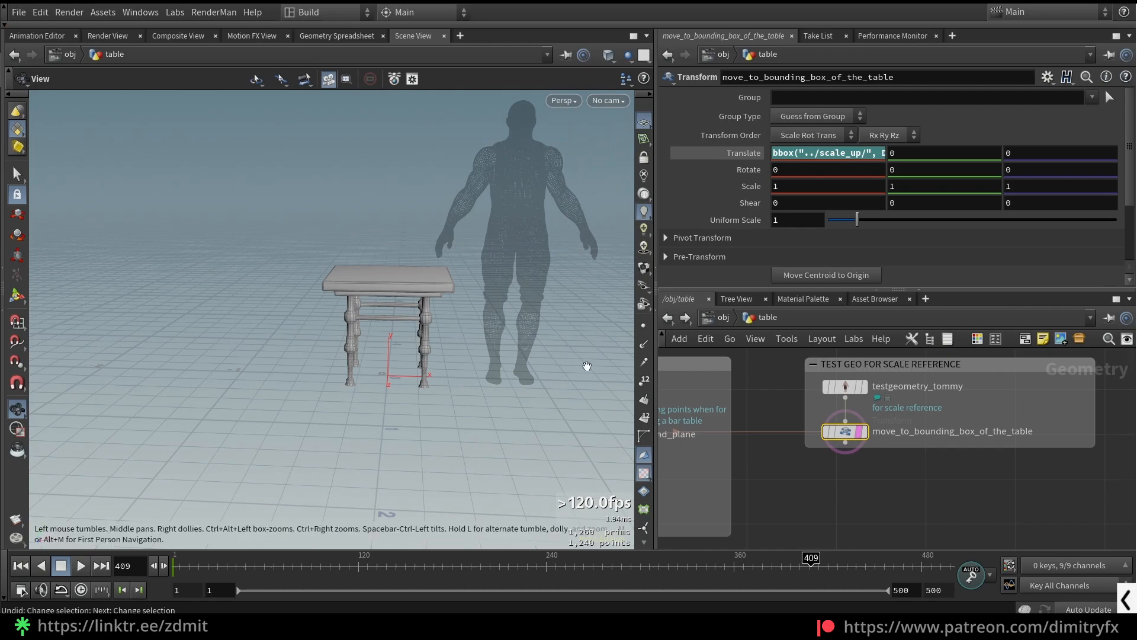
Step: Set the Uniform Scale of scale_up to 2.5 and compare the table with the human figure
scroll(821, 477, "down", 3)
middle_click_drag(812, 477, 925, 405)
left_click_drag(745, 444, 794, 423)
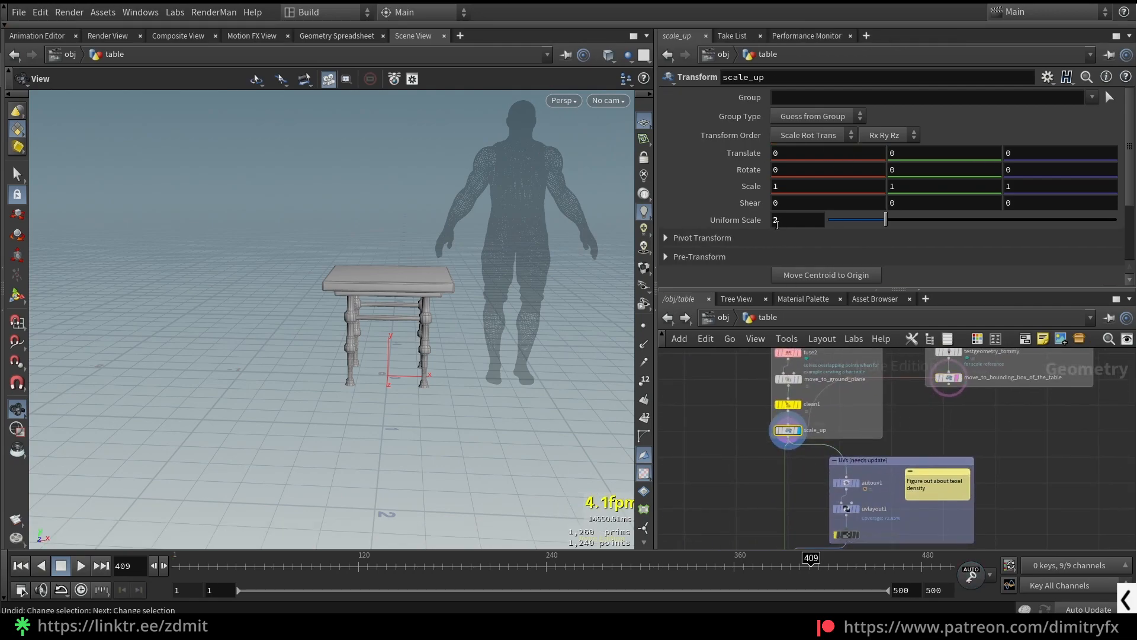
mouse_move(885, 220)
left_mouse_down()
mouse_move(864, 222)
mouse_move(904, 231)
left_mouse_up()
left_click_drag(799, 221, 790, 219)
key("BackSpace")
key("Return")
mouse_move(459, 314)
left_mouse_down()
mouse_move(427, 298)
mouse_move(475, 314)
mouse_move(495, 296)
mouse_move(543, 307)
mouse_move(456, 297)
mouse_move(445, 266)
mouse_move(468, 294)
left_mouse_up()
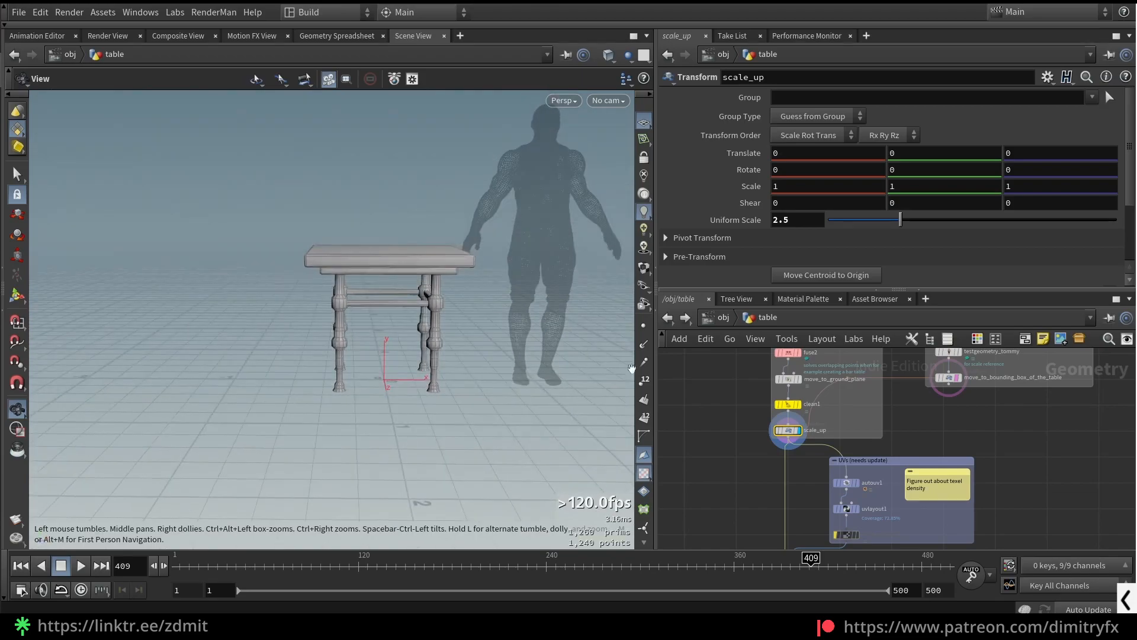
Step: Display uvlayout1, inspect the packed islands in the UV view, and return to the perspective view of the table
middle_click_drag(801, 468, 791, 408)
scroll(814, 426, "up", 2)
left_click(850, 414)
middle_click_drag(819, 457, 795, 434)
left_click(825, 418)
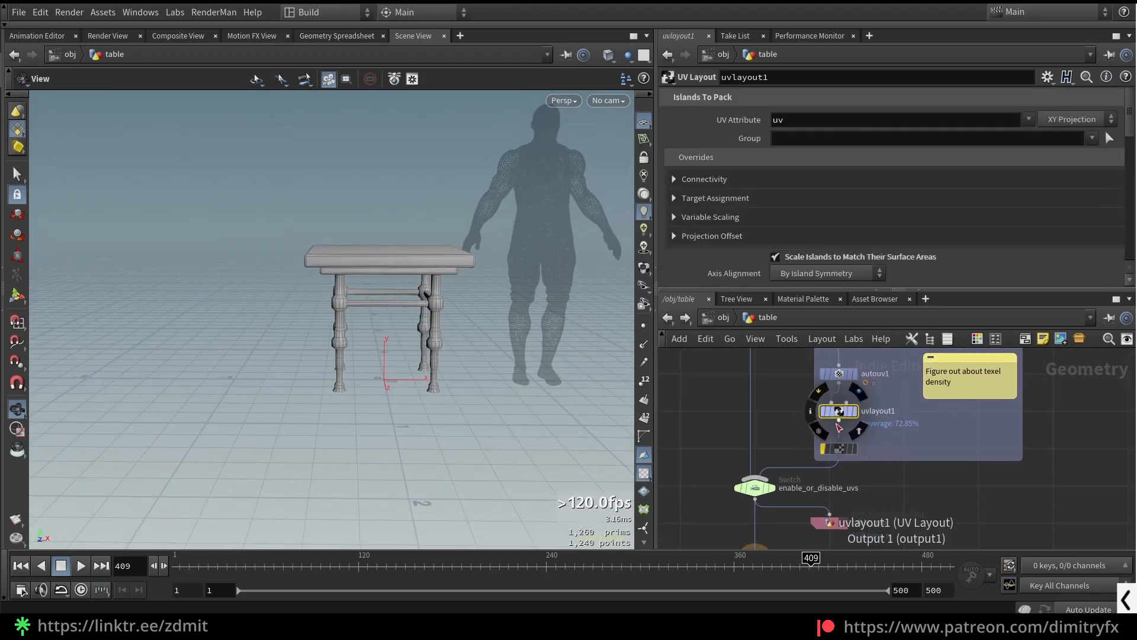
key("space+5")
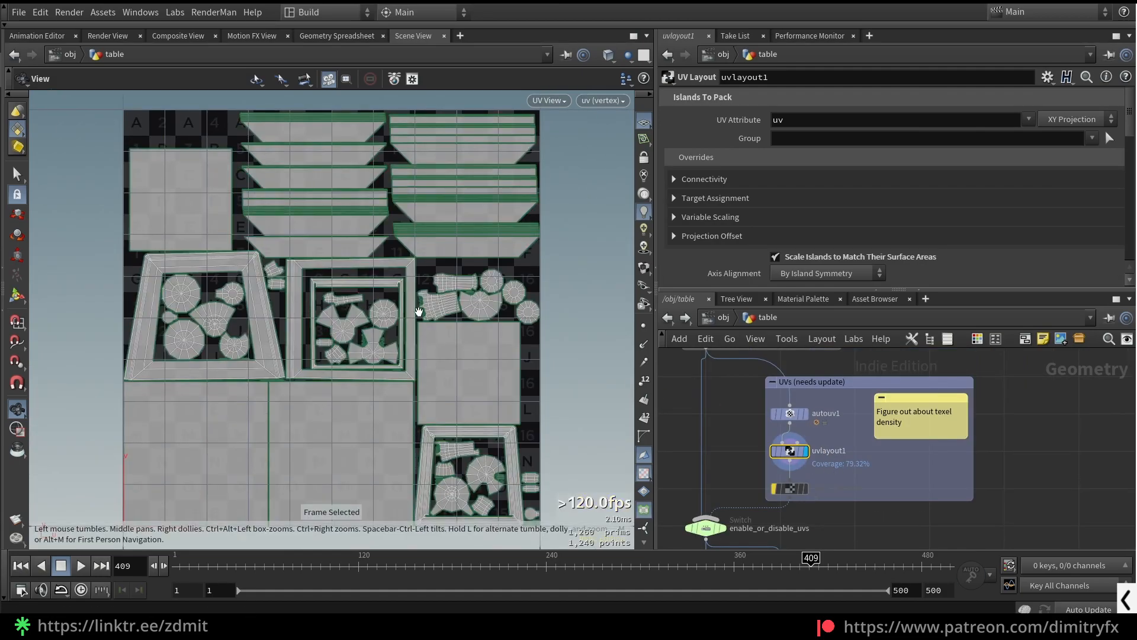
key("space+1")
scroll(439, 323, "up", 3)
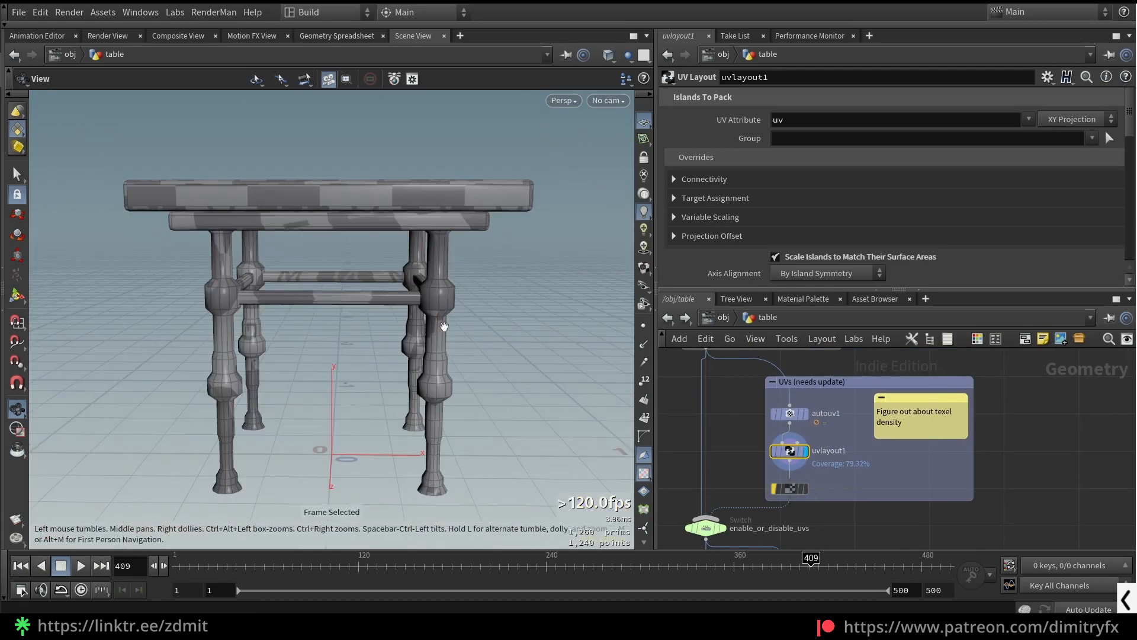
Step: Select the table_mesh Output node at the end of the network and frame the whole table network
scroll(768, 464, "down", 5)
left_click(770, 499)
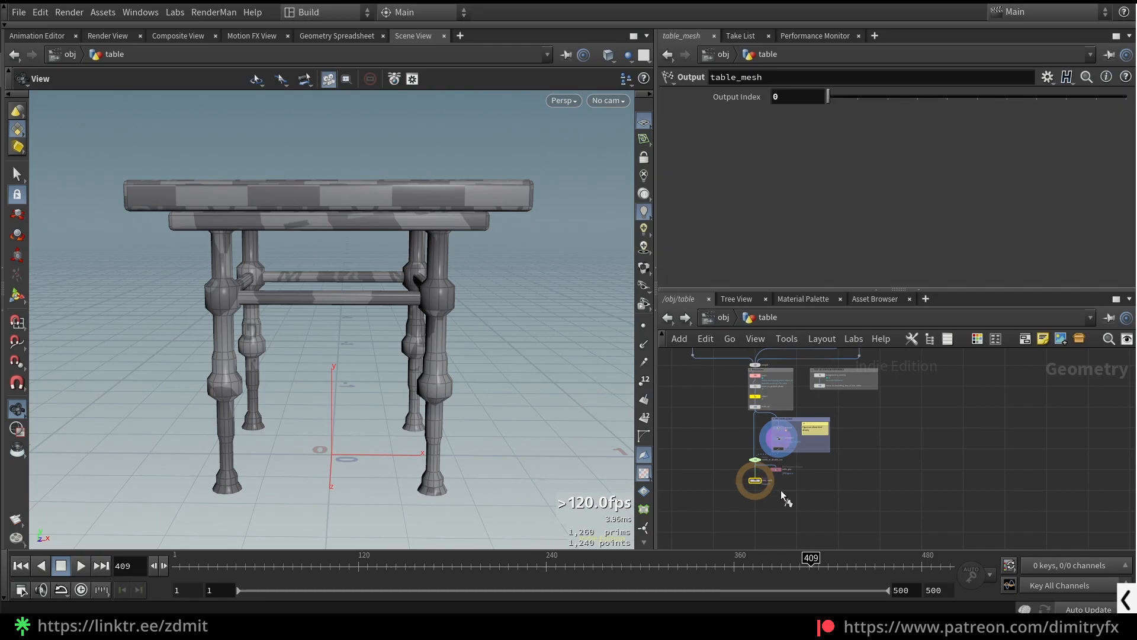
key("f")
scroll(807, 442, "down", 6)
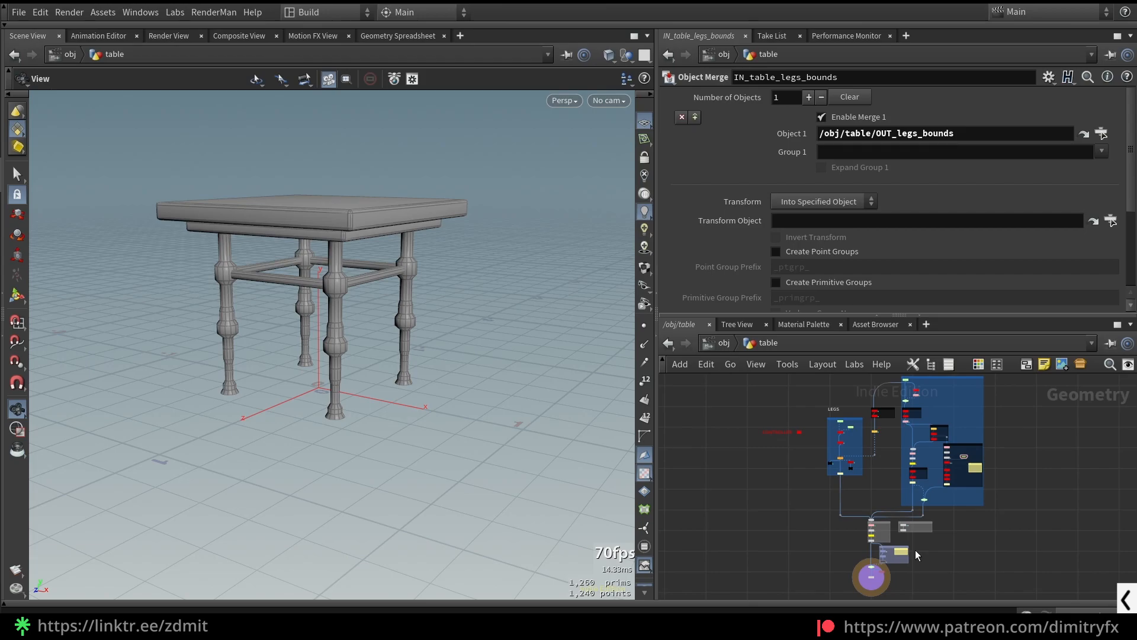
Step: Select all nodes of the table network, point out creating a subnet from them, clear the selection and review the network
scroll(915, 549, "down", 3)
key("ctrl+a")
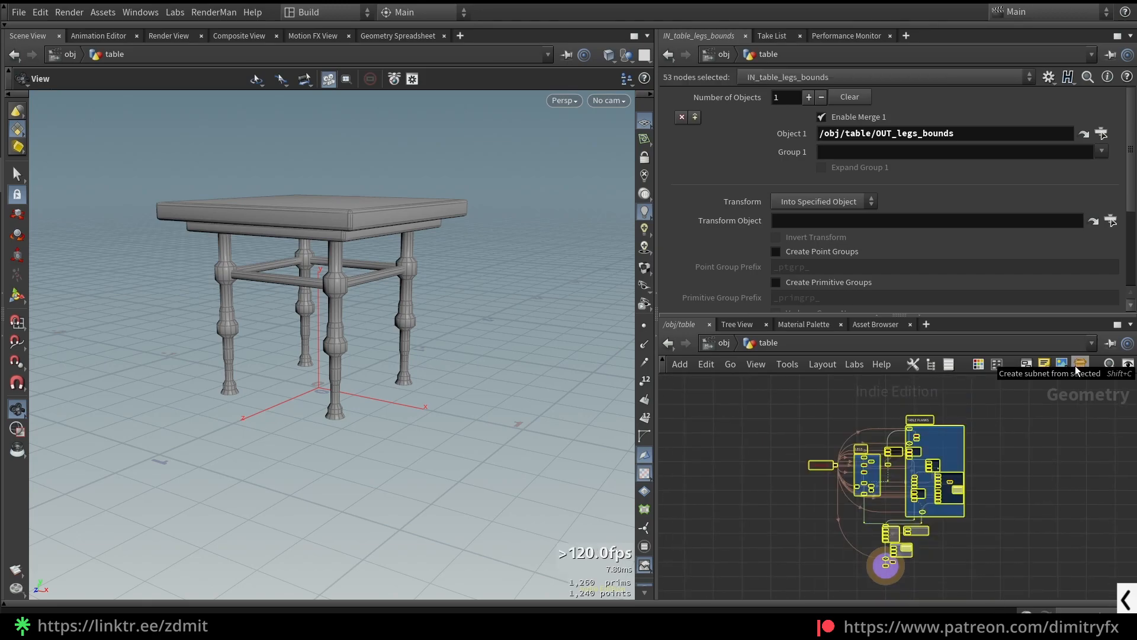
left_click(1021, 499)
middle_click_drag(1011, 484, 981, 480)
scroll(966, 493, "up", 6)
scroll(941, 496, "down", 4)
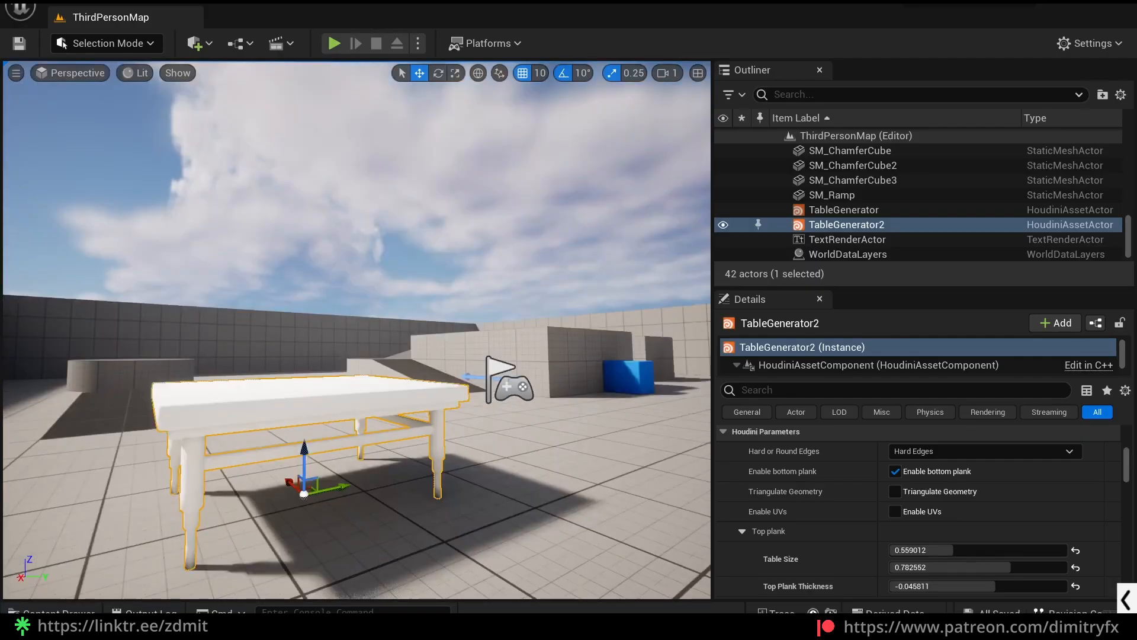
Step: Switch to Unreal Editor, view the TableGenerator2 table in the level, and inspect the TableGenerator HoudiniAsset in the project content
right_click_drag(356, 330, 266, 329)
right_click_drag(356, 329, 631, 503)
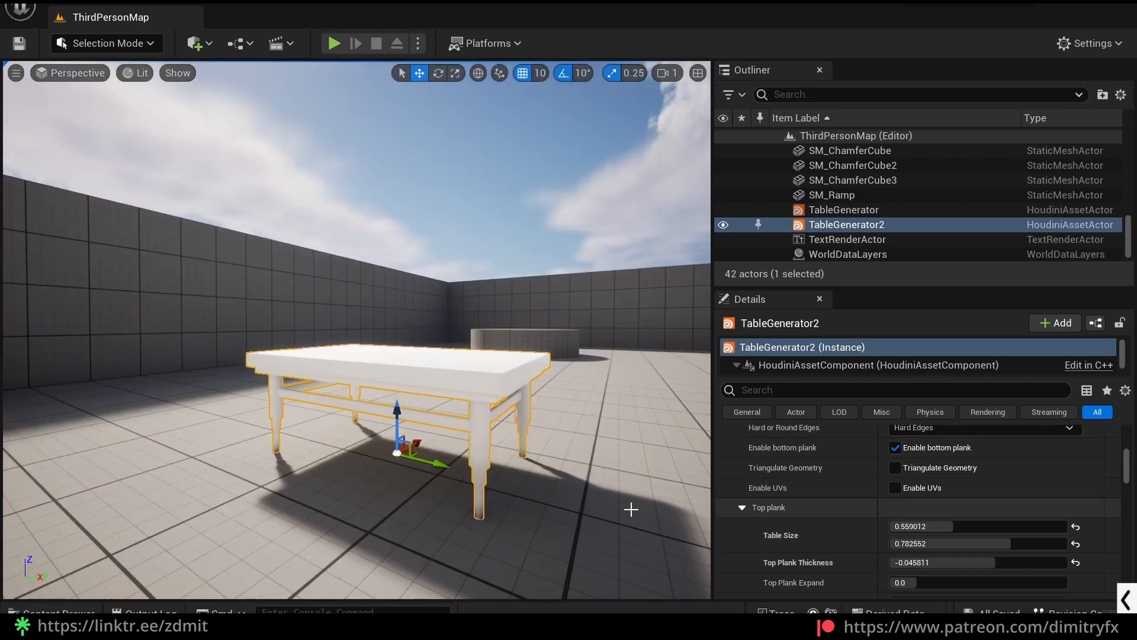
left_click(550, 354)
key("ctrl+space")
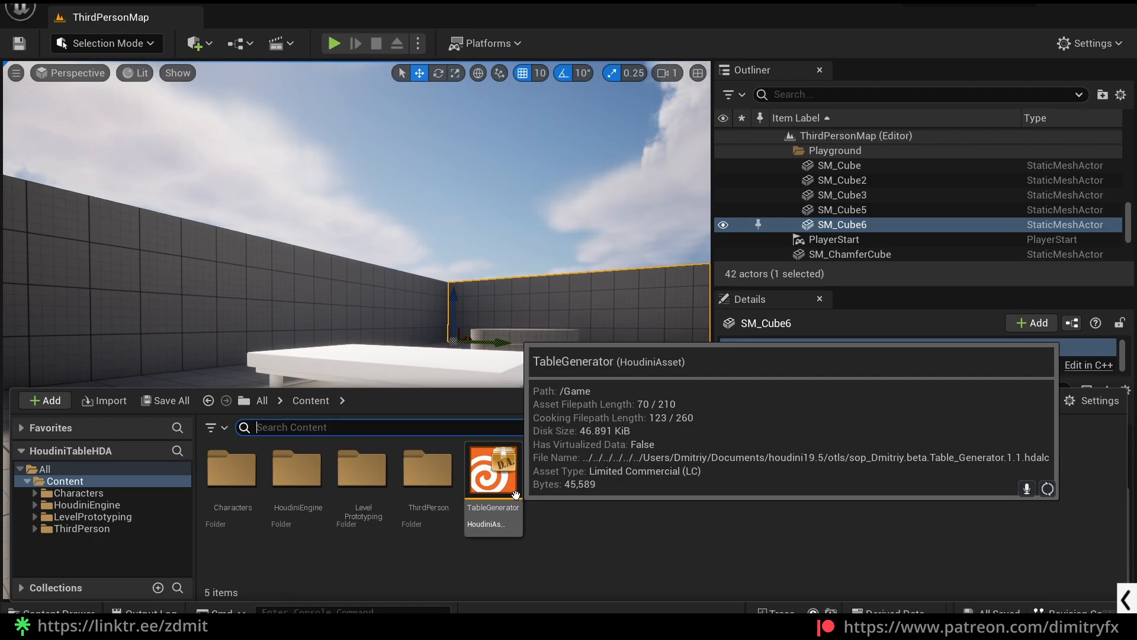
key("ctrl+space")
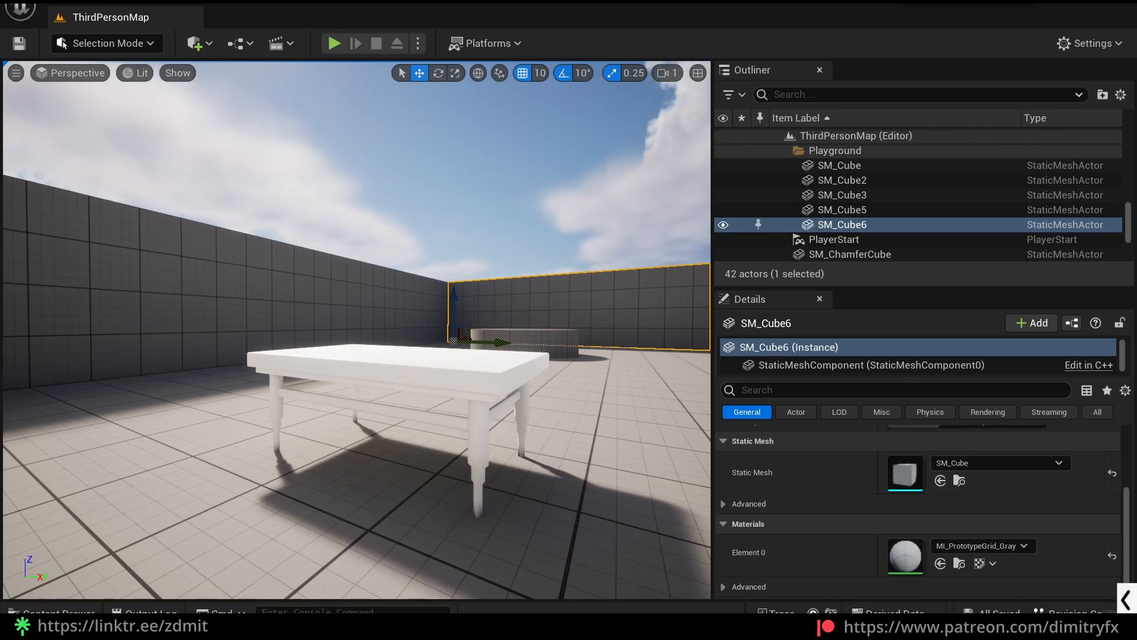
right_click_drag(515, 450, 514, 438)
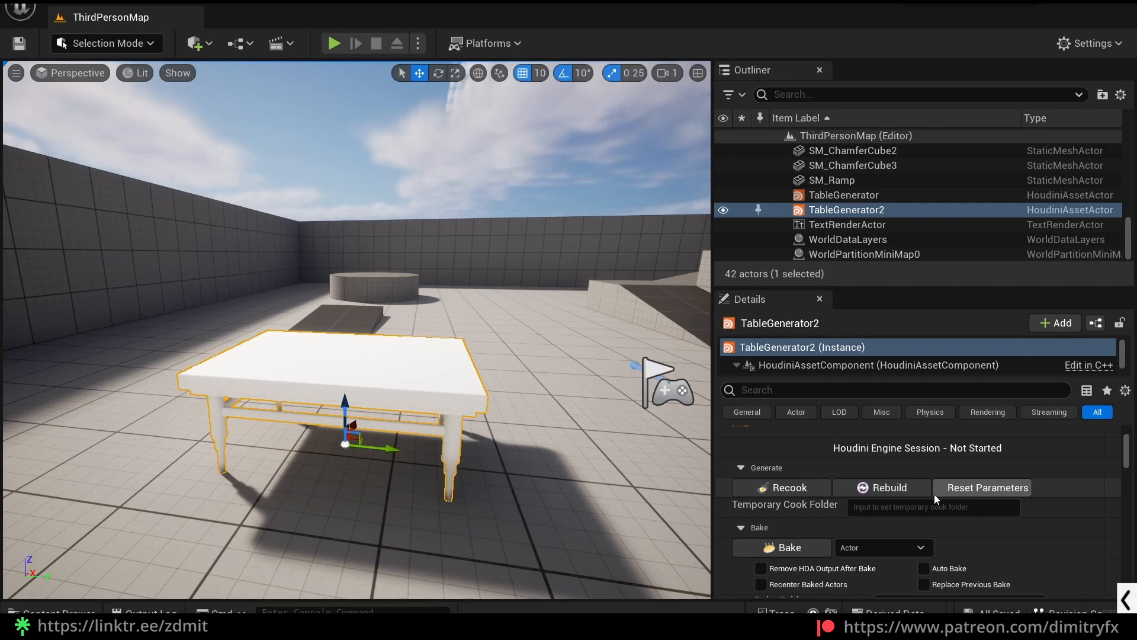
Step: Select the TableGenerator2 table and set its Table Size to 0.759506 and 0.552099
scroll(934, 494, "down", 5)
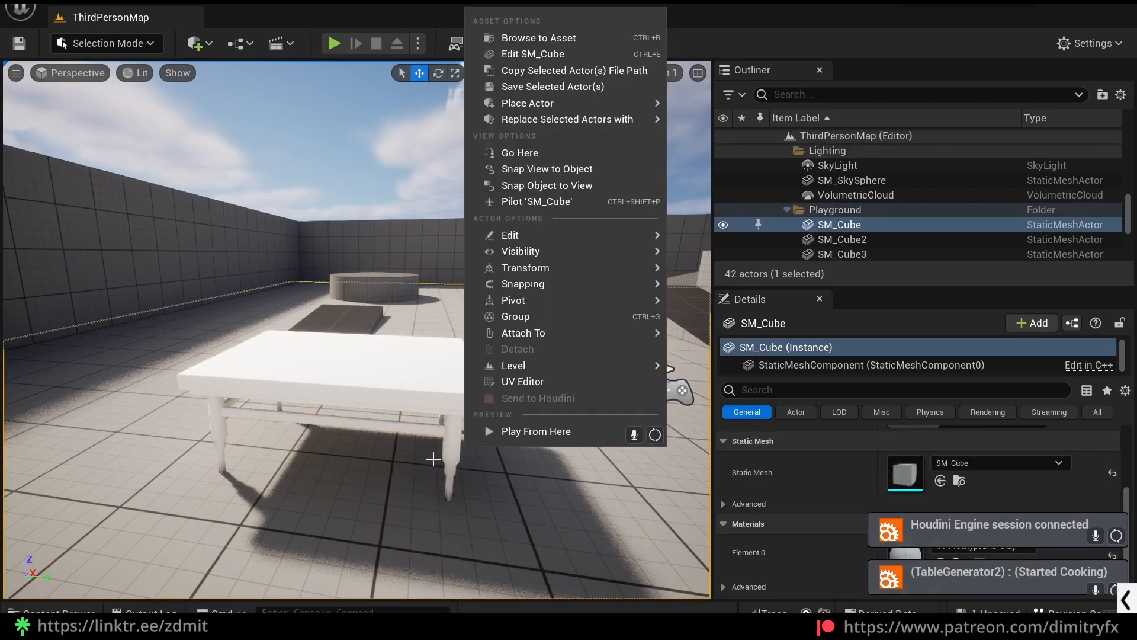
right_click_drag(450, 457, 451, 456)
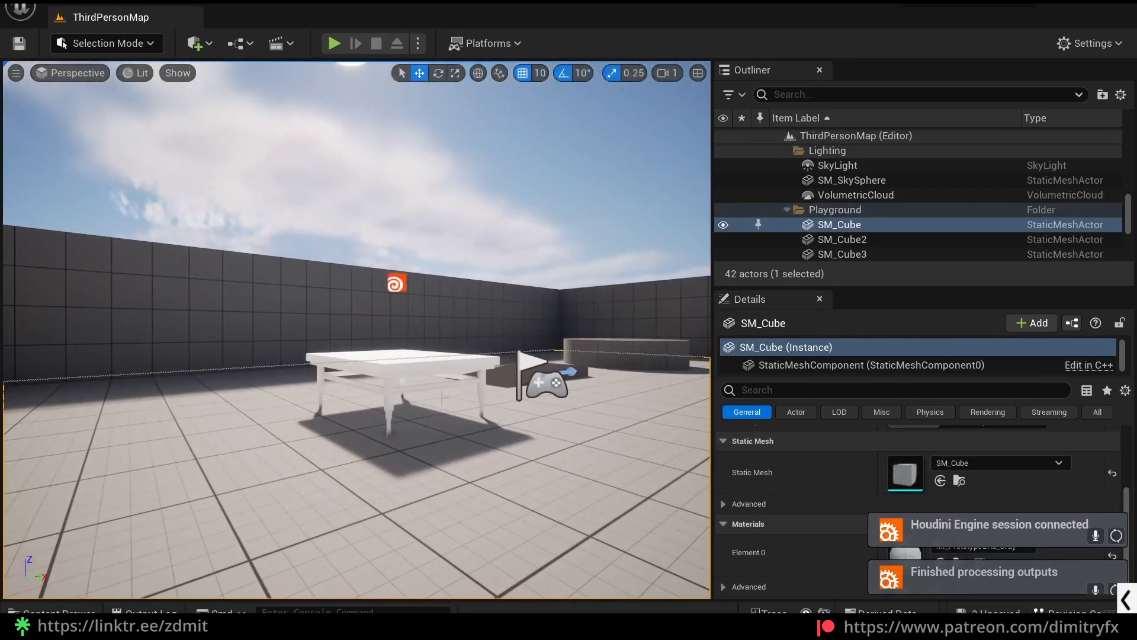
left_click(409, 363)
right_click_drag(409, 363, 408, 363)
scroll(977, 508, "down", 10)
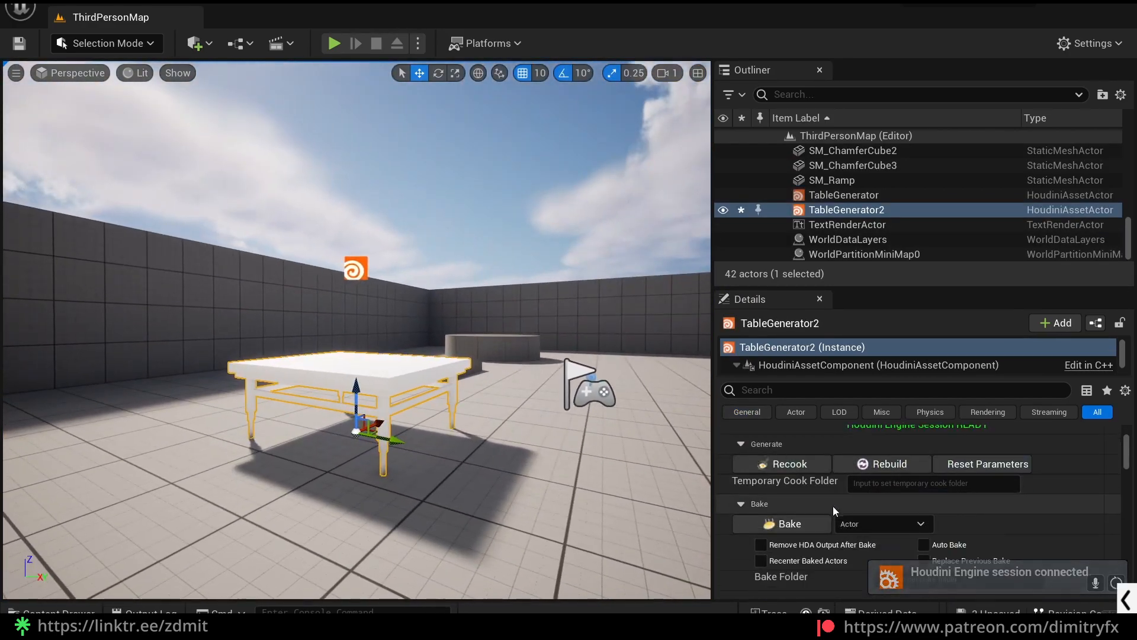
left_click_drag(978, 544, 941, 544)
scroll(861, 518, "down", 1)
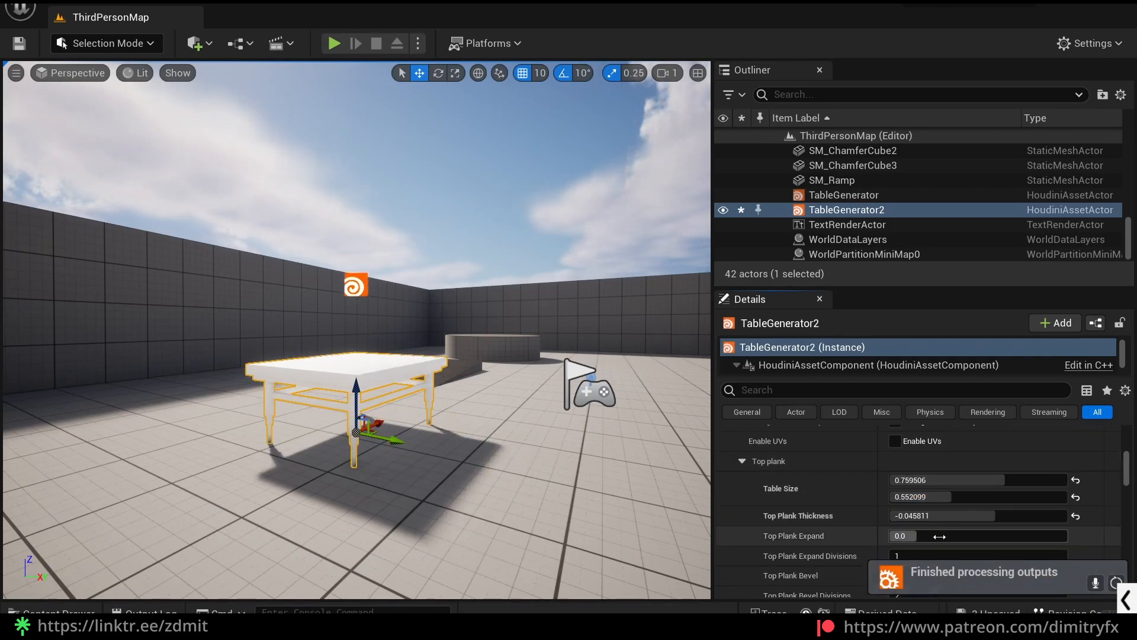
Step: Set the Top Plank Thickness to -0.0467, the legs' Height to 0.270909 and the Legs Placement to 0.072461
right_click_drag(368, 465, 368, 464)
left_click_drag(998, 514, 942, 512)
scroll(960, 508, "down", 5)
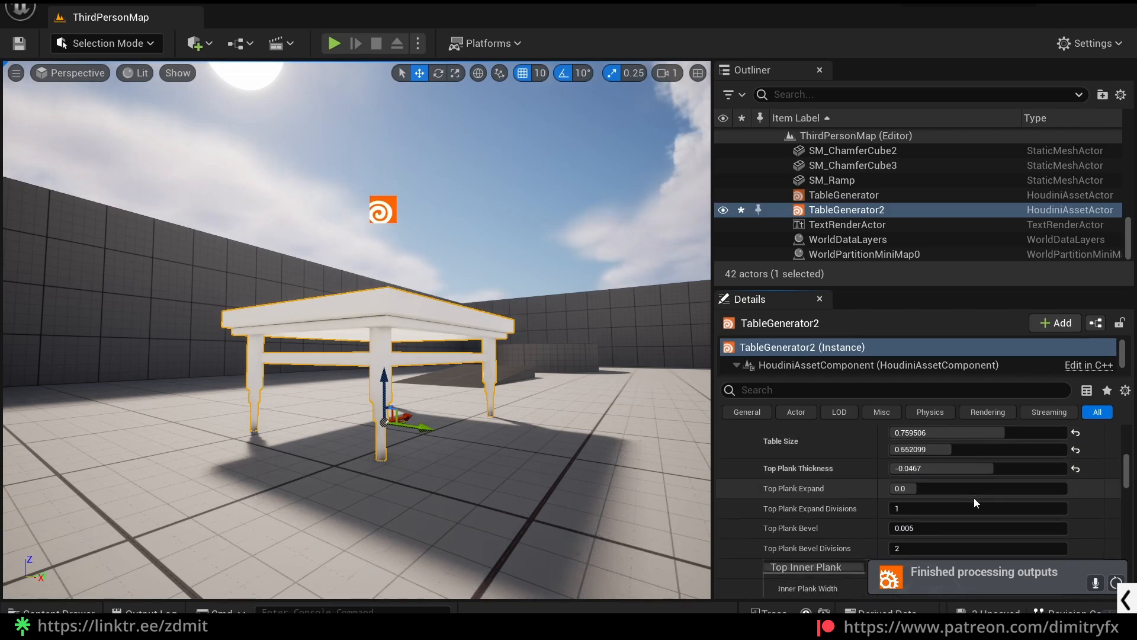
left_click_drag(948, 504, 936, 526)
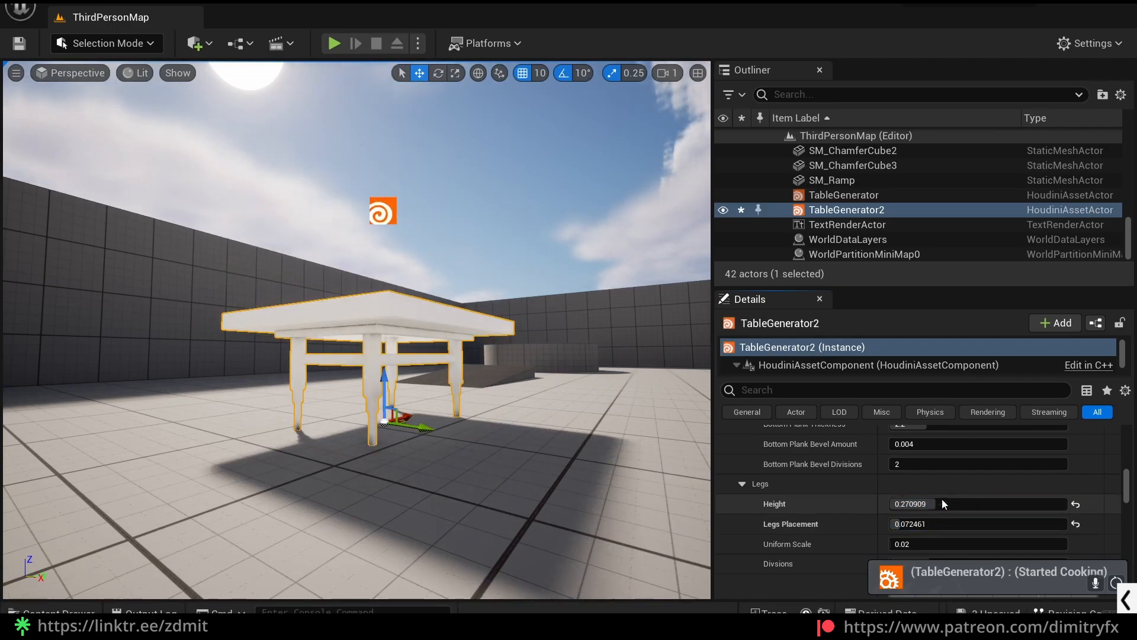
Step: Try the Hard or Round Edges options on the table and view it from another side
scroll(946, 485, "up", 10)
left_click(946, 476)
left_click(924, 507)
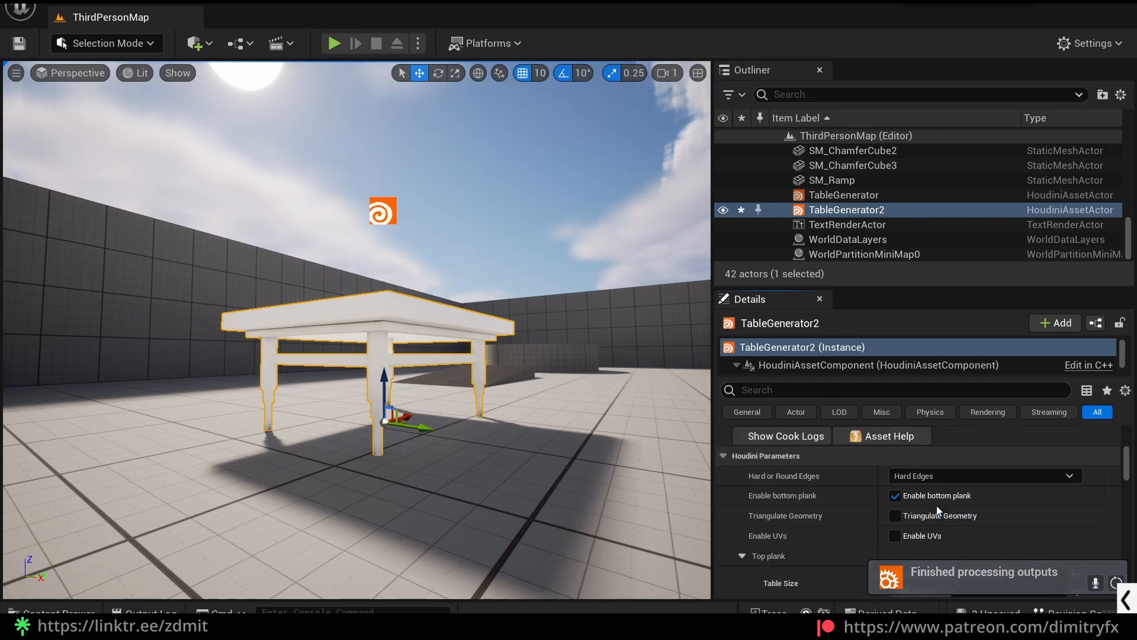
right_click_drag(548, 460, 497, 368)
left_click(946, 476)
left_click(964, 497)
Step: Set the first Table Size value to 0.630453 and check the resized table
scroll(965, 497, "down", 3)
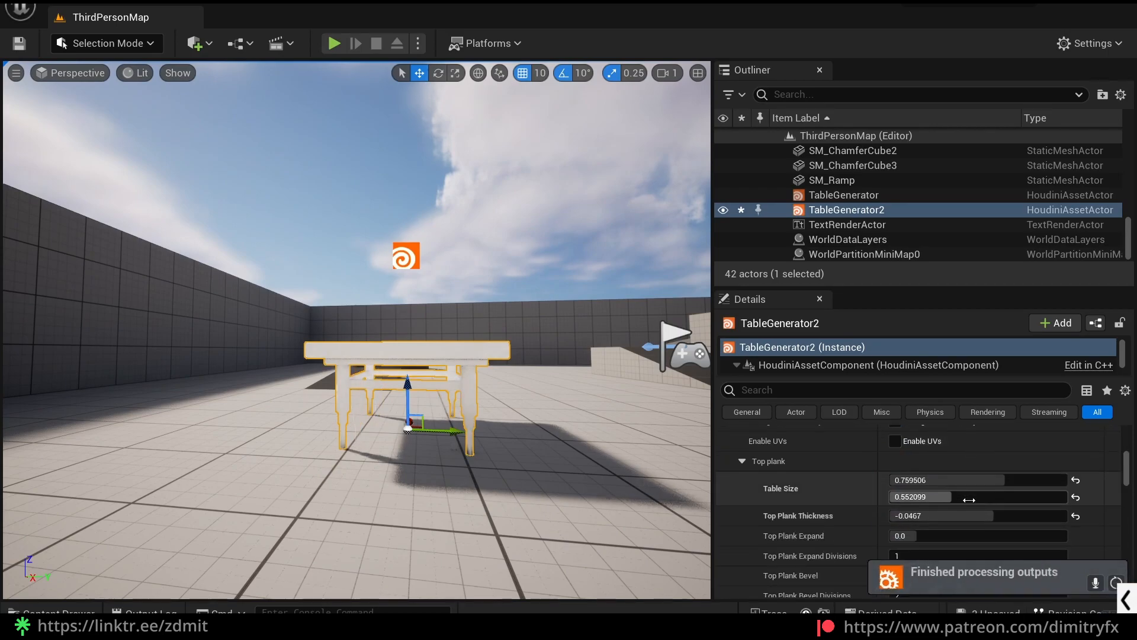
left_click_drag(966, 479, 933, 480)
right_click_drag(415, 356, 450, 355)
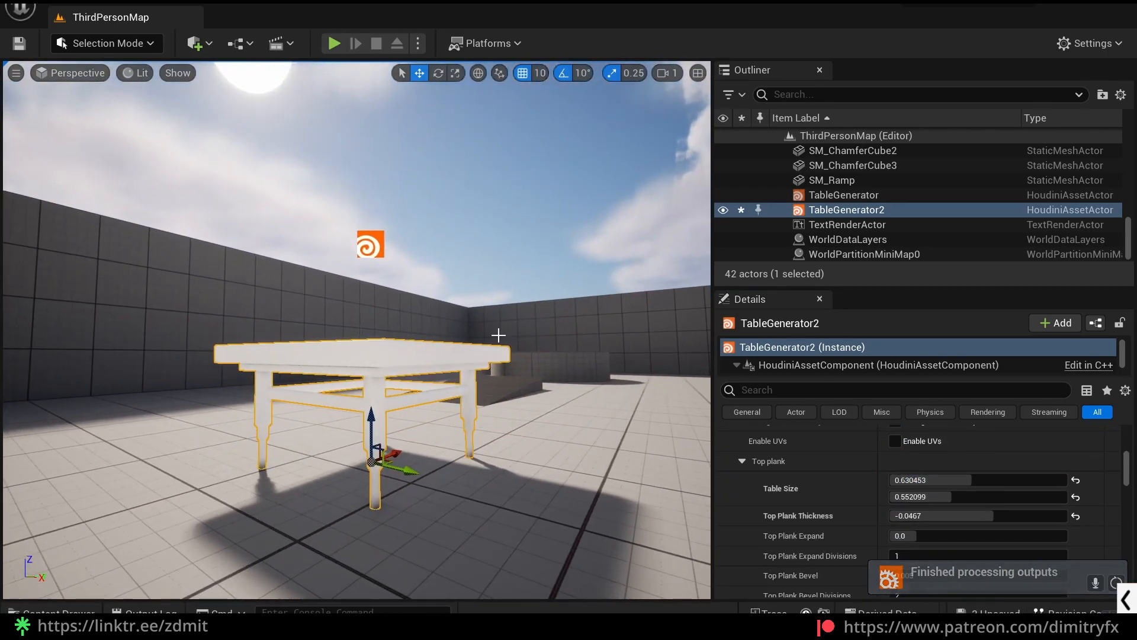
Step: Play the level, run the character to the table, jump onto it to test scale and collision, and stop playing
left_click(335, 43)
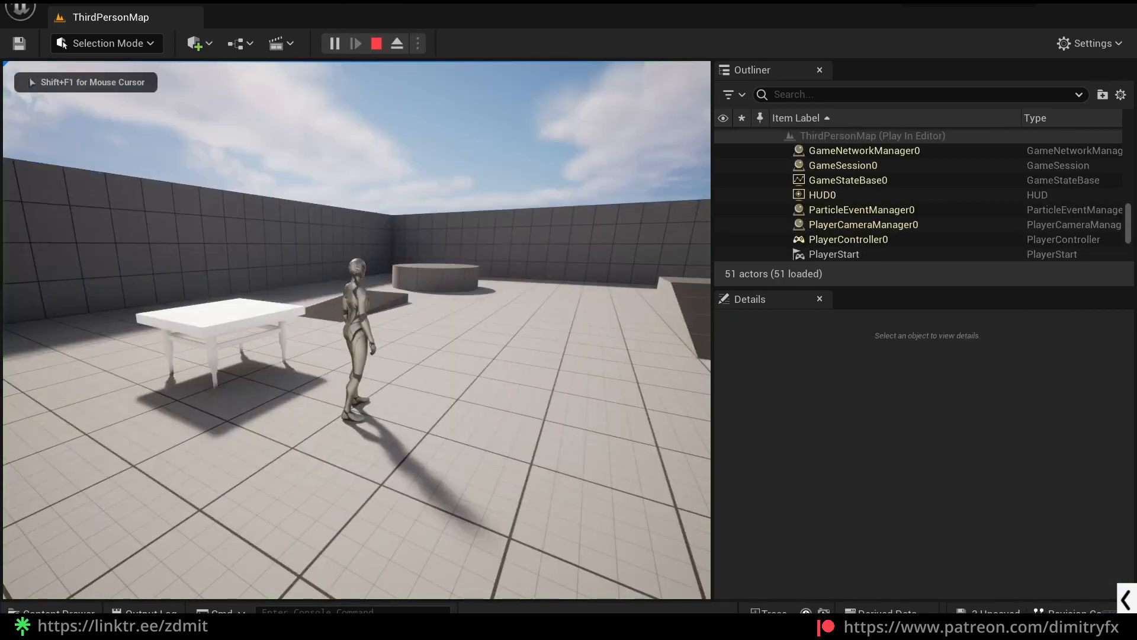
key("w")
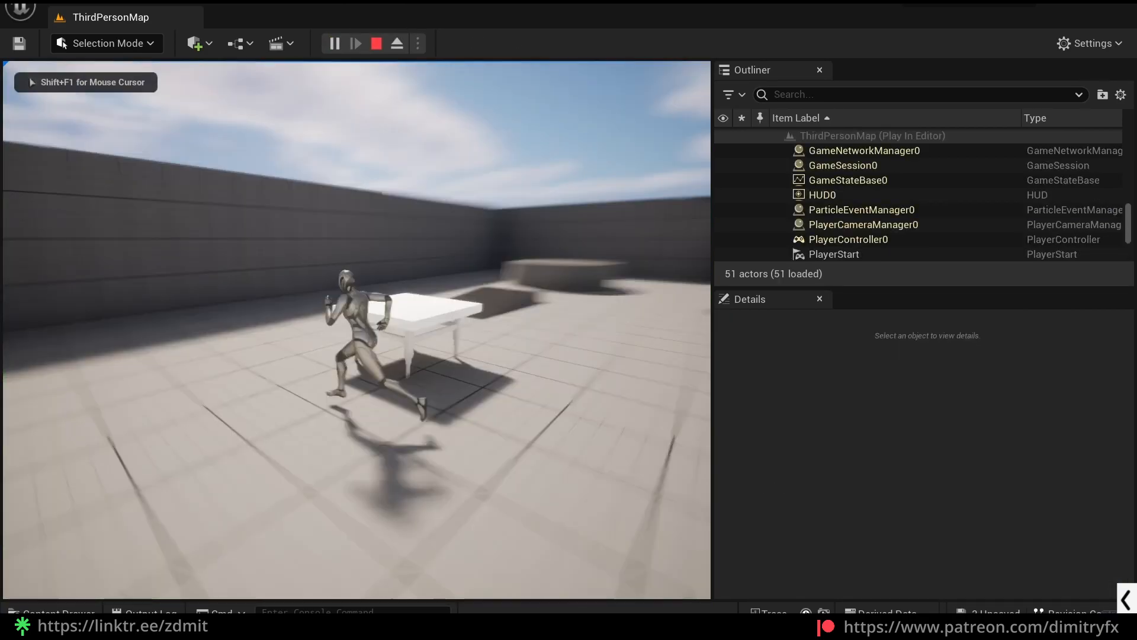
key("space")
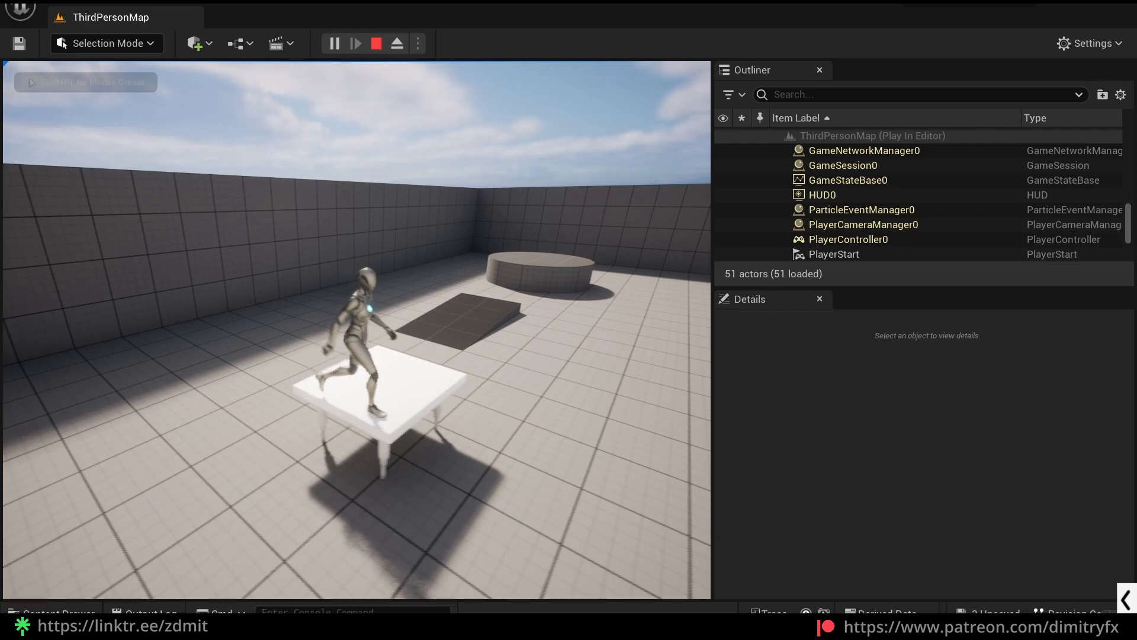
key("s")
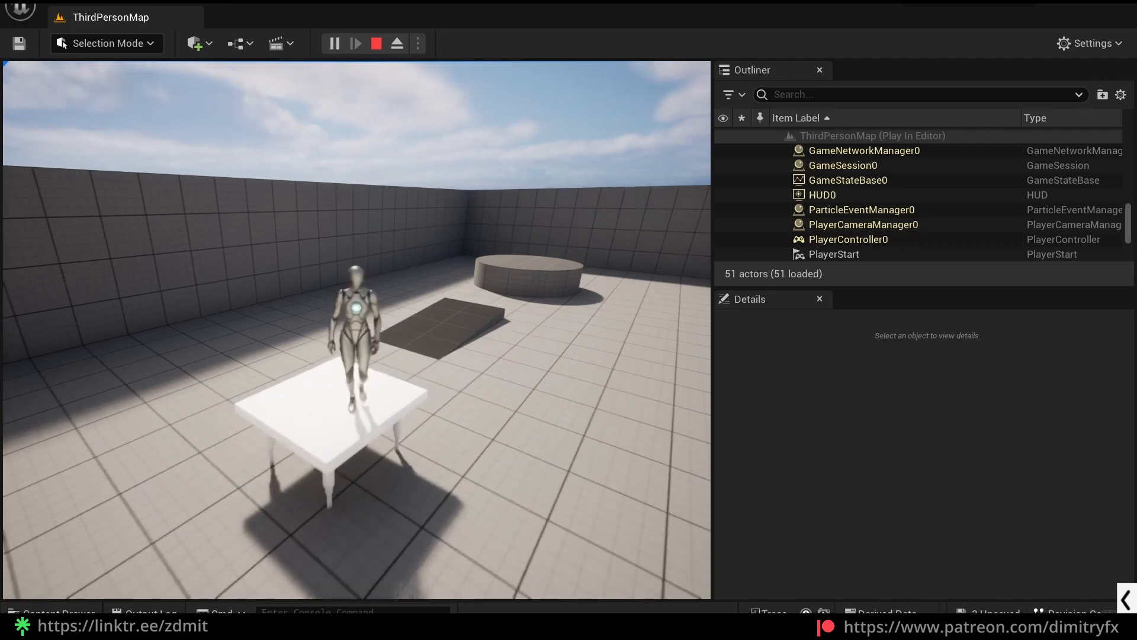
key("s")
key("w")
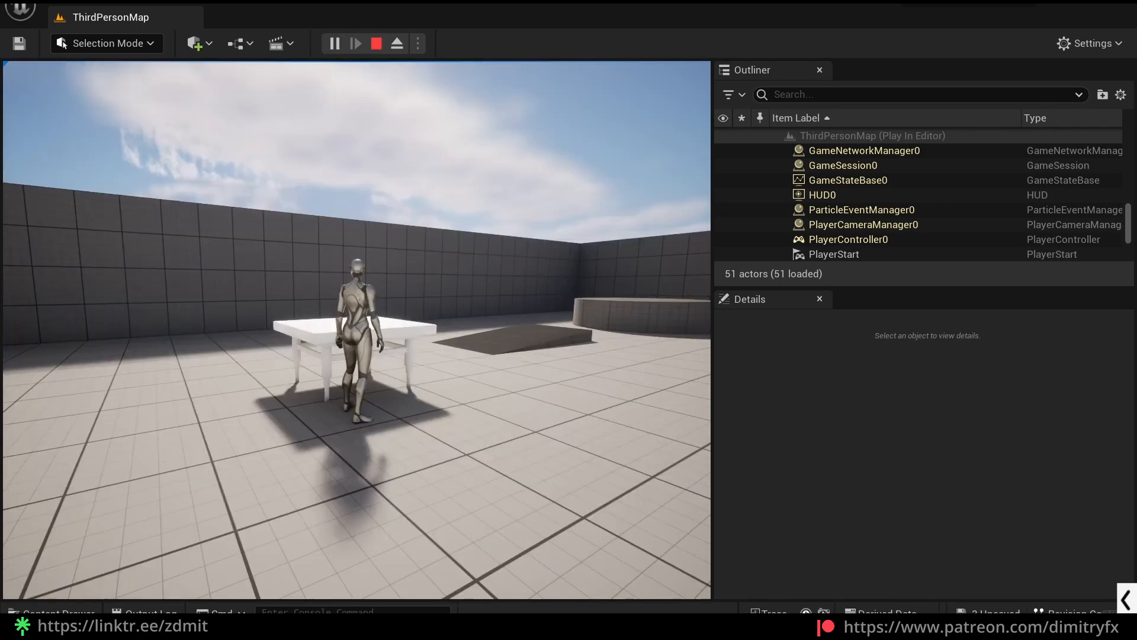
key("Escape")
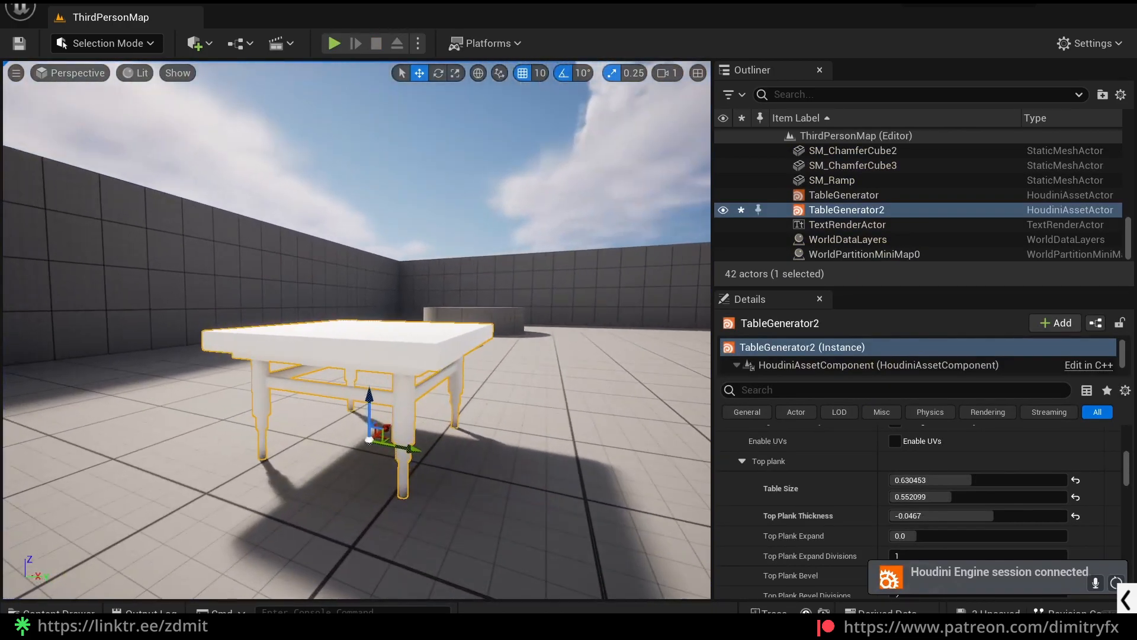
Step: Show collision, inspect the table's collision against its mesh in Wireframe view mode, and turn the collision display off
left_click(172, 73)
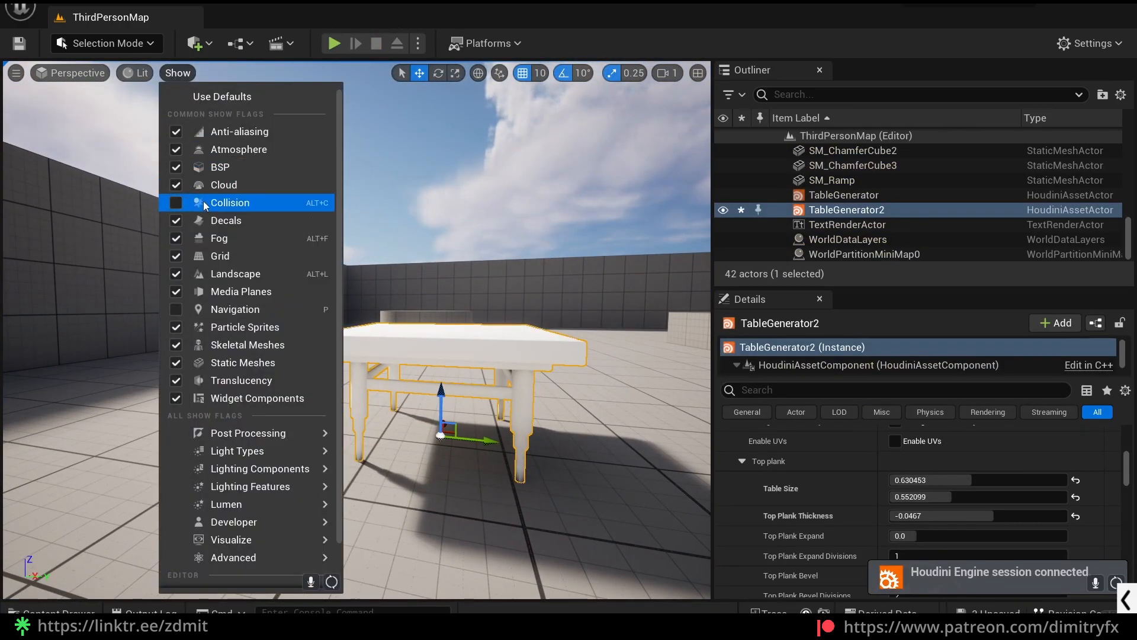
left_click(231, 202)
scroll(373, 238, "up", 3)
left_click(135, 73)
left_click(195, 166)
left_click(161, 73)
left_click(196, 148)
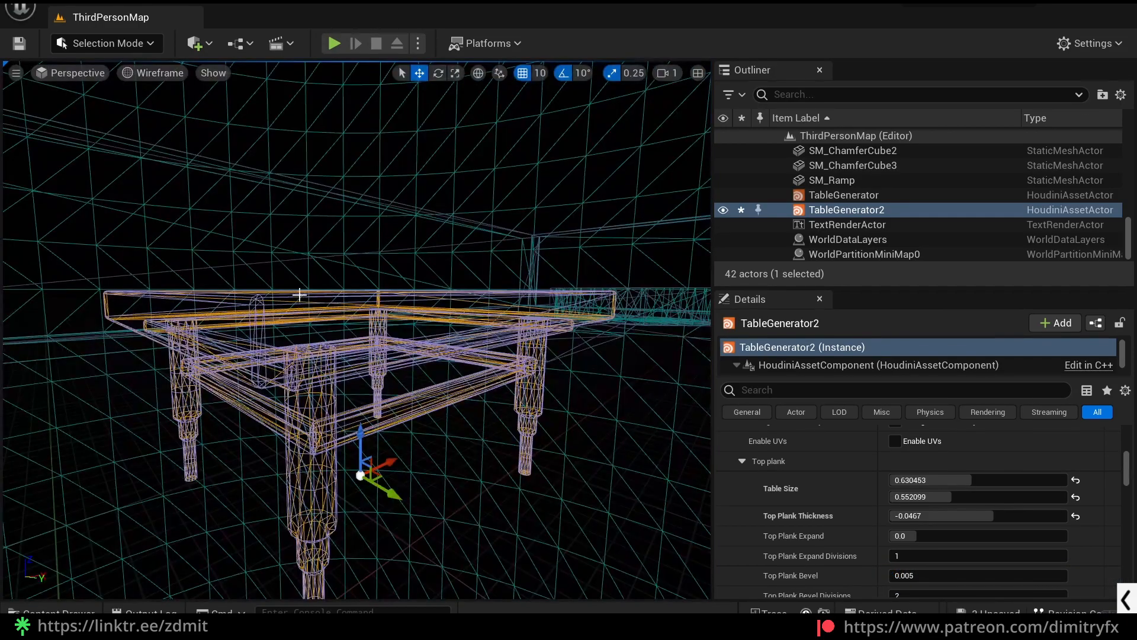
left_click(214, 73)
left_click(236, 203)
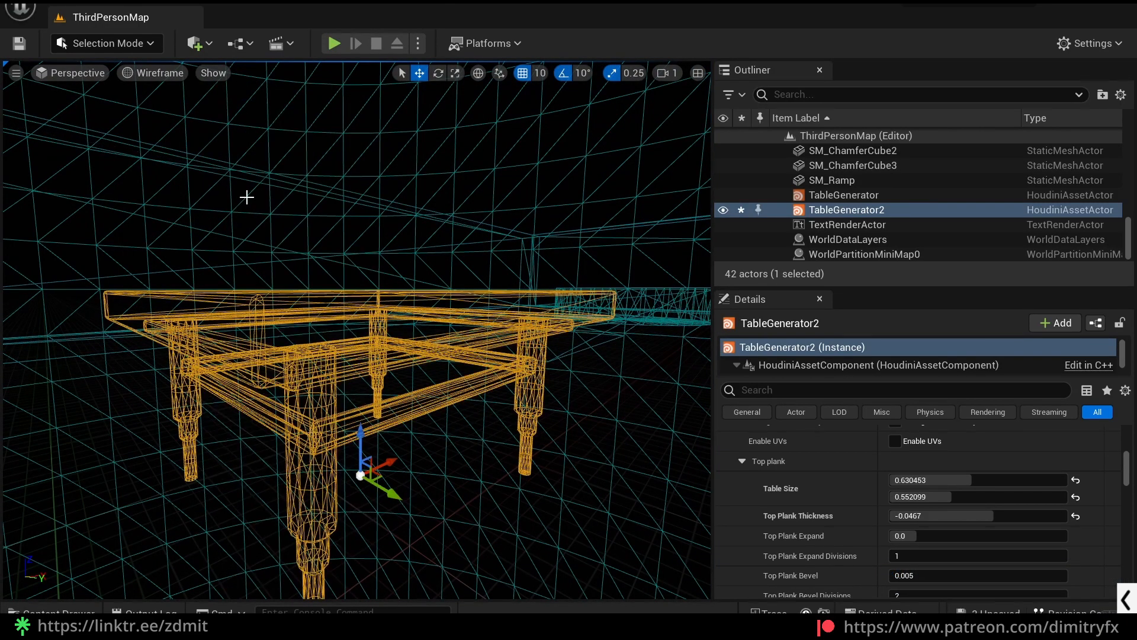
Step: Return the viewport to Lit shading and toggle the Collision display to inspect the table's collision lines
left_click(167, 73)
left_click(173, 113)
left_click(178, 125)
left_click(178, 73)
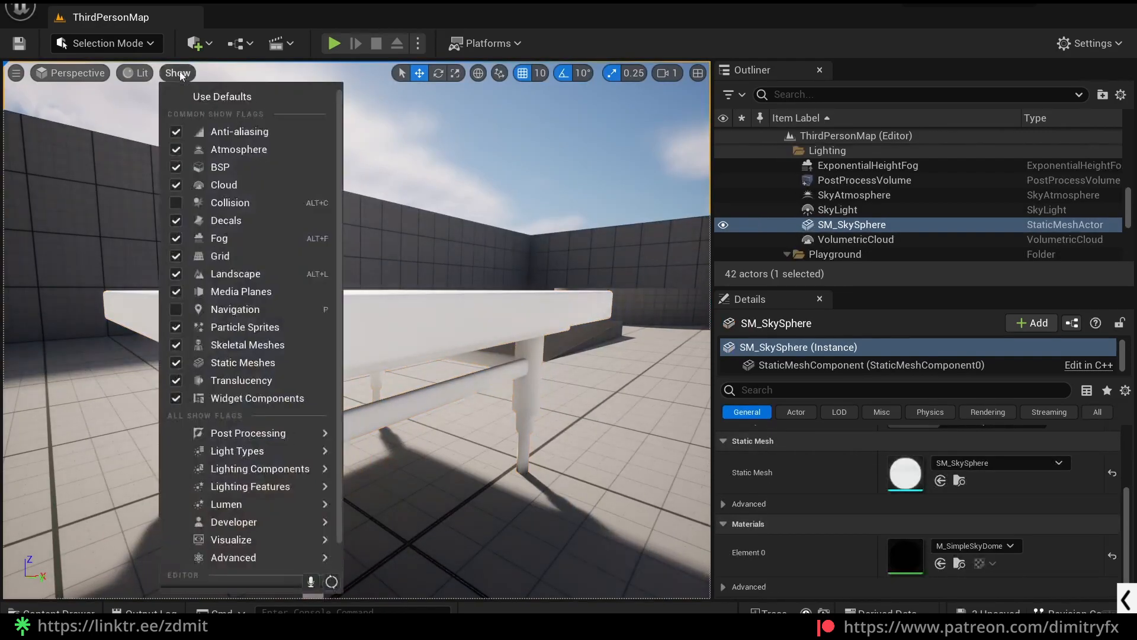
left_click(231, 202)
left_click(177, 73)
left_click(223, 203)
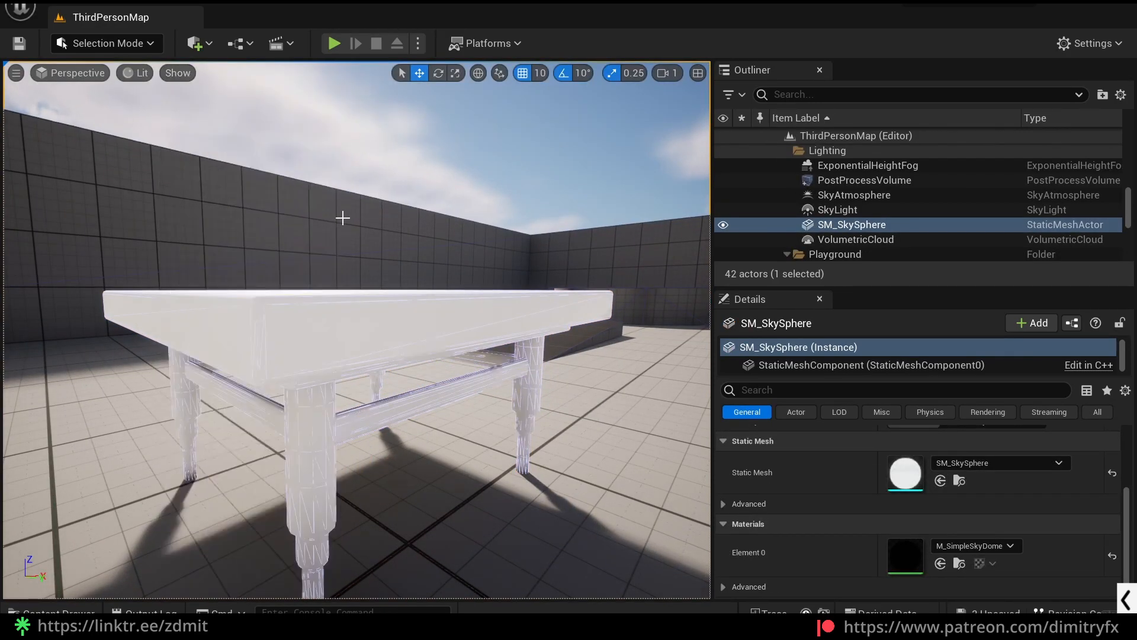
right_click_drag(223, 204, 213, 201)
Step: Play the level again and run the character around the table
key("alt+p")
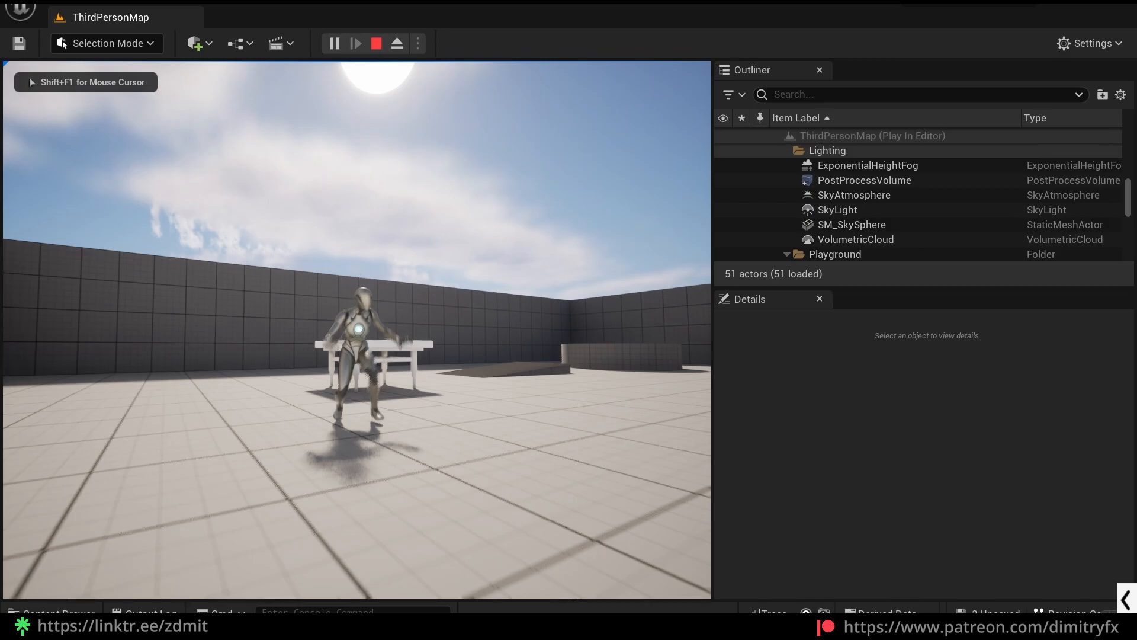
key("s")
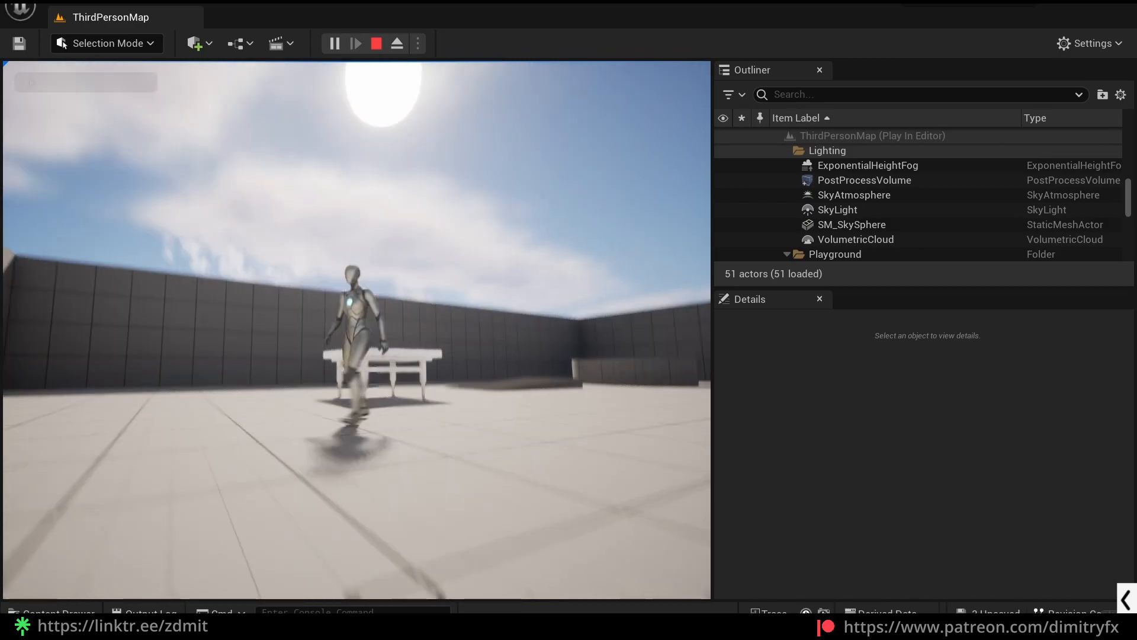
key("w")
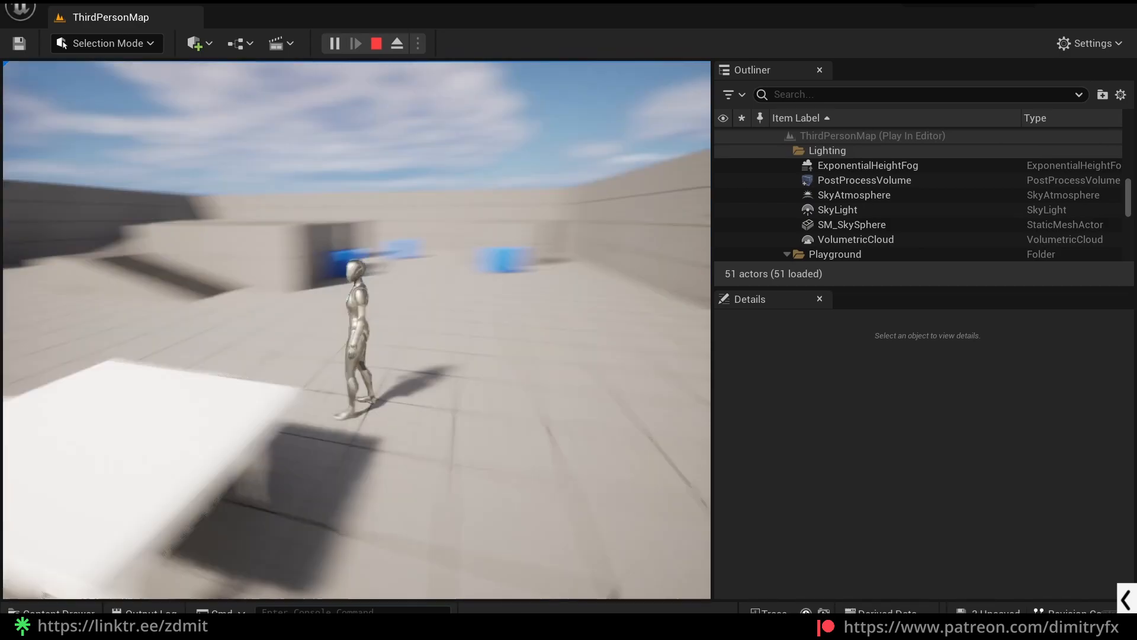